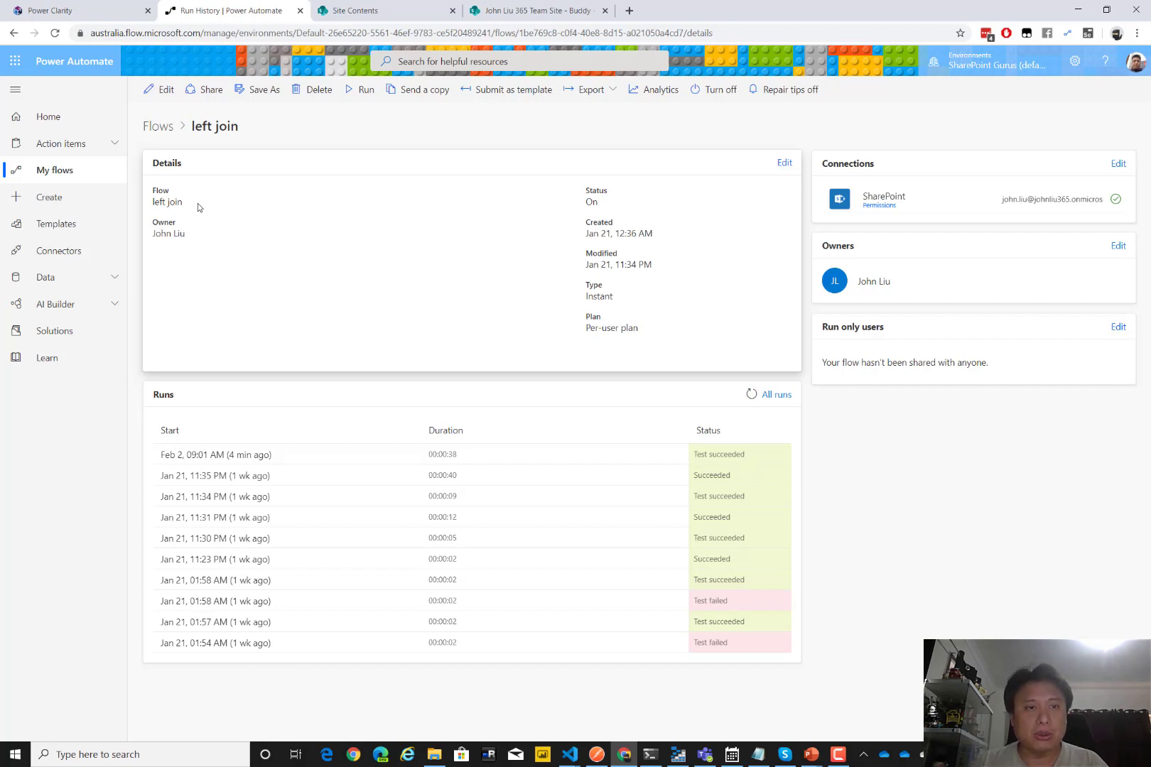
- Open the left join flow for editing and look over the layout of all its branches
left_click(160, 89)
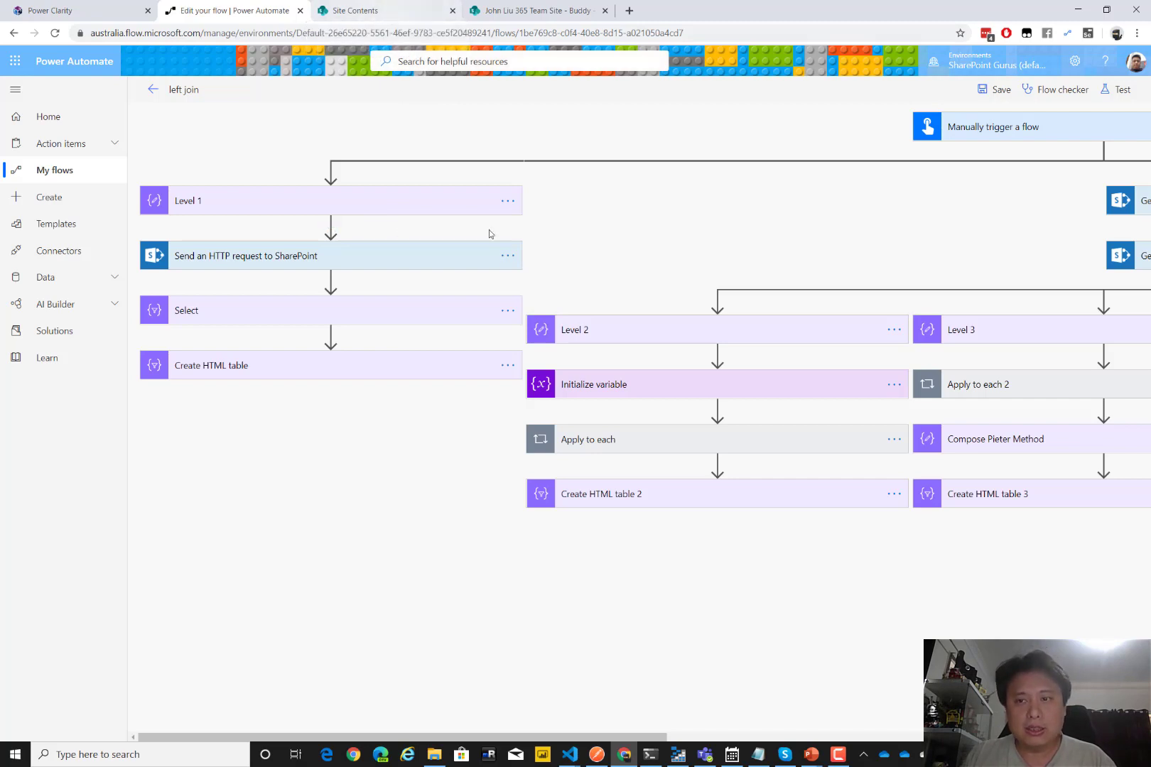
key("ctrl+minus")
key("ctrl+minus")
key("ctrl+minus")
key("ctrl+minus")
key("ctrl+minus")
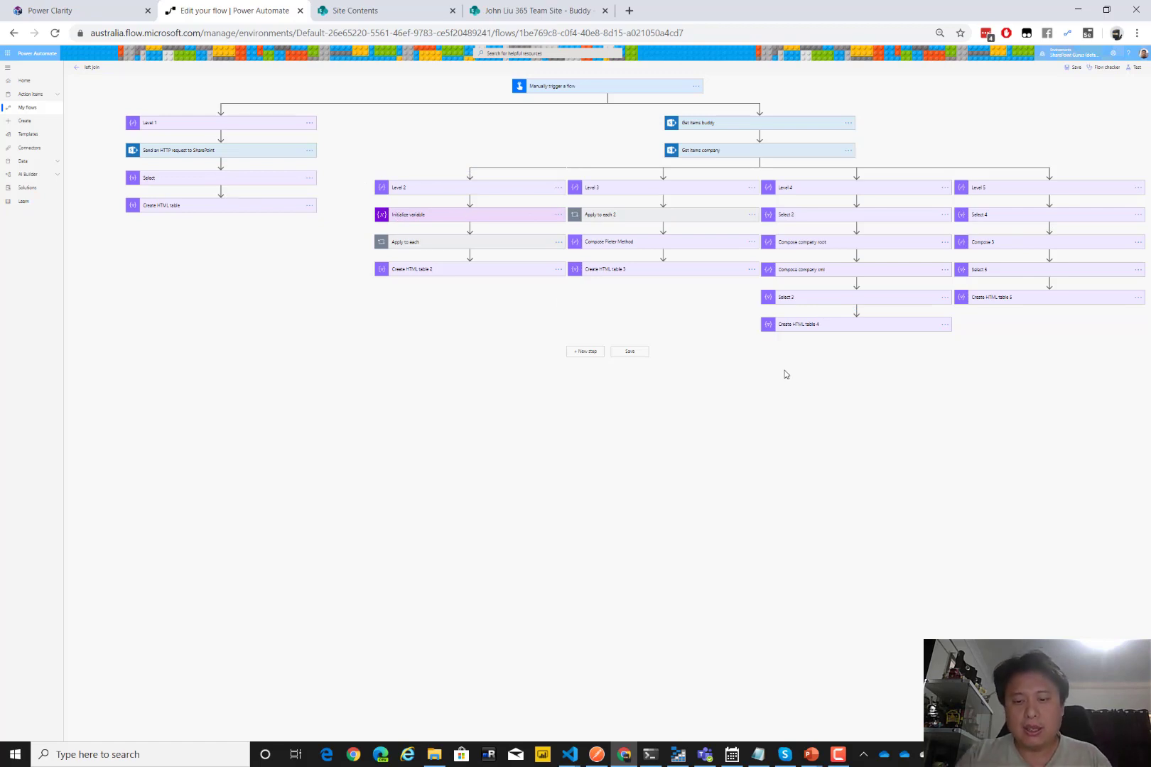
key("ctrl+0")
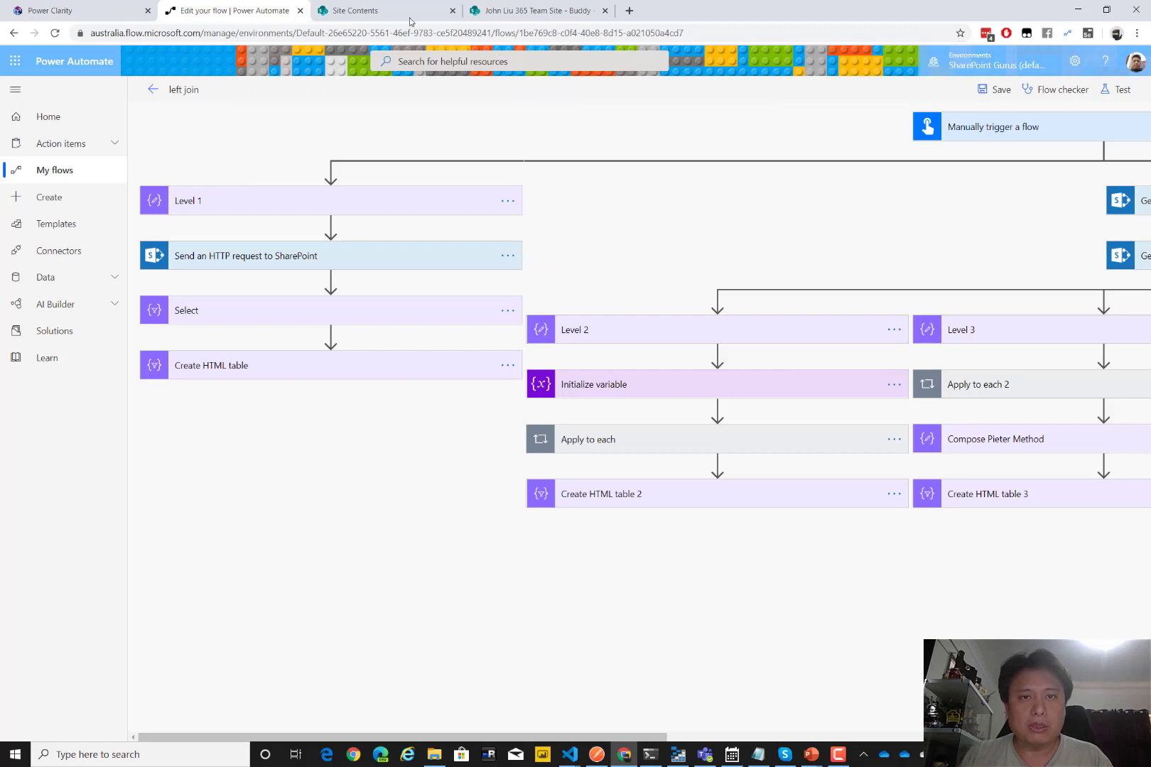
- Open the Buddy list from the SharePoint site contents in its own browser tab and view its items
left_click(410, 19)
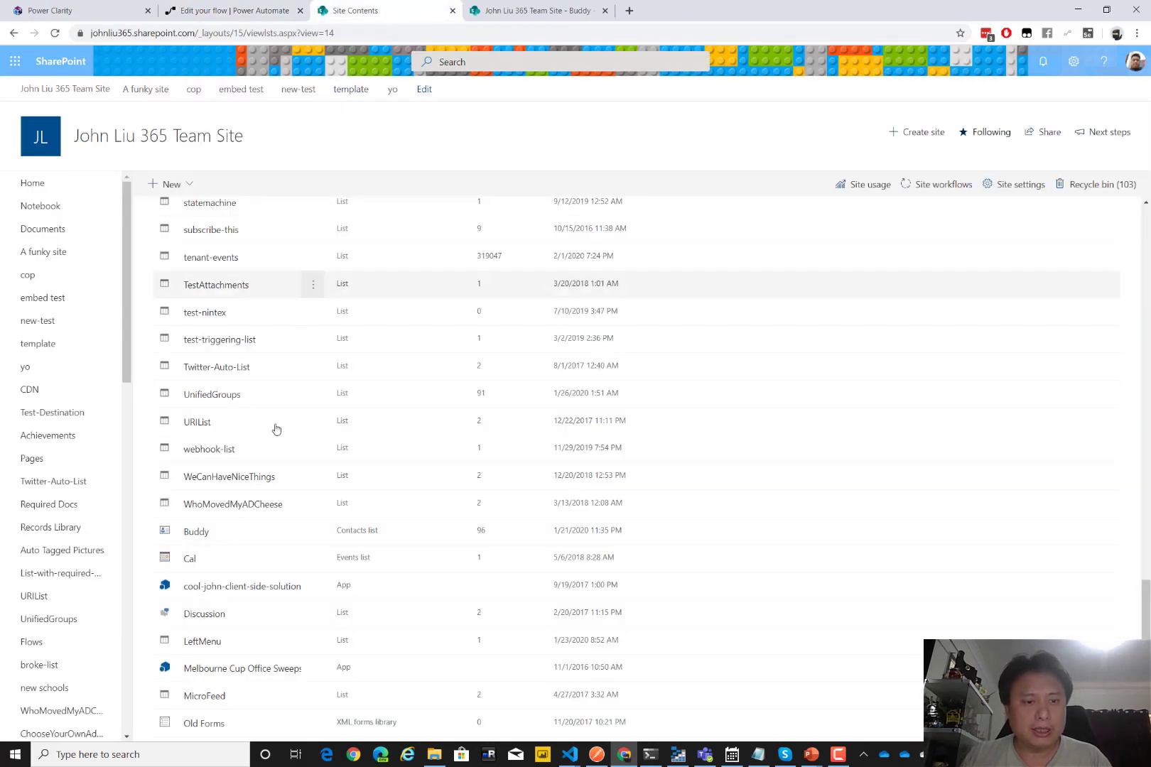
middle_click(197, 531)
left_click(497, 11)
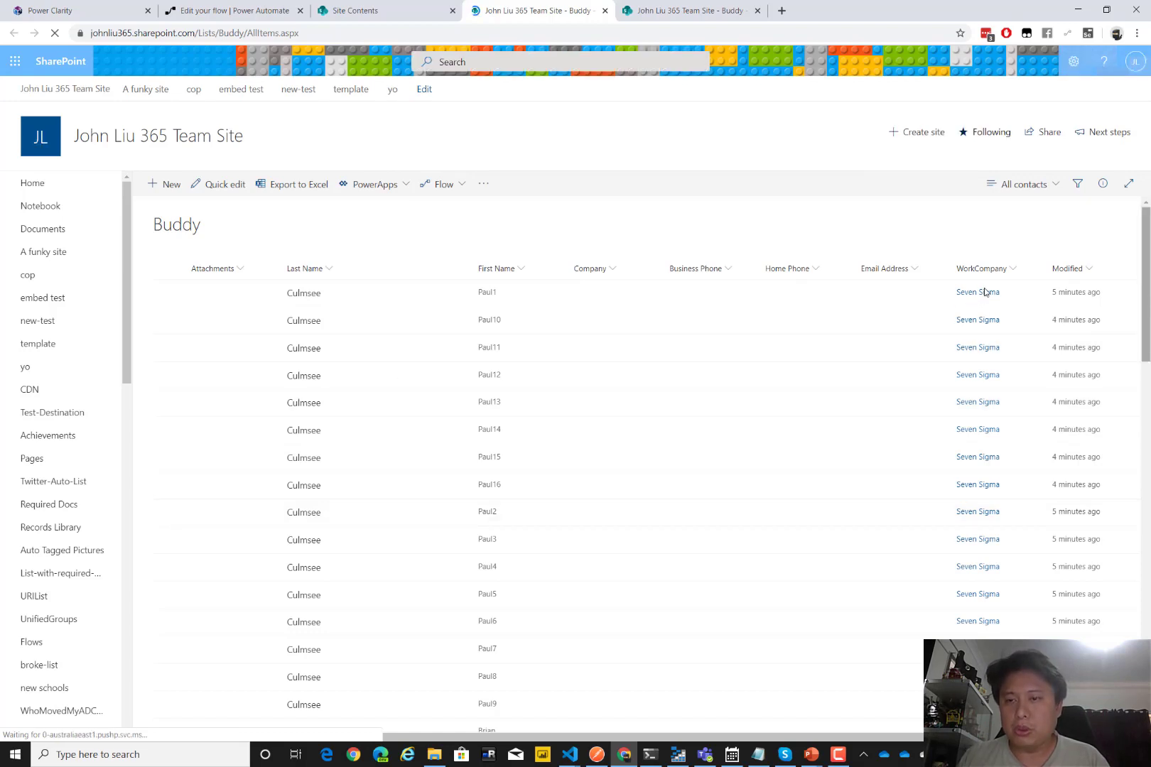
- Open the Company list from the site contents in a separate browser tab and view its items and columns
left_click(368, 15)
scroll(277, 429, "up", 3)
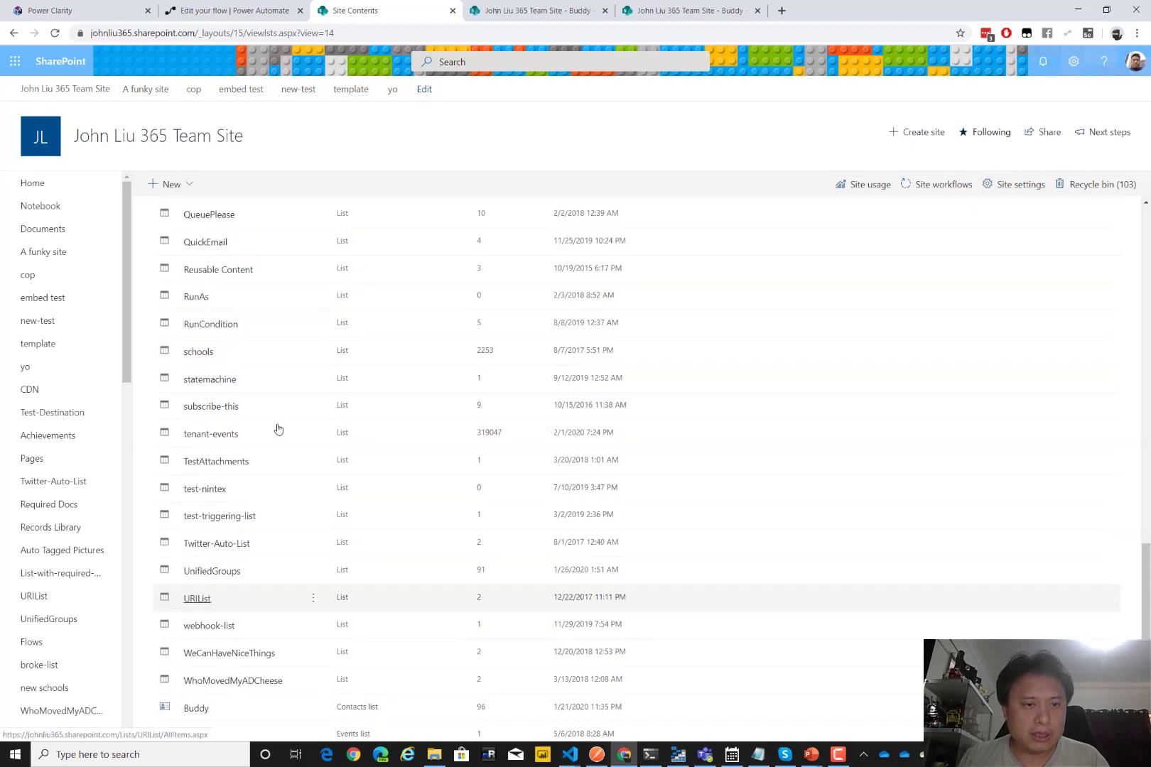
scroll(238, 301, "up", 6)
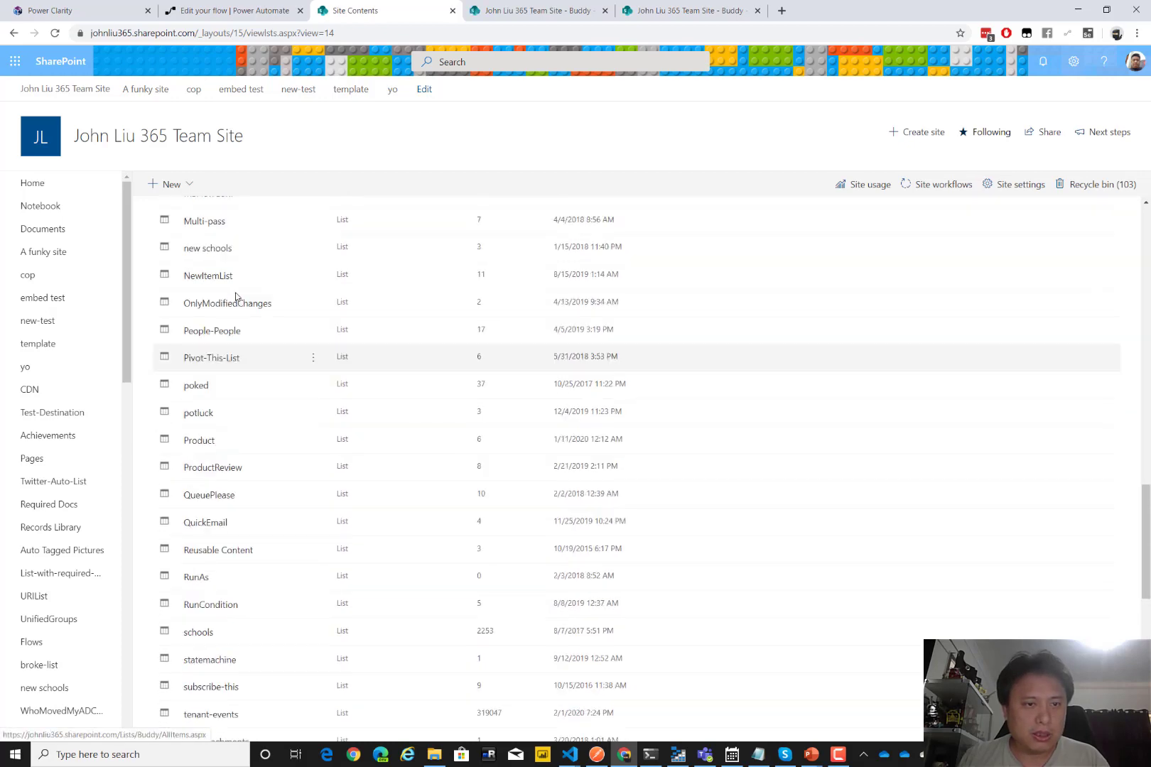
scroll(237, 302, "up", 11)
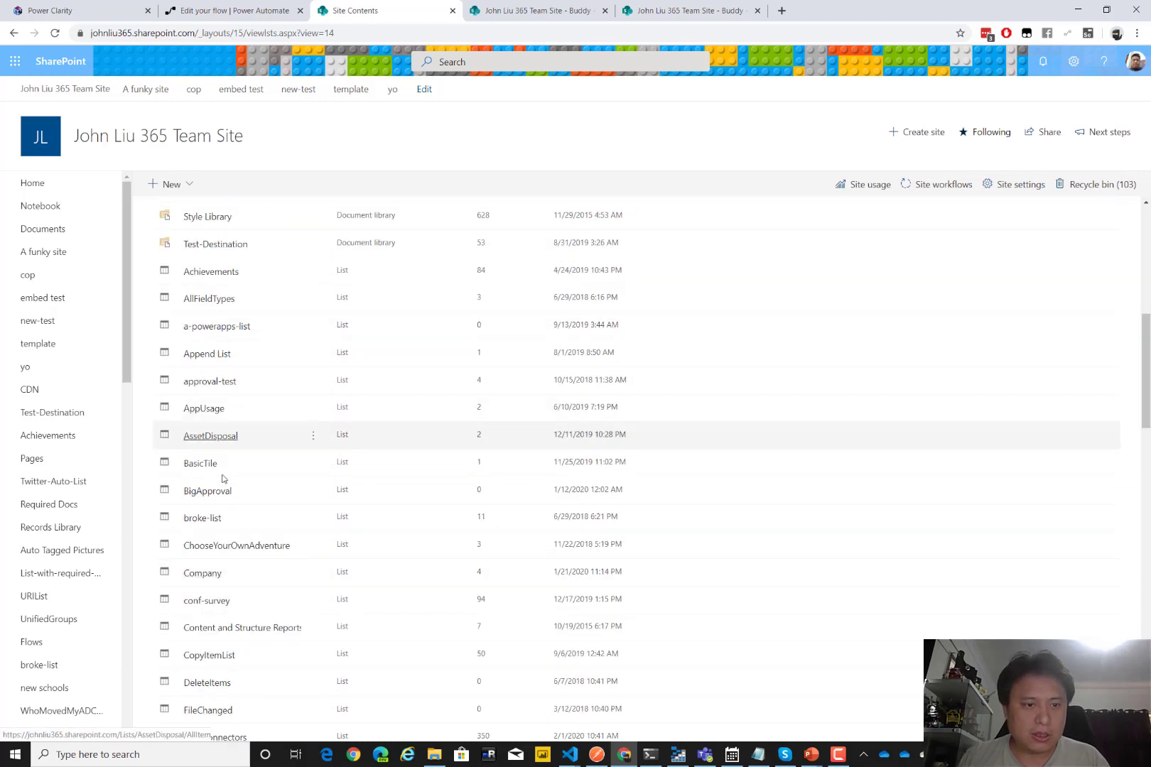
middle_click(205, 573)
left_click(663, 19)
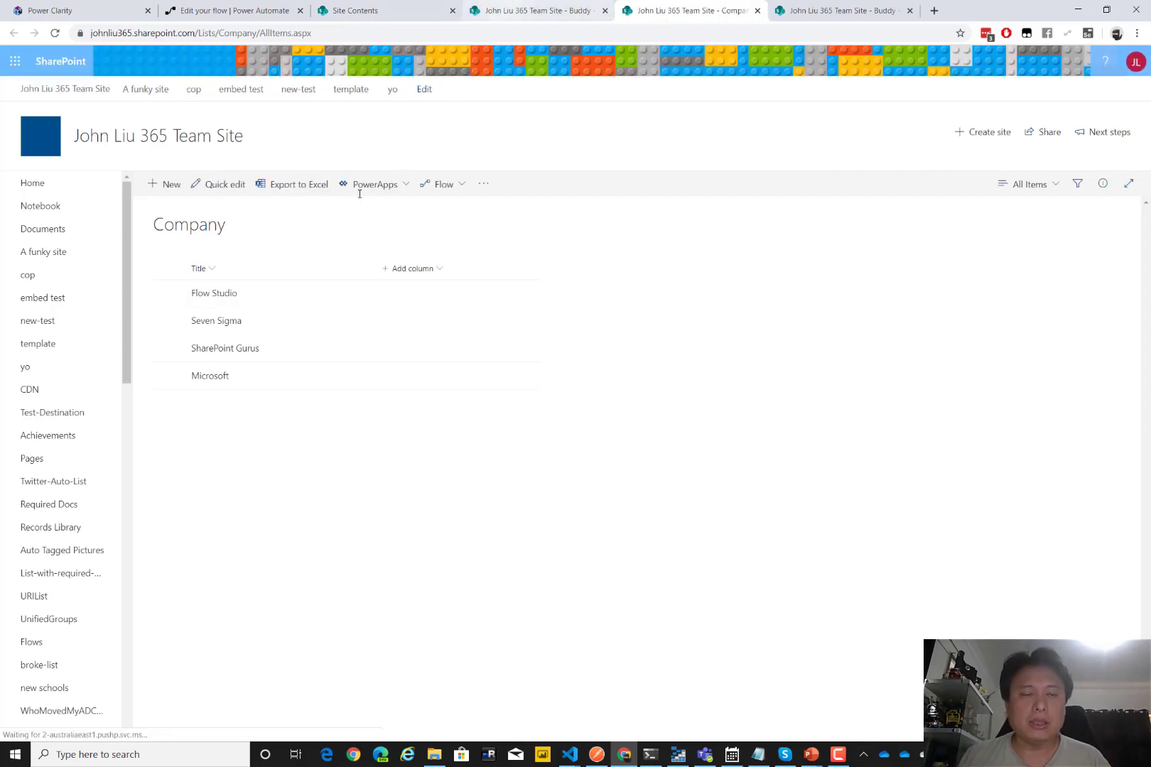
left_click(404, 273)
left_click(421, 294)
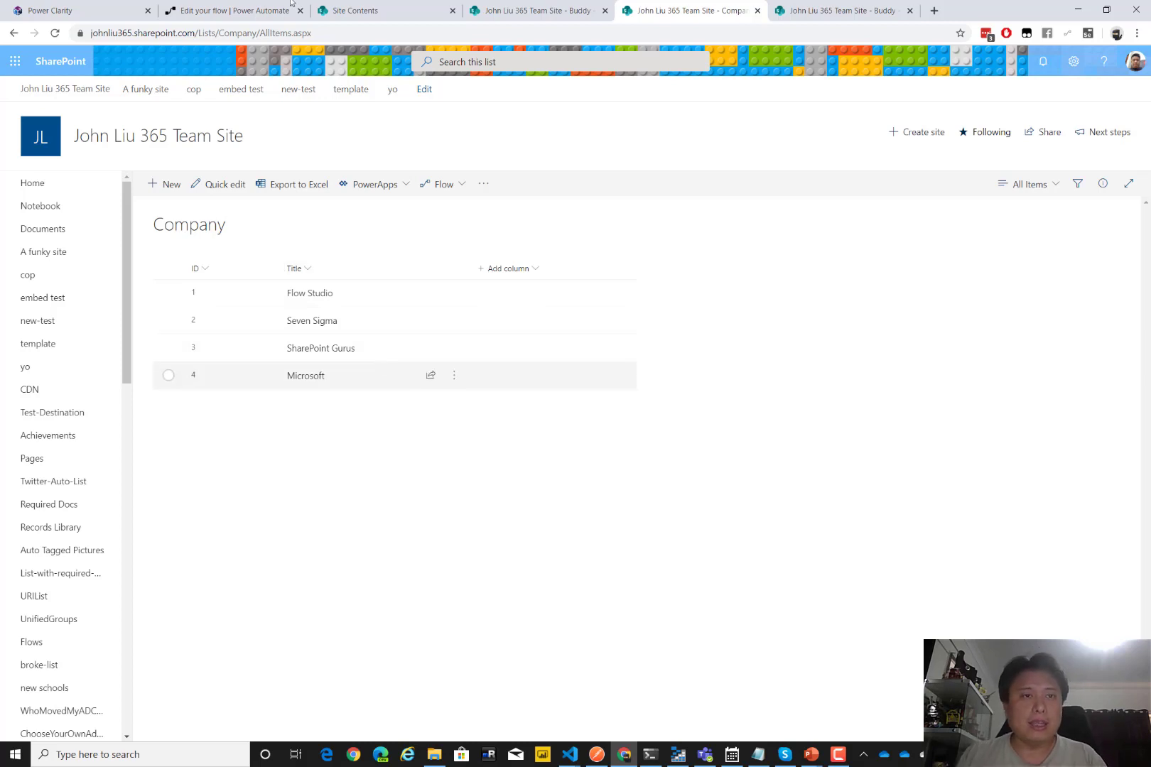
- Test the left join flow in Power Automate using data from the most recent successful previous run
left_click(257, 10)
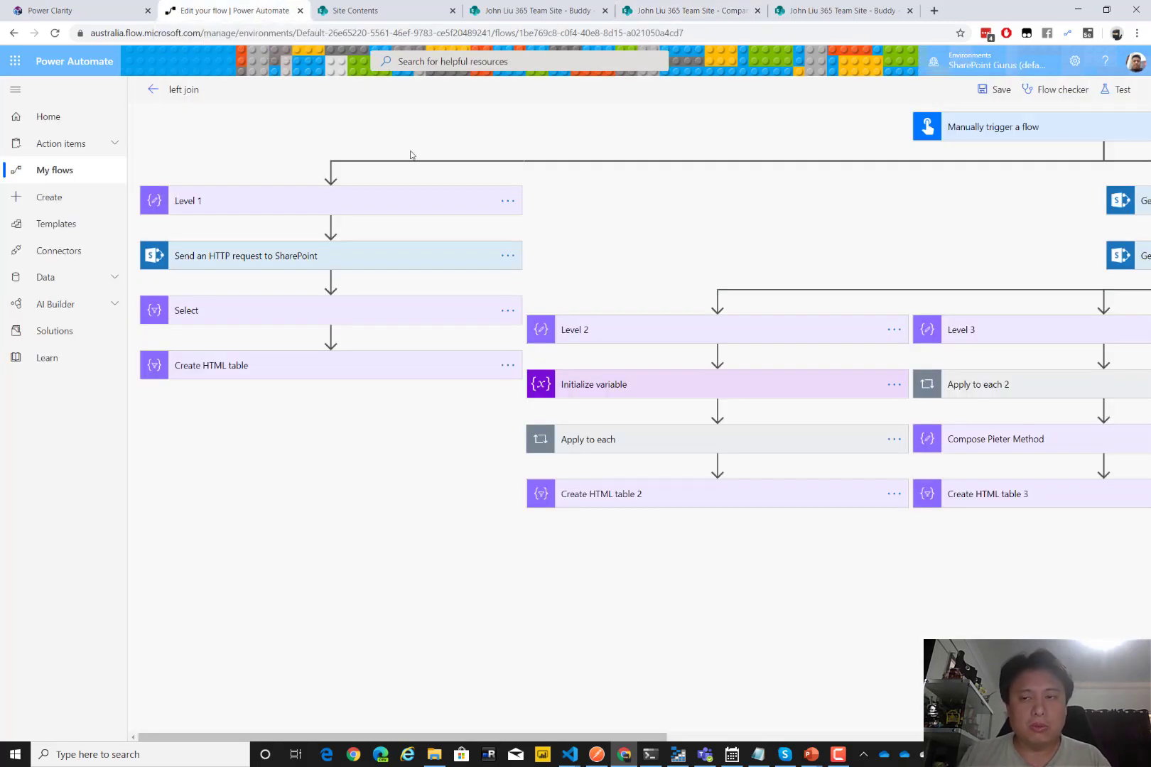
left_click(1113, 89)
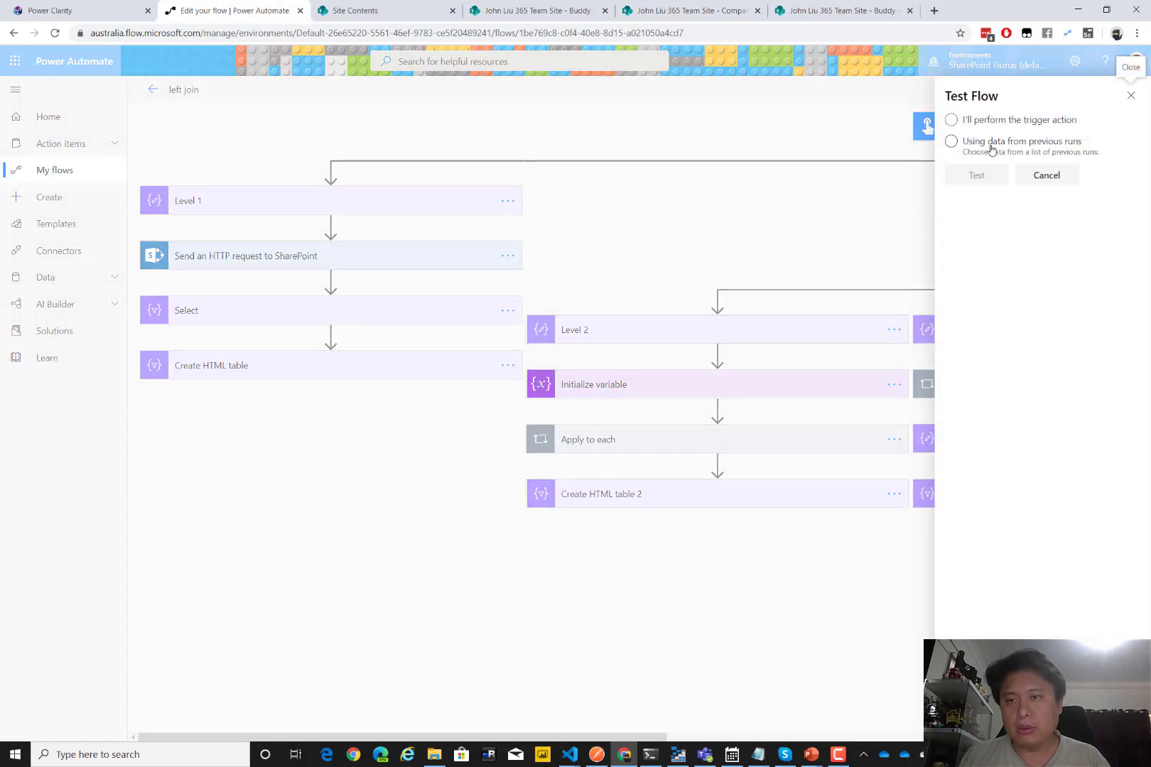
left_click(993, 176)
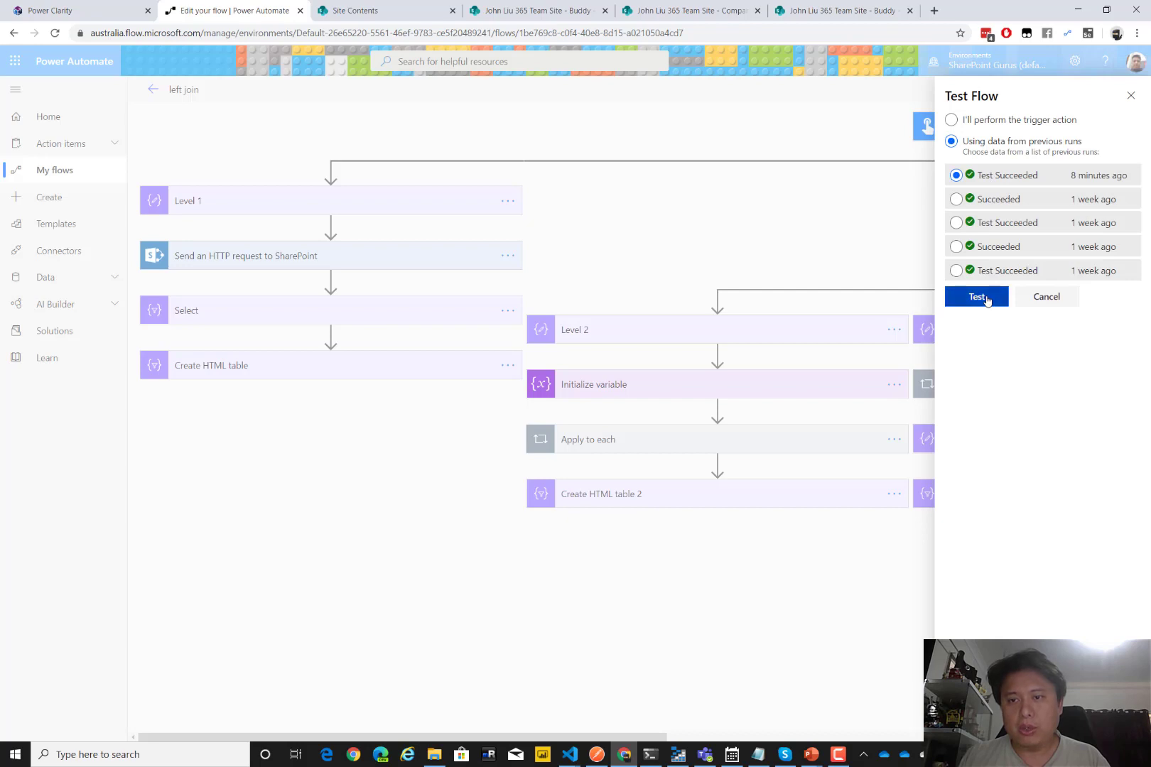
left_click(986, 301)
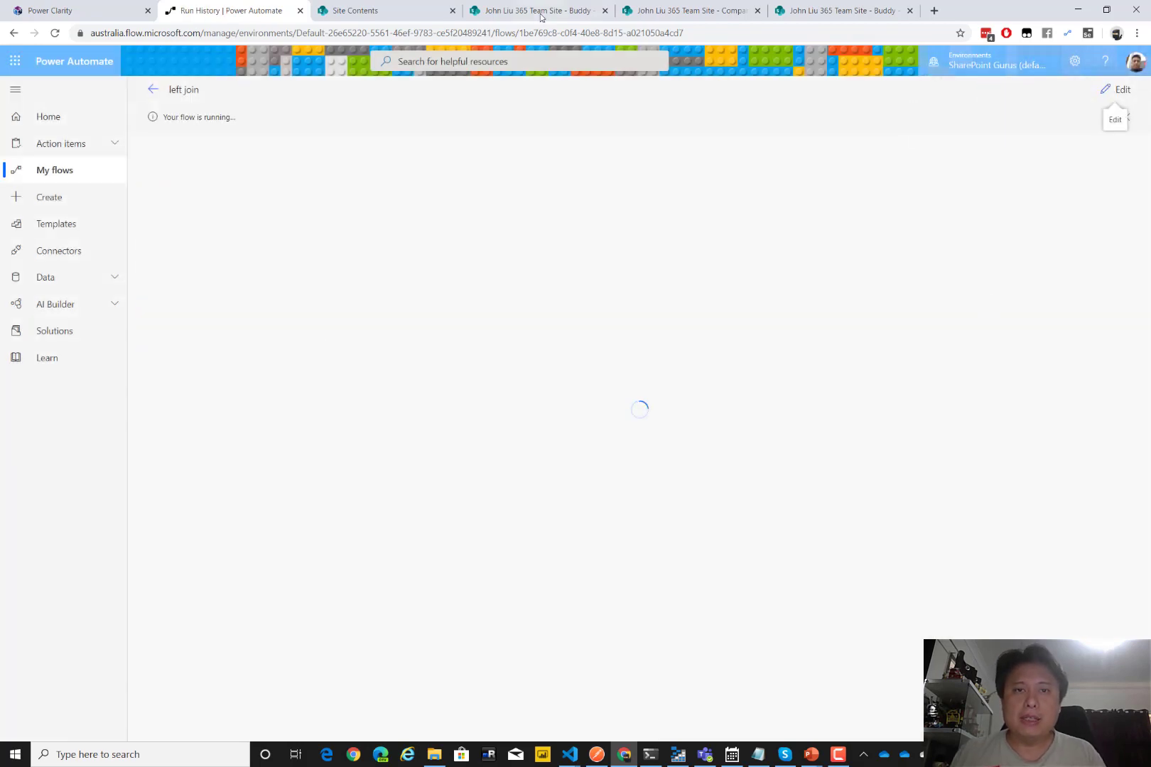
- Review the Buddy and Company lists in SharePoint again while the flow test runs
left_click(540, 16)
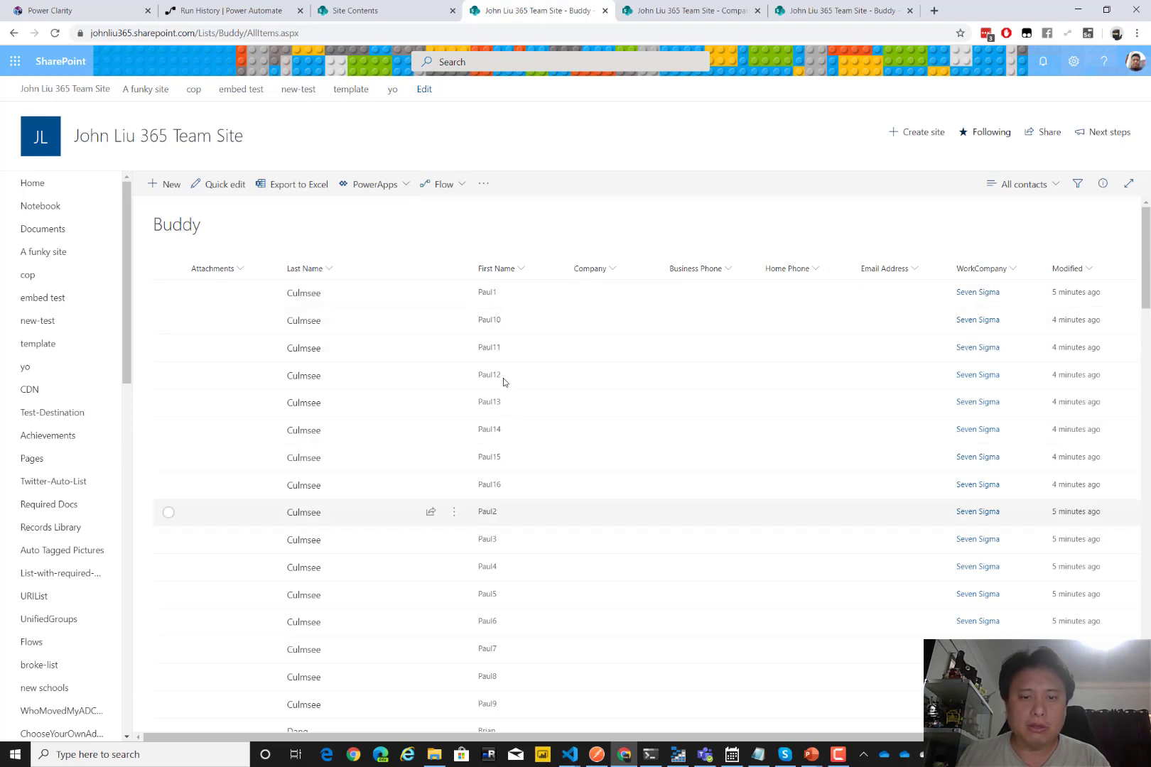
left_click(820, 10)
left_click(694, 17)
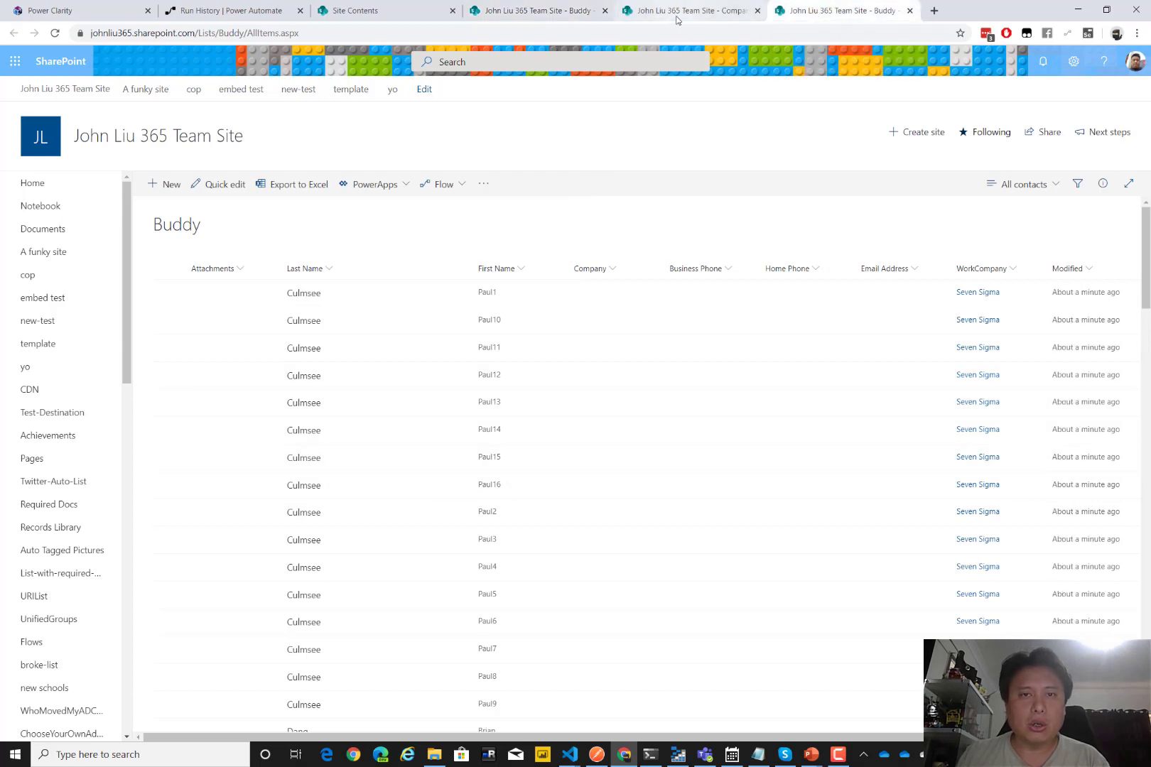
- Return to the flow run in Power Automate and examine the action durations across the Level 1 to Level 5 branches
left_click(249, 12)
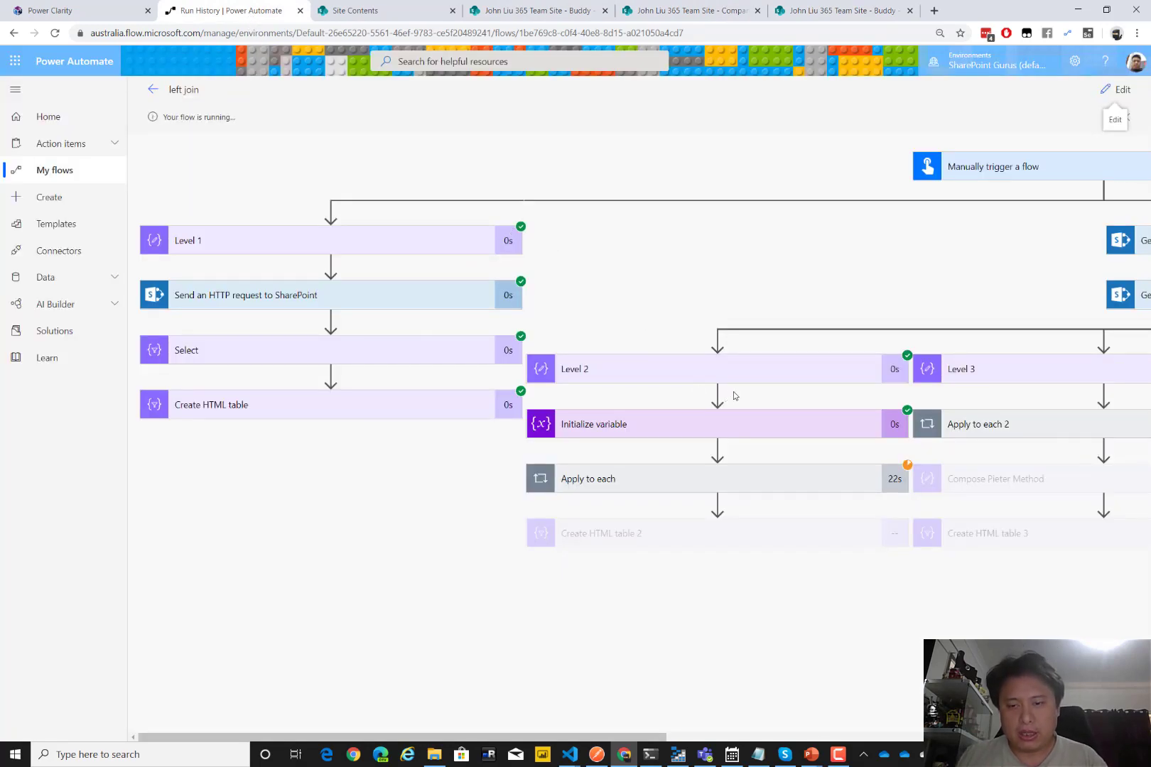
scroll(736, 396, "down", 1)
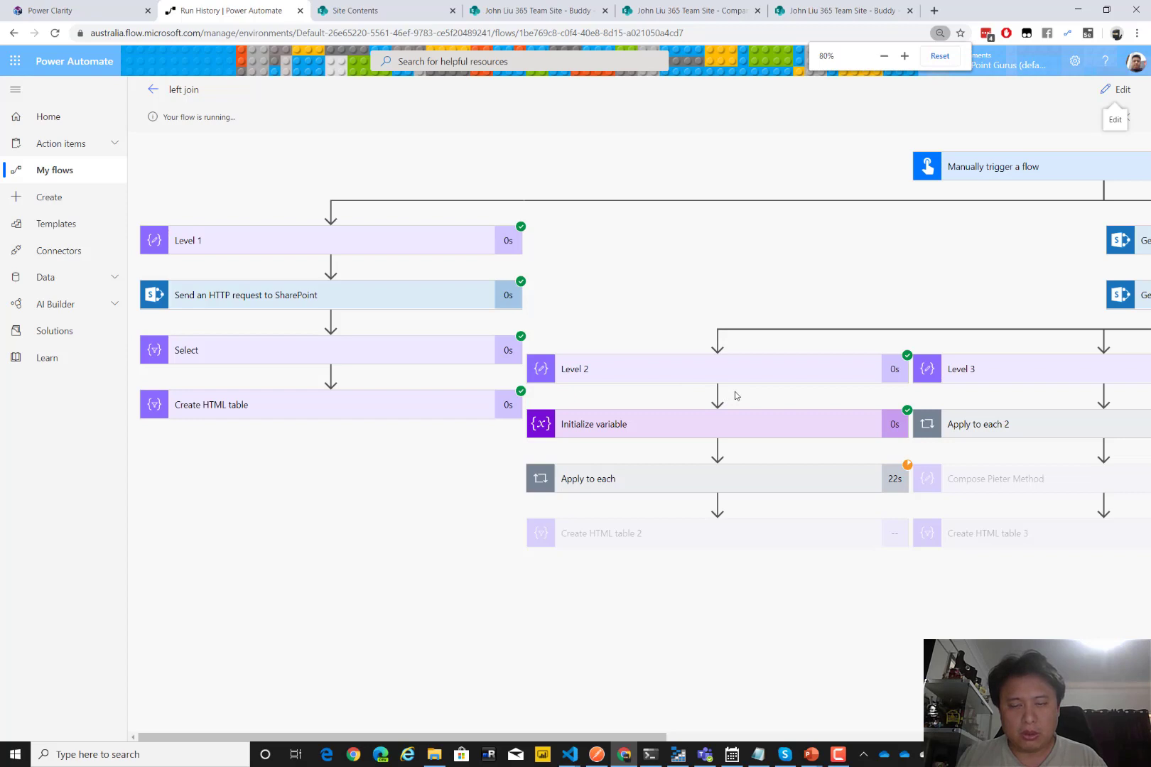
scroll(735, 395, "down", 4)
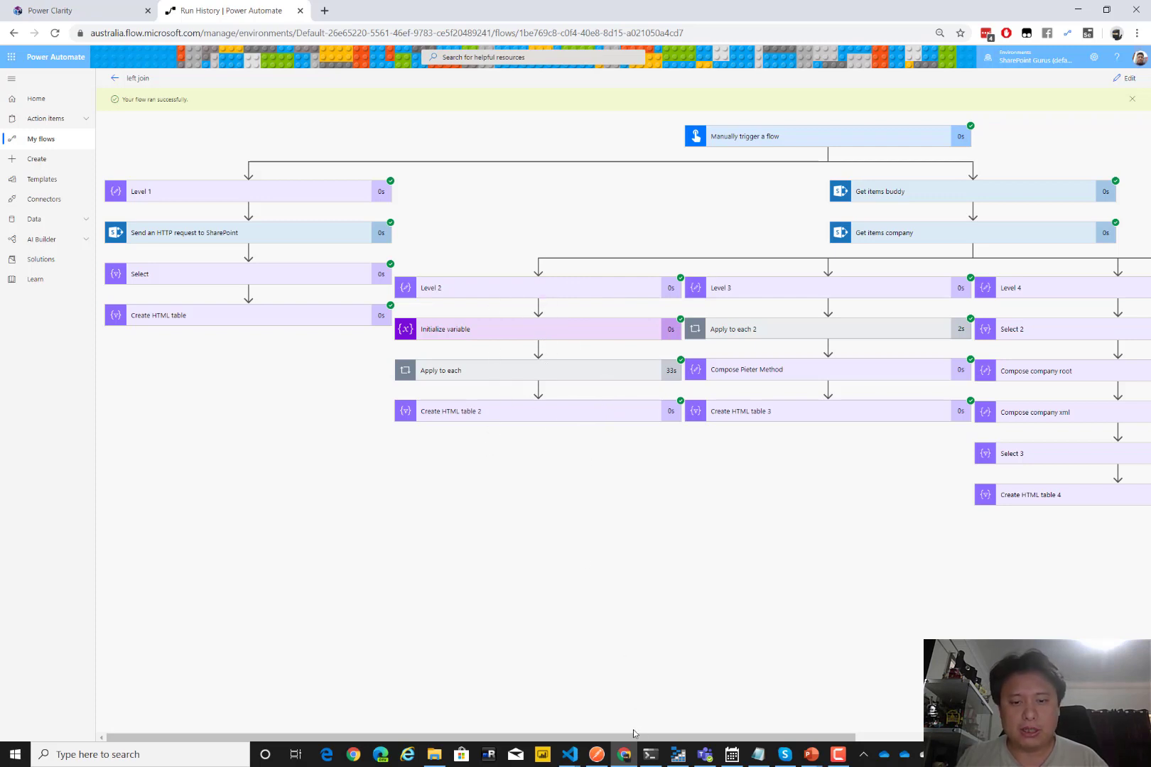
left_click_drag(633, 738, 920, 738)
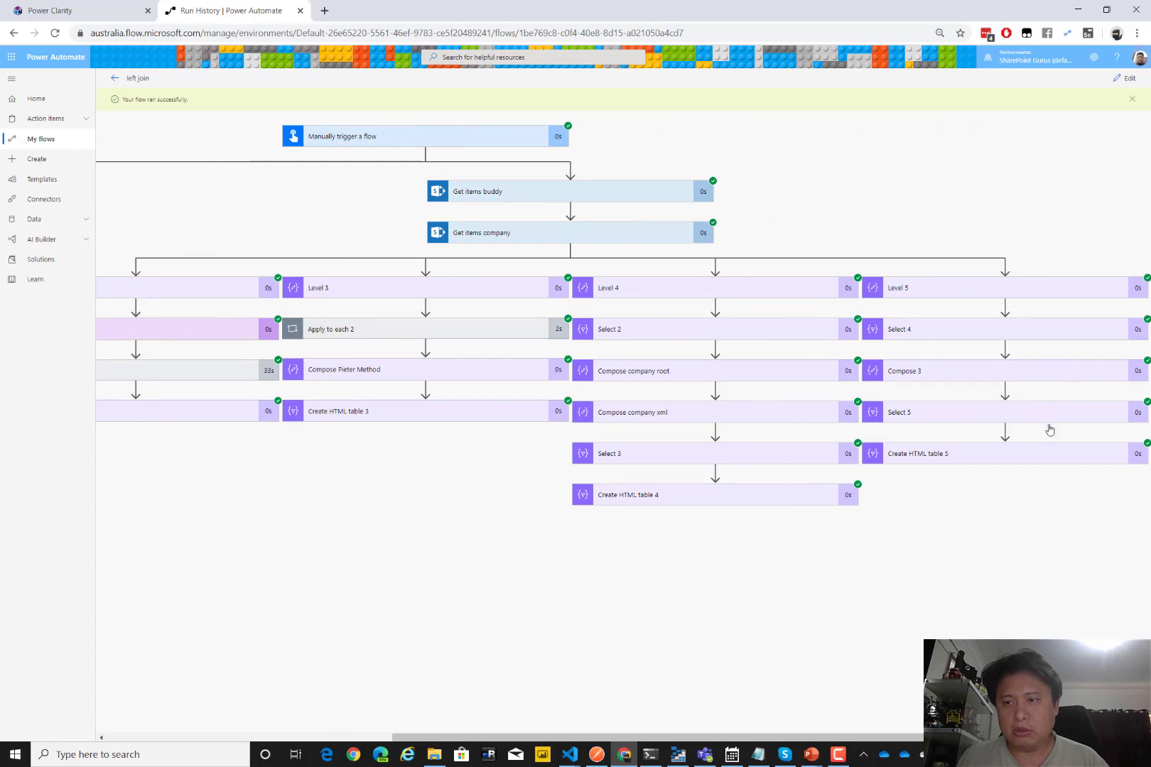
left_click_drag(873, 739, 511, 700)
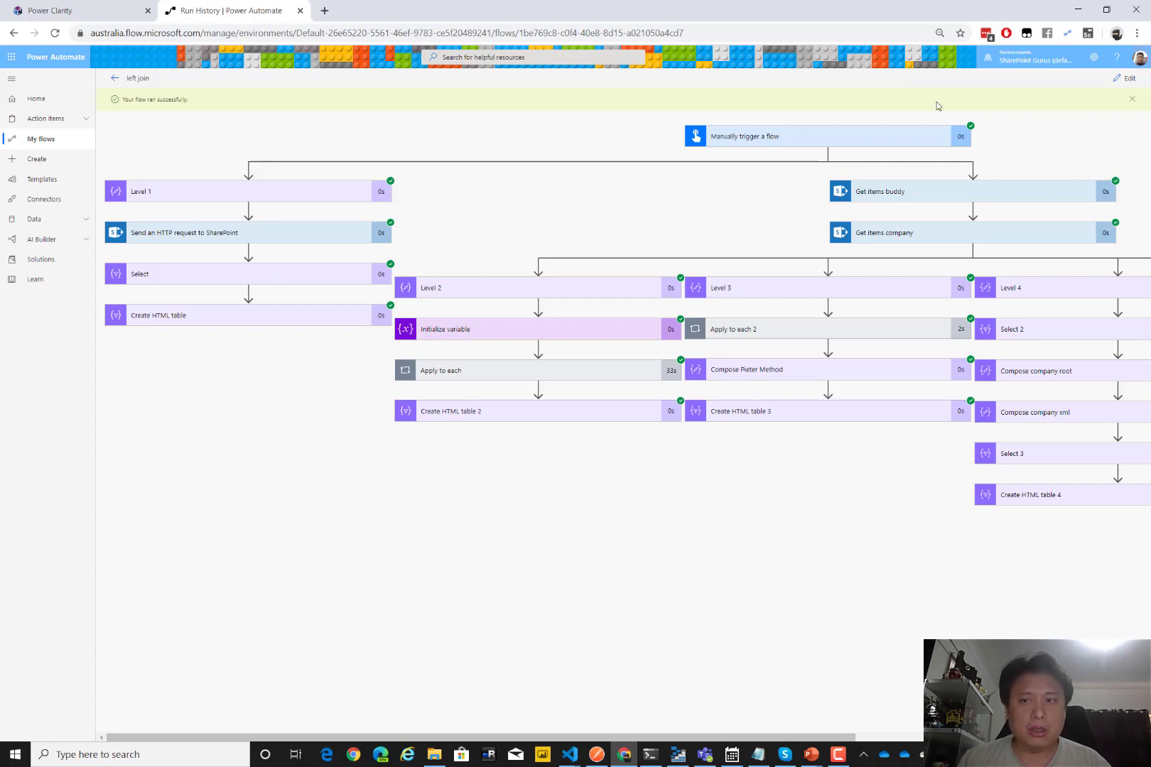
- Put the flow back into edit mode and expand the Send an HTTP request to SharePoint action under Level 1
left_click(1125, 80)
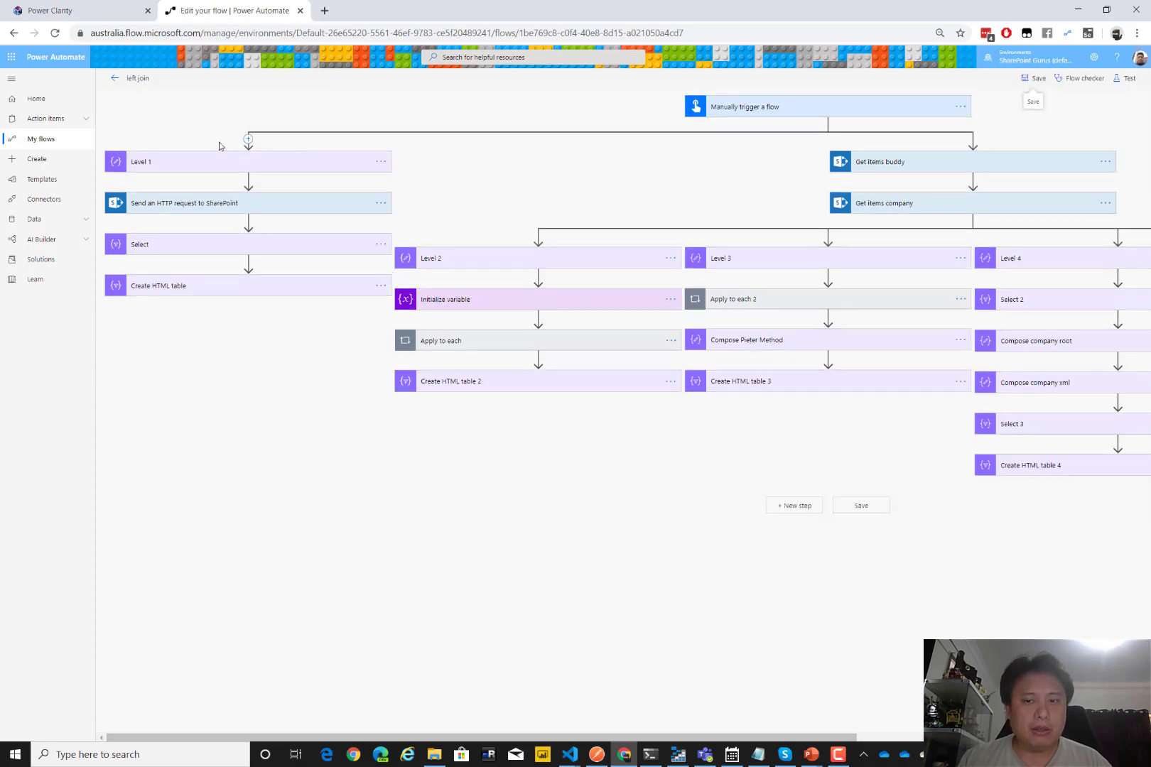
key("ctrl+0")
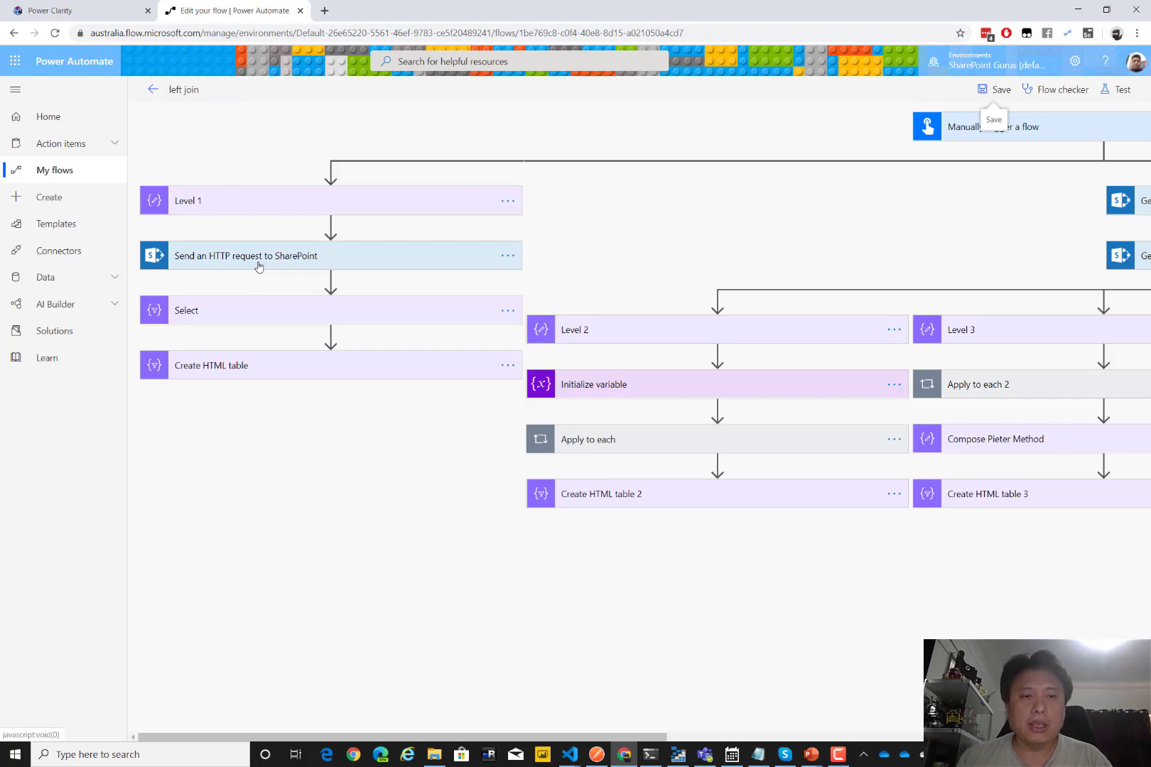
left_click(258, 266)
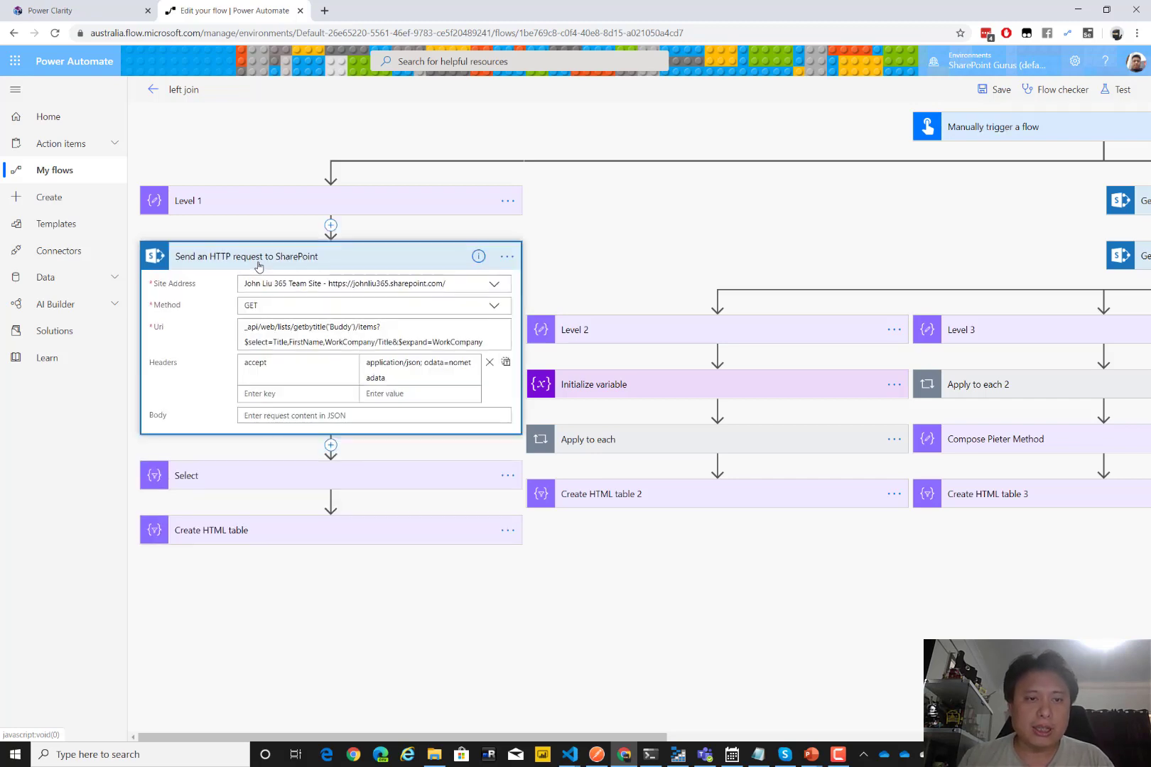
- Examine the request's Uri, covering the list name, the $select fields including WorkCompany/Title, and the $expand clause
left_click(305, 329)
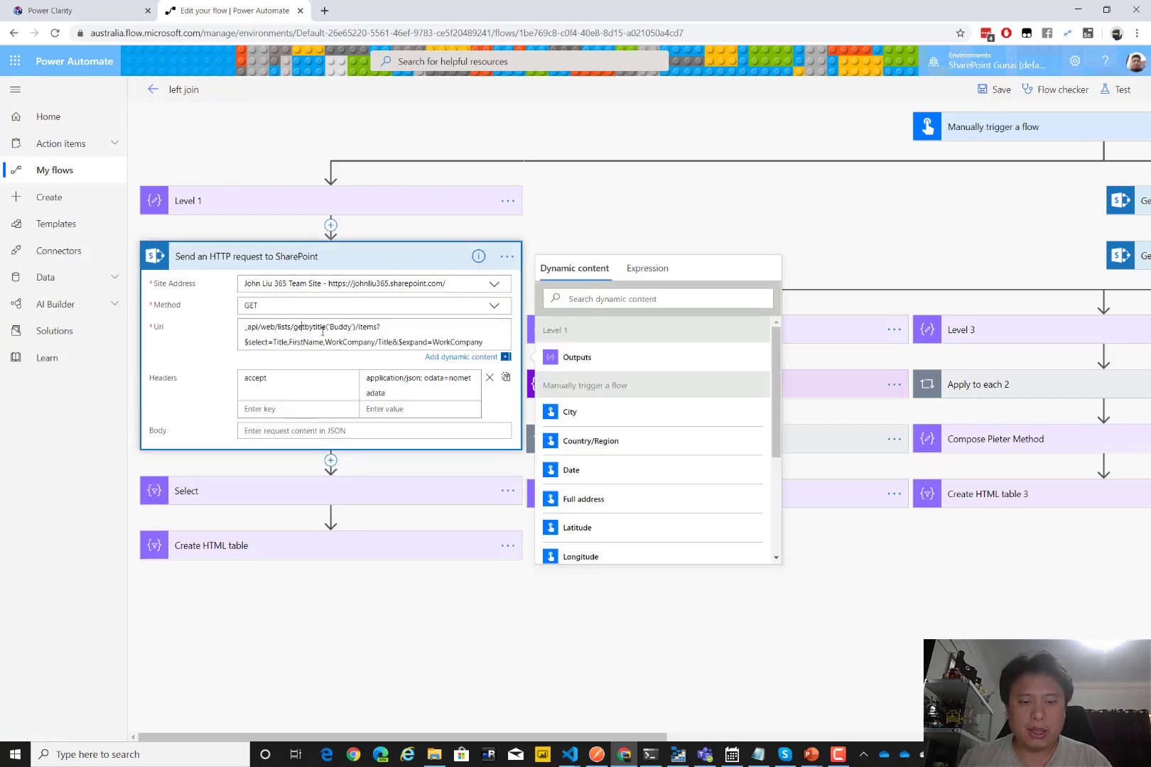
key("ctrl+a")
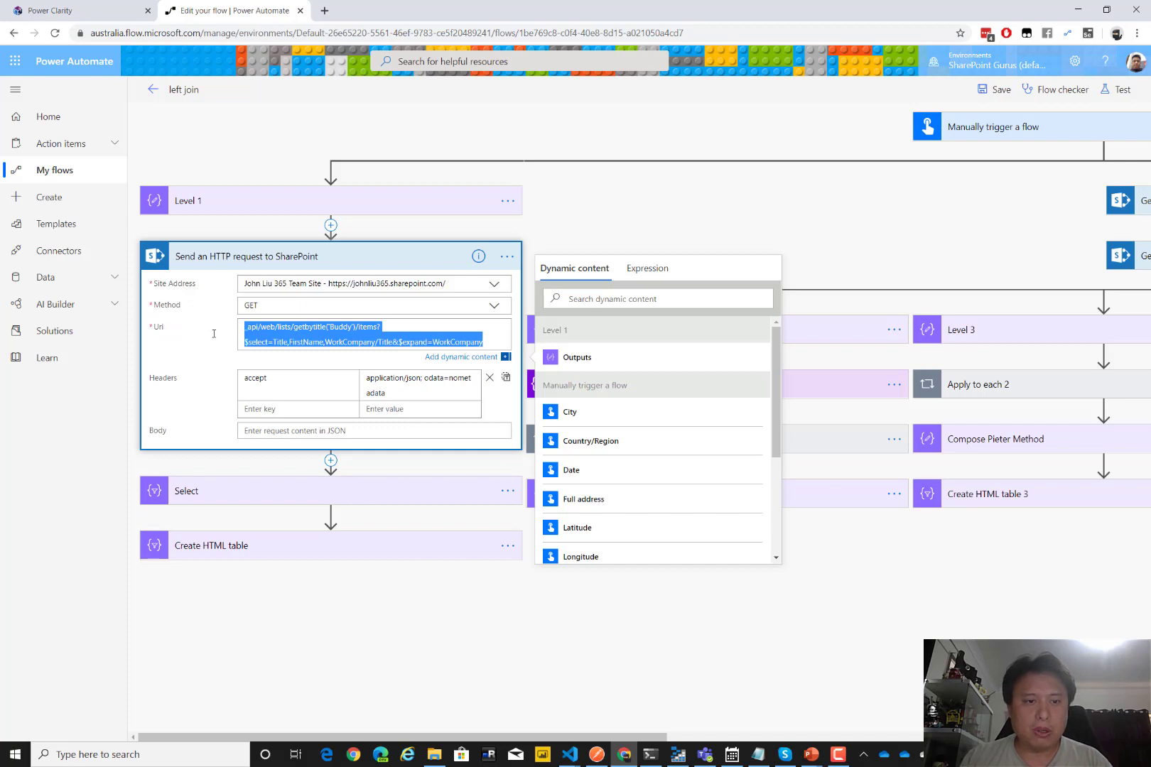
left_click(214, 334)
key("ctrl+plus")
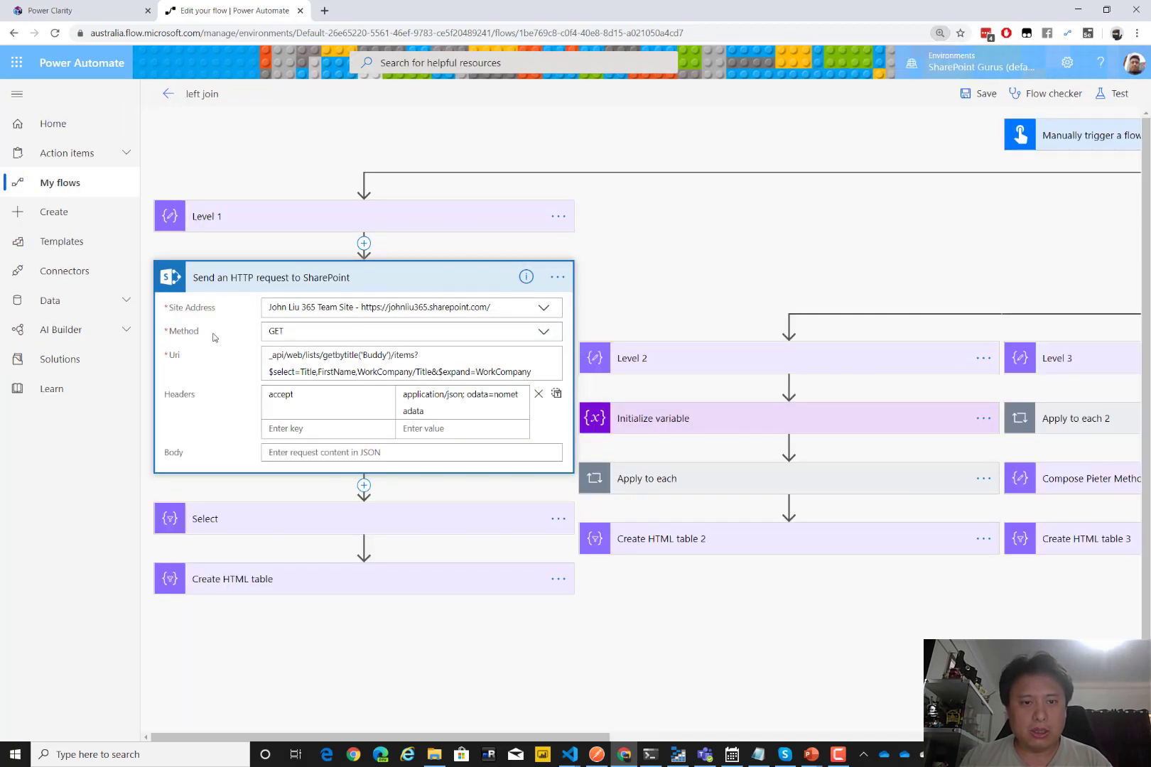
key("ctrl+plus")
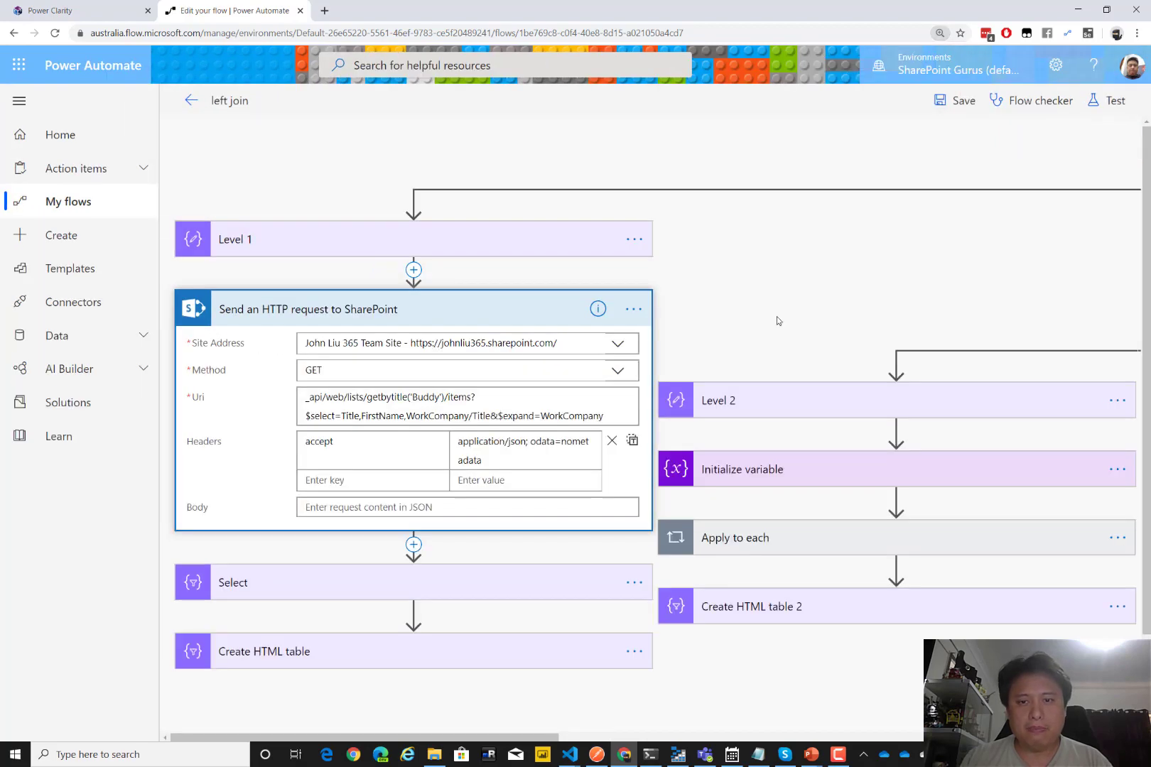
key("ctrl+plus")
scroll(744, 325, "down", 1)
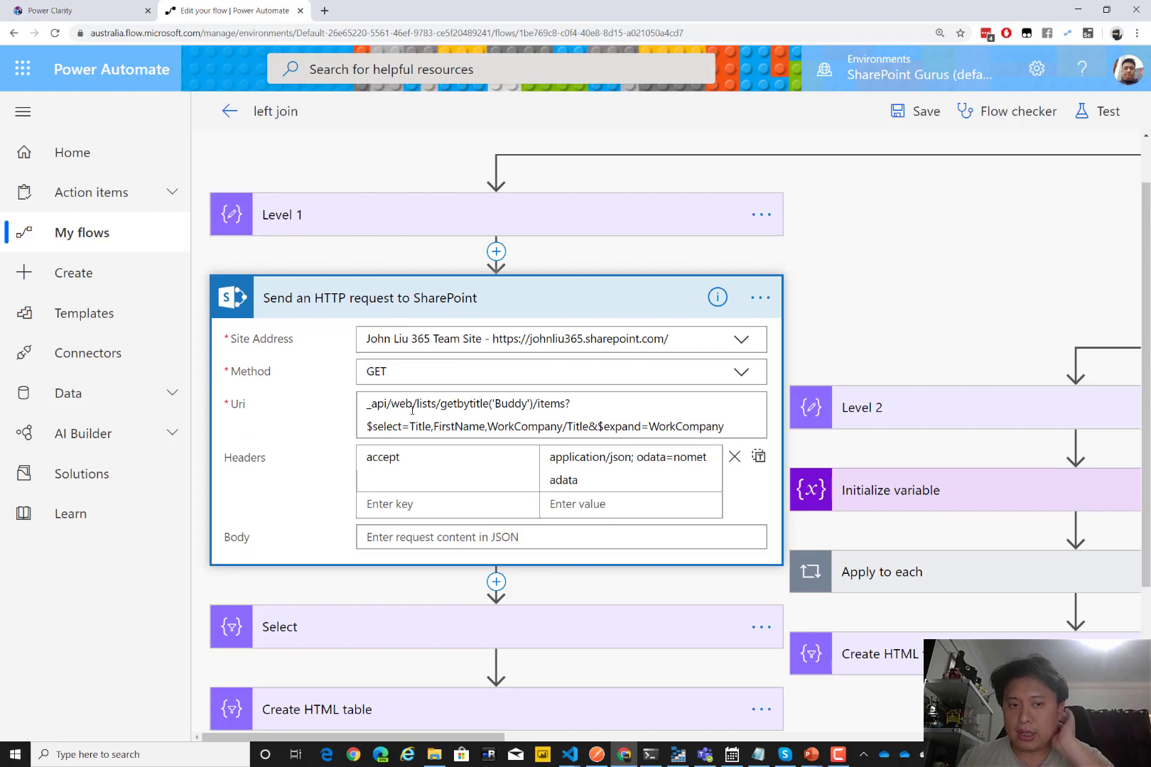
double_click(507, 404)
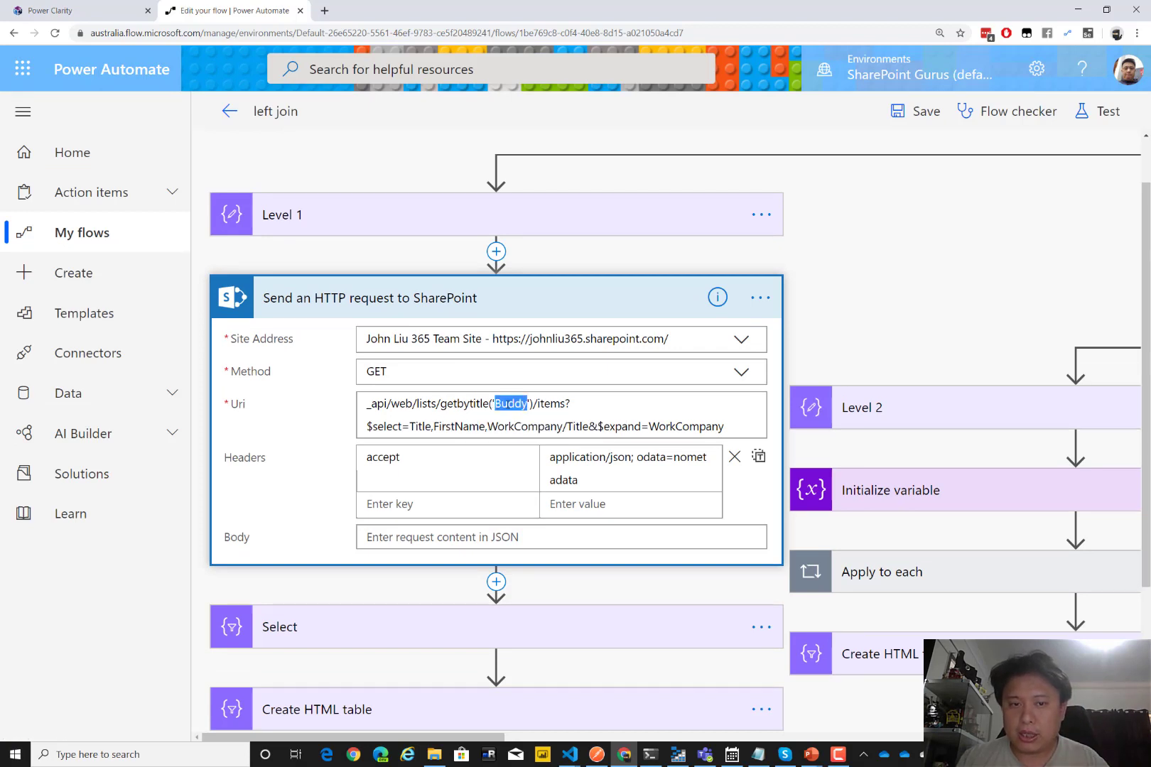
left_click(391, 427)
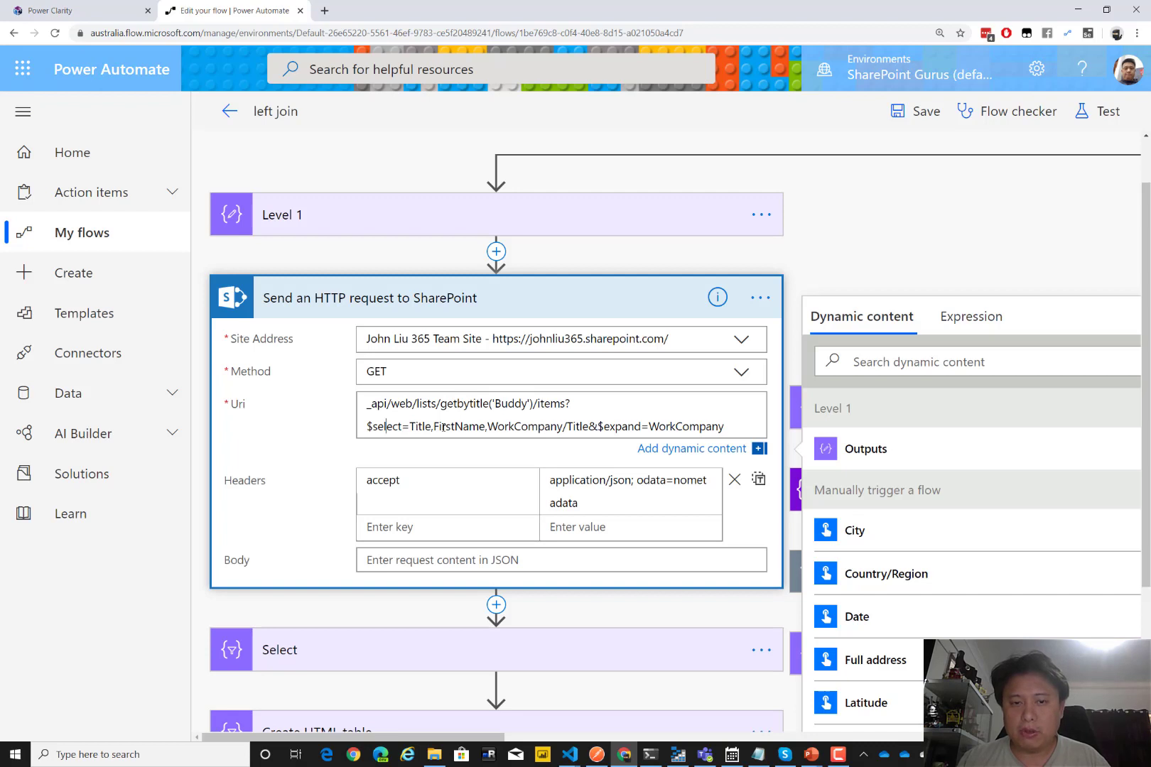
double_click(418, 427)
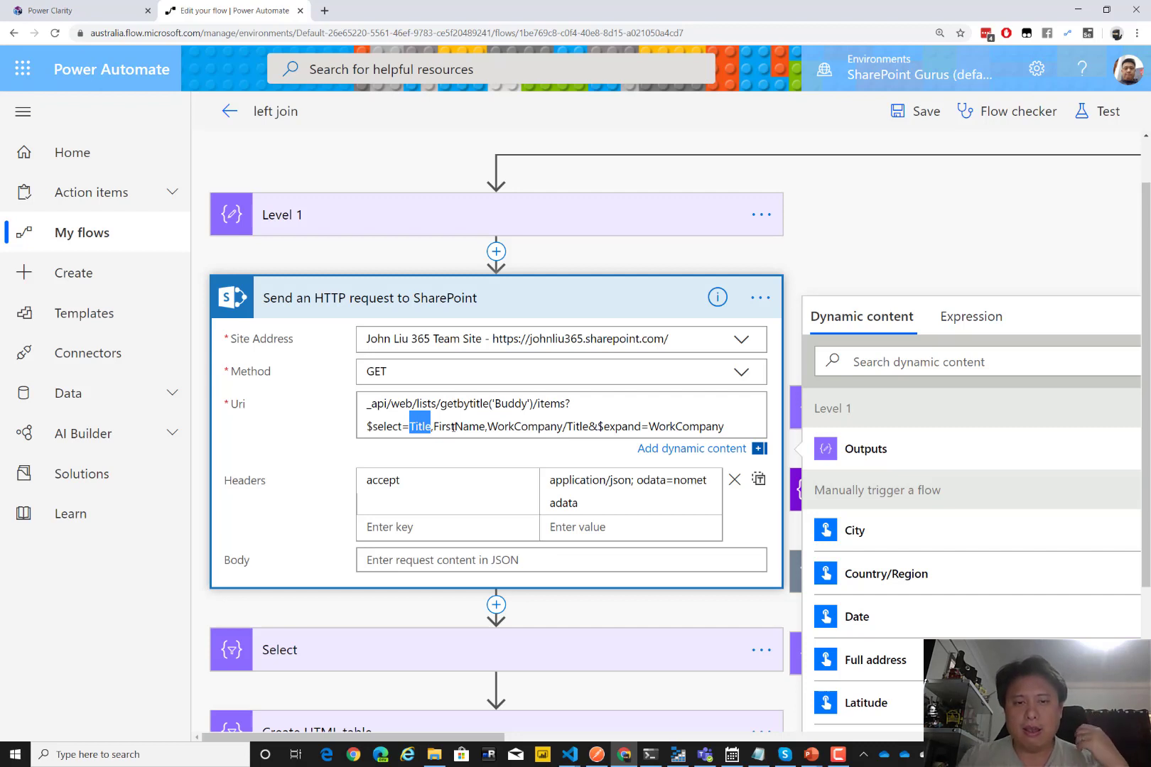
double_click(453, 426)
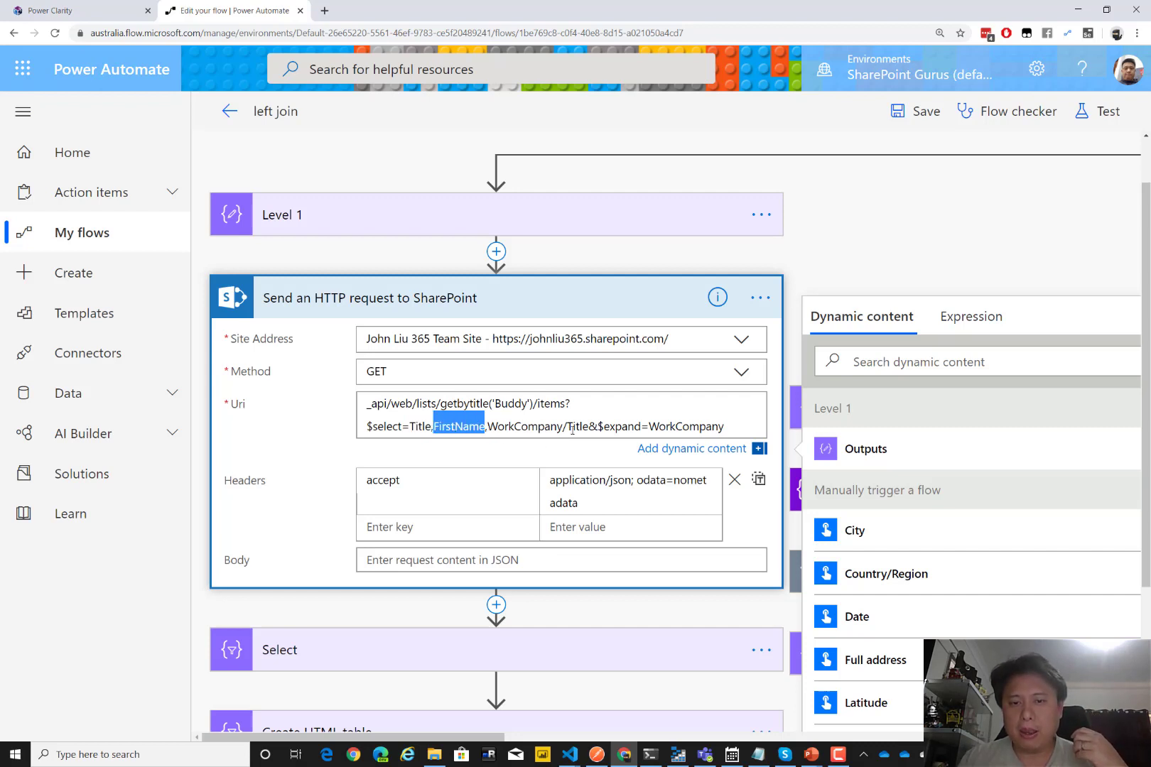
left_click_drag(588, 427, 487, 427)
left_click_drag(599, 427, 725, 427)
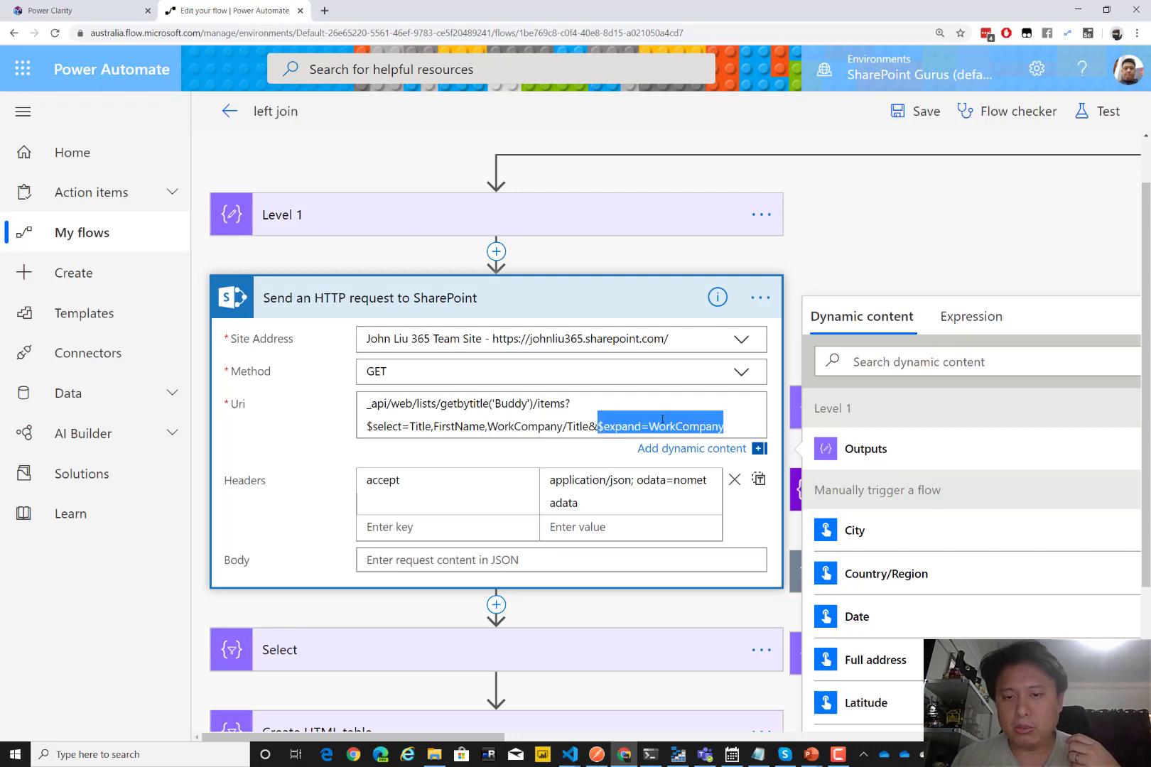
left_click(699, 423)
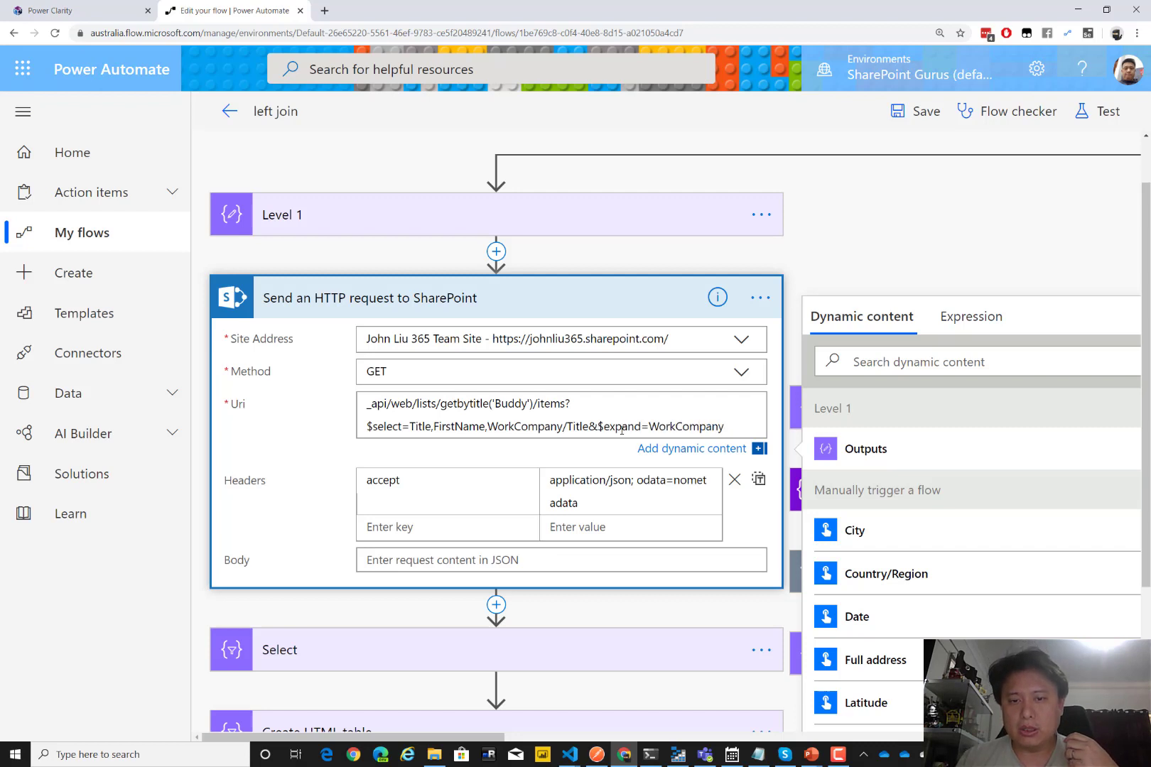
- Highlight the $expand=WorkCompany clause and the WorkCompany/Title field in the Level 1 request's Uri to study how they relate
left_click_drag(599, 427, 725, 427)
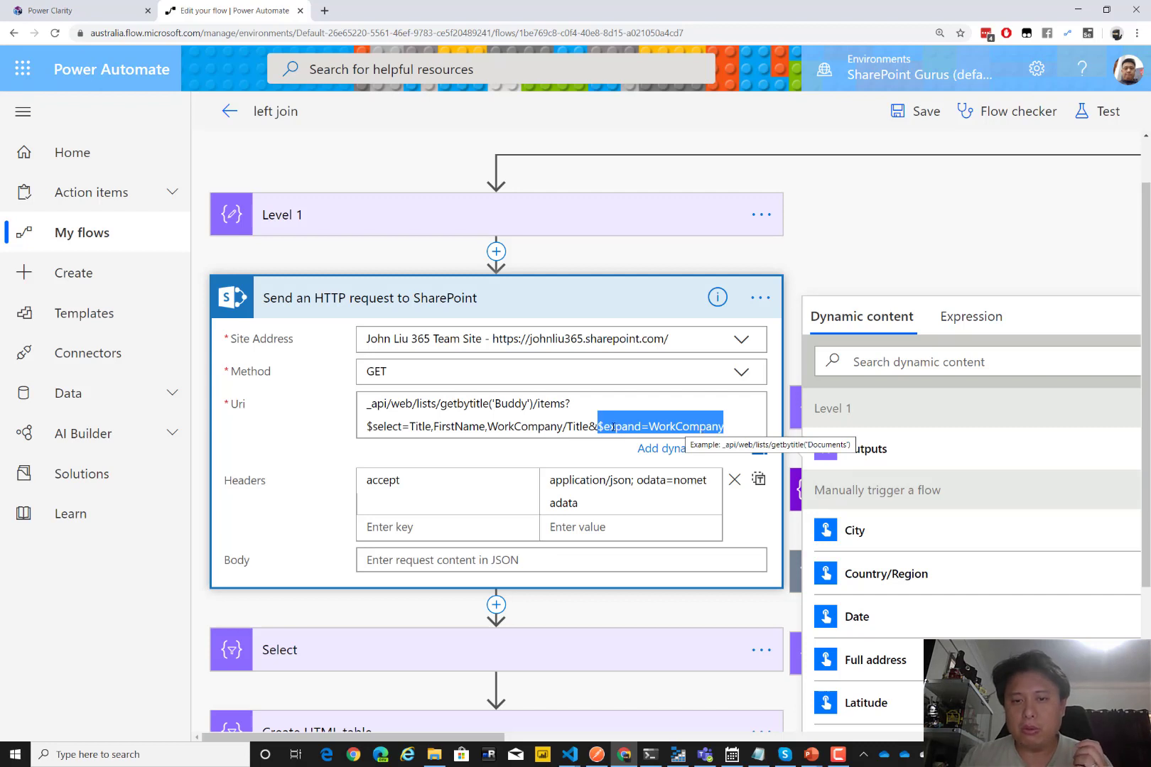
left_click_drag(589, 427, 487, 427)
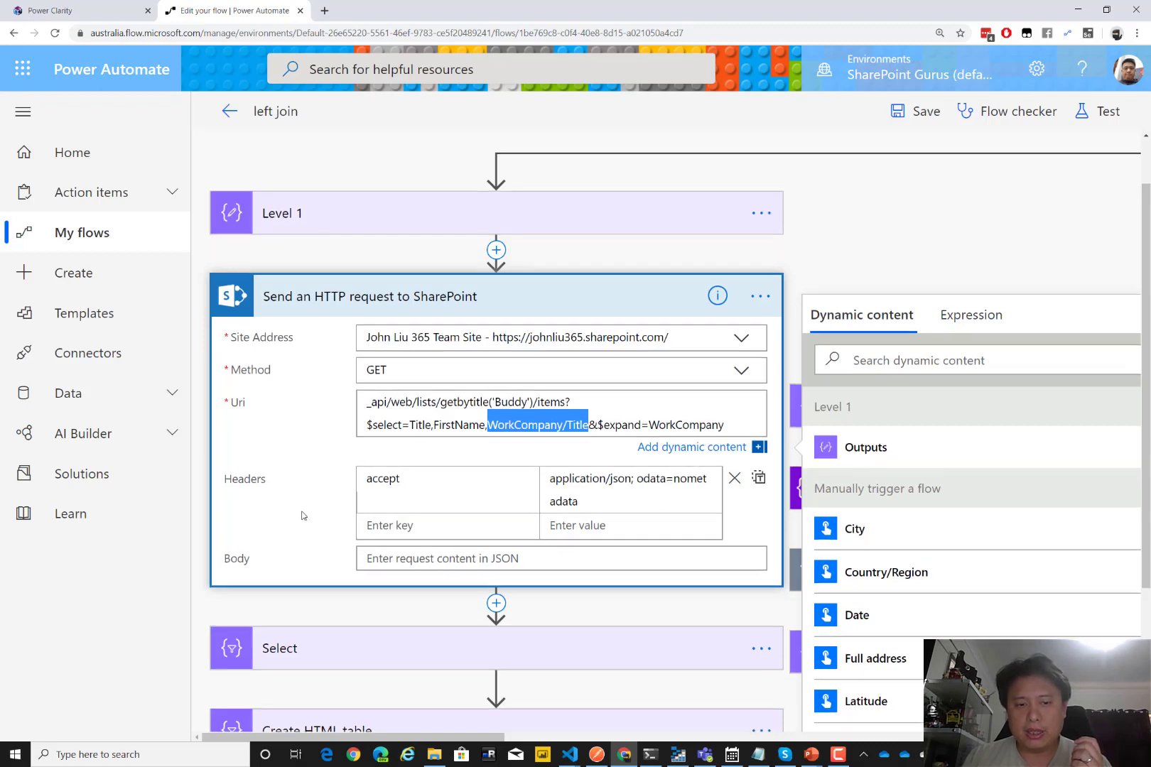
- Expand the Select and Create HTML table actions under Level 1 and examine their sources and the WorkCompany, FirstName and LastName mapping
scroll(432, 555, "down", 2)
left_click(441, 531)
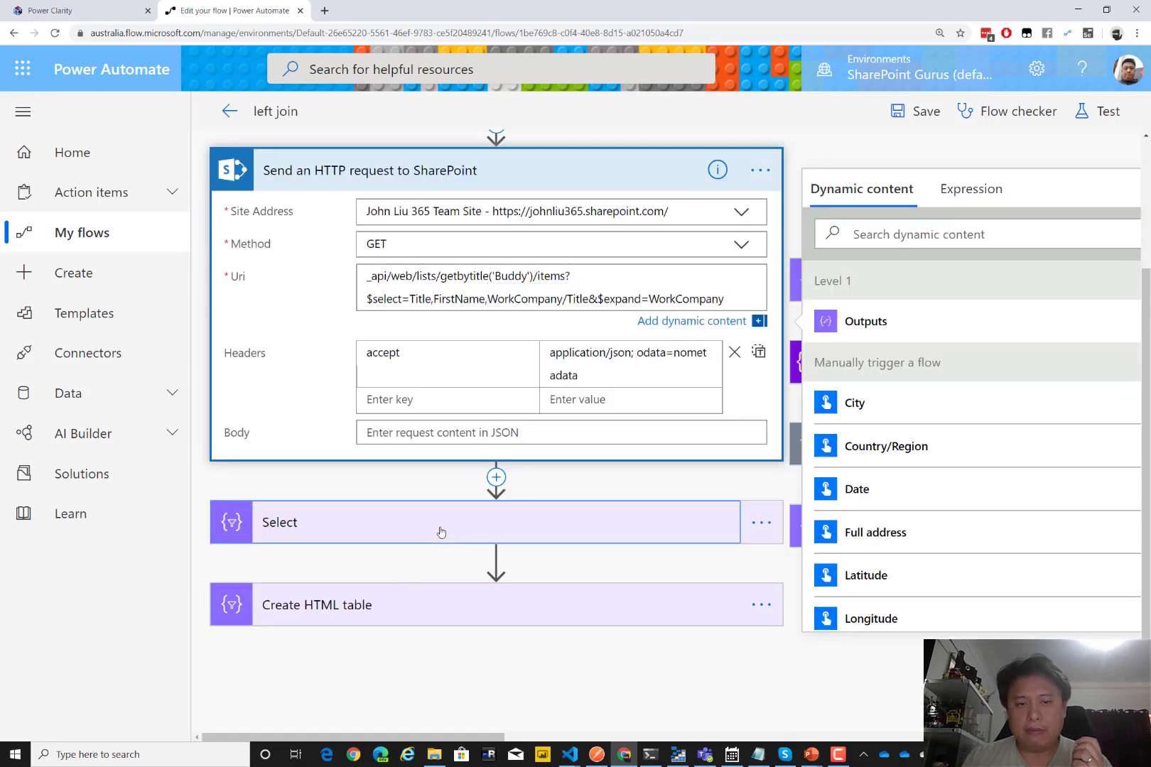
scroll(431, 455, "down", 2)
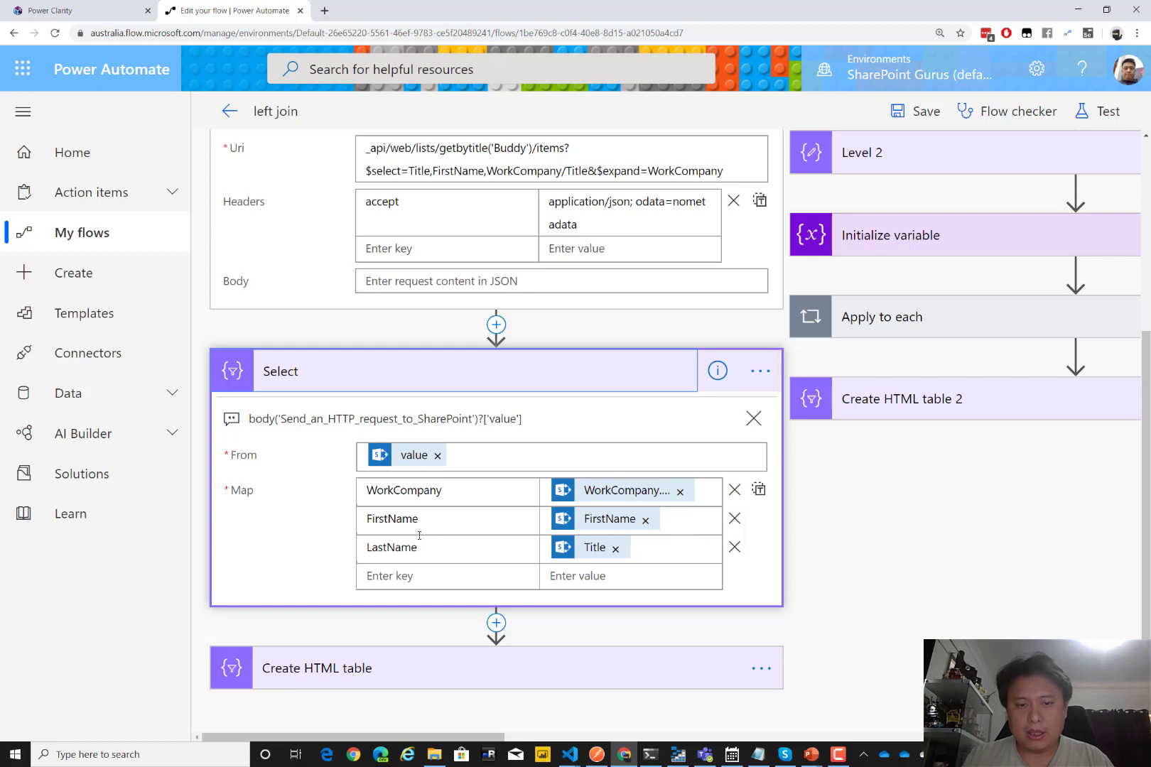
scroll(627, 602, "down", 1)
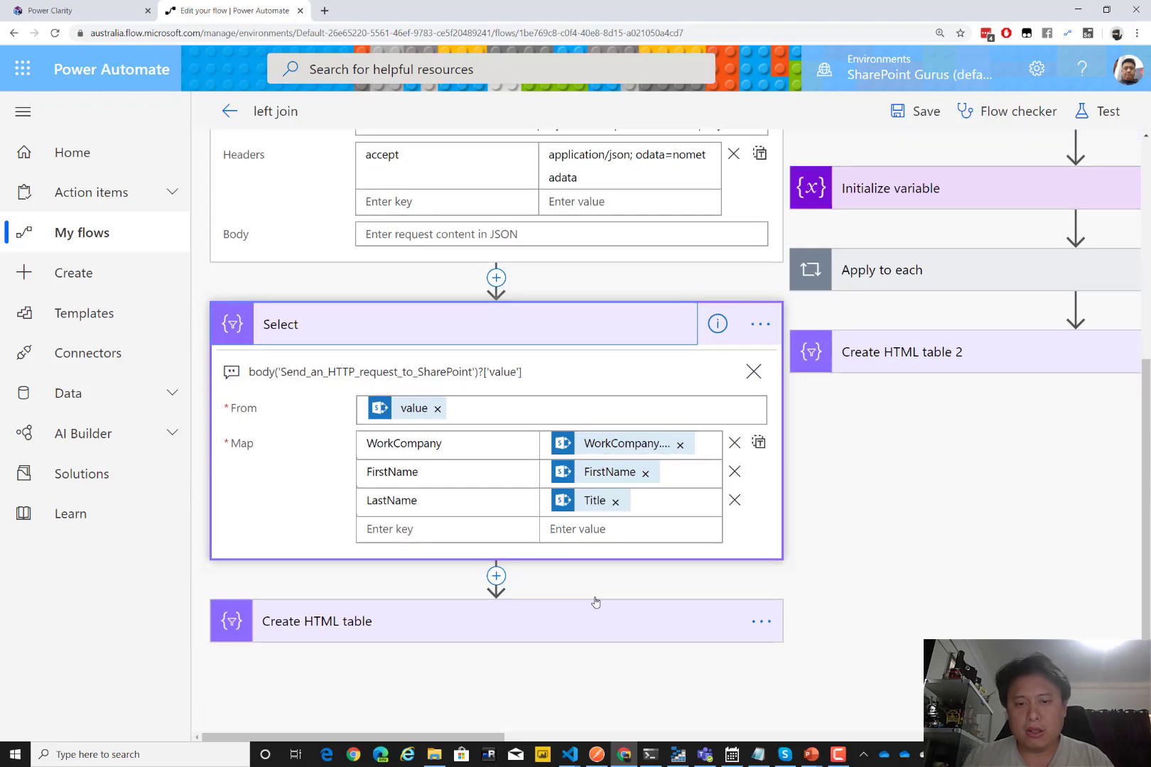
left_click(561, 615)
scroll(563, 615, "down", 1)
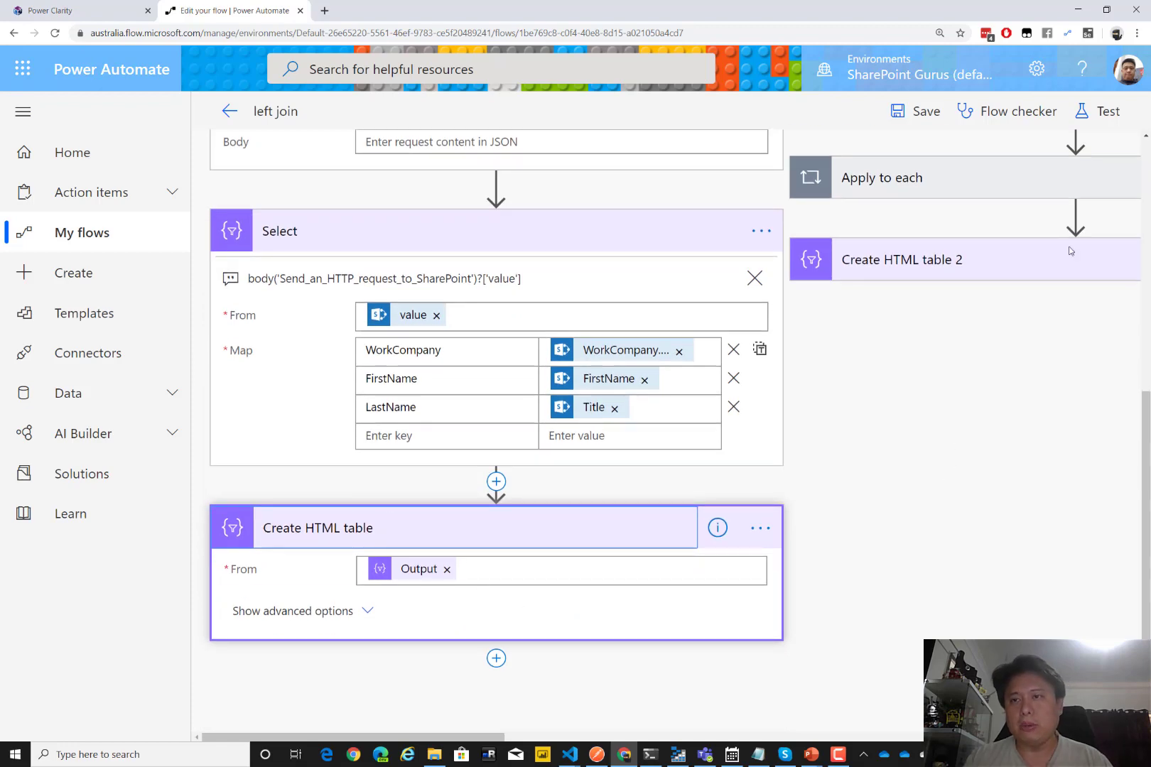
- Test the flow using data from the most recent previous run
left_click(1076, 146)
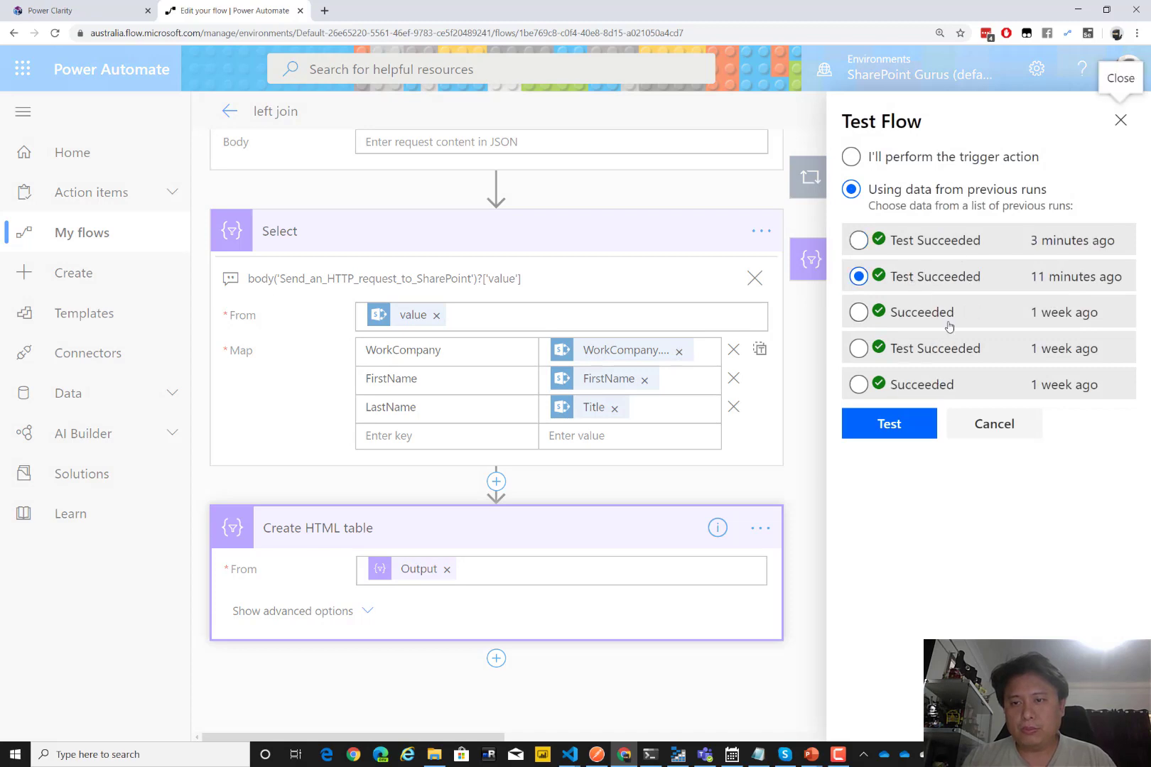
left_click(952, 249)
left_click(899, 424)
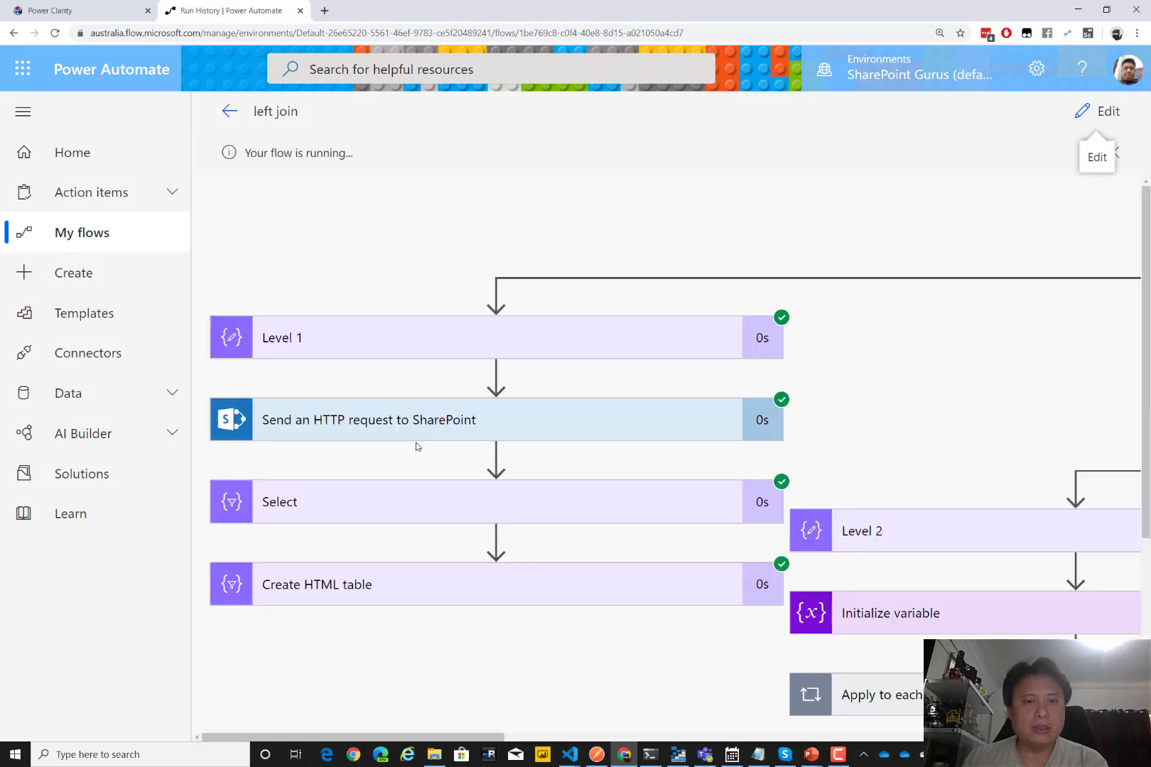
- Inspect the inputs and output rows of Level 1's Create HTML table action in the run, then collapse it
left_click(490, 596)
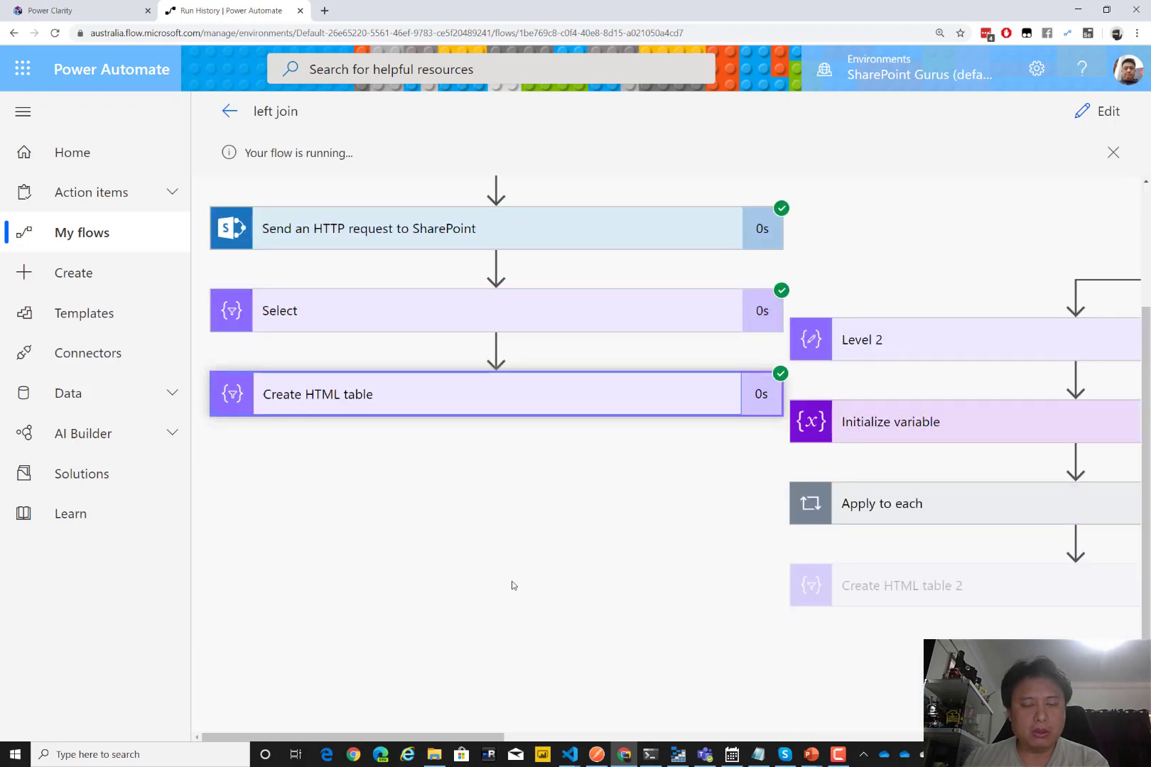
scroll(765, 631, "down", 2)
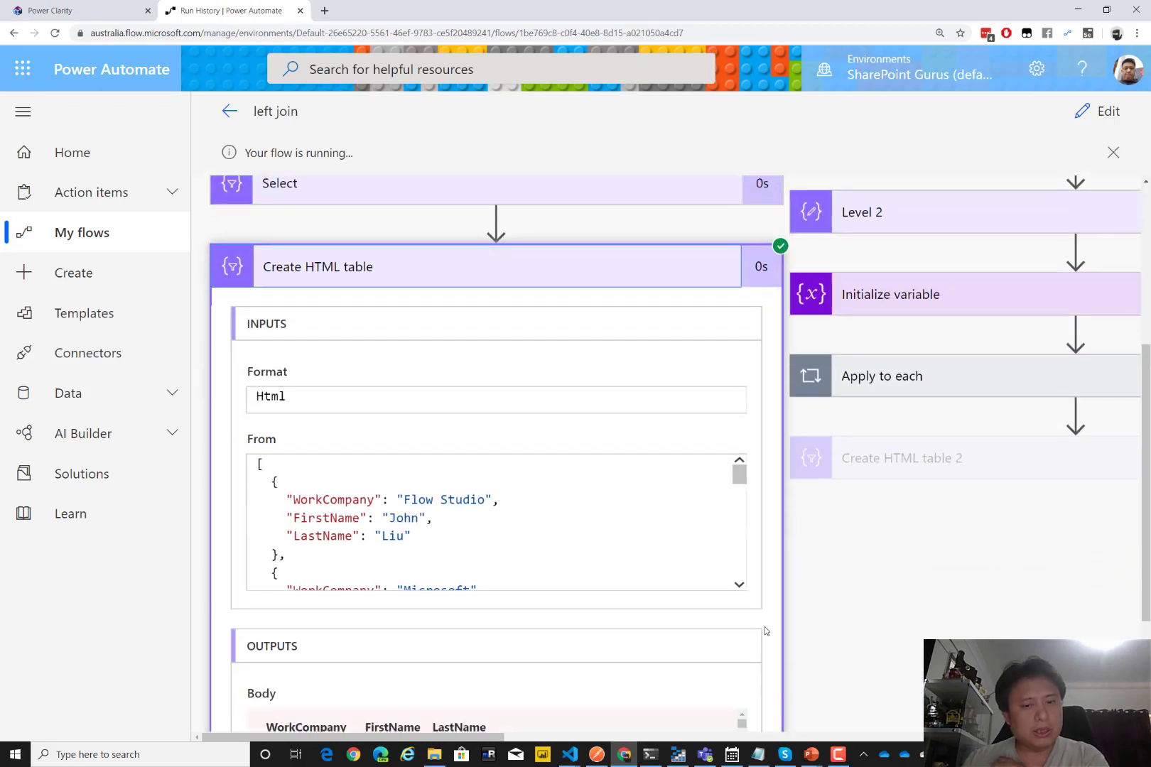
scroll(764, 631, "down", 3)
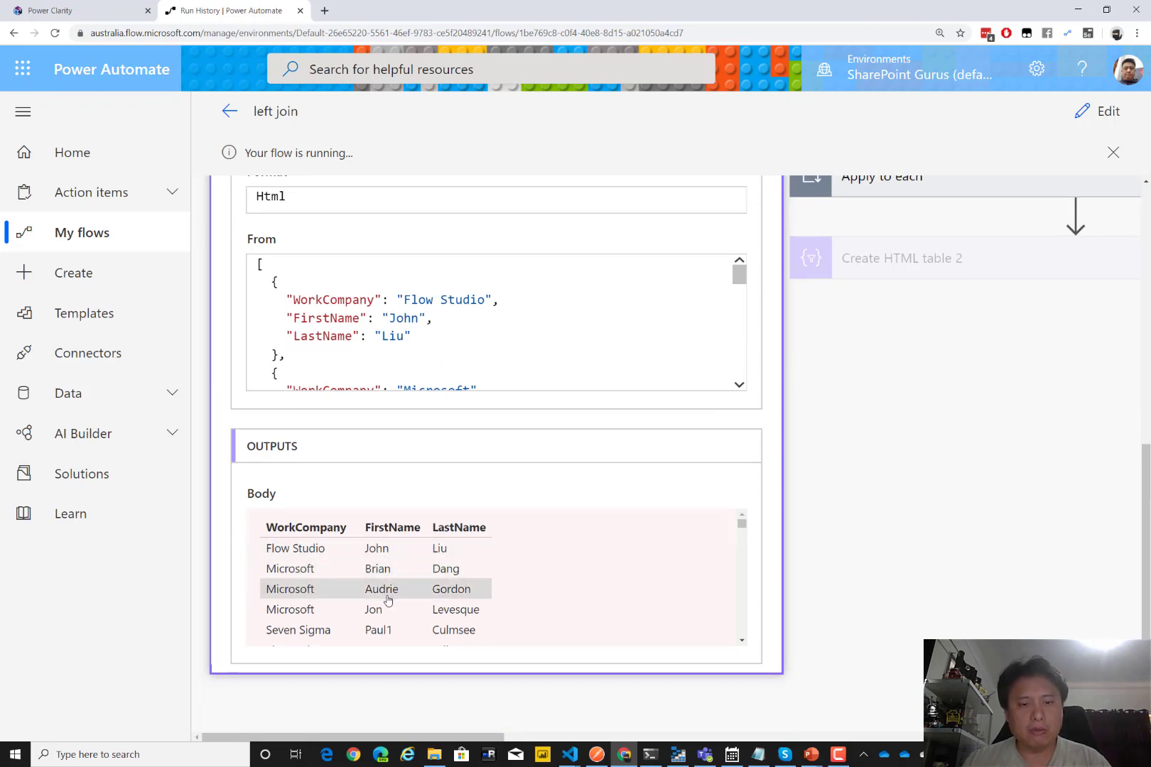
scroll(399, 628, "down", 1)
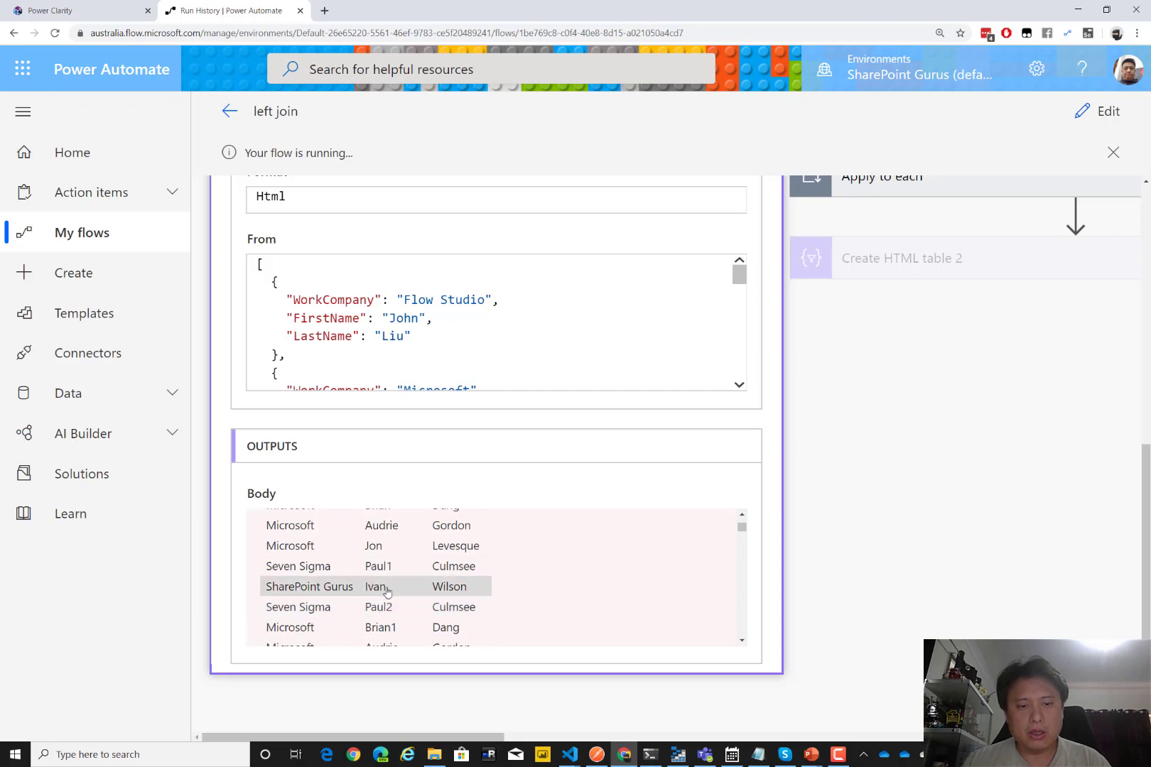
scroll(409, 582, "down", 1)
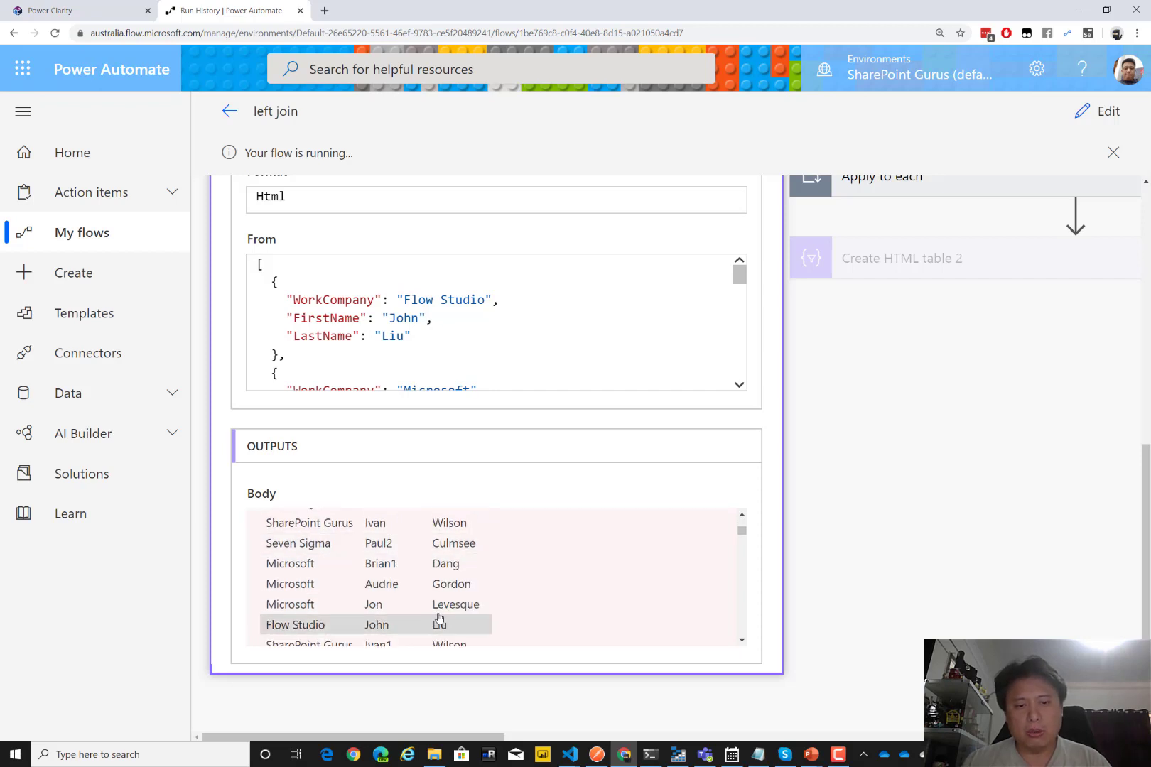
scroll(439, 620, "down", 5)
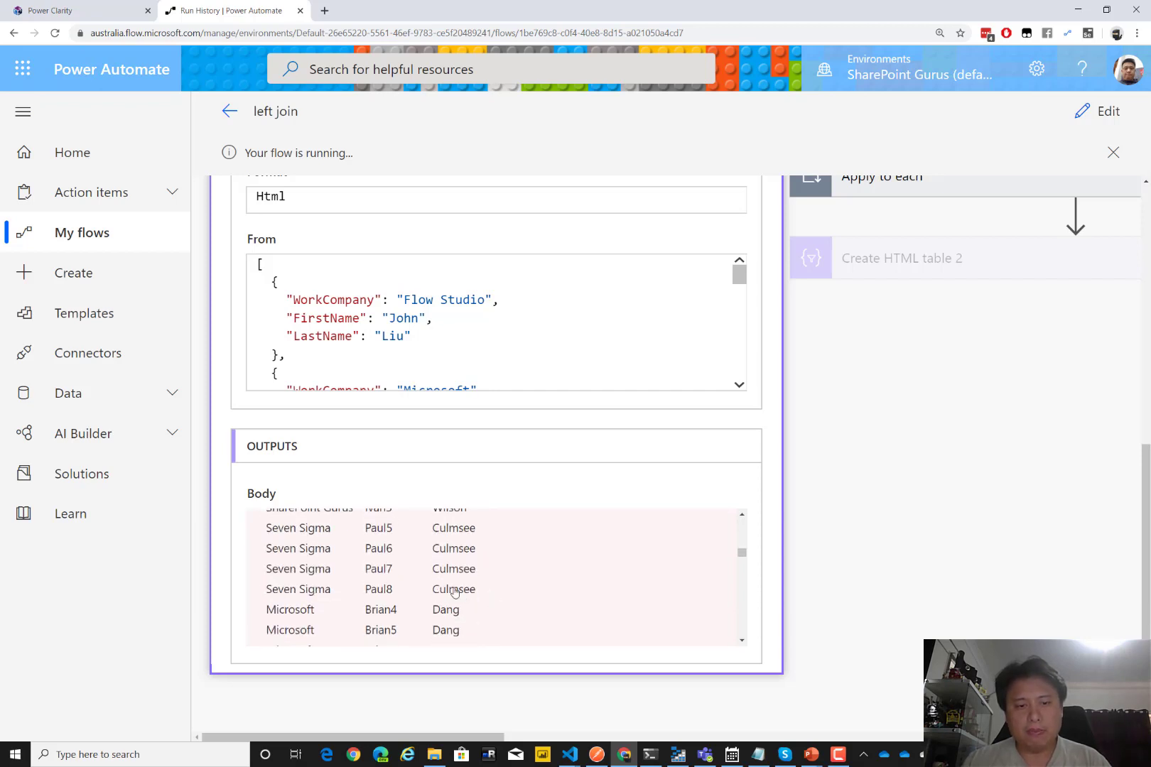
scroll(454, 579, "up", 6)
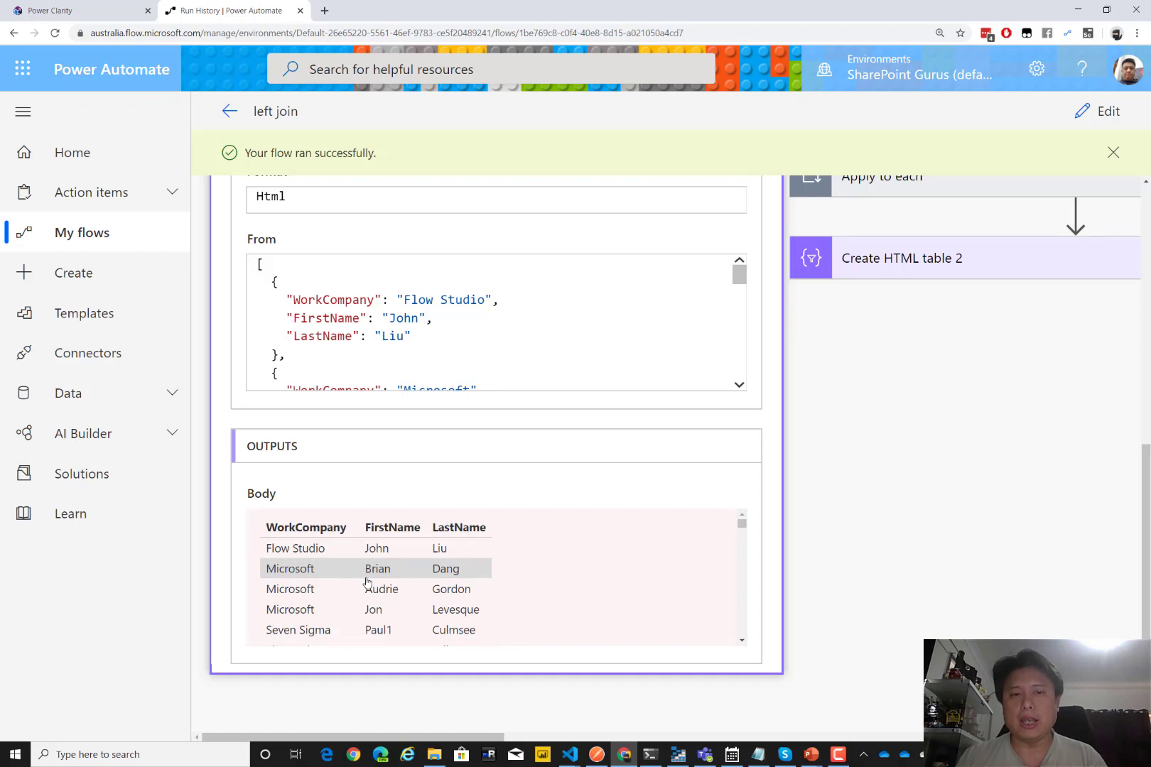
scroll(720, 588, "up", 5)
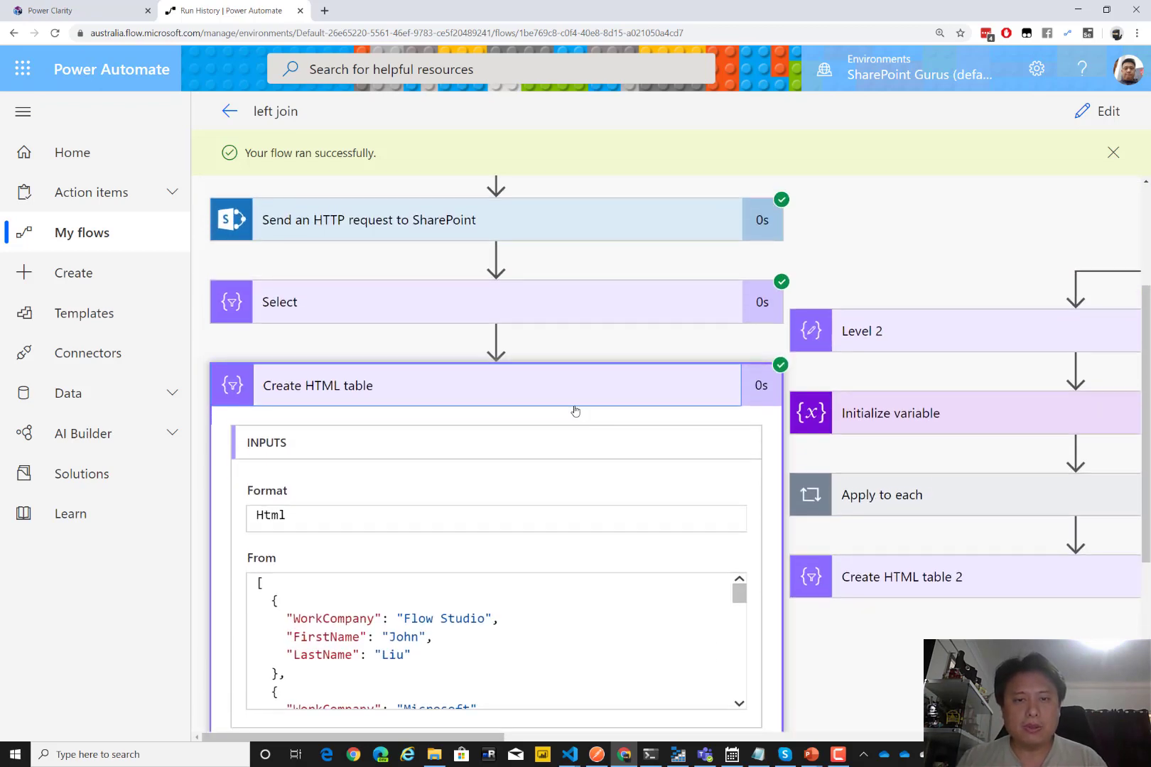
left_click(560, 395)
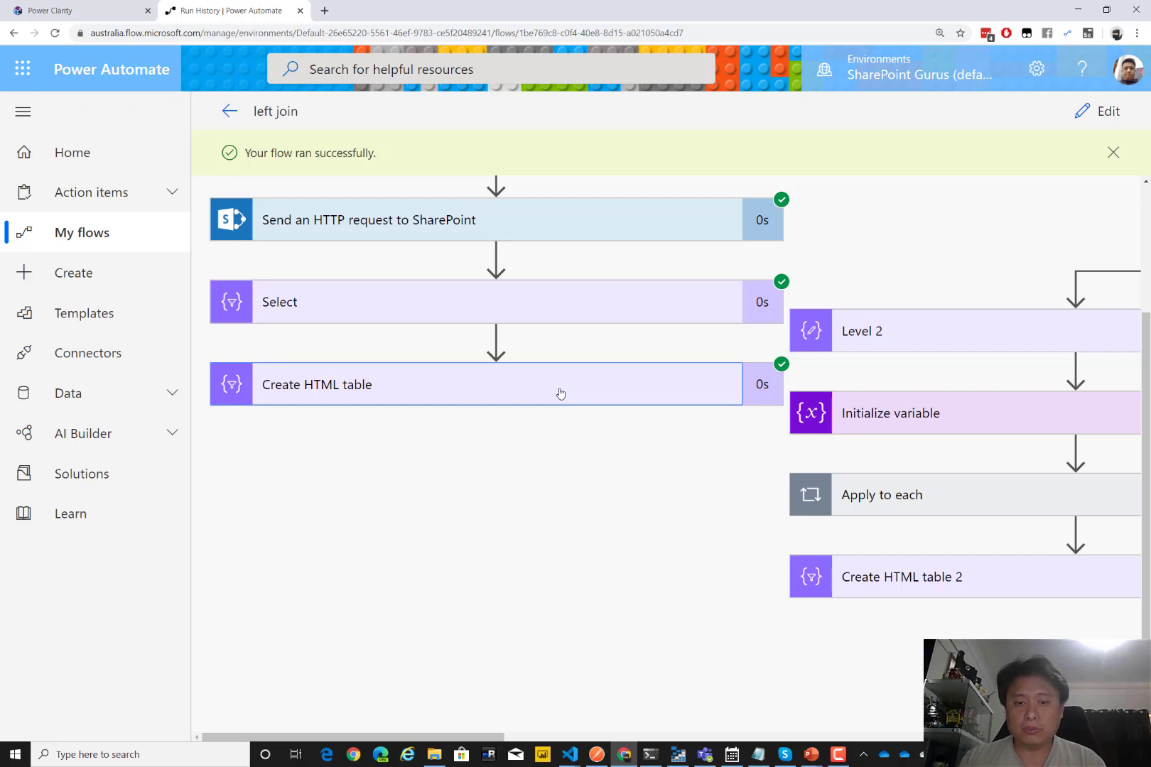
- Open the run details of Send an HTTP request to SharePoint and examine the nested WorkCompany Title, Title and FirstName in its response body
scroll(639, 521, "up", 2)
scroll(614, 538, "down", 1)
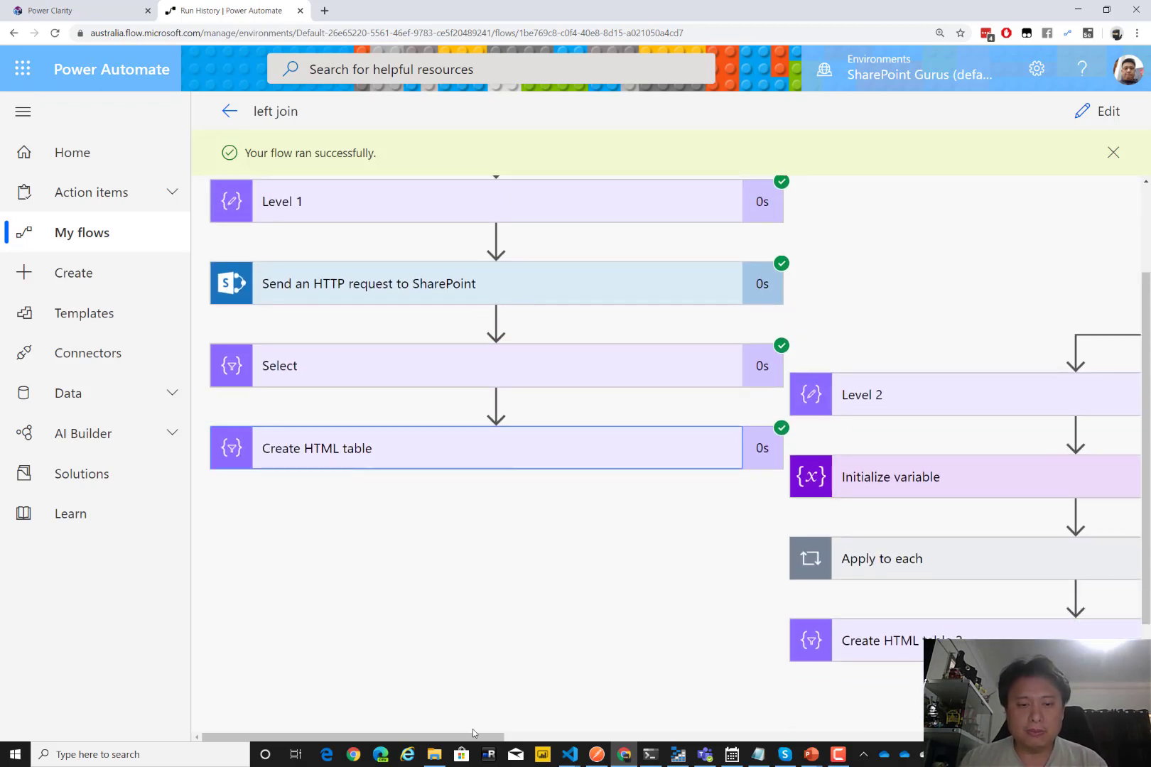
left_click(406, 294)
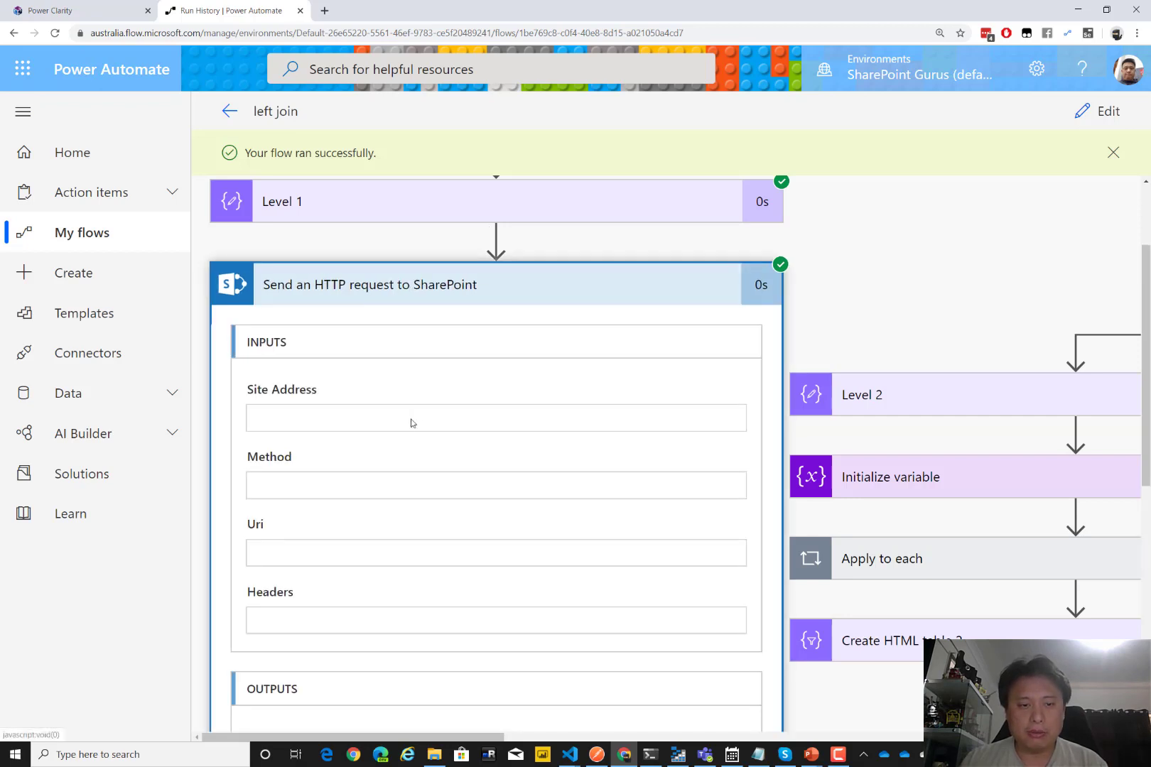
scroll(610, 454, "down", 2)
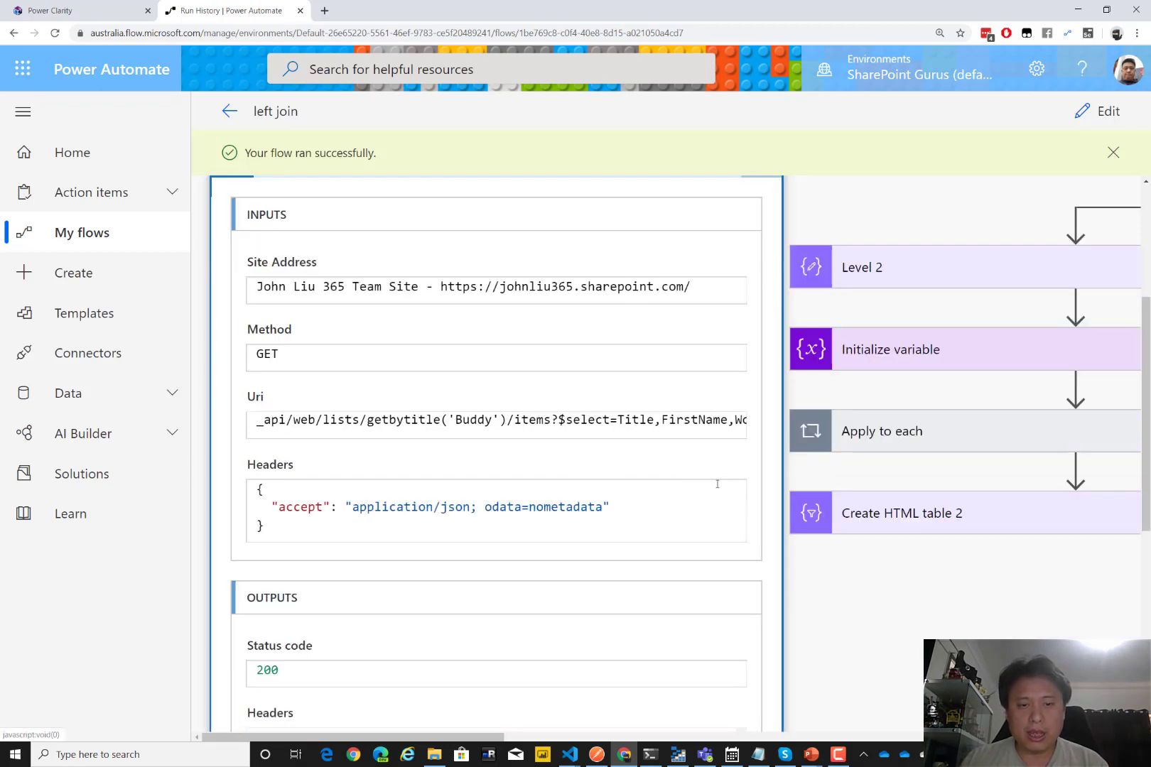
scroll(717, 484, "down", 5)
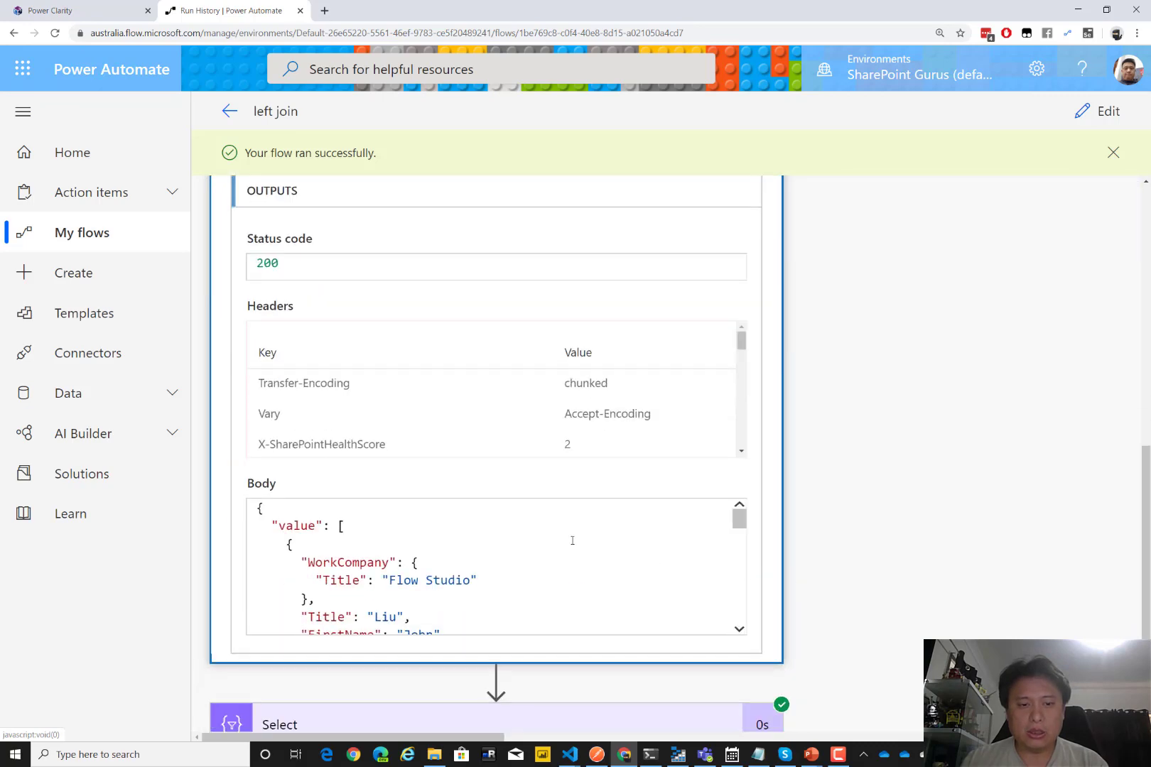
left_click_drag(266, 486, 351, 579)
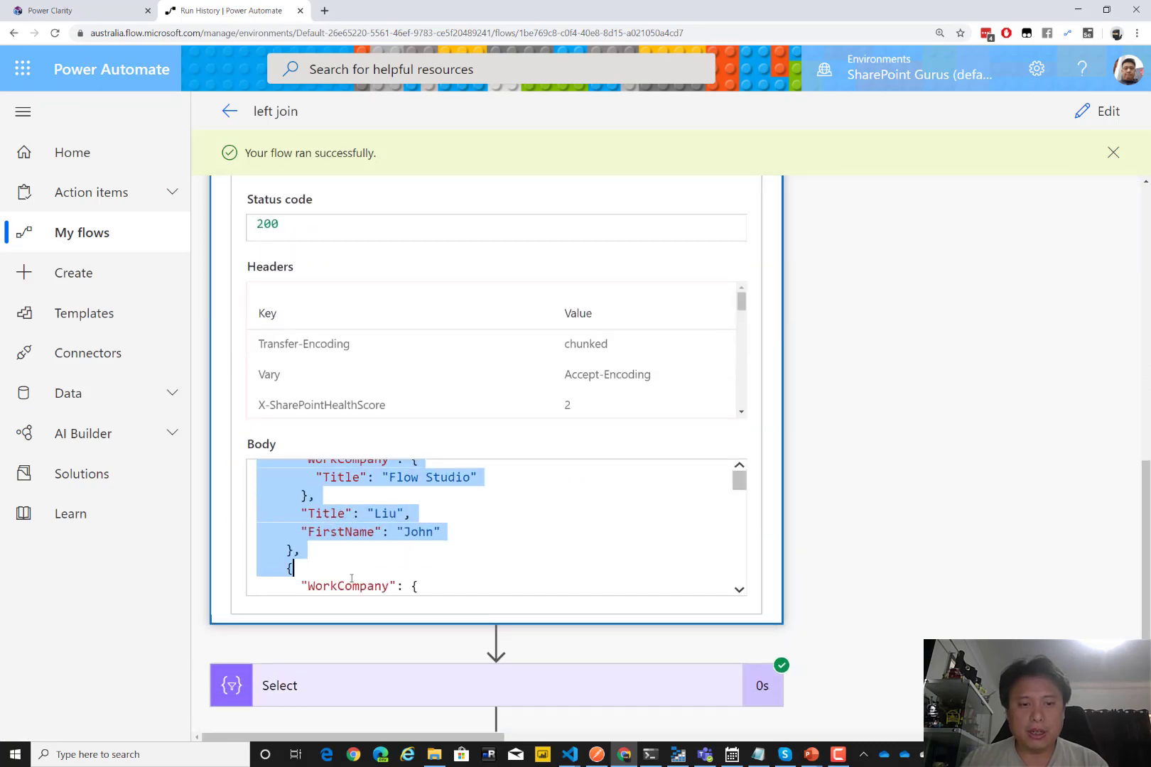
left_click(341, 534)
scroll(357, 545, "up", 1)
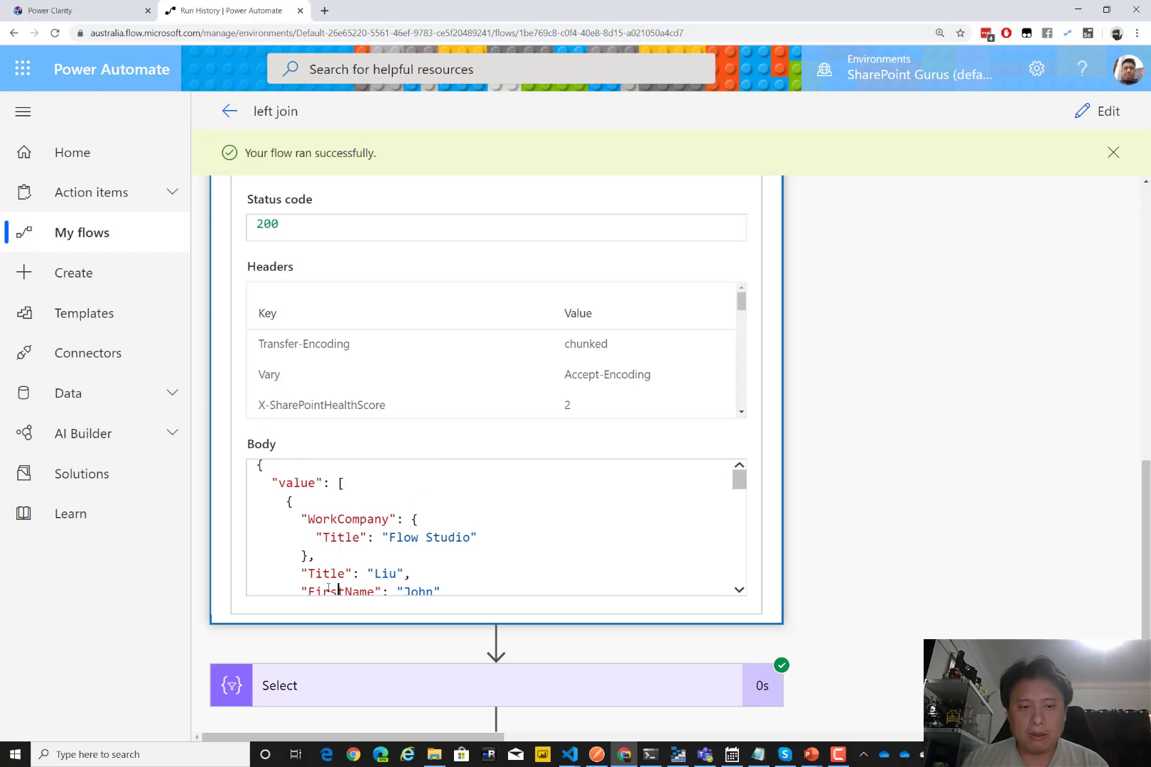
left_click_drag(308, 573, 450, 517)
scroll(451, 517, "up", 1)
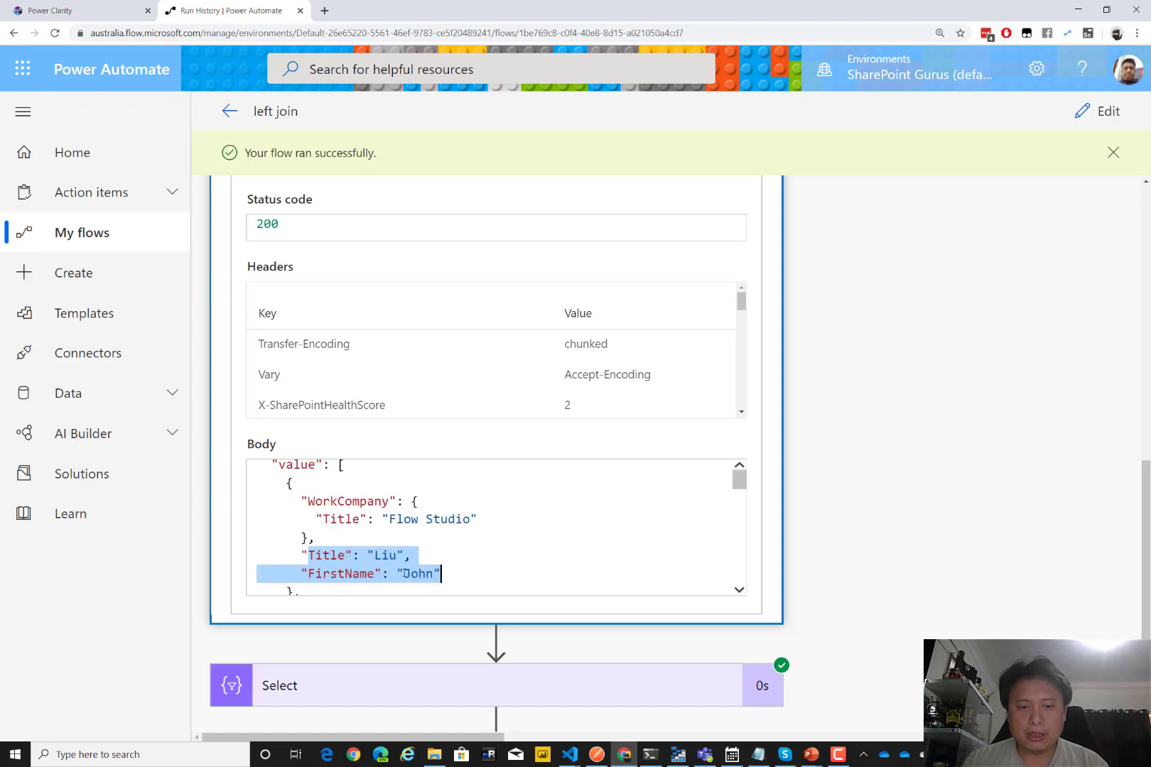
double_click(348, 501)
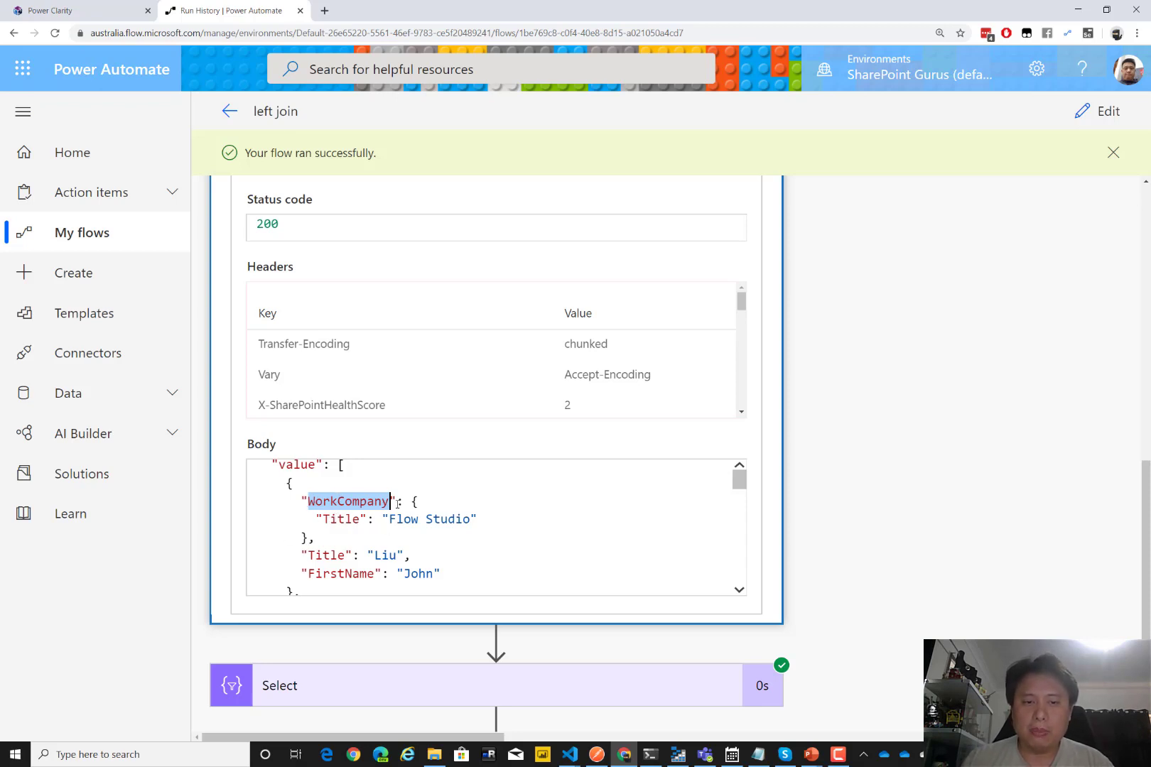
double_click(340, 520)
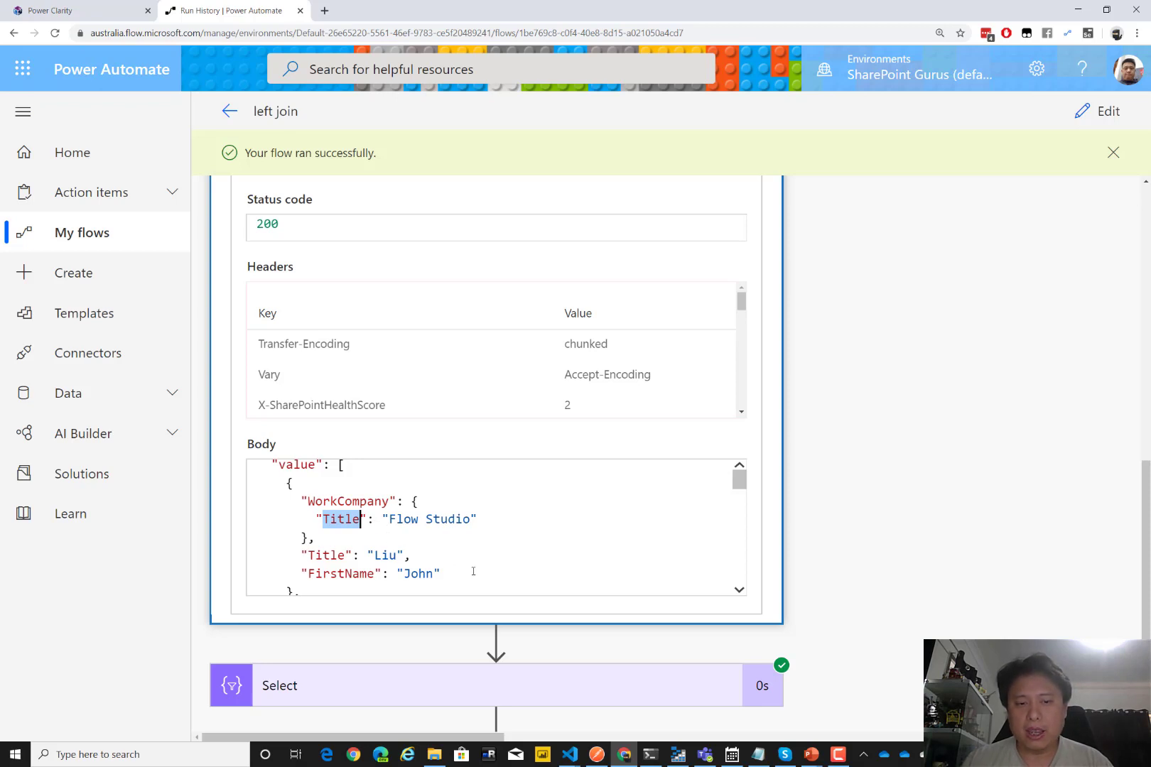
- Compare the Select action's input with its flattened WorkCompany, FirstName and LastName output, then collapse the HTTP request's run details
left_click(400, 681)
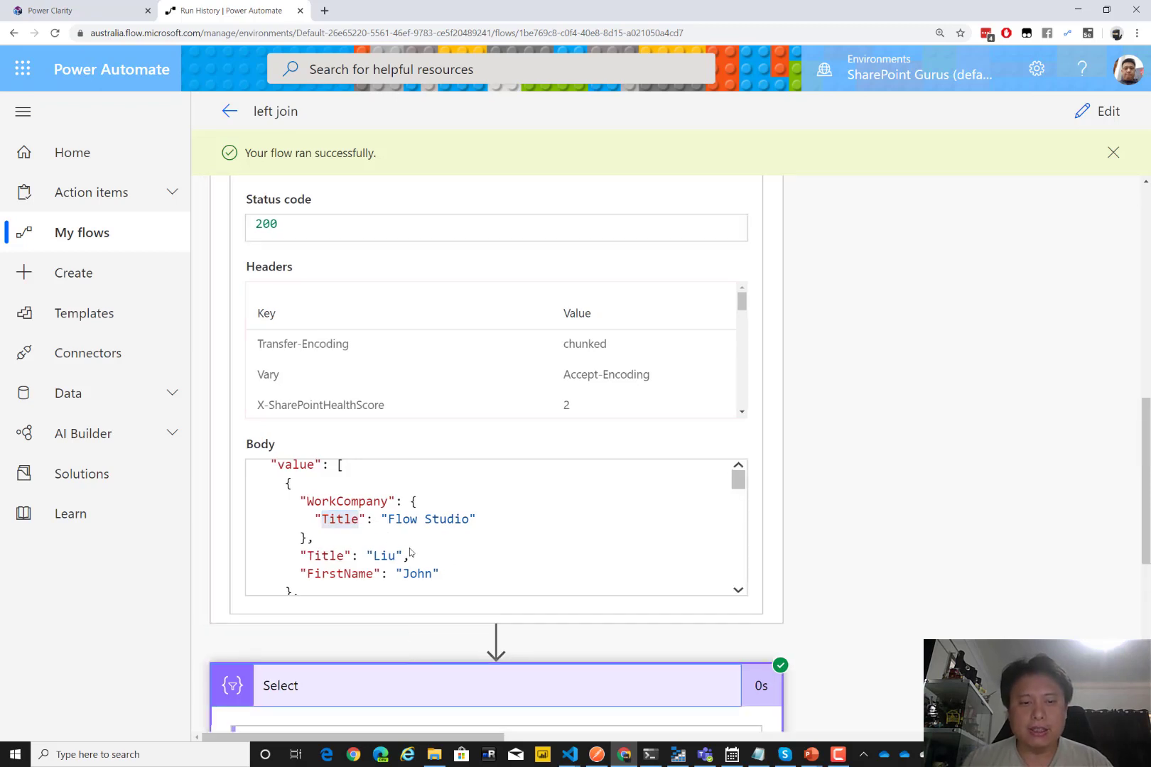
scroll(367, 609, "down", 1)
scroll(399, 589, "down", 2)
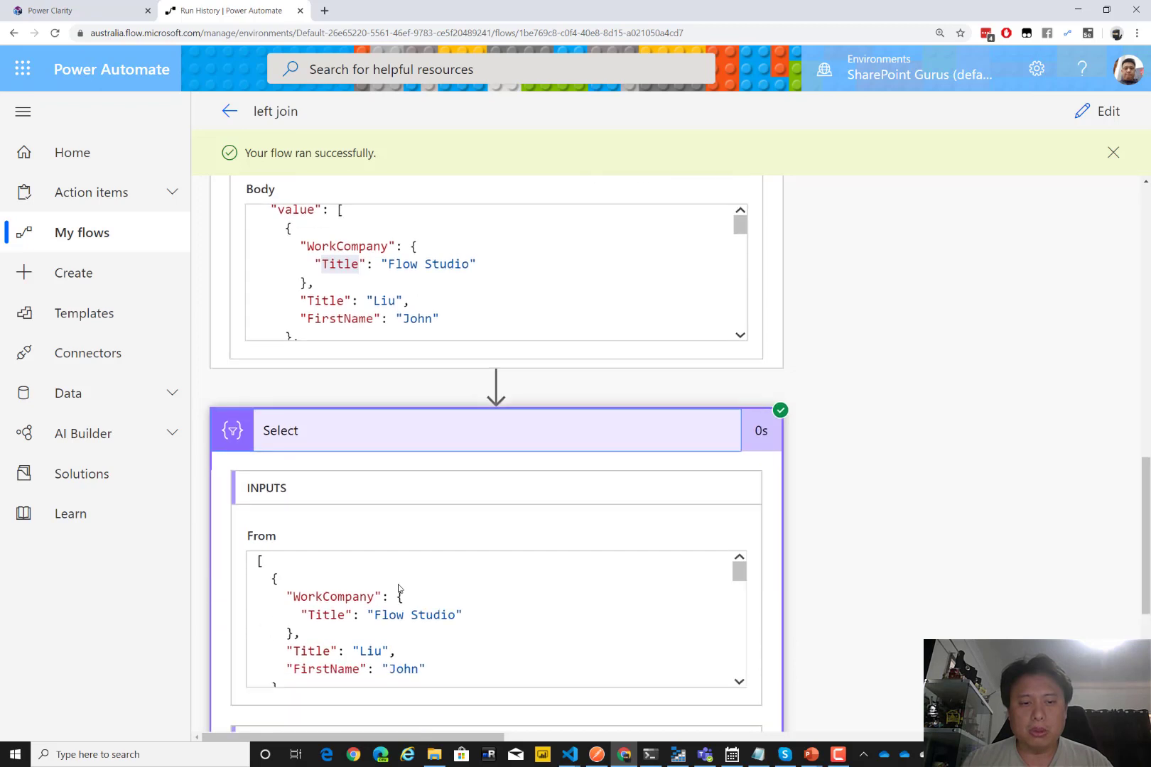
scroll(360, 576, "down", 3)
scroll(396, 674, "down", 3)
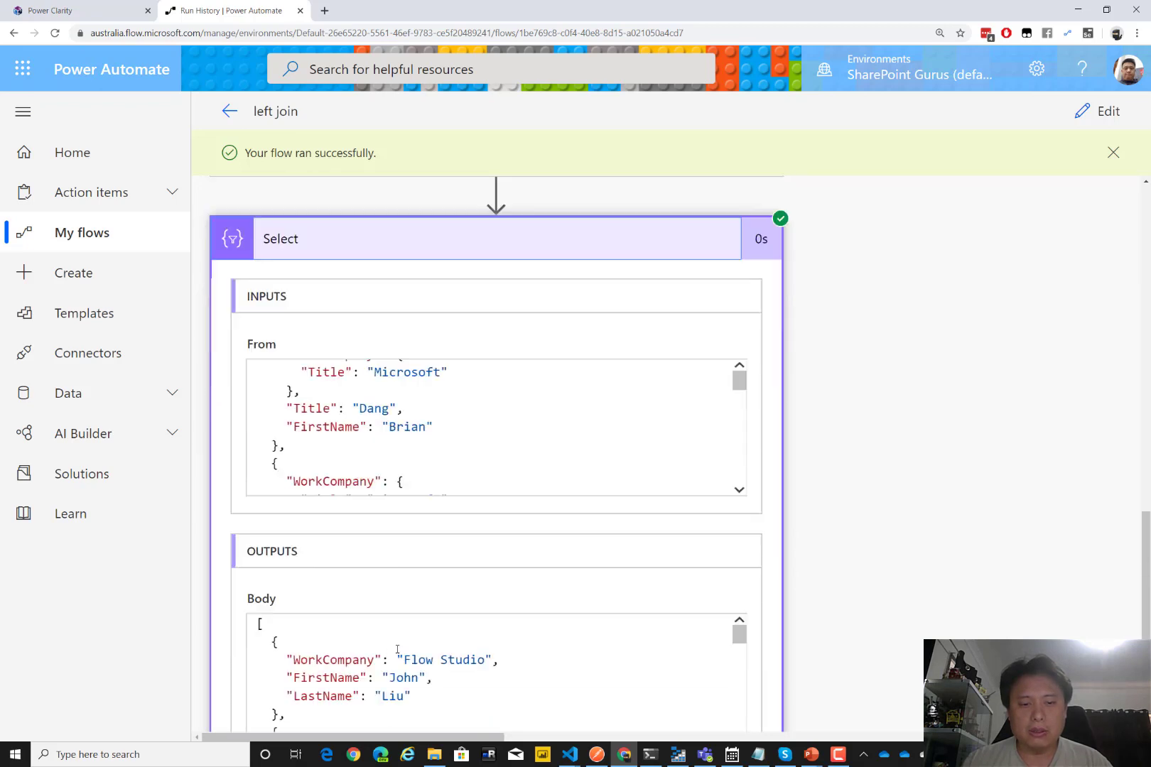
left_click_drag(292, 598, 403, 634)
left_click(482, 629)
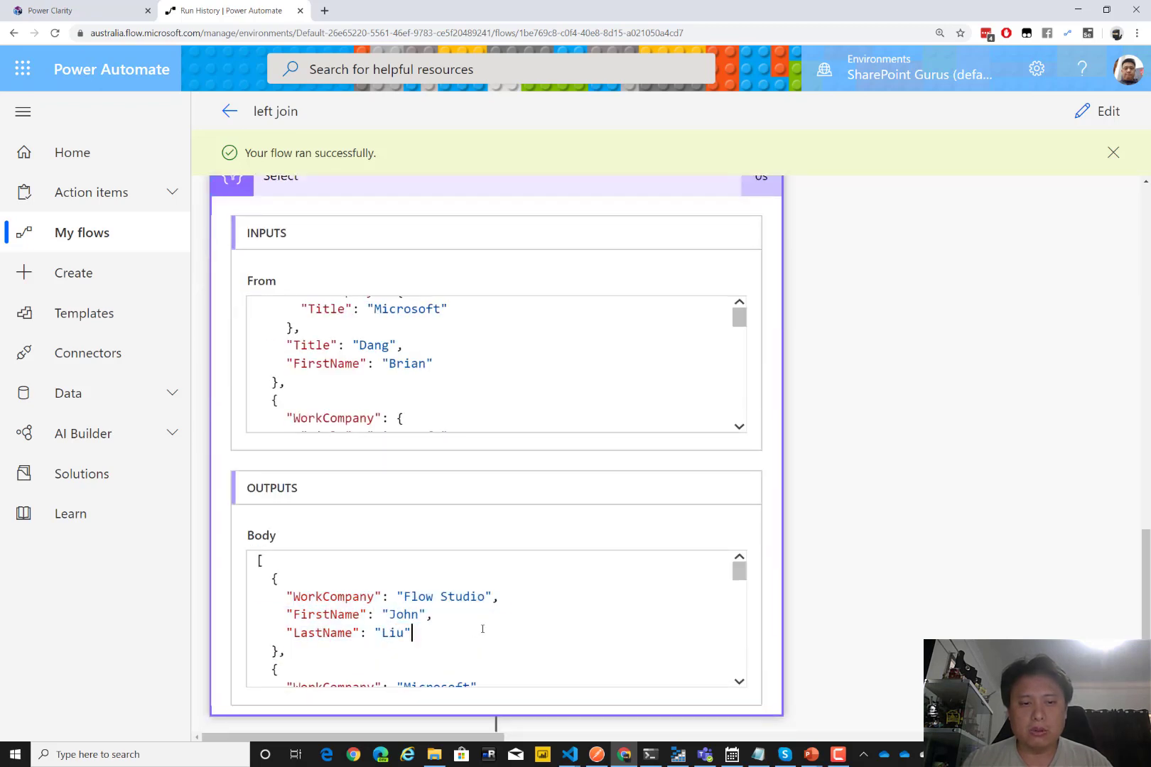
scroll(940, 588, "up", 15)
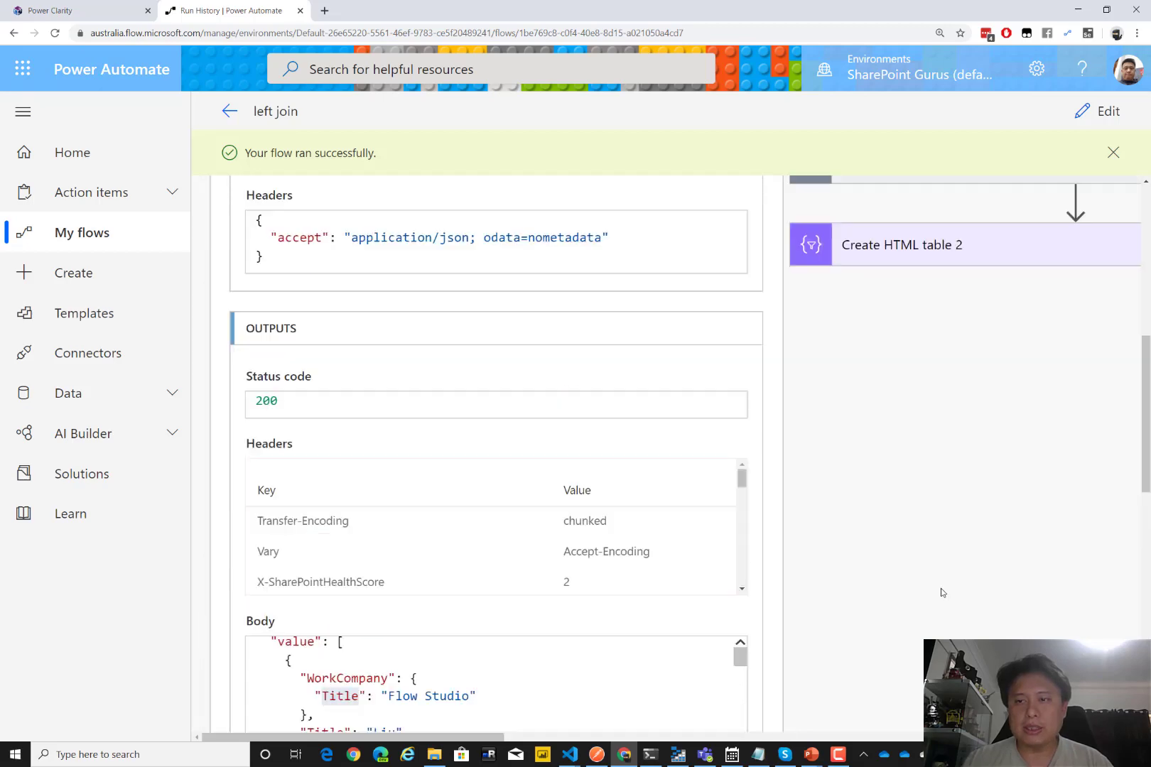
left_click(596, 354)
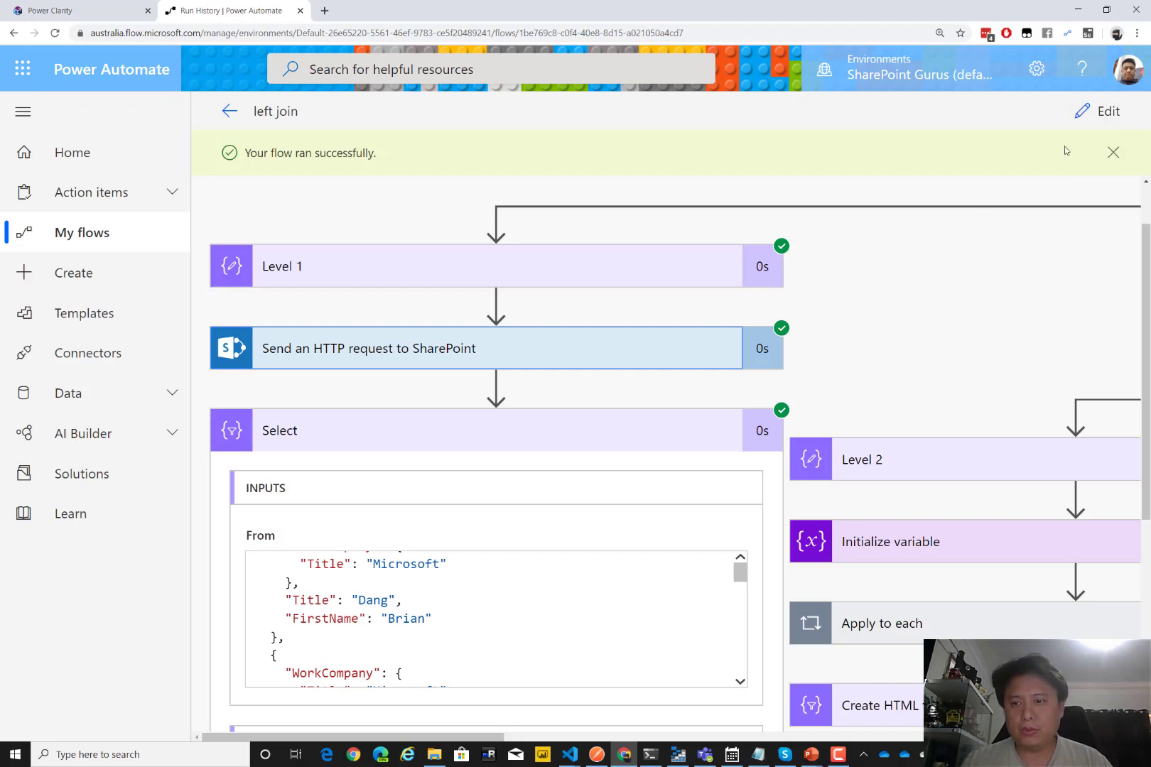
- Put the flow back into edit mode and collapse Level 1's Send an HTTP request to SharePoint and Select actions
left_click(1097, 115)
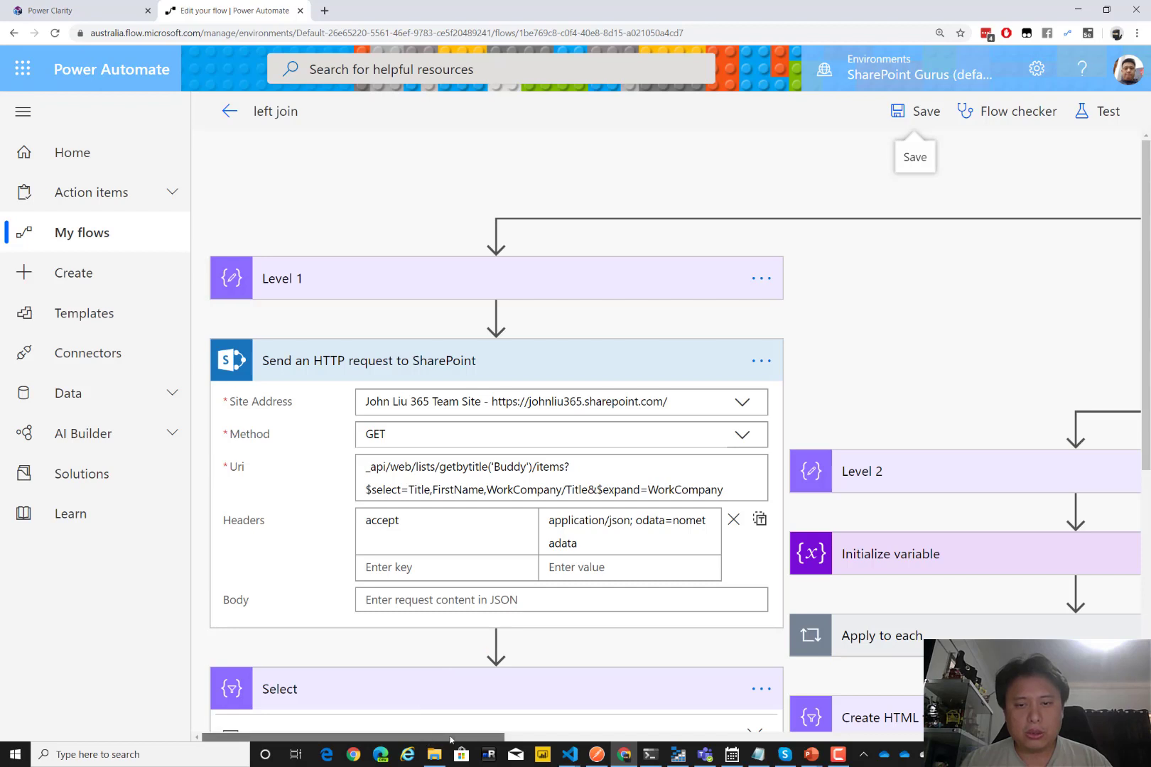
left_click_drag(429, 738, 457, 737)
left_click(443, 366)
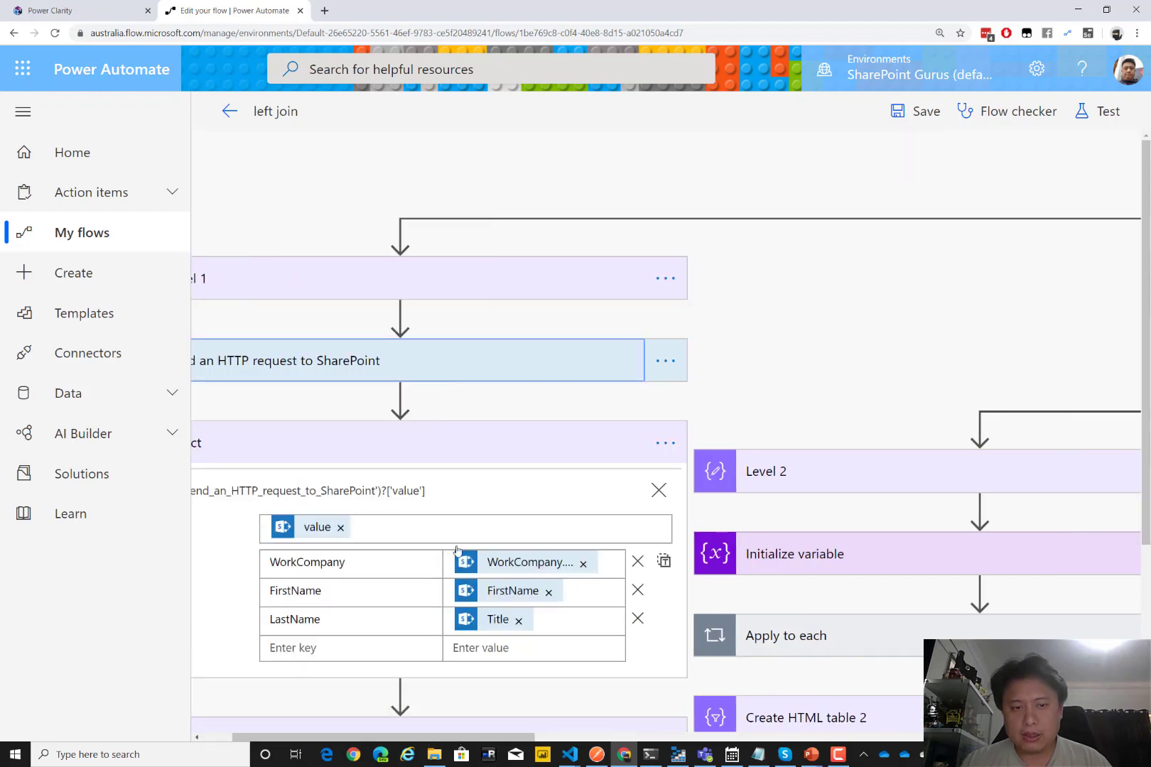
left_click(452, 443)
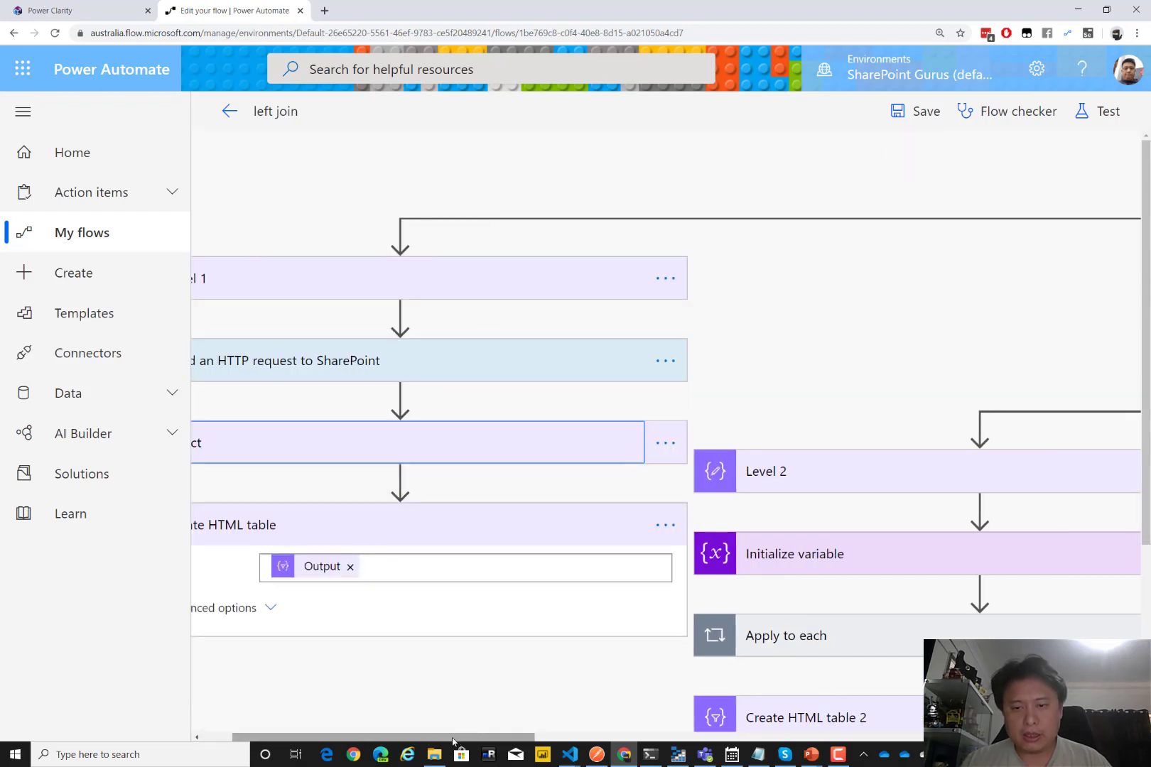
- Collapse the navigation pane and expand Level 2's Initialize variable action to review its name, type and initial value
left_click_drag(454, 739, 628, 742)
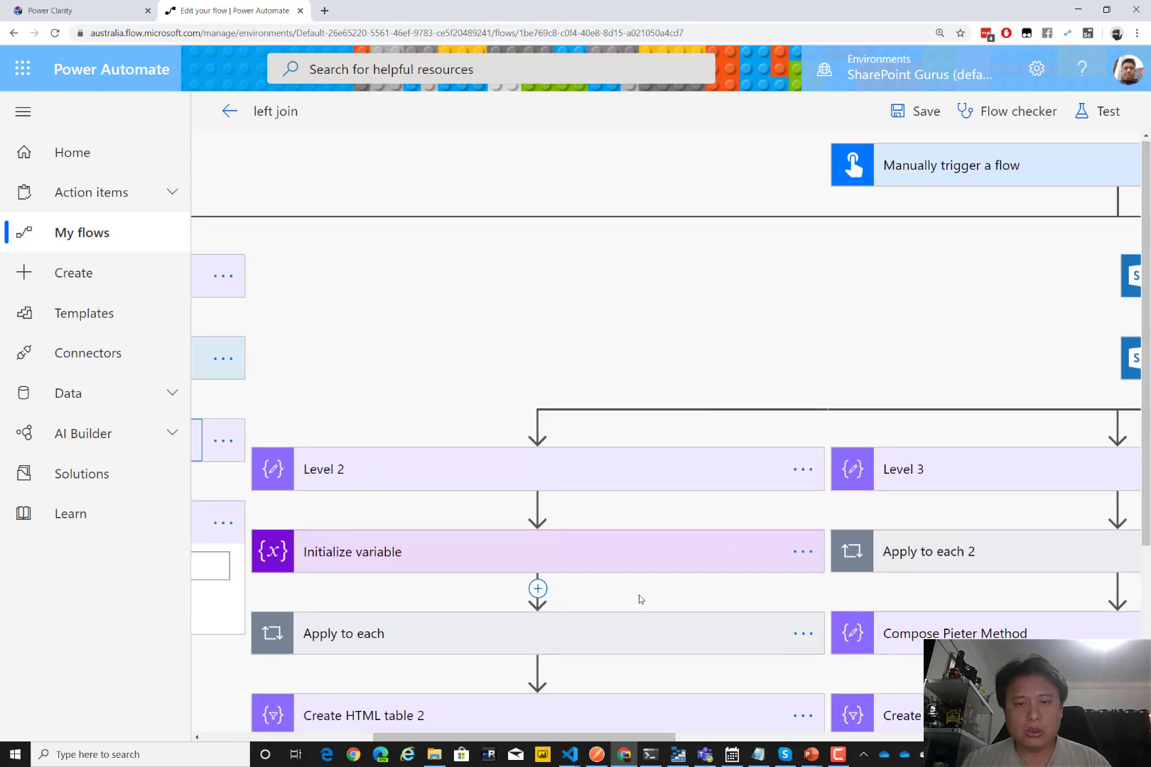
scroll(639, 597, "down", 2)
scroll(639, 598, "down", 2)
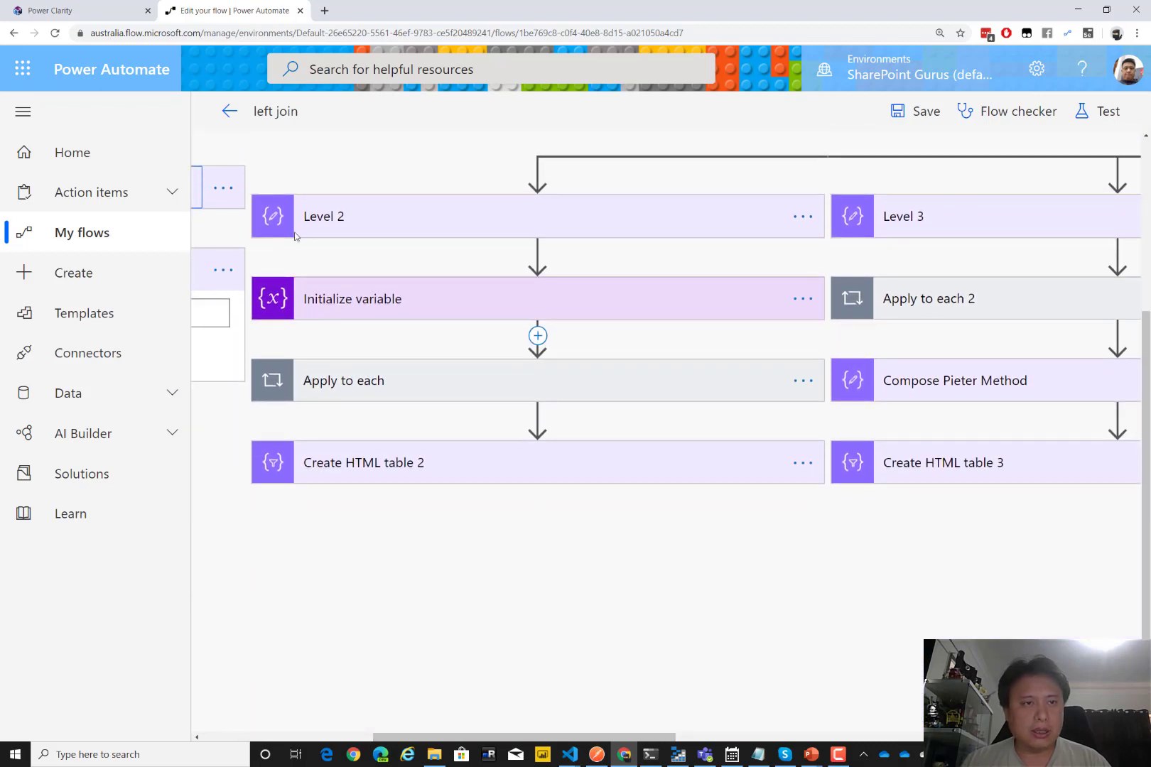
left_click(23, 112)
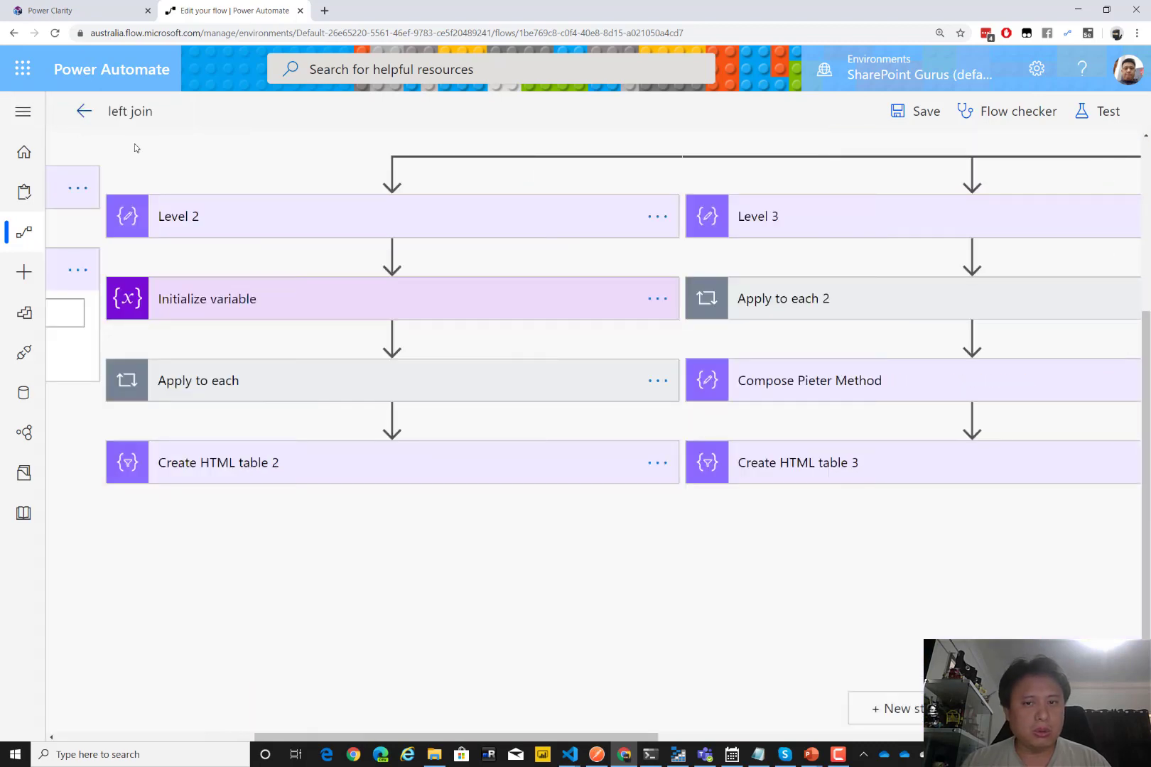
key("ctrl+minus")
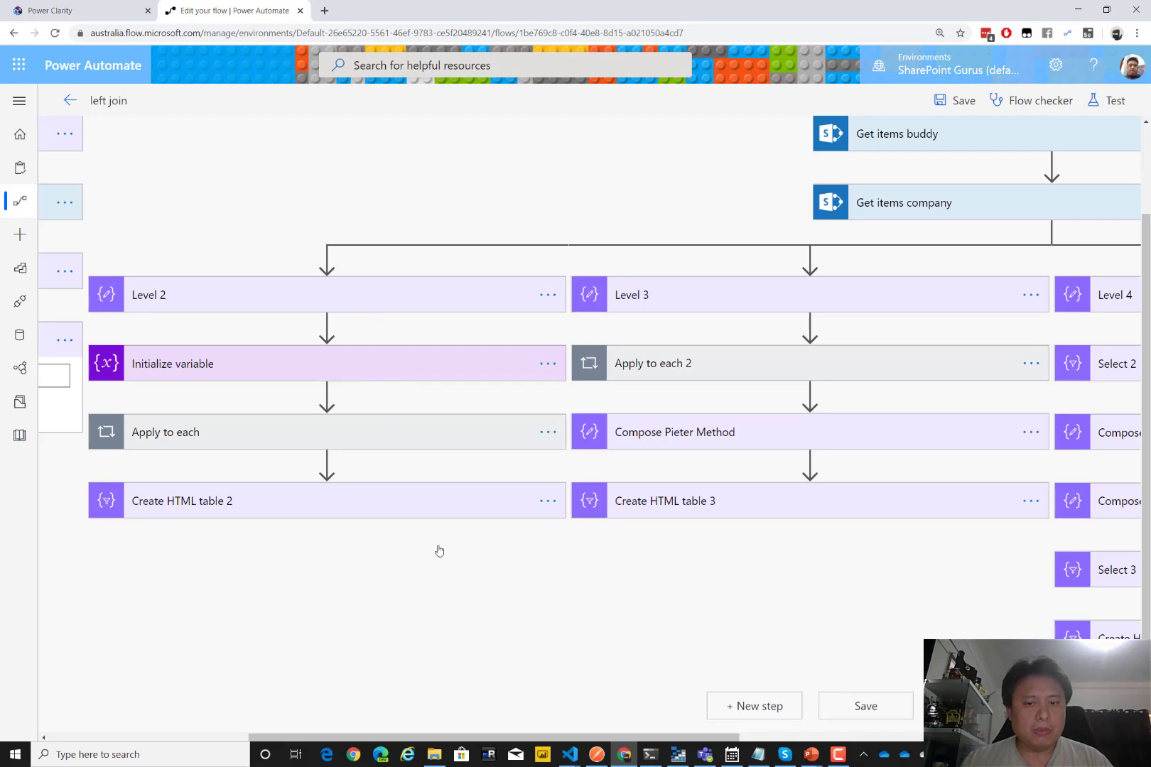
left_click_drag(514, 737, 504, 737)
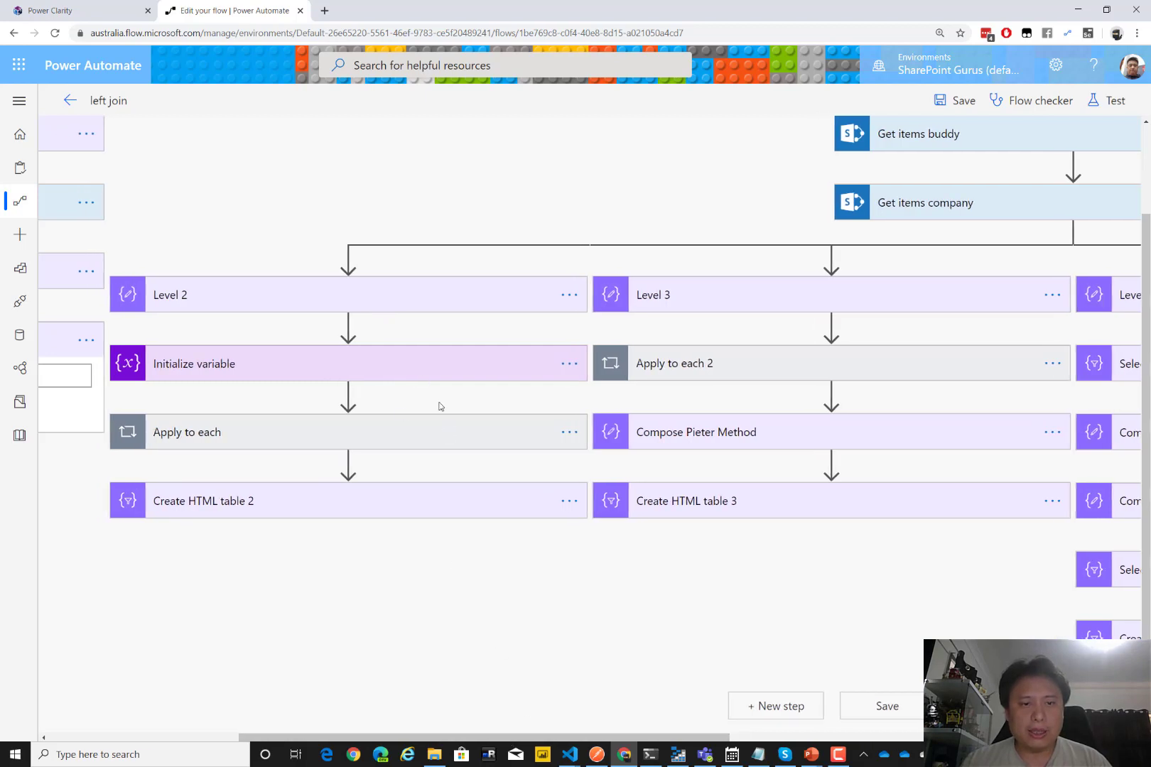
left_click(420, 370)
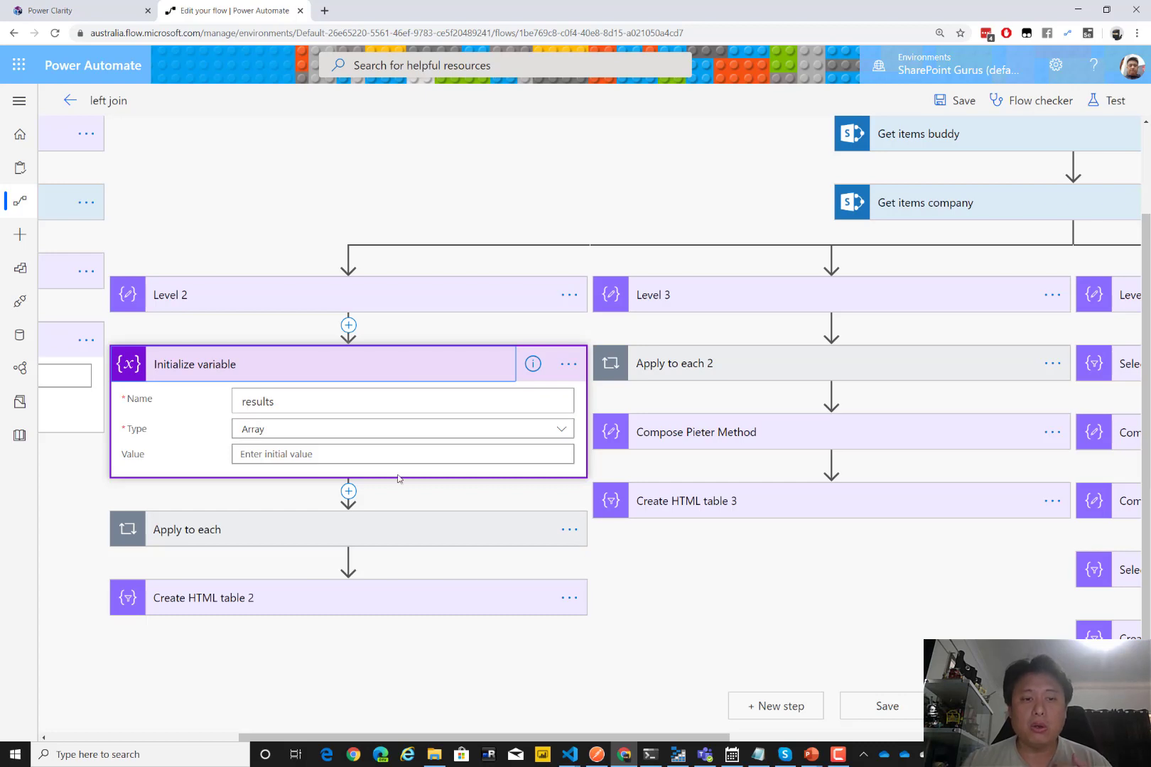
- Expand Level 2's Apply to each loop and check which Get items output it iterates over
left_click(455, 536)
scroll(622, 587, "down", 3)
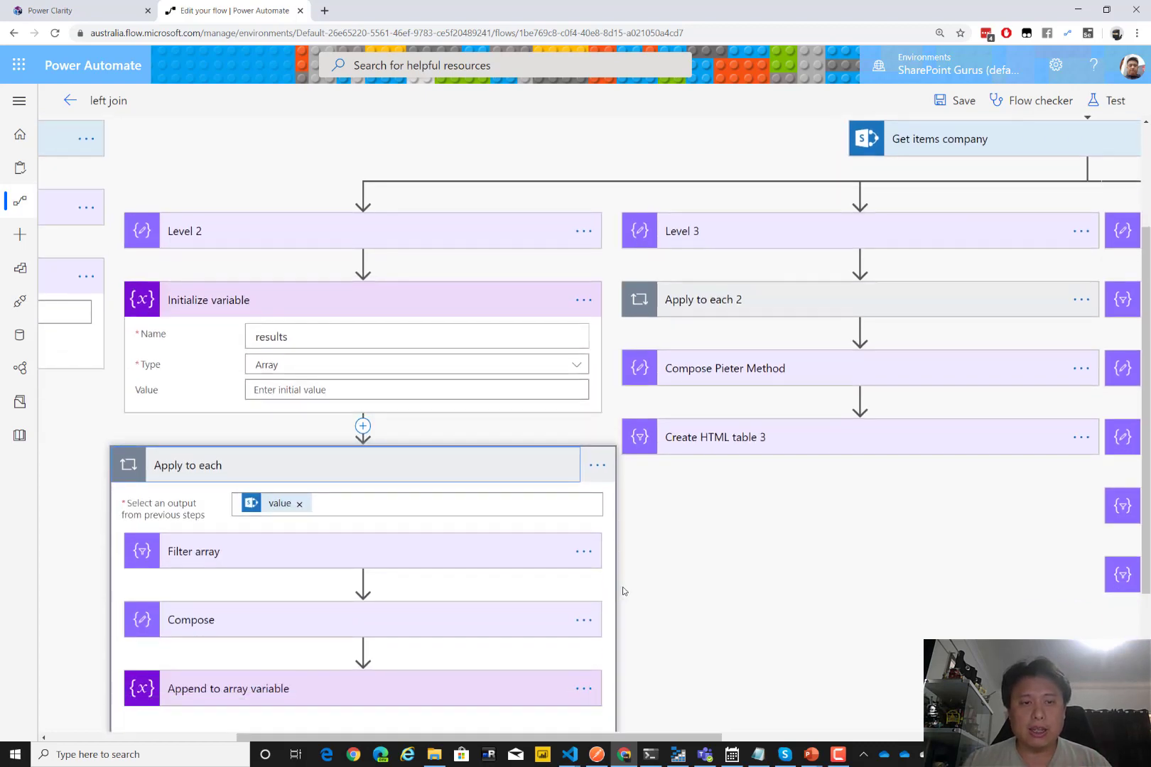
scroll(622, 585, "down", 1)
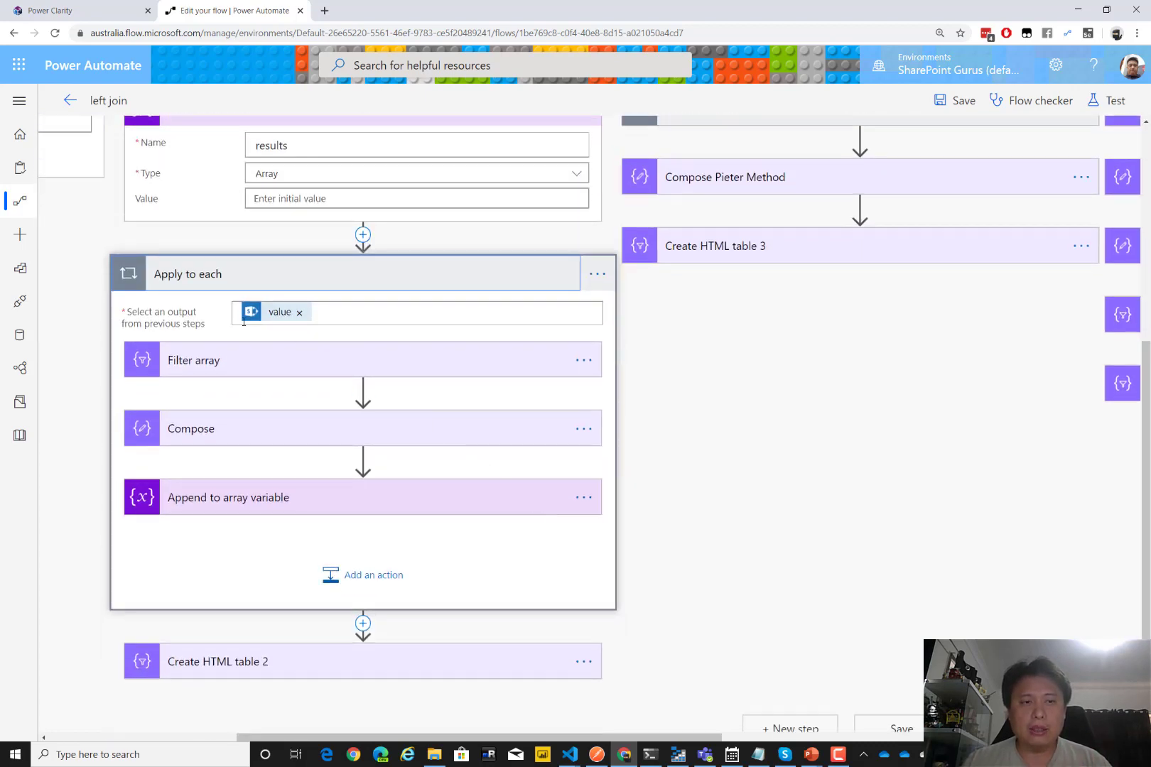
mouse_move(272, 318)
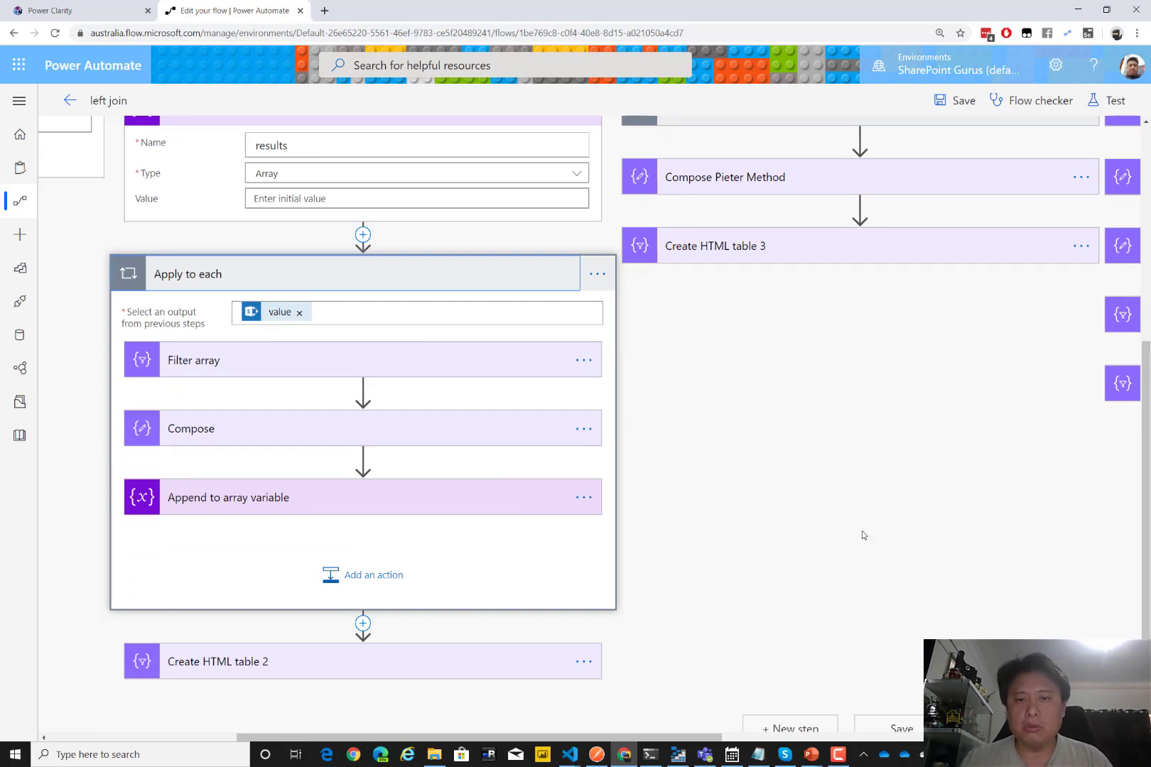
scroll(861, 531, "up", 5)
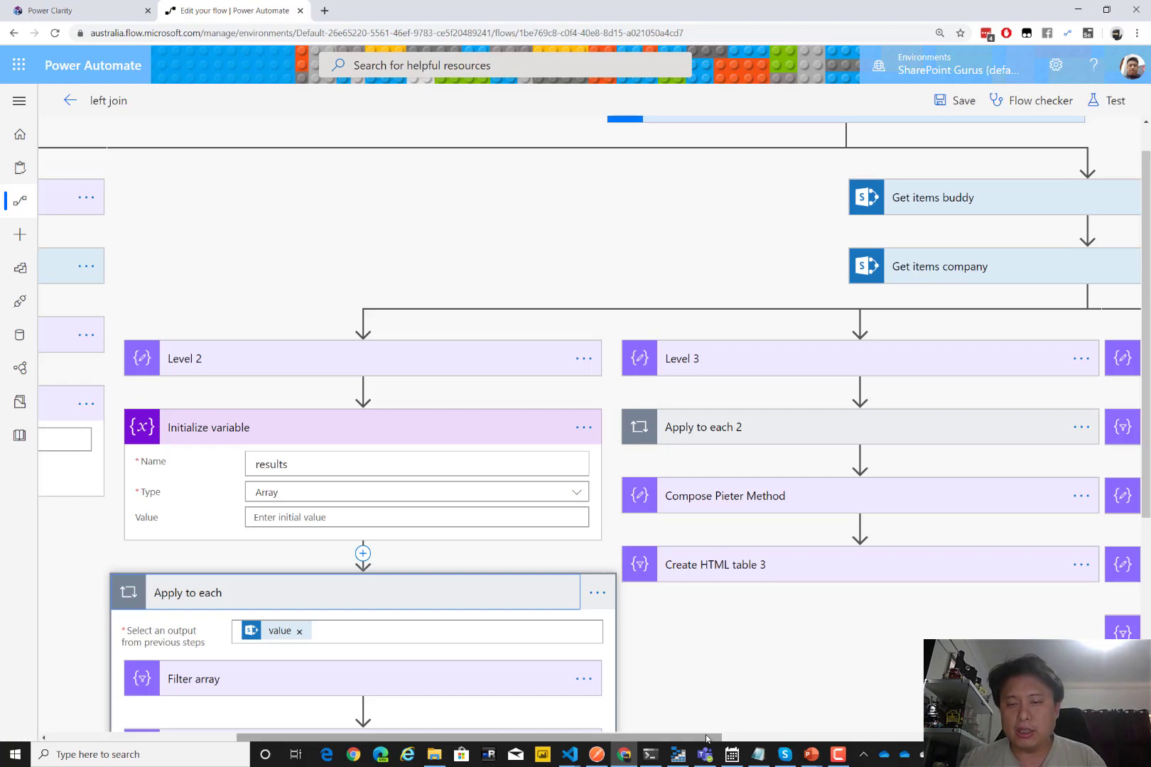
left_click_drag(708, 739, 731, 731)
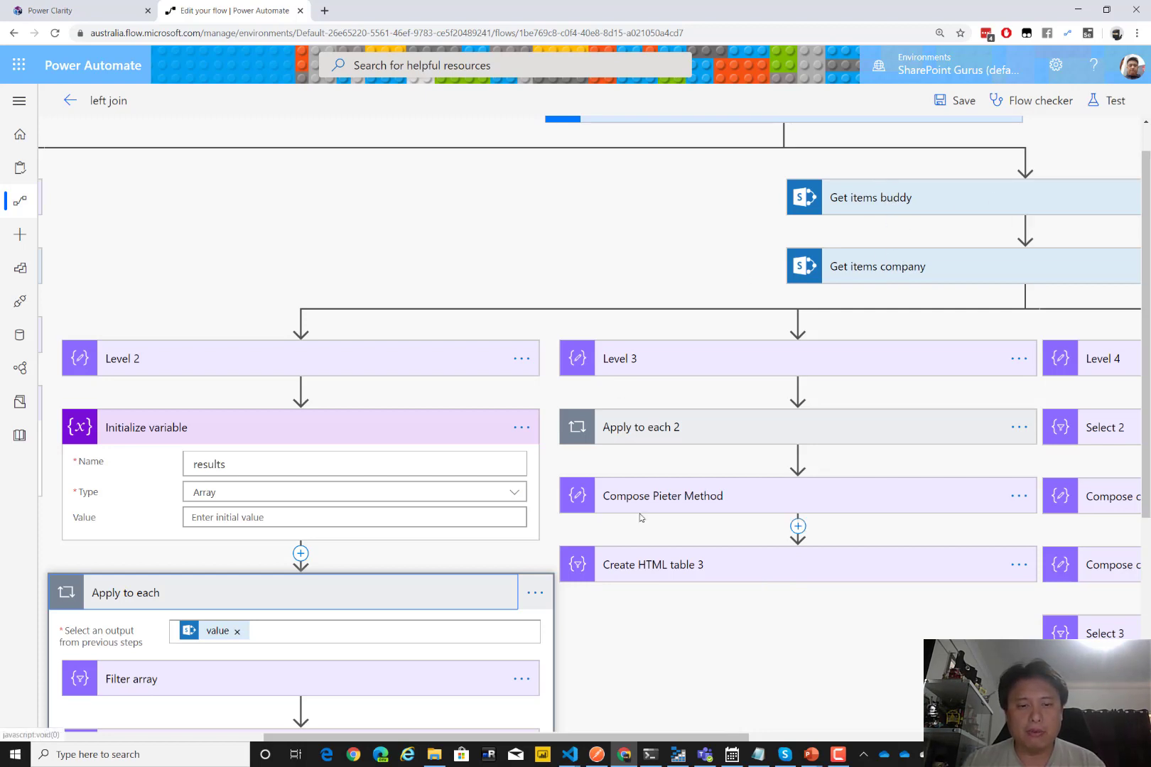
scroll(642, 510, "down", 5)
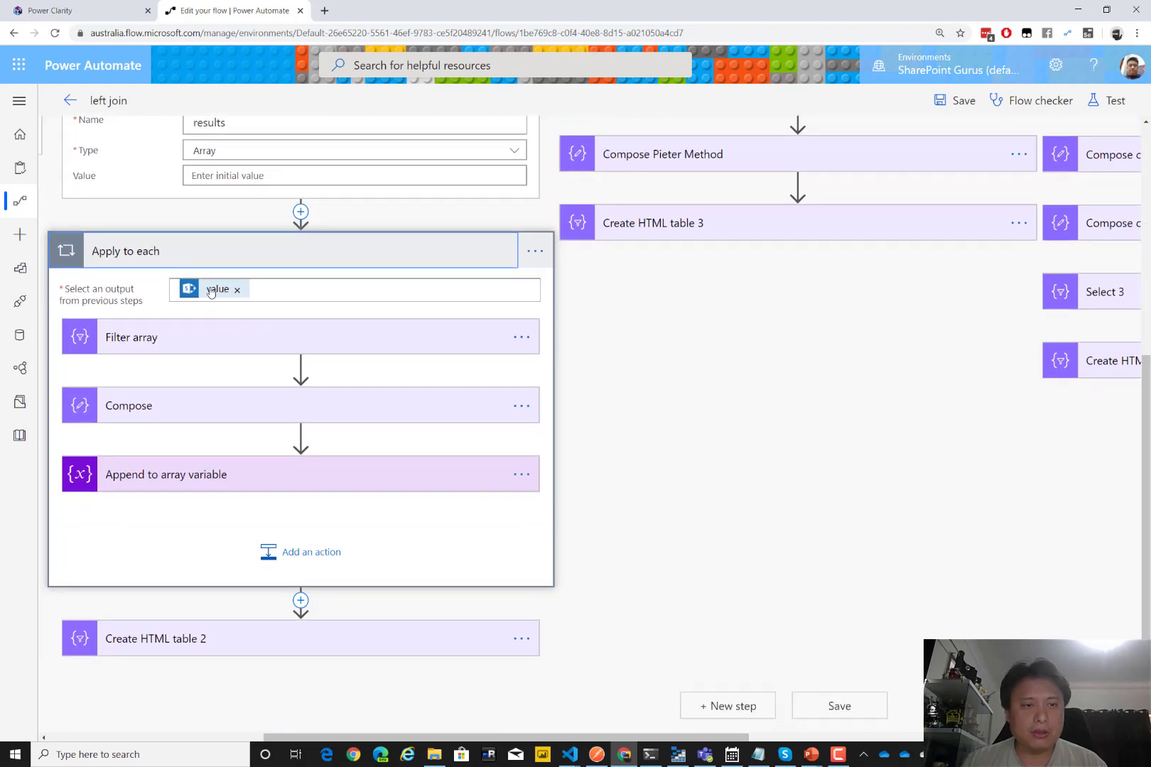
mouse_move(210, 291)
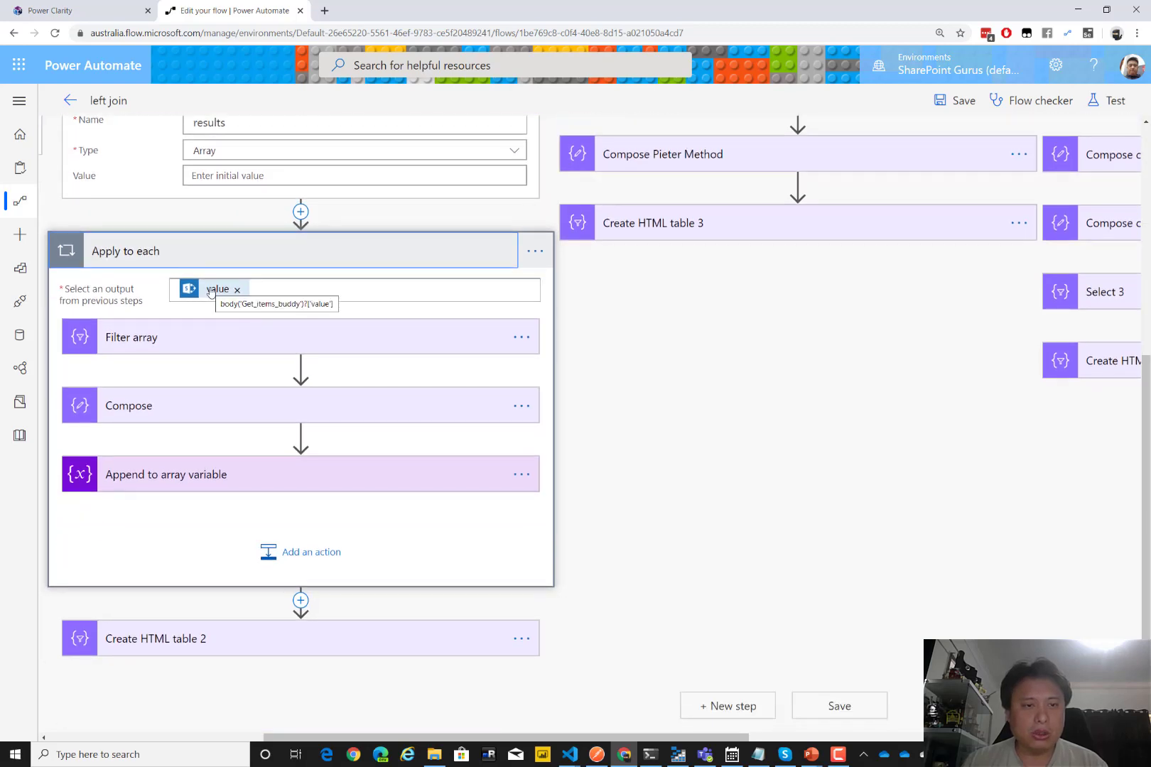
- Expand Filter array inside Level 2's loop and examine its source list and the ID to WorkCompany Id matching condition
left_click(194, 341)
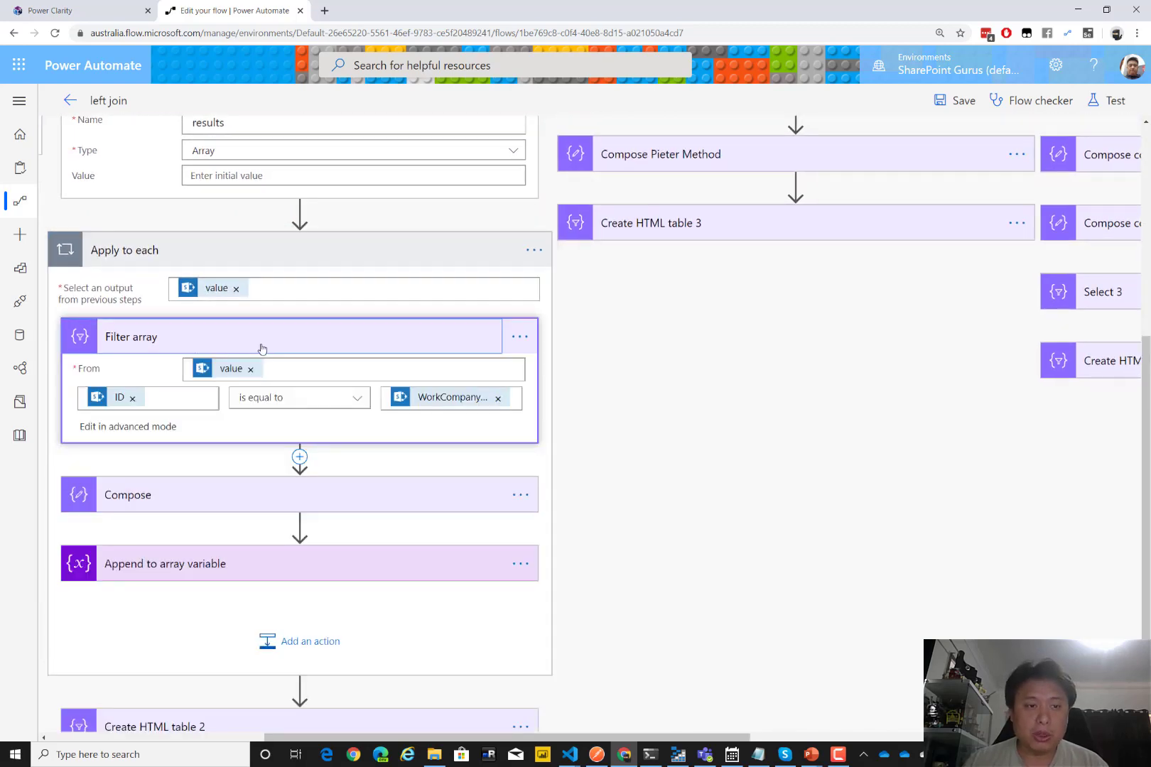
scroll(259, 352, "up", 2)
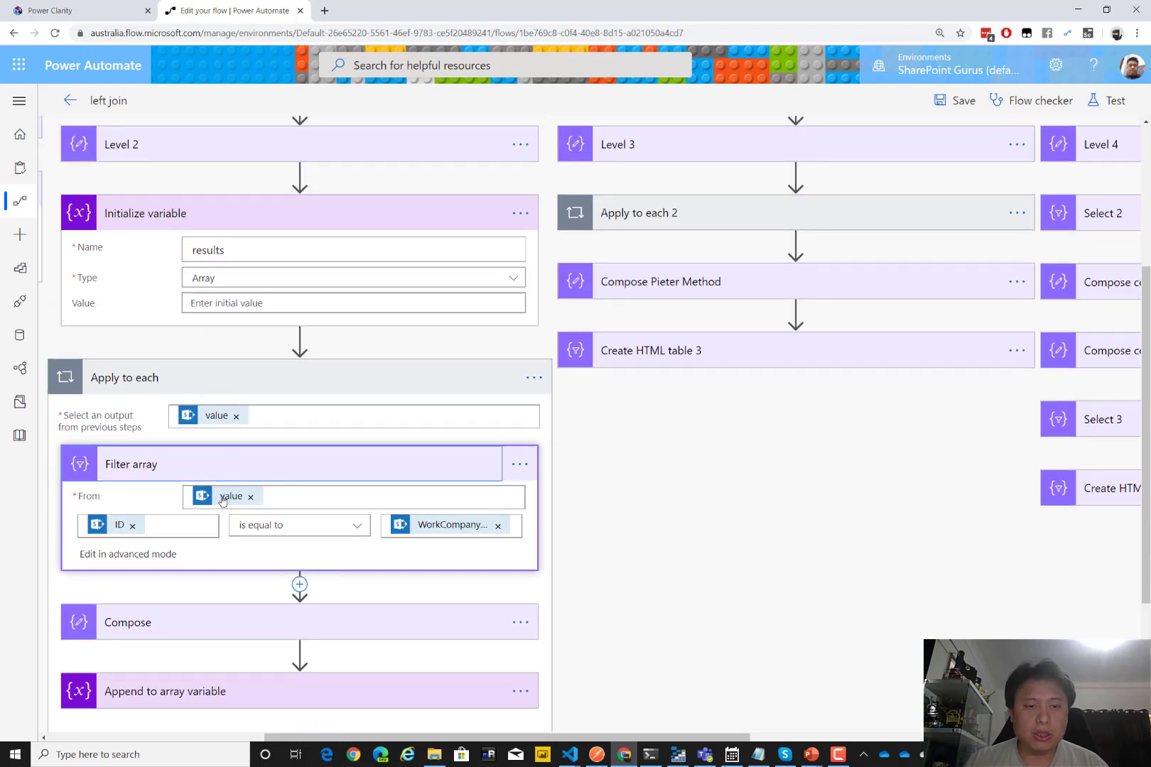
mouse_move(222, 501)
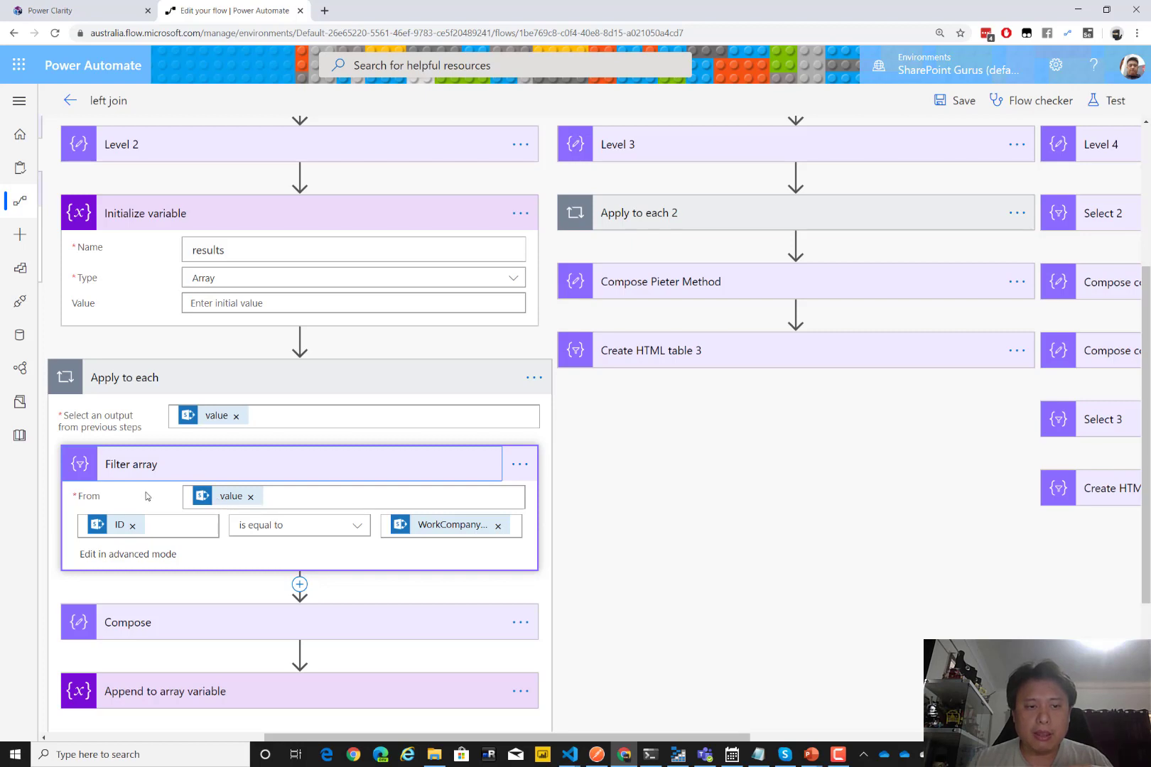
mouse_move(115, 532)
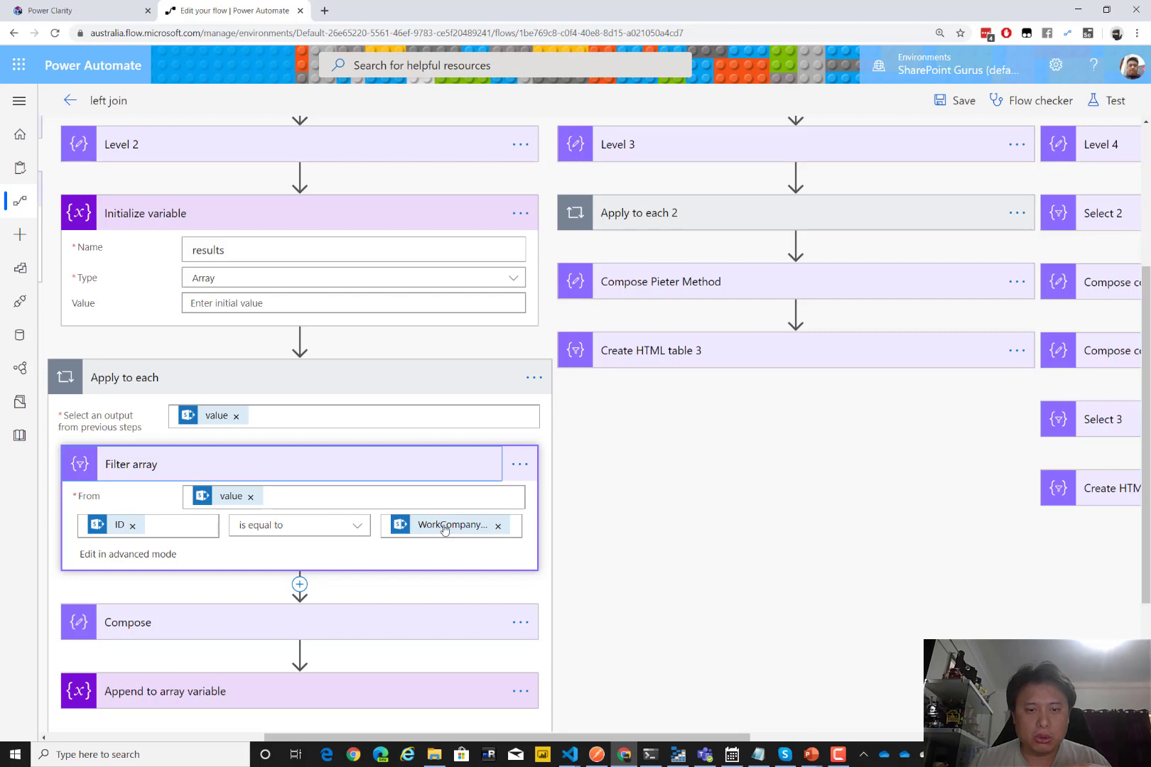
mouse_move(444, 530)
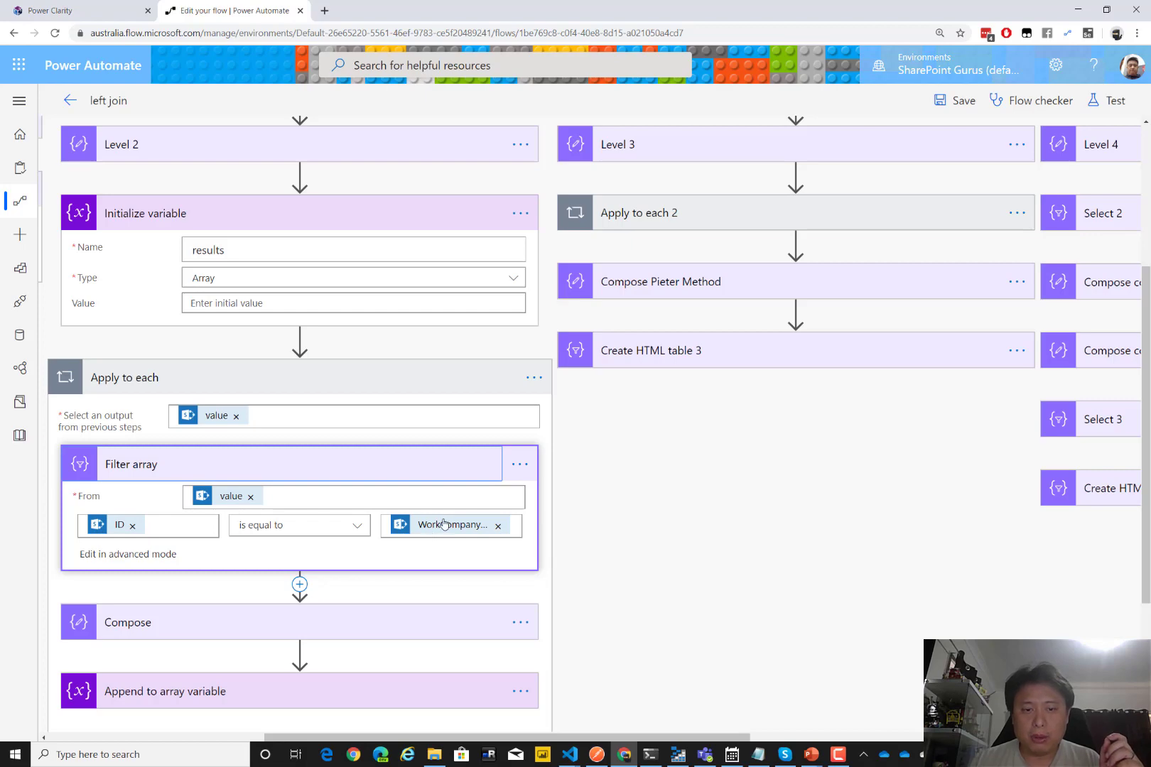
scroll(437, 529, "down", 1)
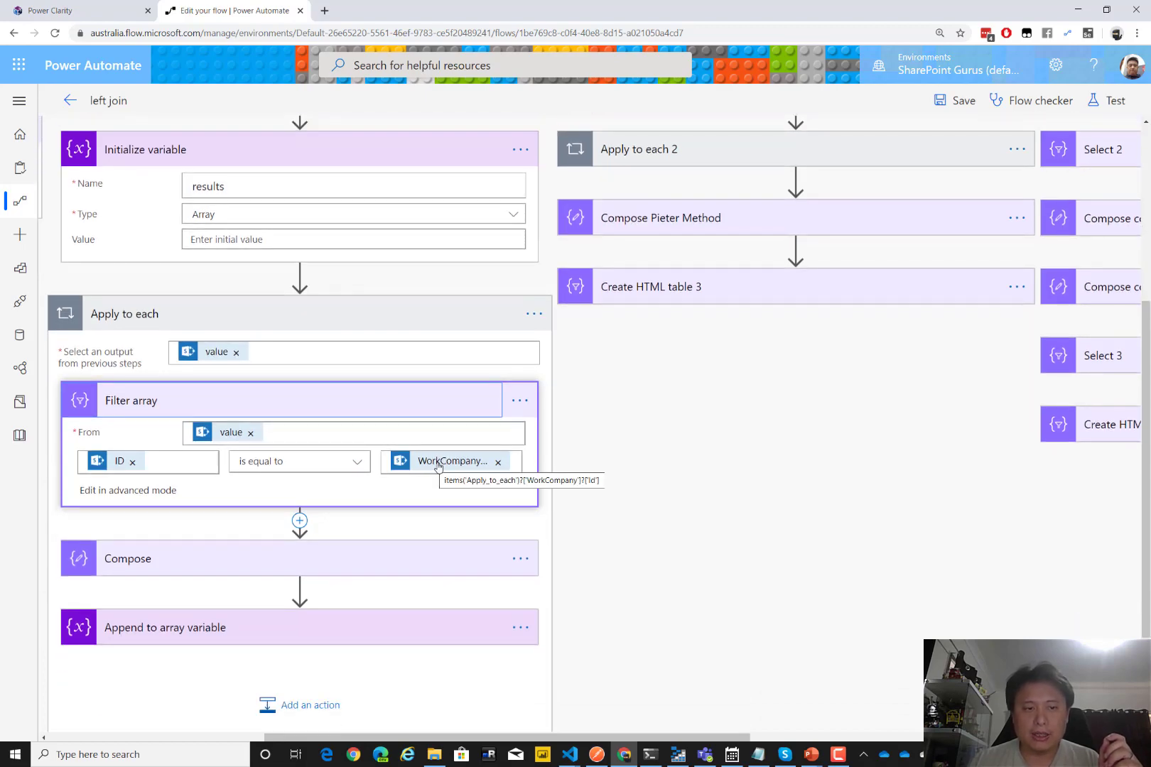
- Expand Level 2's Compose object and its Append to array variable action to review their inputs, then collapse the append action
left_click(229, 561)
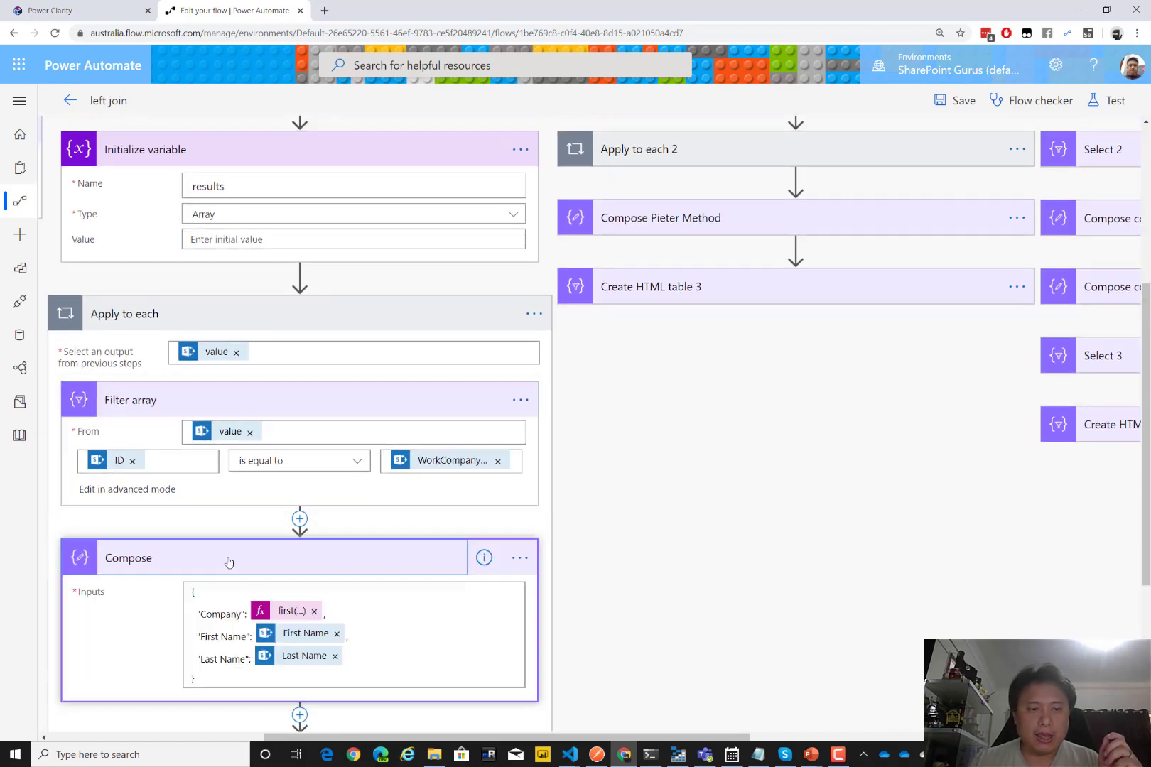
scroll(255, 547, "down", 2)
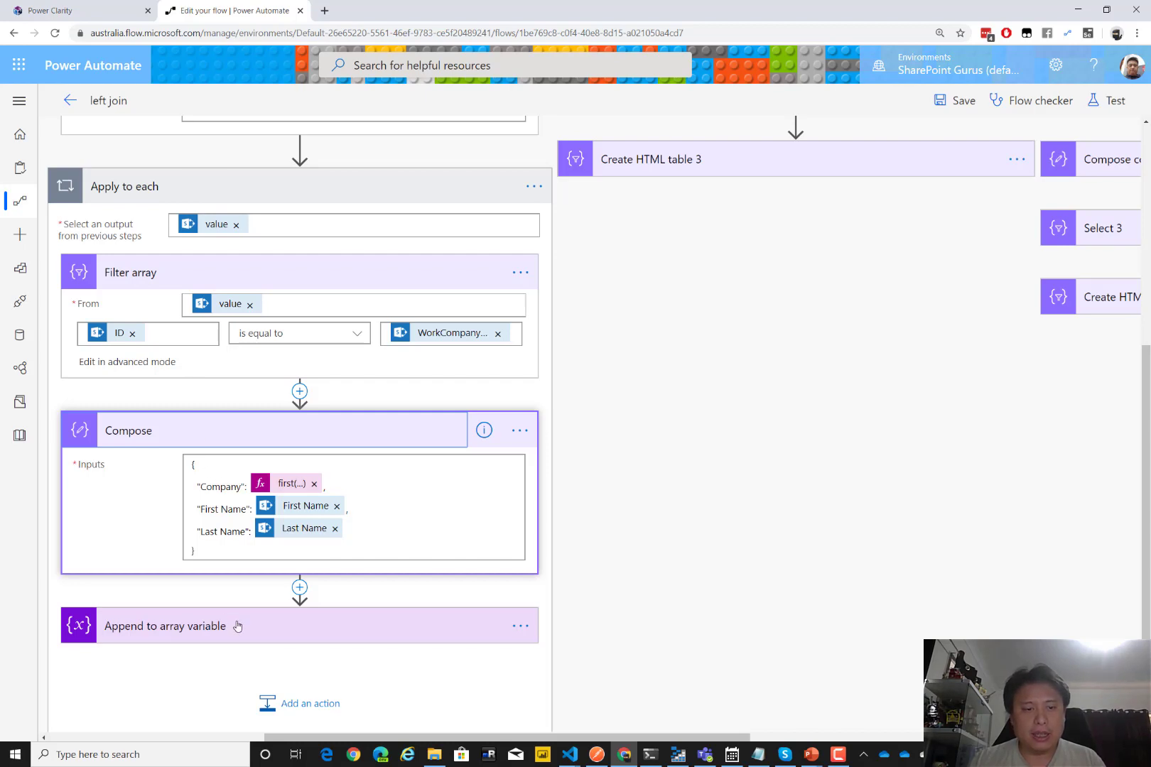
left_click(213, 626)
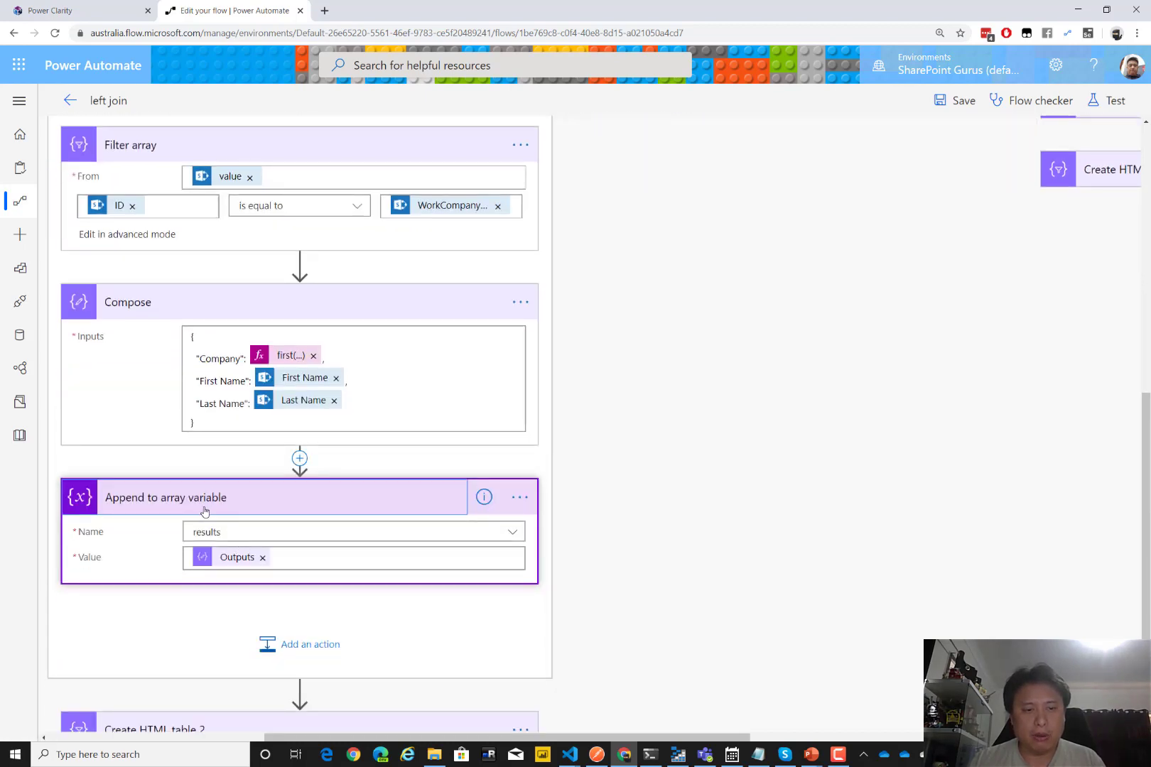
left_click(177, 505)
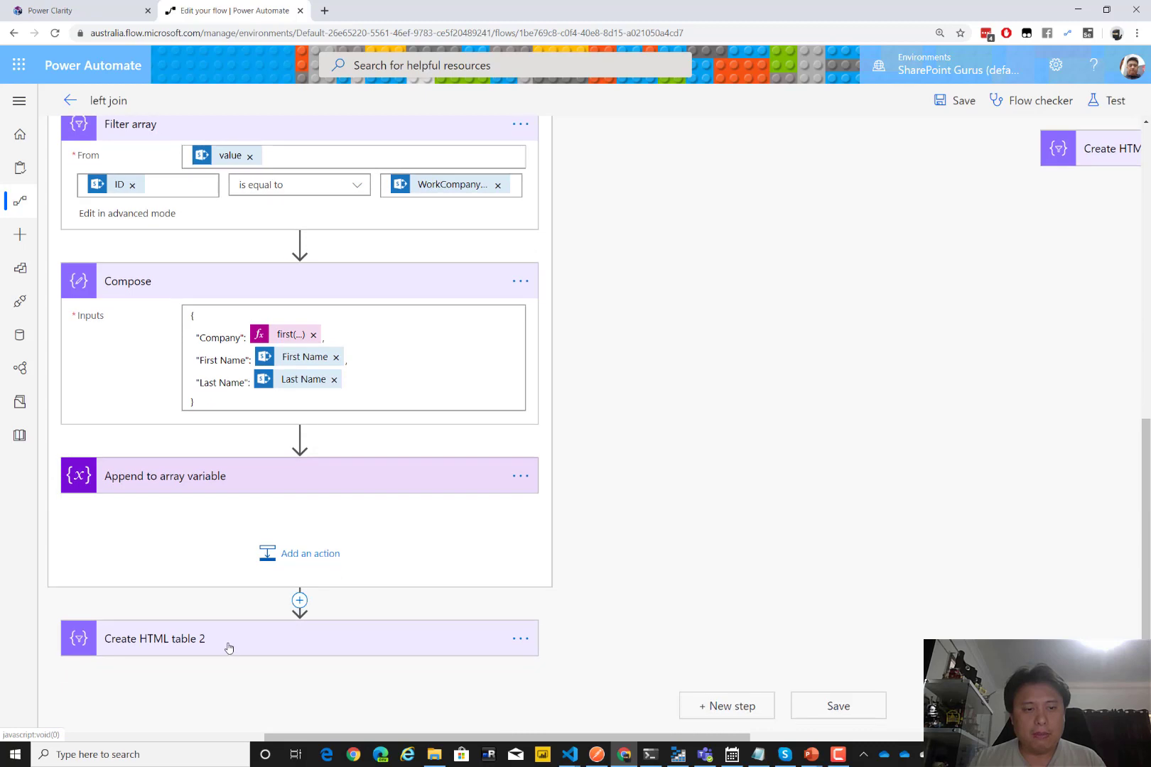
- Review the source of Create HTML table 2, then collapse it and Level 2's Apply to each loop
left_click(227, 648)
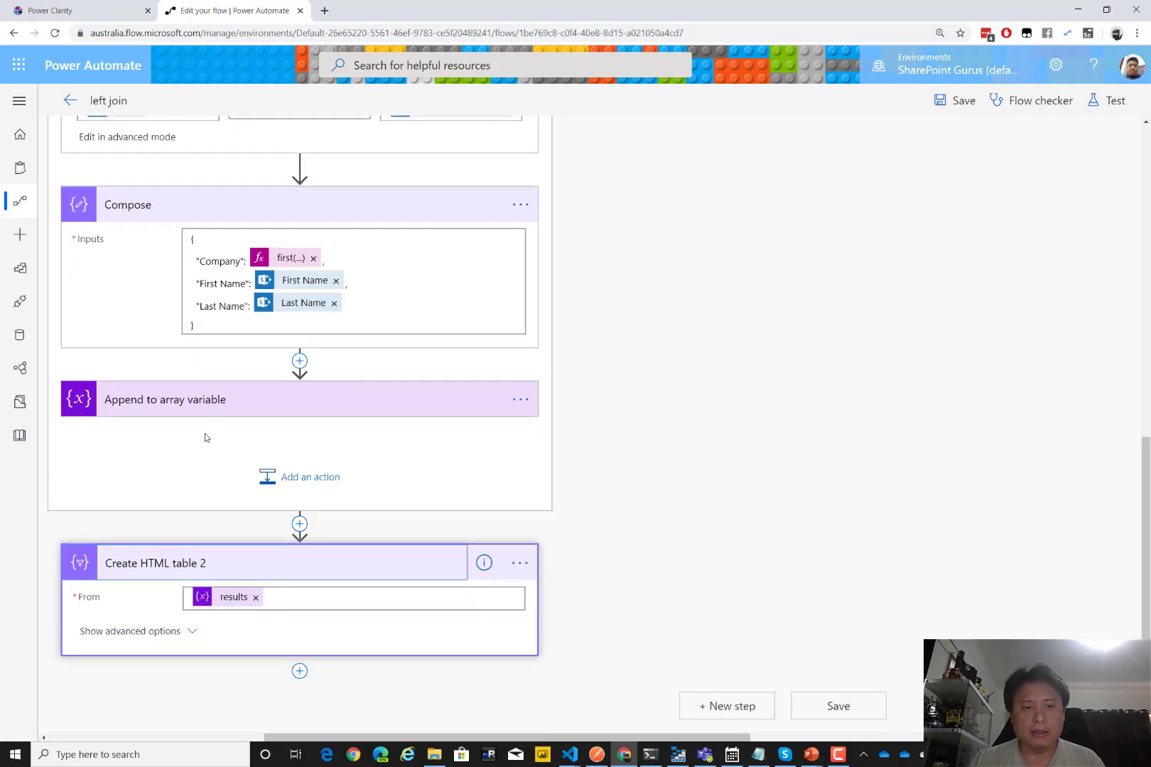
left_click(370, 553)
scroll(467, 534, "up", 5)
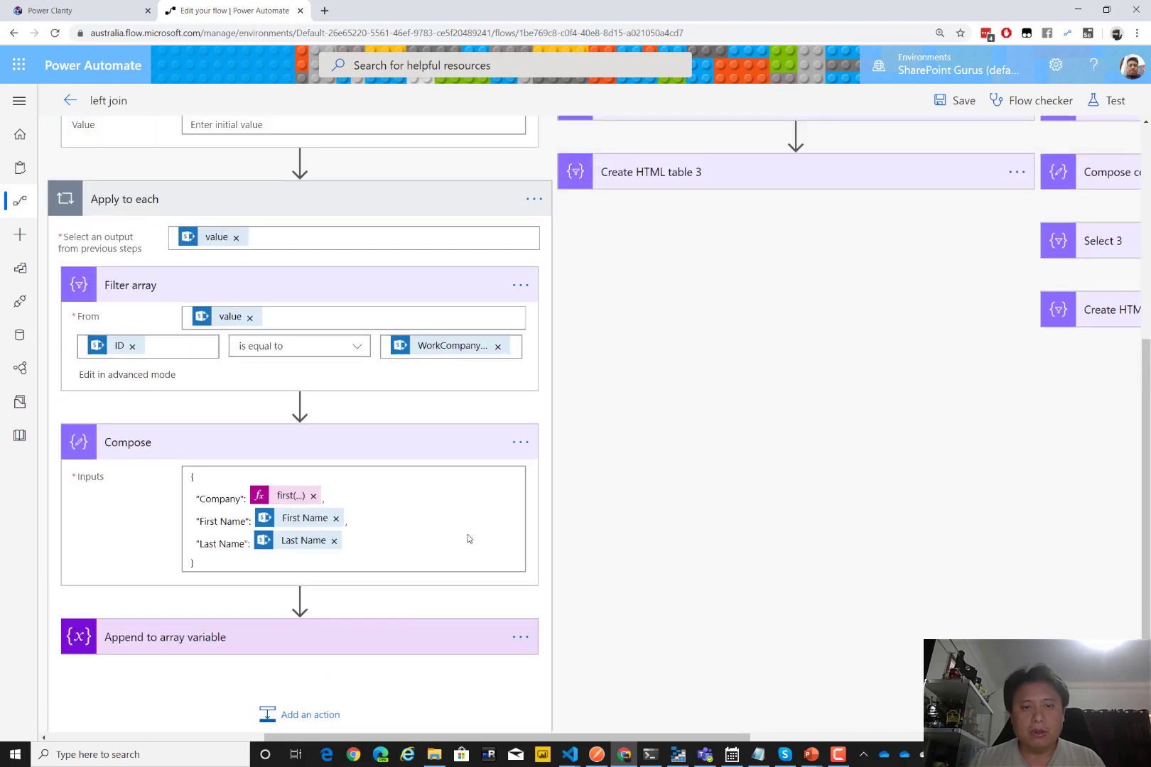
left_click(368, 292)
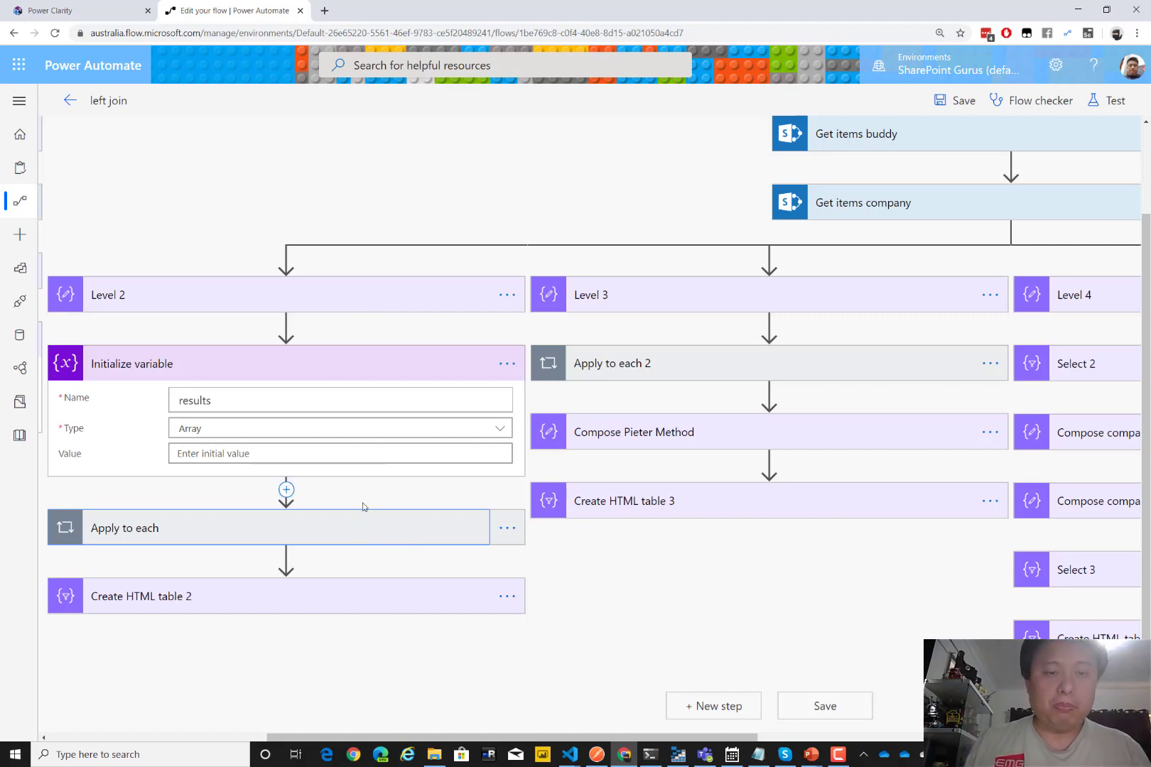
- Re-examine the Filter array and Compose inside Level 2's loop, then collapse Compose, Apply to each and Initialize variable
left_click(337, 531)
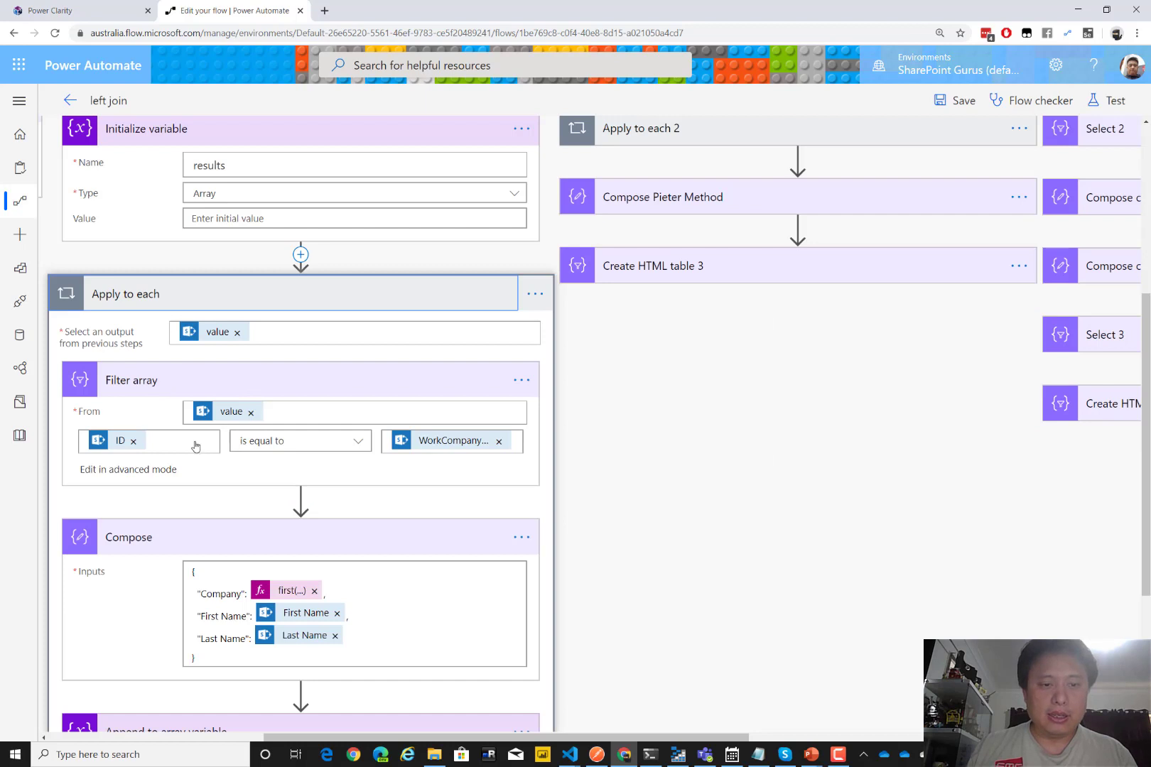
left_click(310, 544)
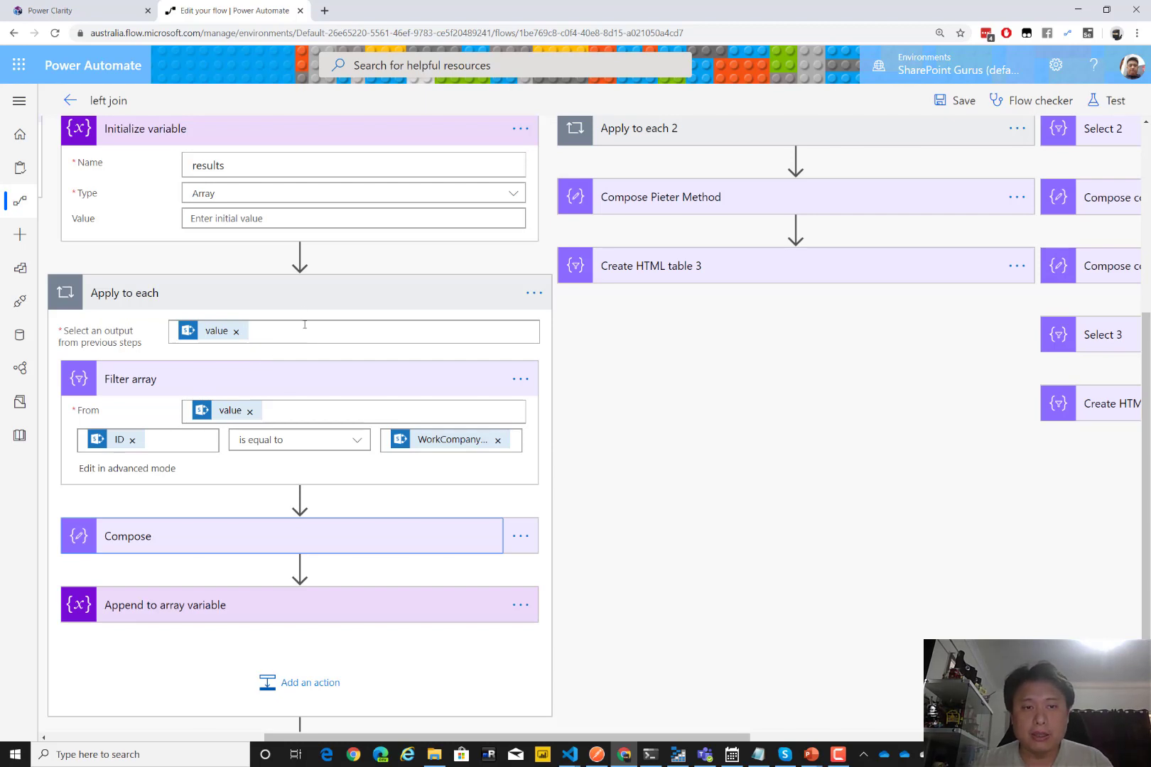
left_click(318, 306)
left_click(318, 305)
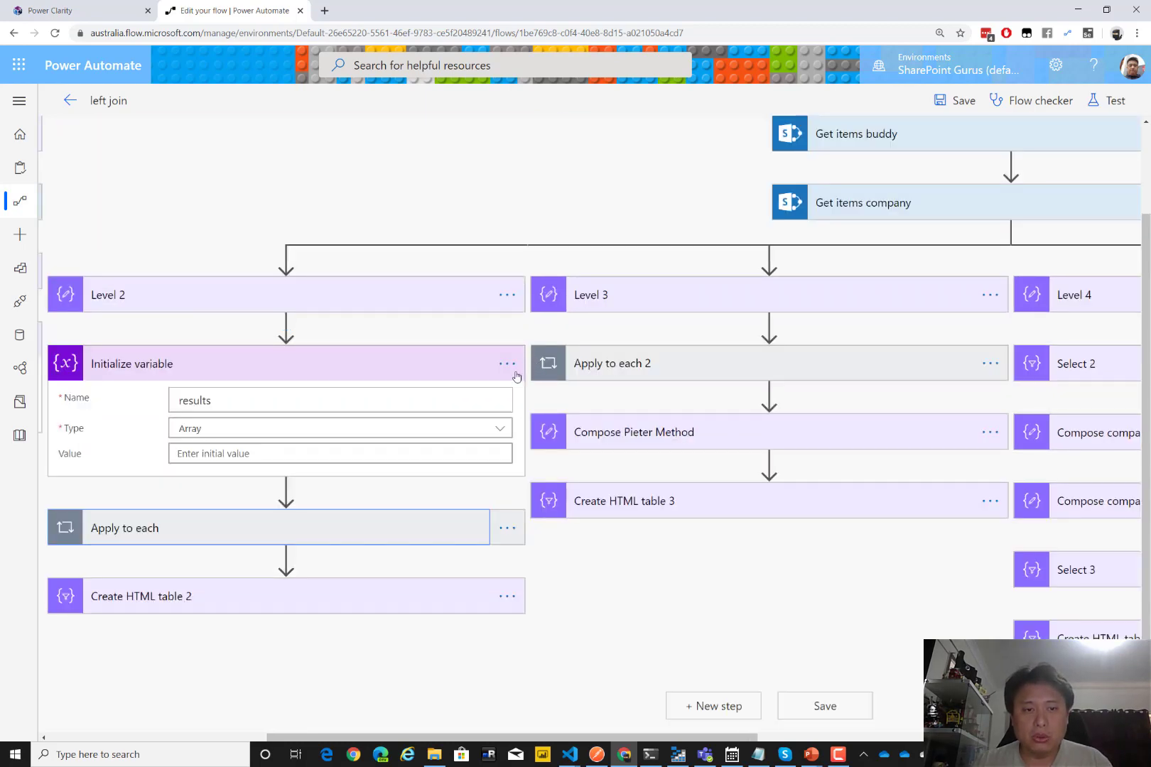
left_click(364, 361)
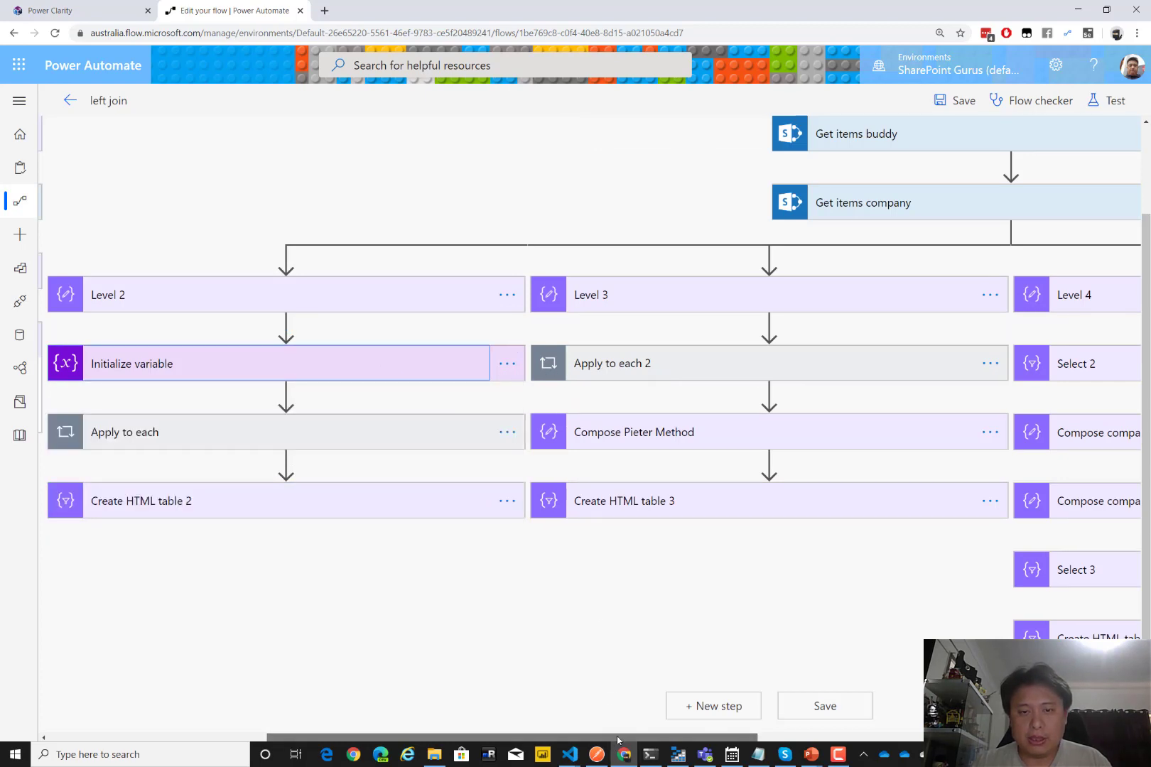
- Expand Level 3's Apply to each 2 loop, check its input source, and open Filter array 2 to view its condition
left_click_drag(611, 740, 669, 742)
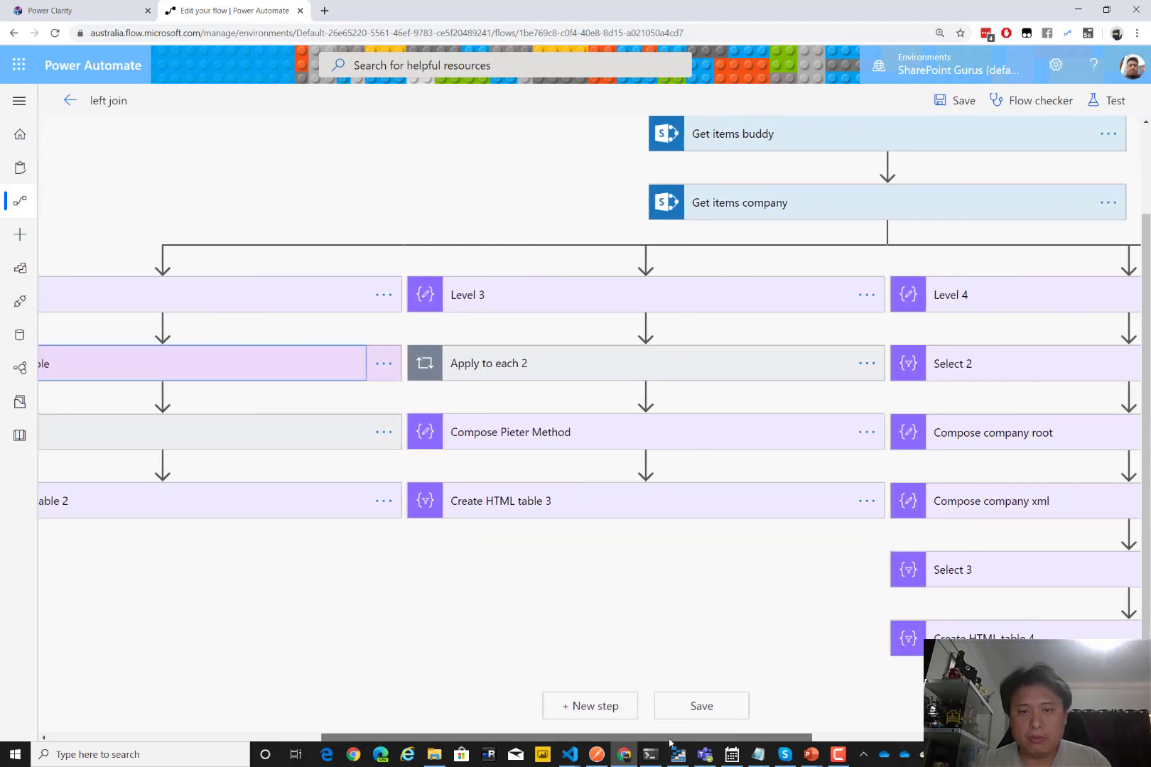
left_click(684, 363)
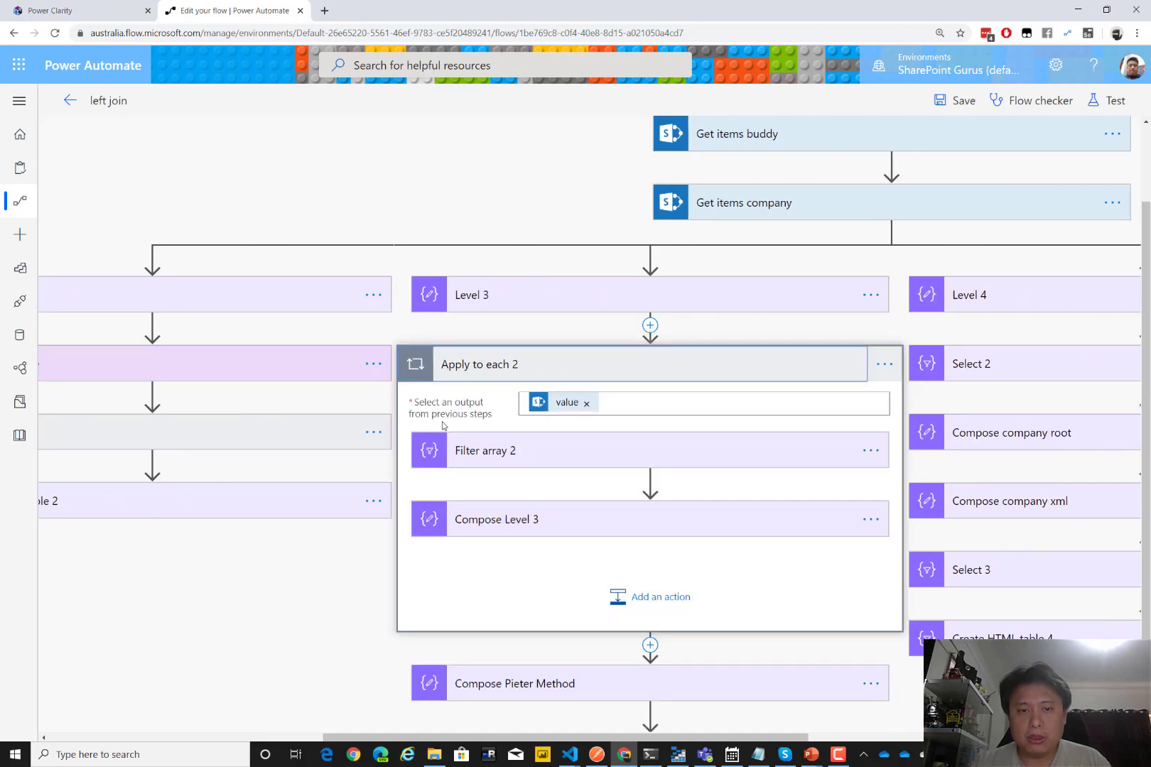
scroll(369, 624, "down", 2)
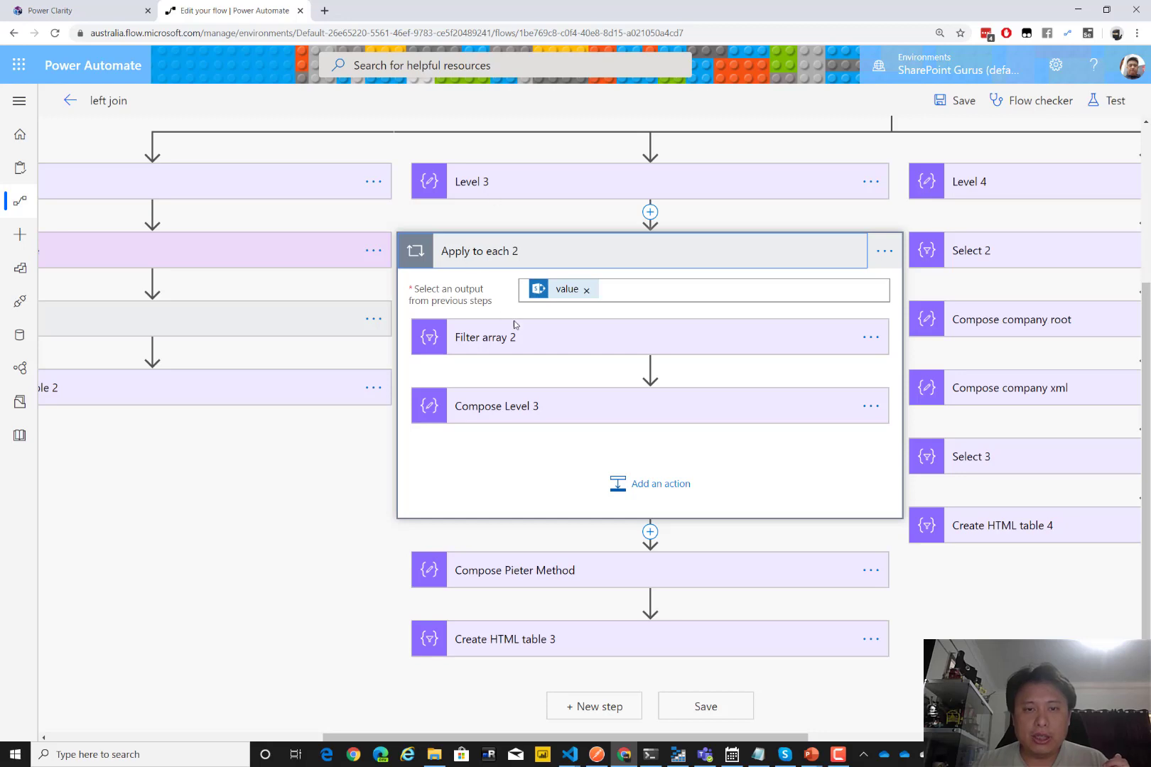
mouse_move(559, 294)
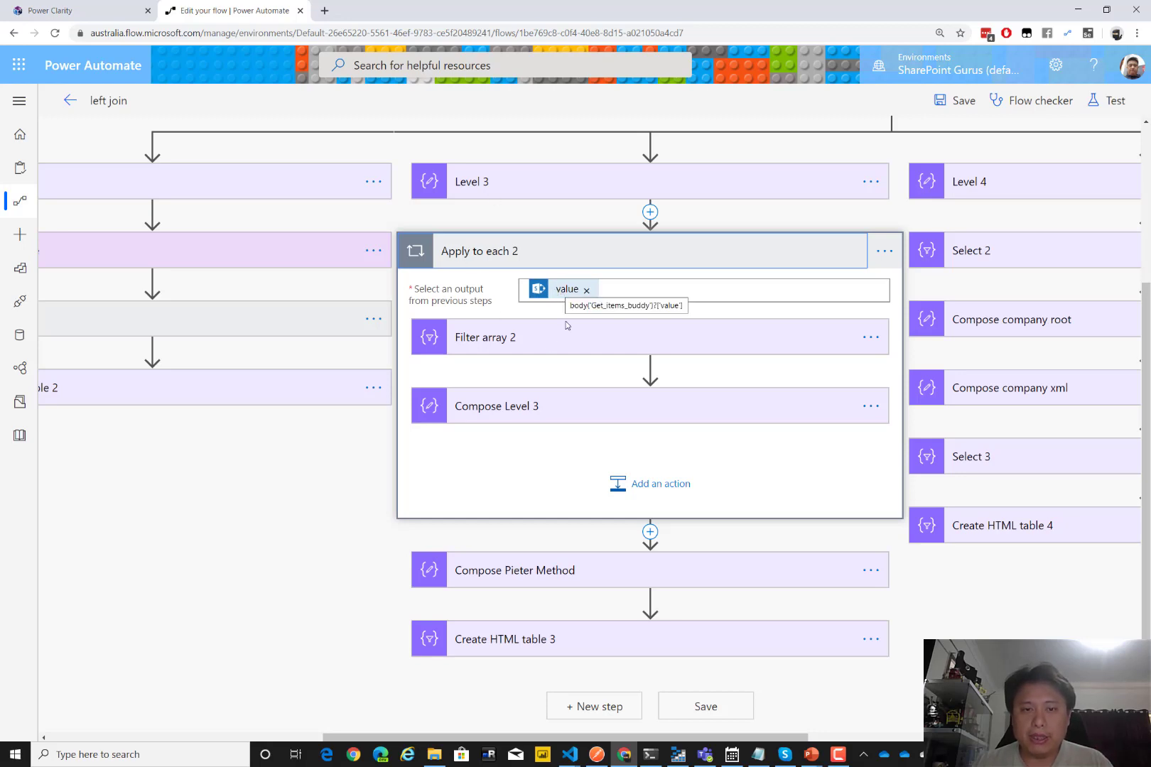
left_click(562, 342)
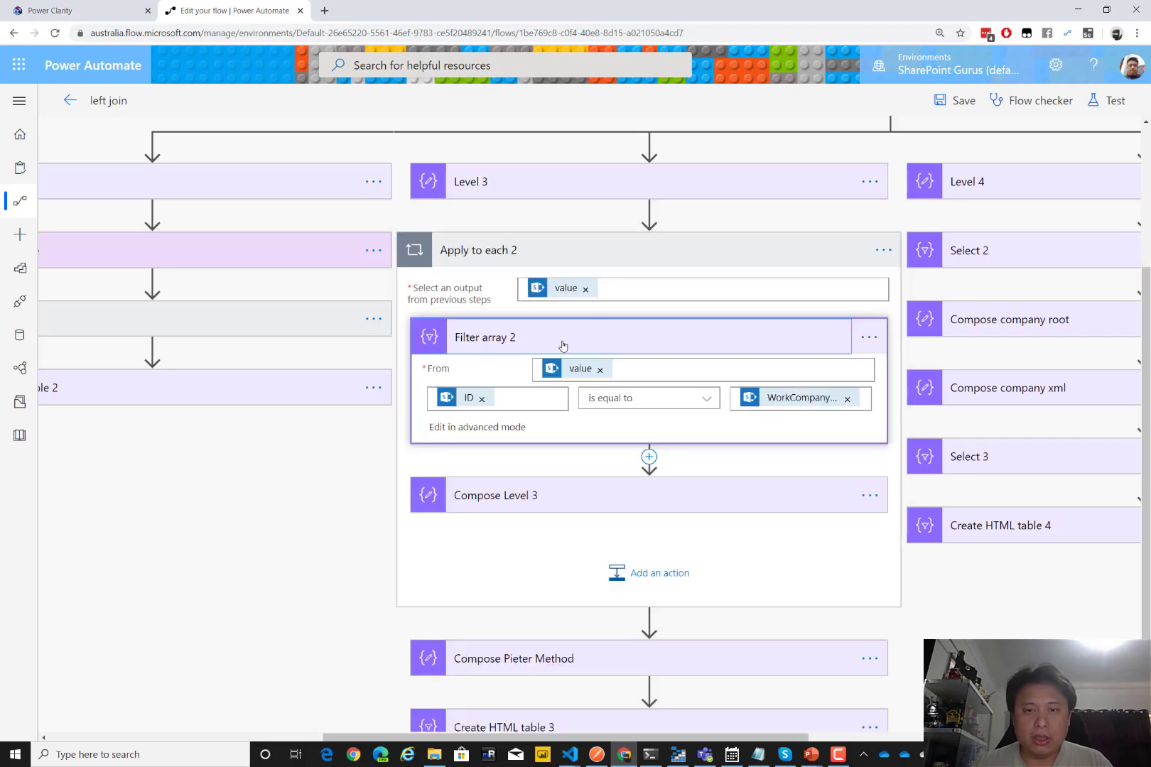
- Collapse Filter array 2, open Compose Level 3 to view its inputs, and expand Level 2's Apply to each loop for comparison
left_click(563, 345)
left_click(559, 411)
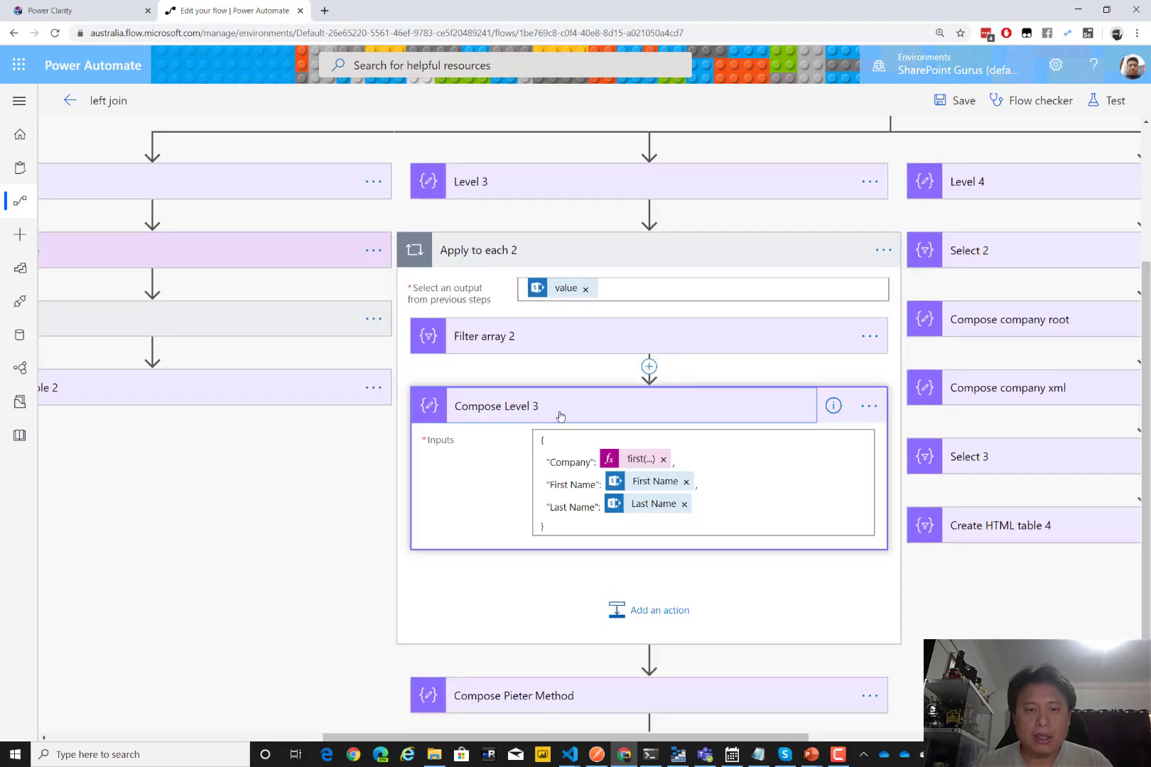
left_click_drag(564, 737, 427, 737)
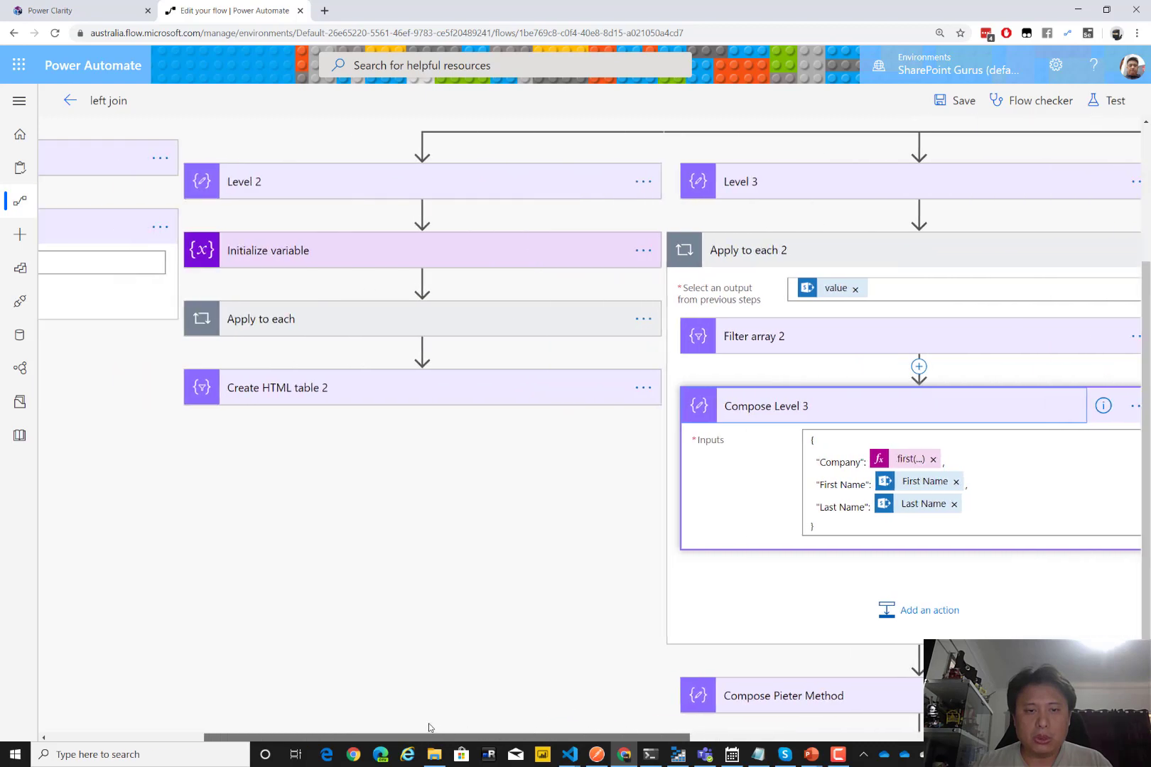
left_click(597, 327)
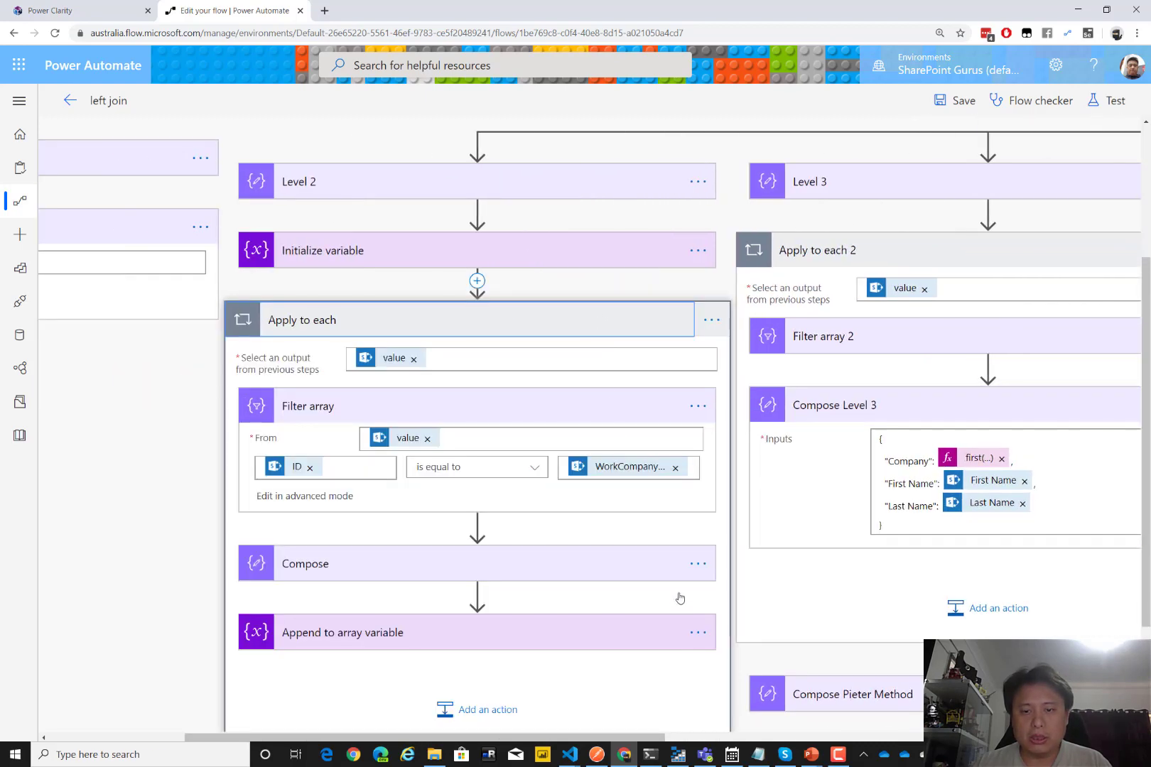
left_click_drag(637, 738, 719, 739)
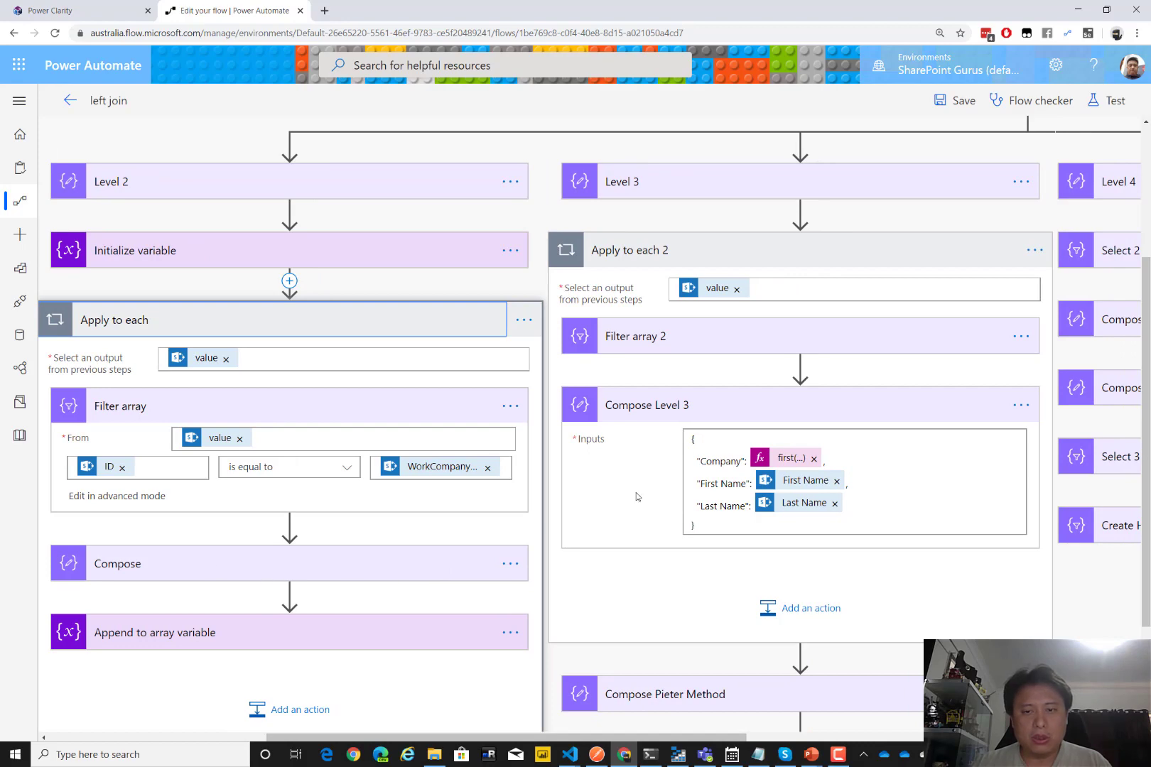
- Open Compose Pieter Method below Level 3's loop to view its input, and collapse Level 2's Apply to each loop
scroll(642, 474, "down", 1)
scroll(642, 472, "down", 2)
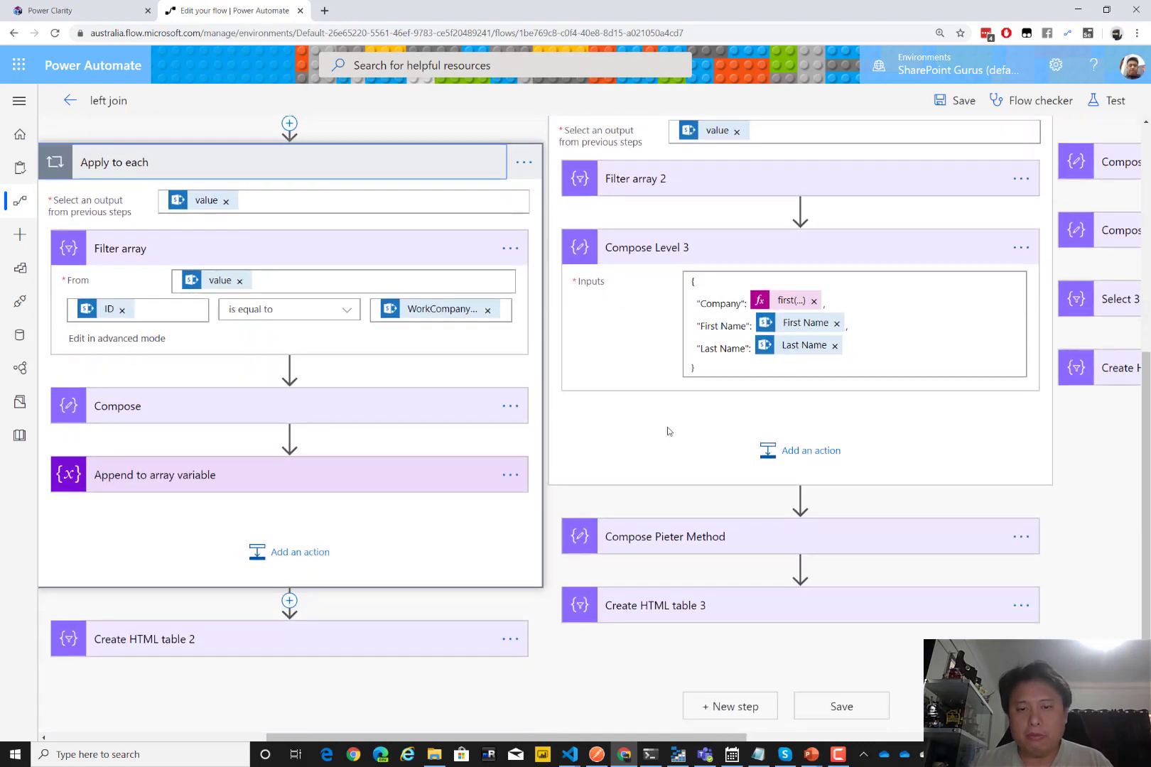
left_click(719, 545)
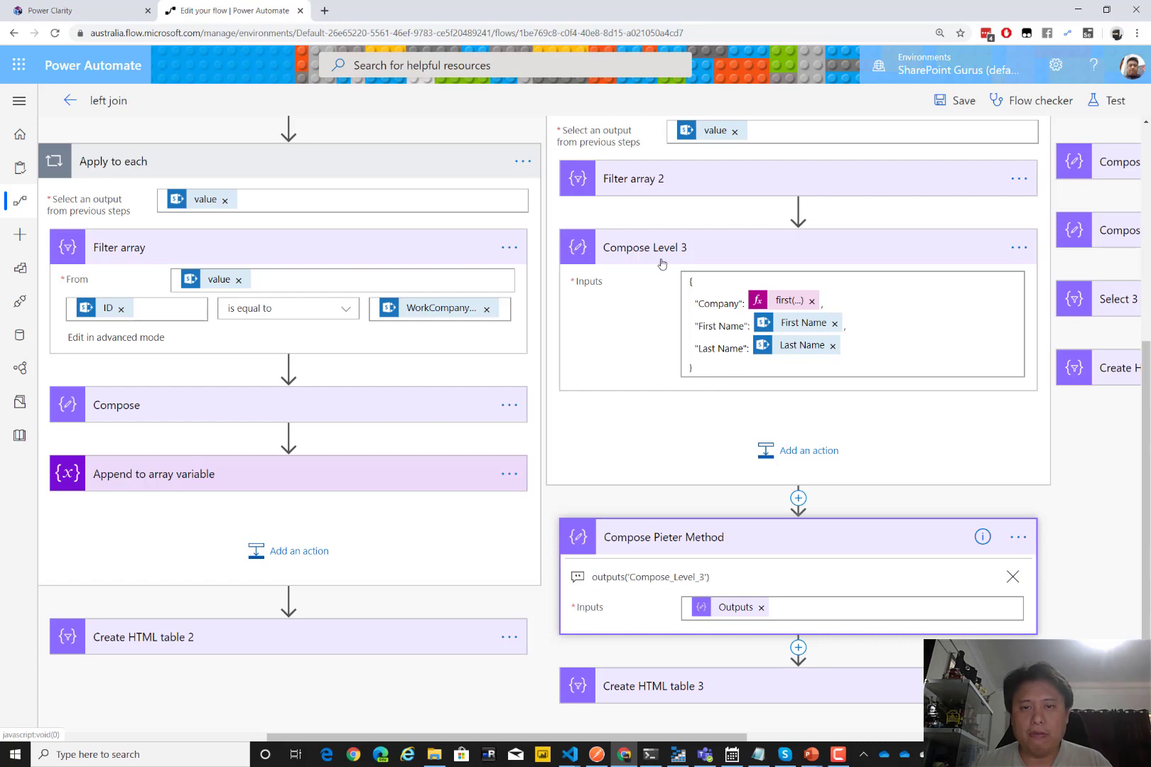
left_click(416, 156)
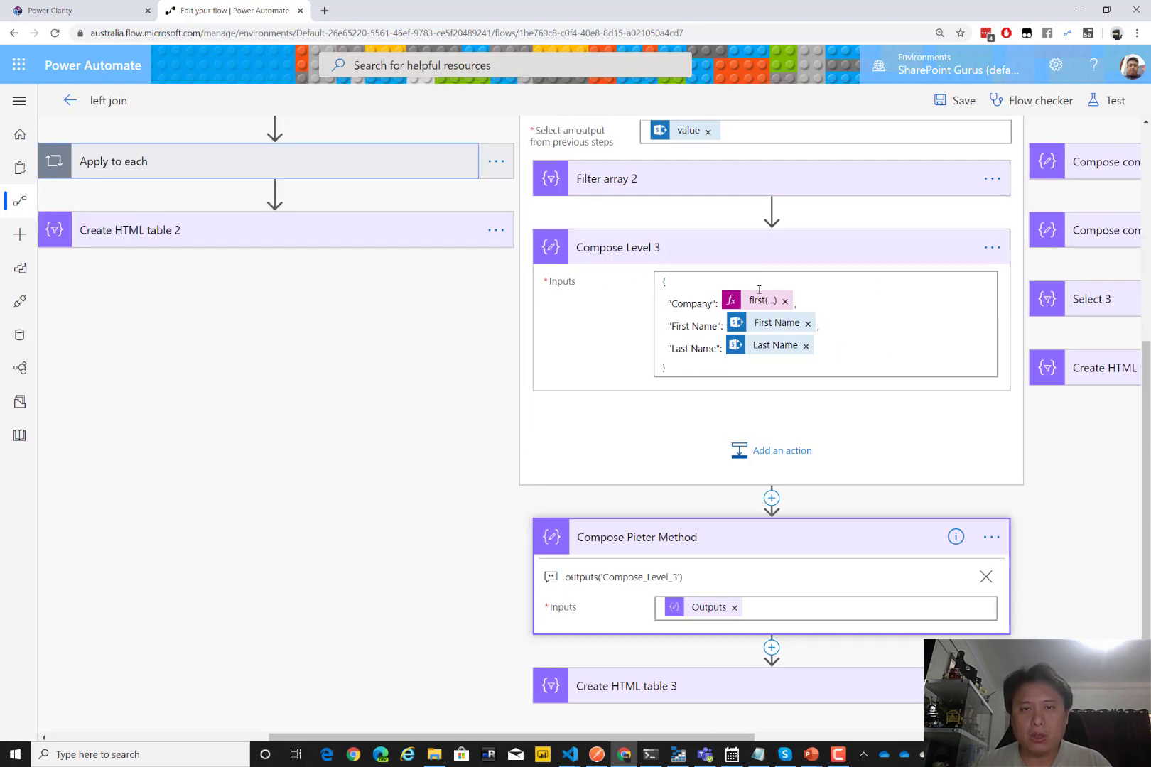
- Review Level 3's loop and check the concurrency settings of Apply to each 2, then cancel without changes
scroll(717, 321, "up", 1)
scroll(718, 321, "up", 2)
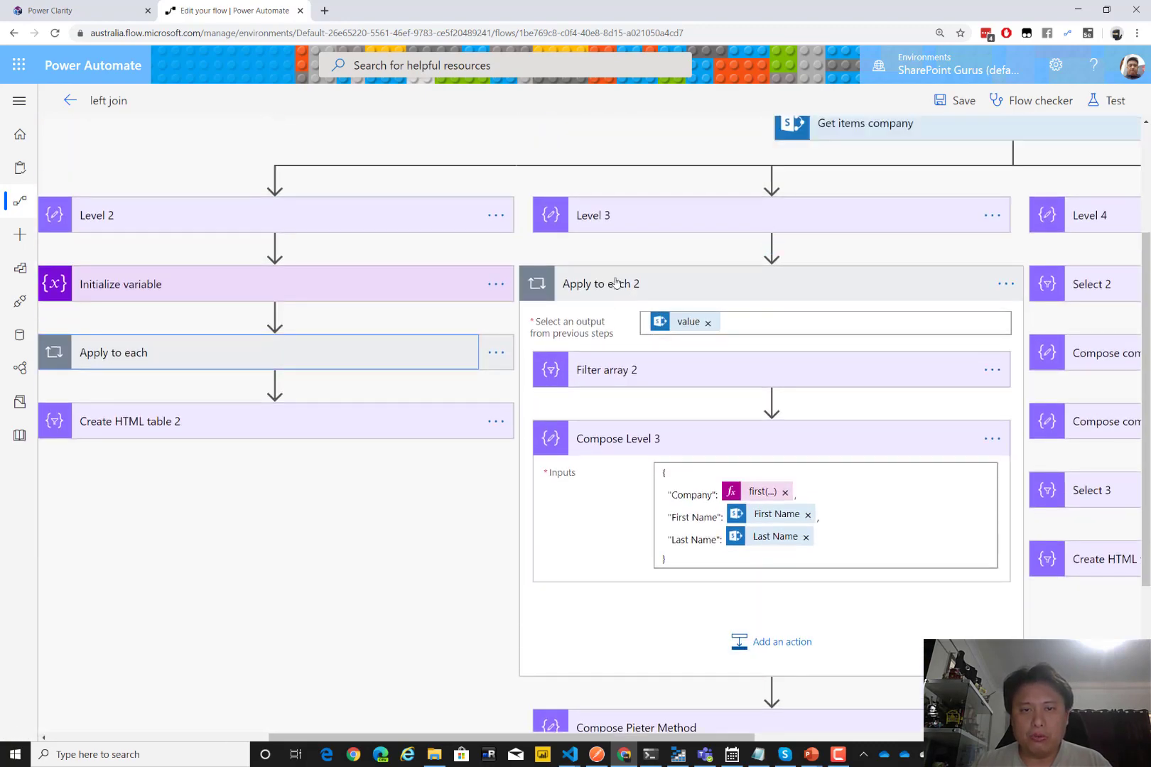
scroll(652, 334, "down", 1)
scroll(652, 334, "down", 2)
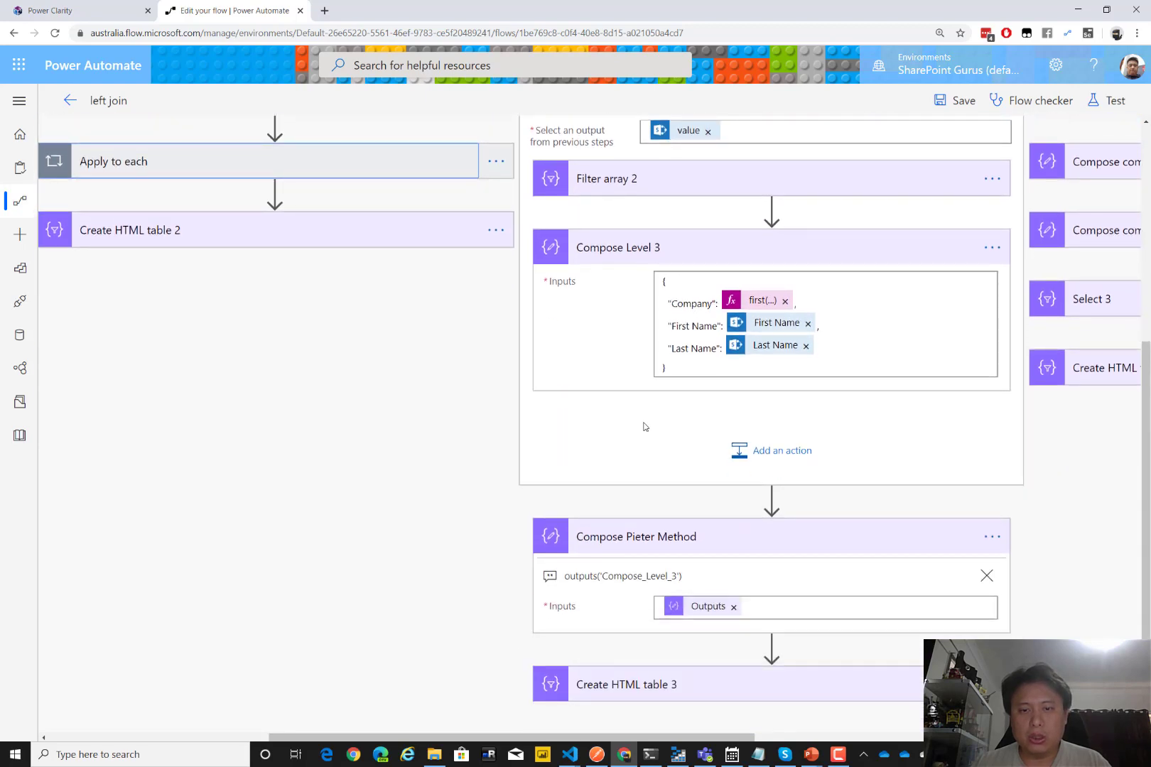
scroll(615, 393, "up", 2)
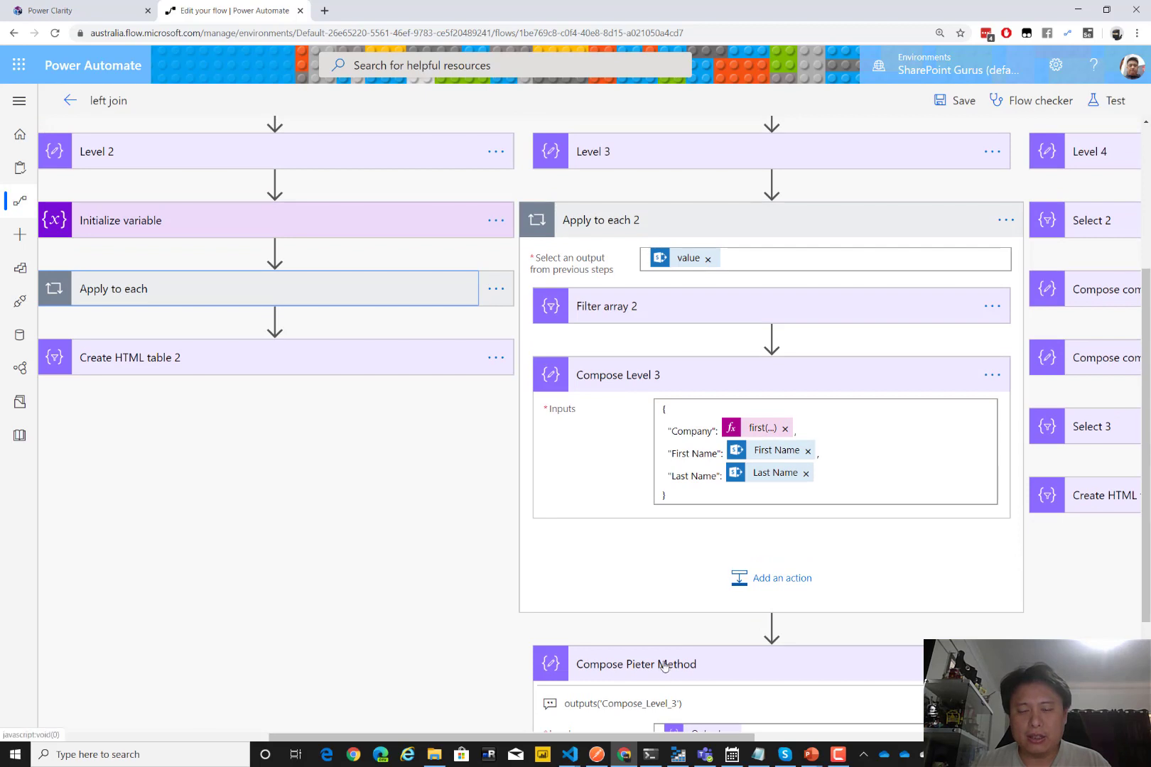
scroll(642, 625, "down", 1)
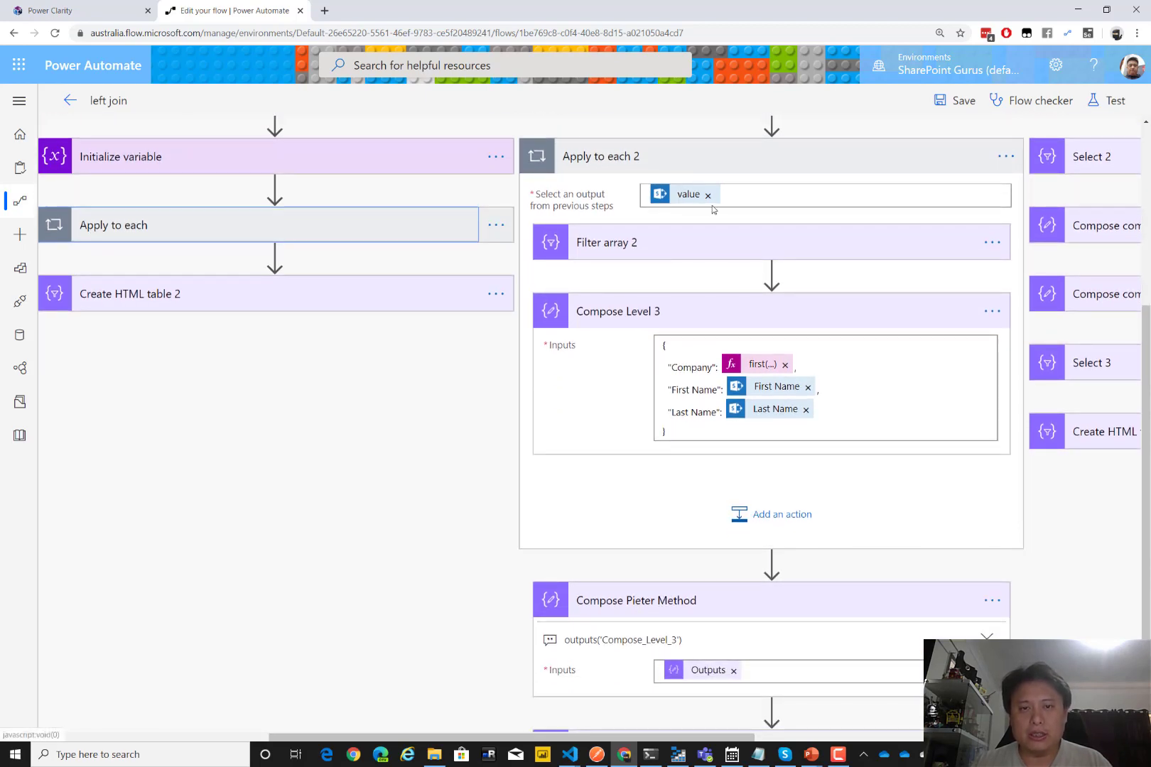
left_click(1006, 158)
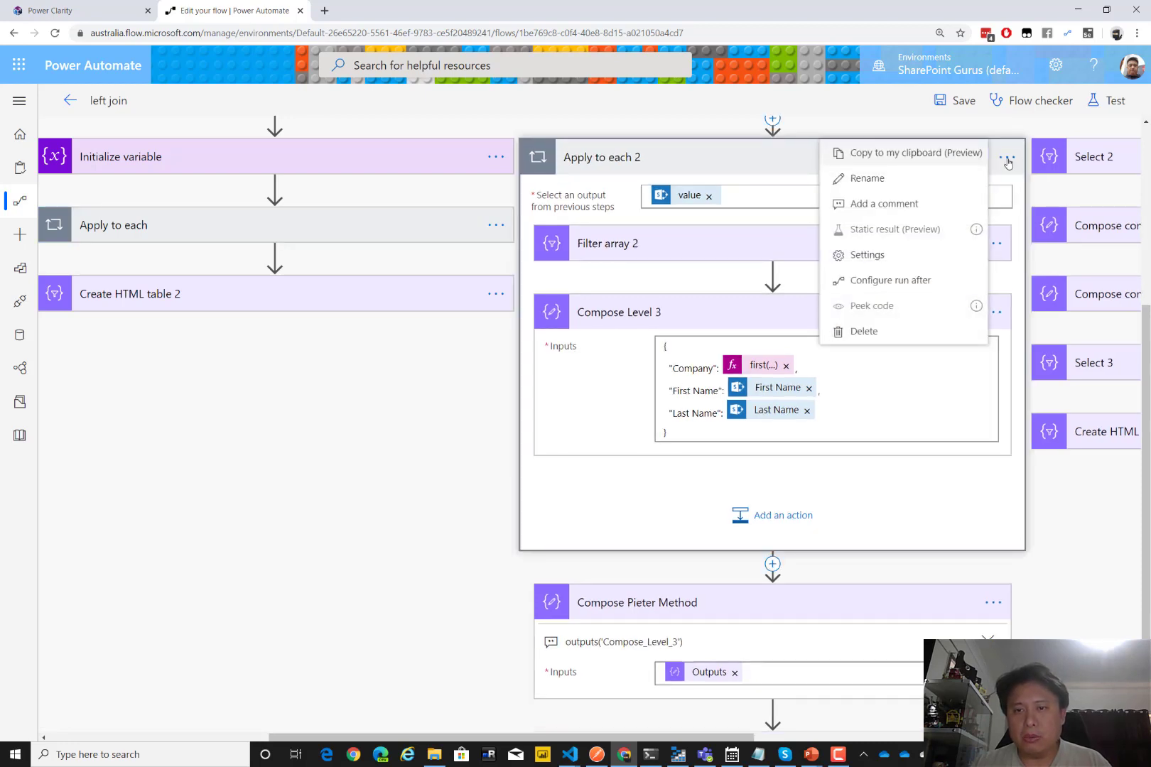
left_click(878, 255)
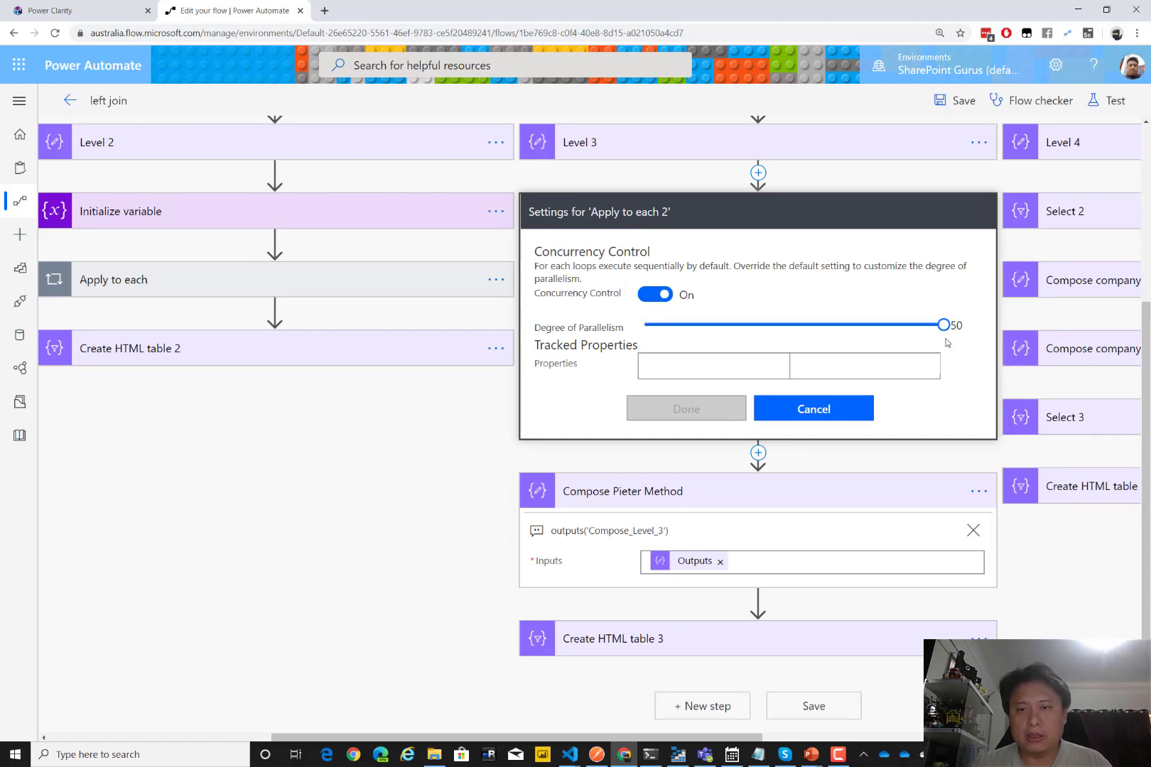
left_click(812, 416)
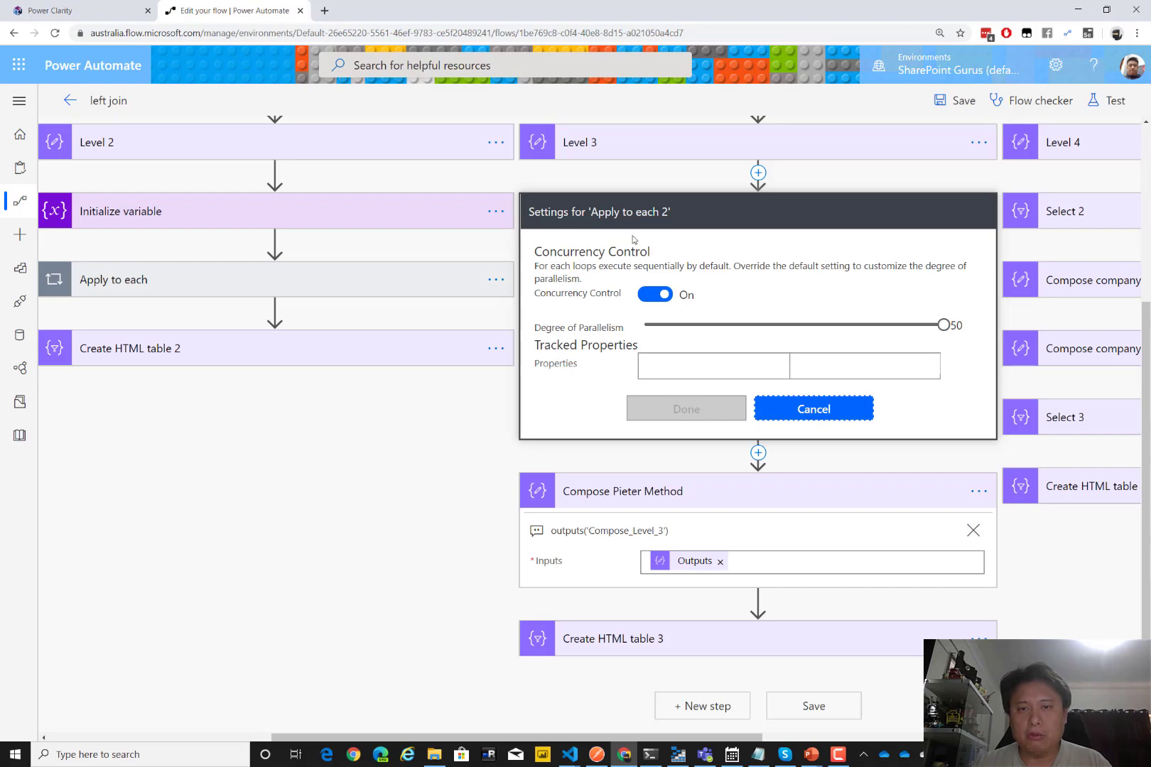
- Test the flow using data from a previous run
scroll(753, 306, "down", 2)
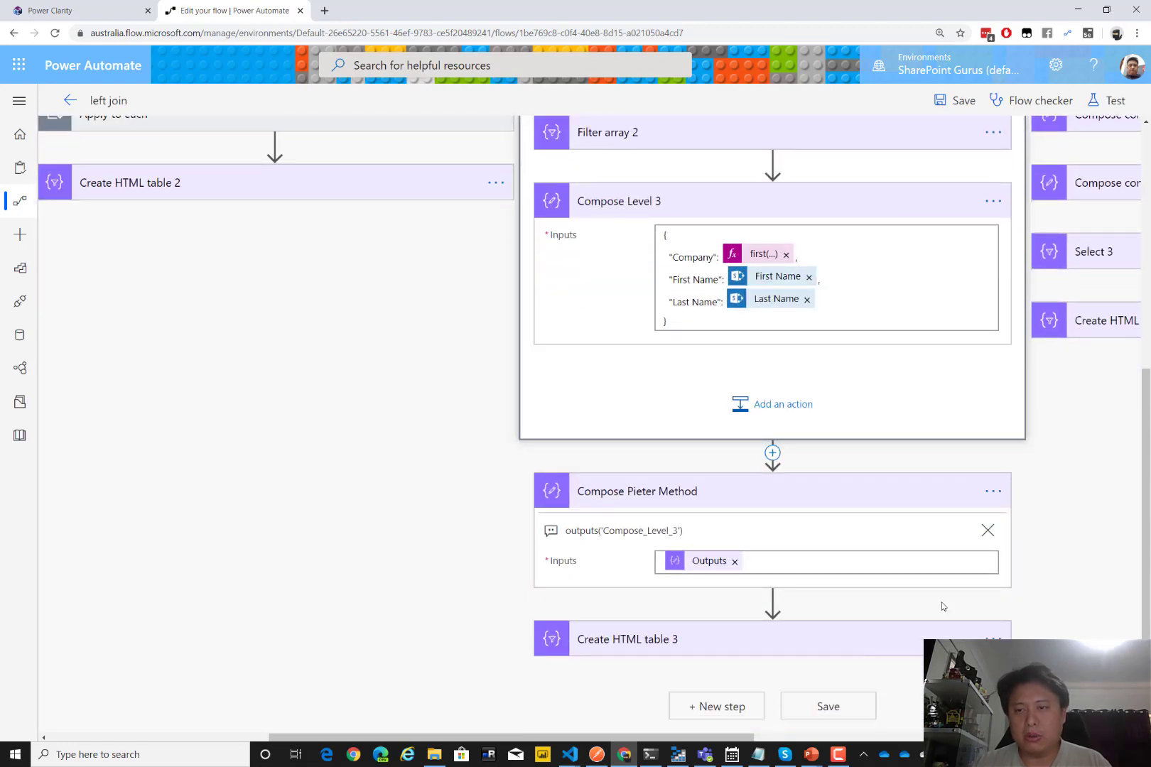
left_click(1107, 101)
left_click(973, 208)
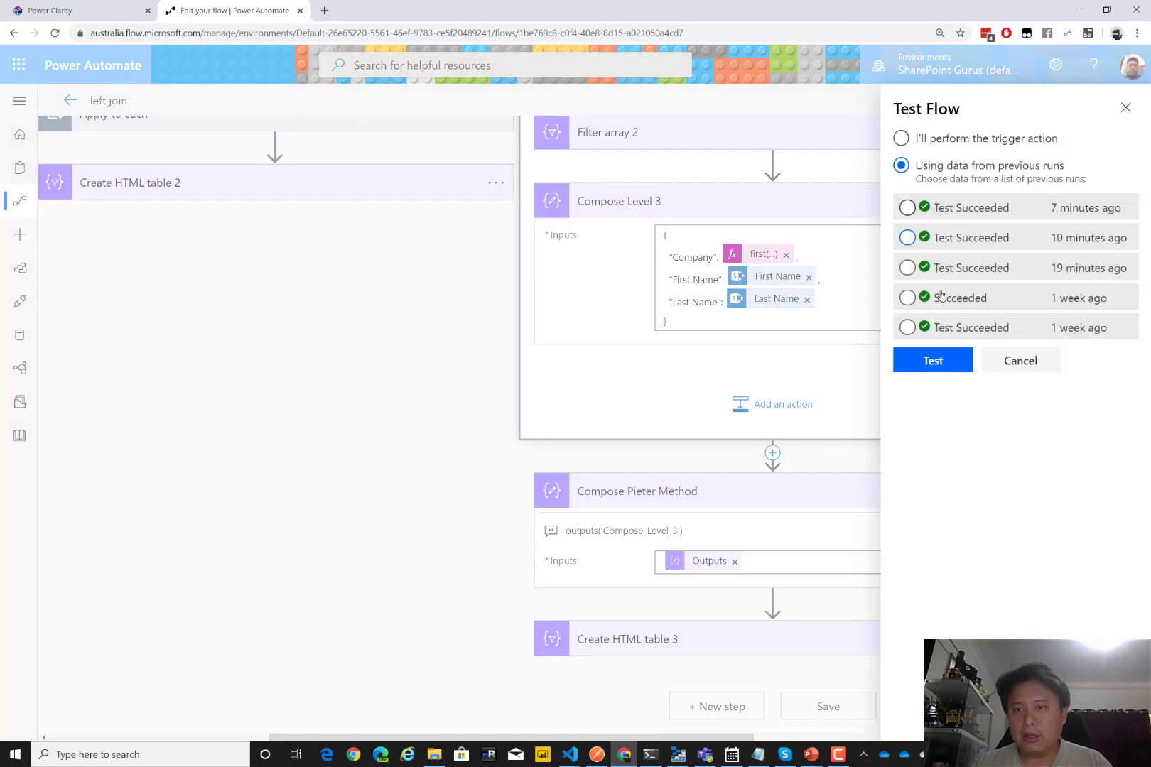
left_click(951, 358)
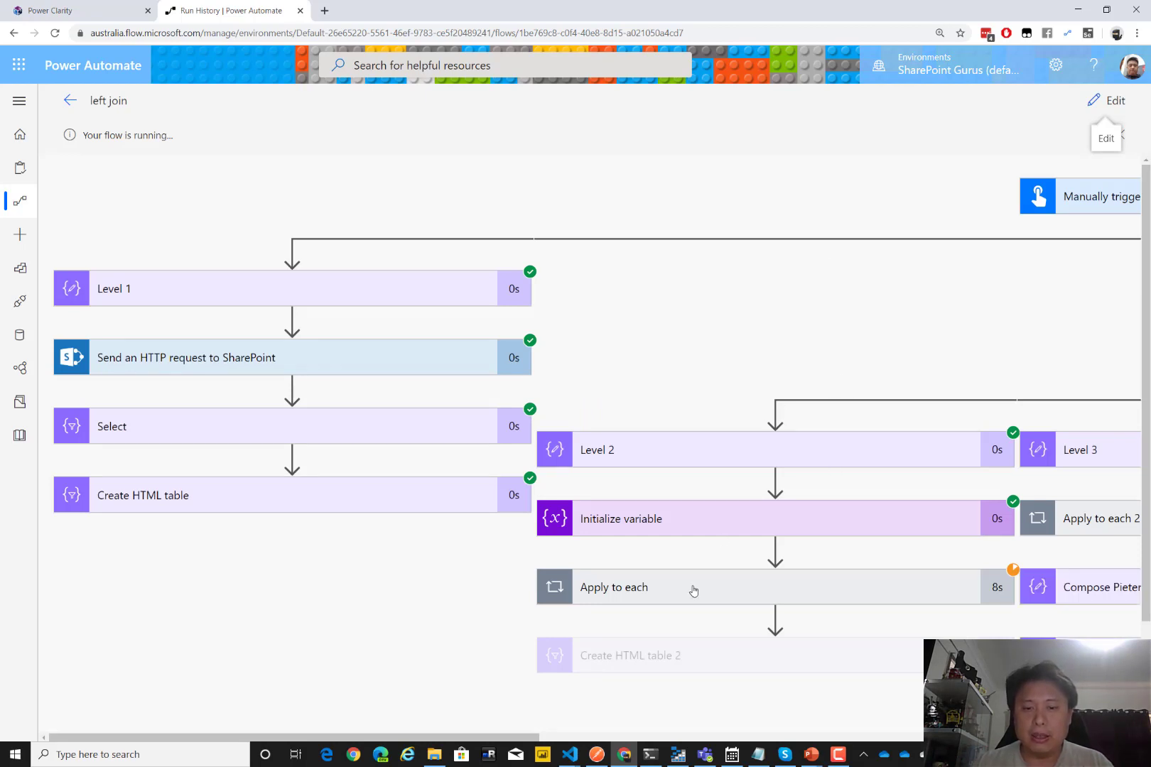
- Inspect the output records of Compose Pieter Method in the Level 3 branch of the test run, then collapse the action
left_click_drag(513, 738, 684, 739)
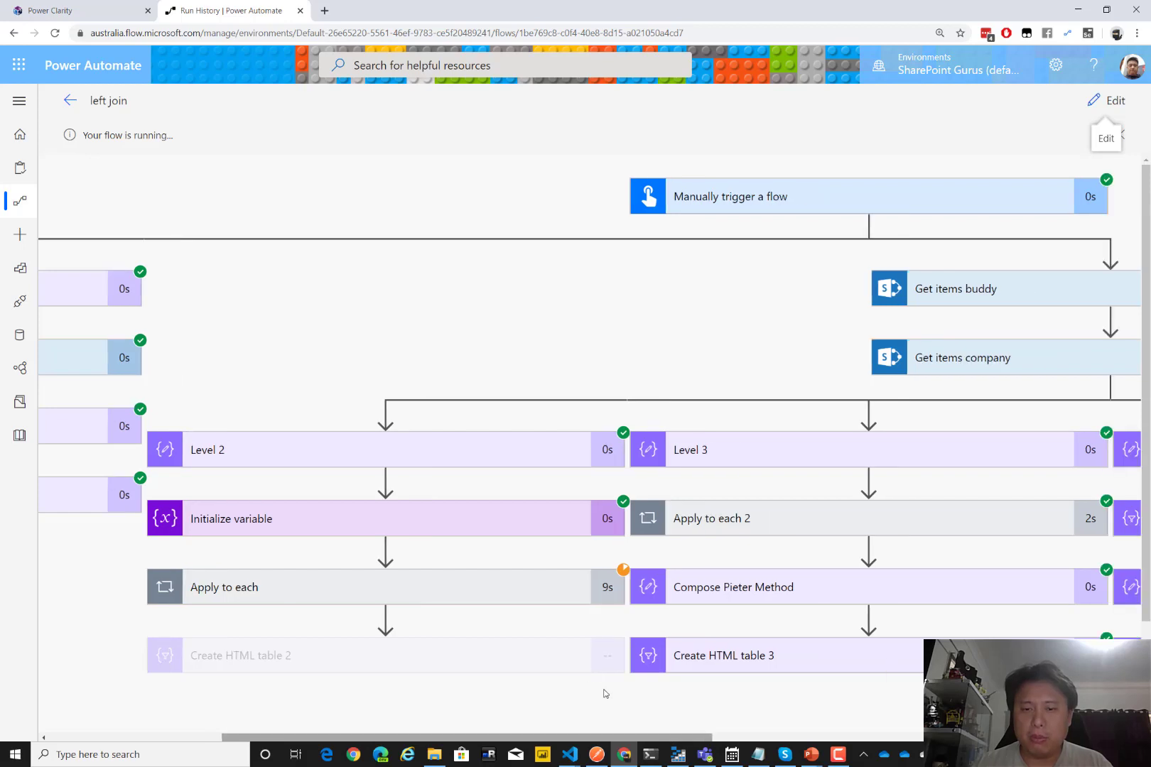
scroll(831, 487, "down", 2)
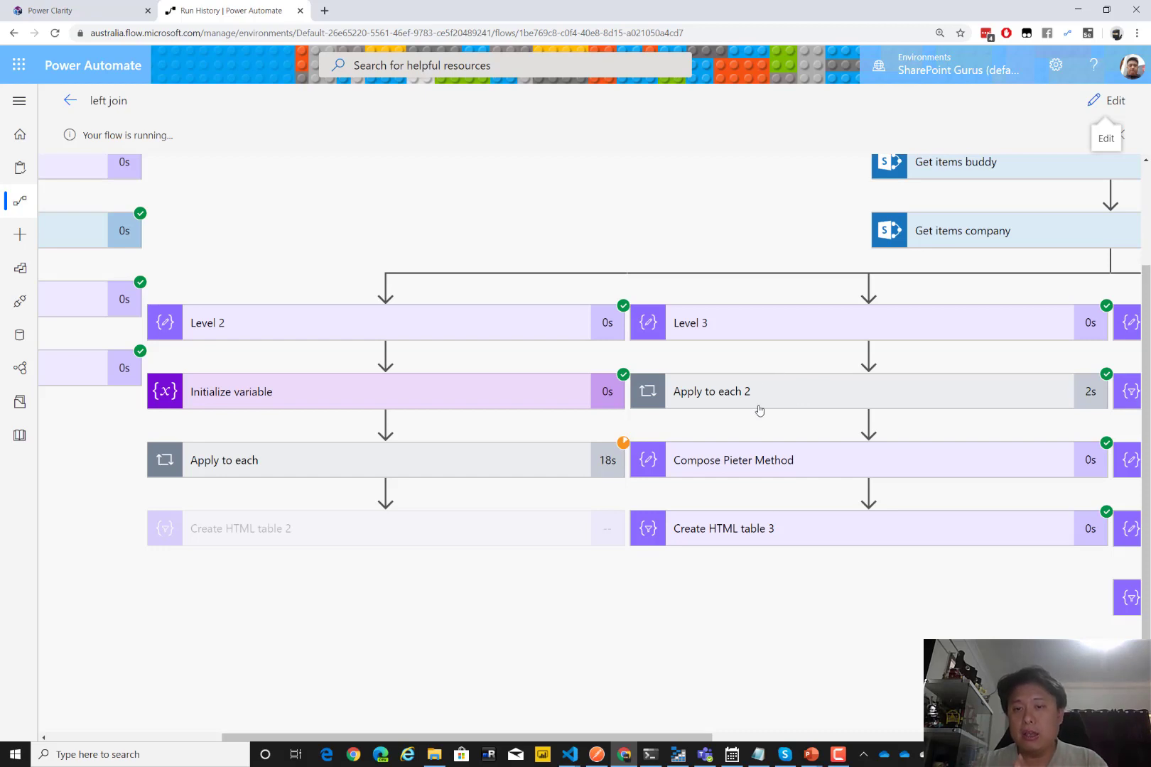
left_click(804, 465)
scroll(805, 465, "down", 1)
scroll(804, 464, "down", 2)
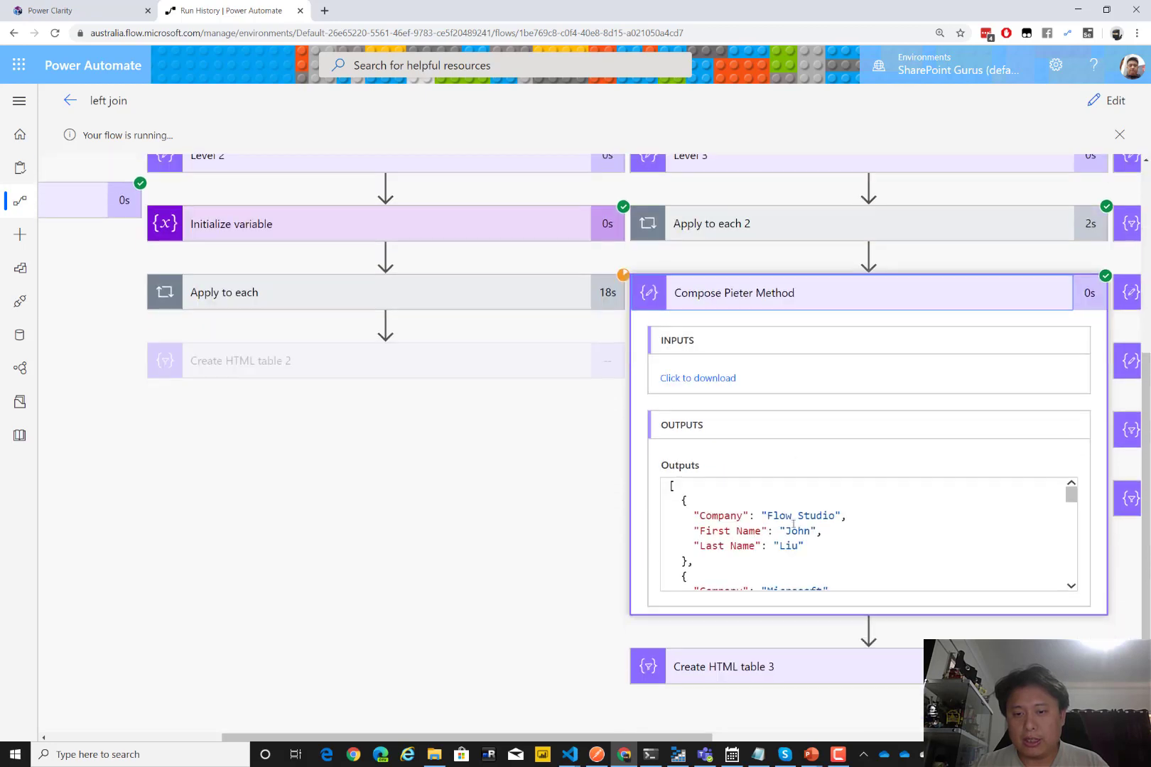
left_click_drag(683, 502, 690, 561)
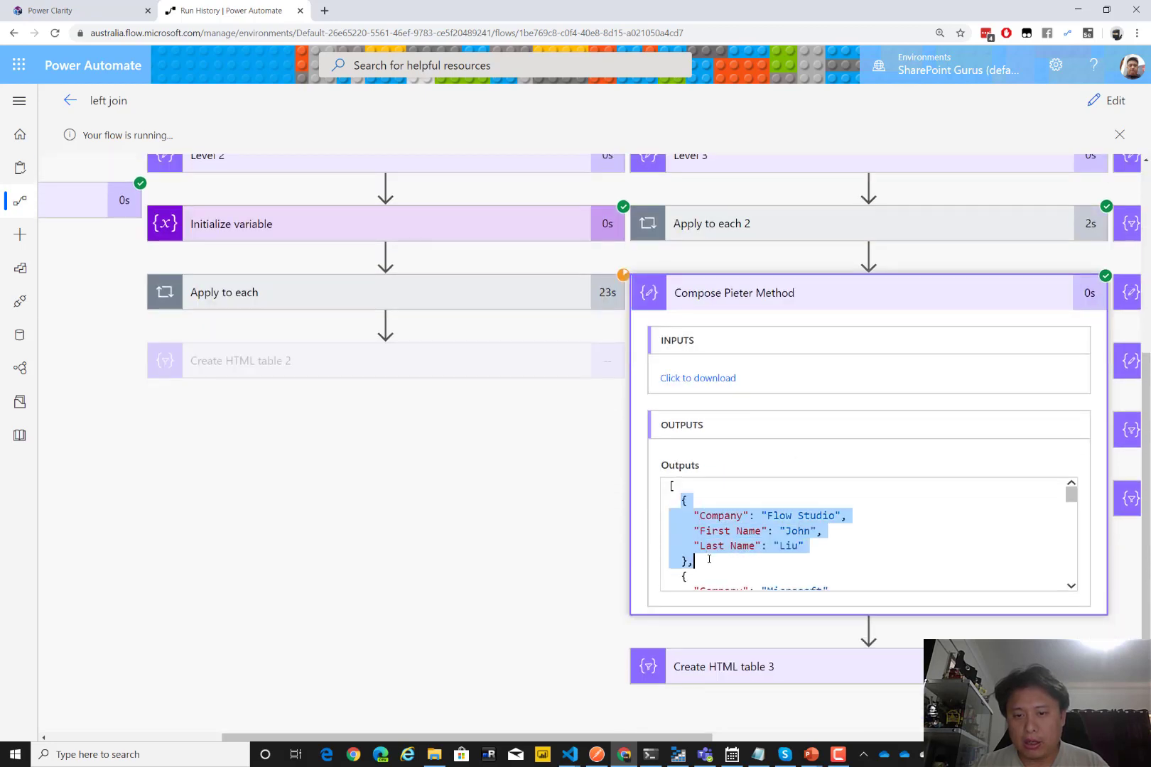
scroll(694, 556, "down", 2)
scroll(690, 553, "up", 4)
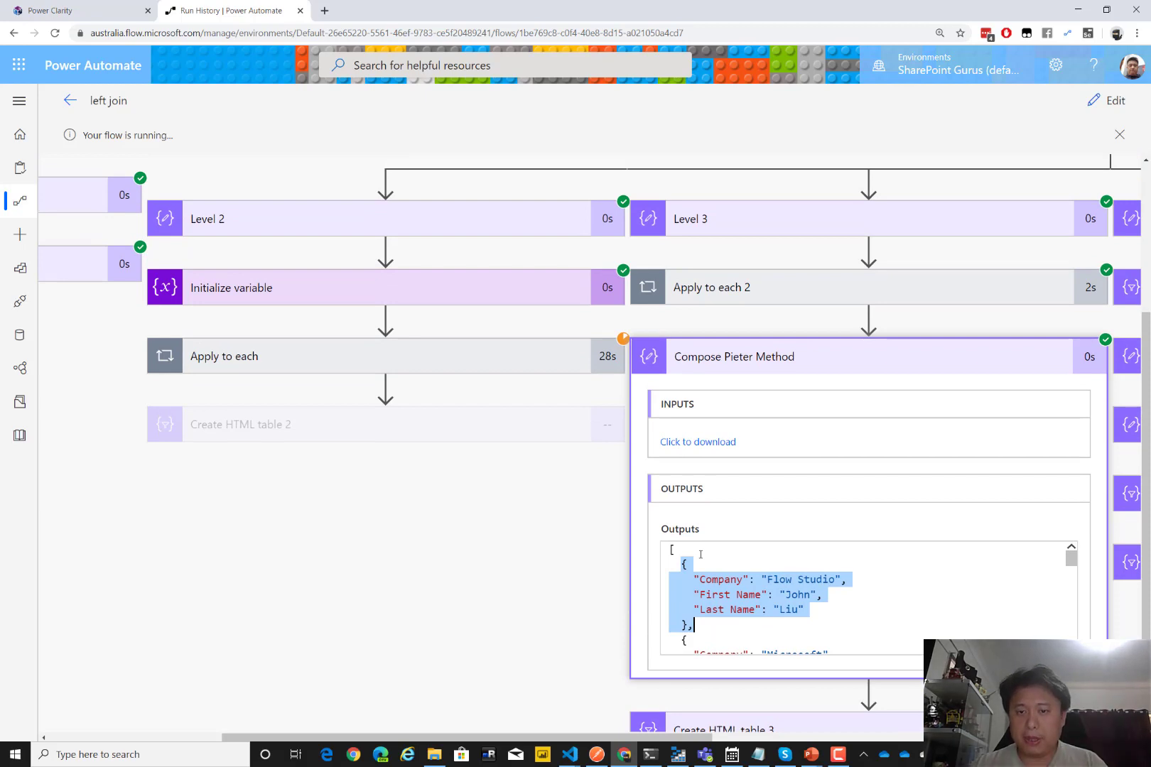
left_click(779, 357)
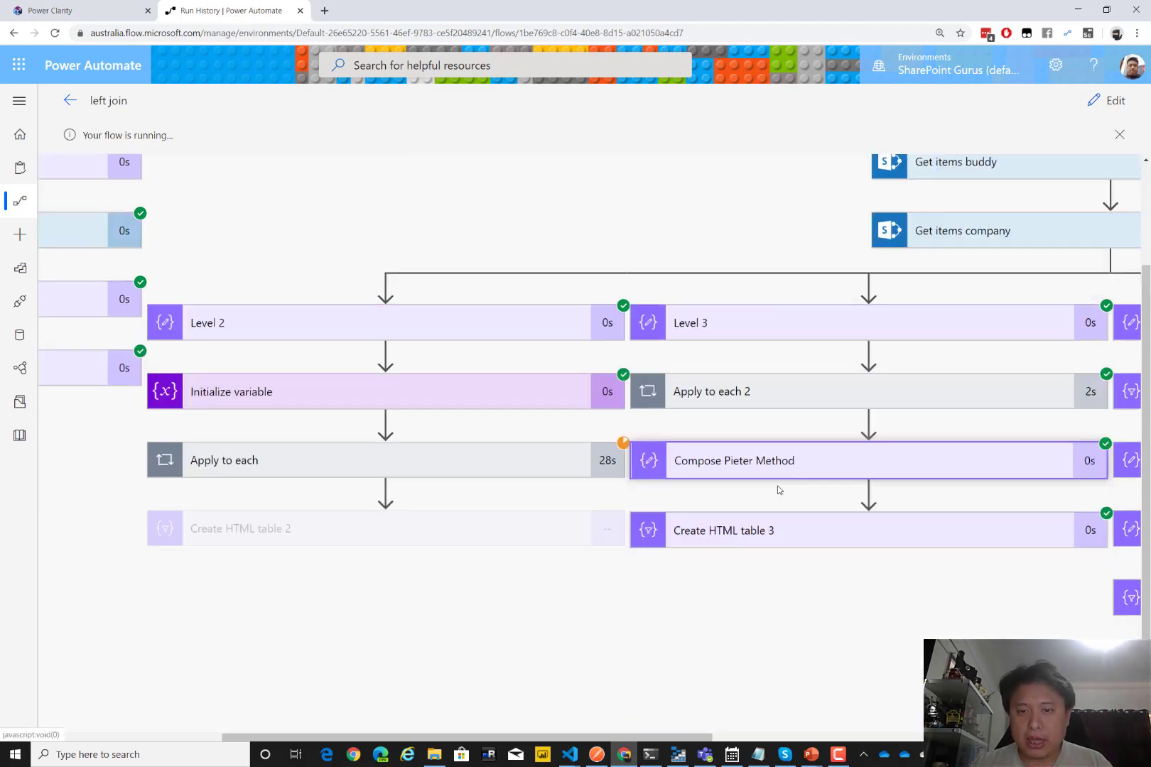
- Examine the input and output table of Create HTML table 3 in the run, then collapse it
left_click(757, 548)
scroll(758, 541, "down", 4)
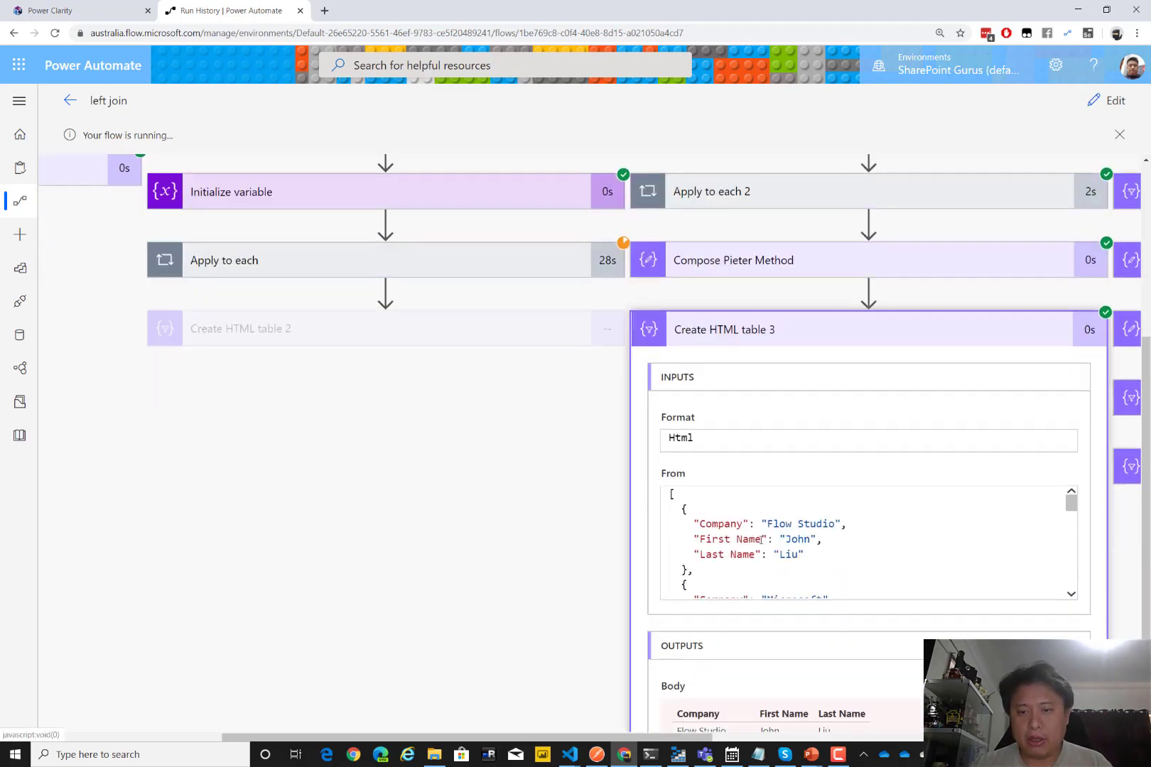
scroll(836, 637, "down", 1)
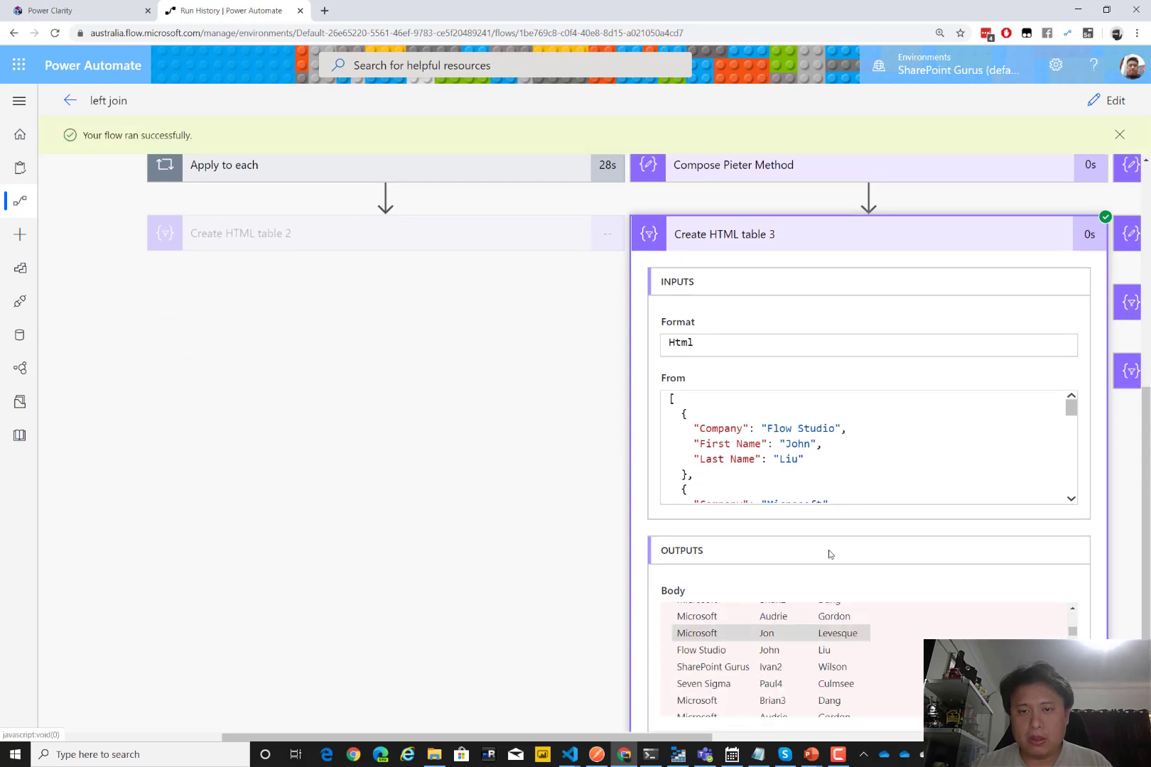
left_click(784, 236)
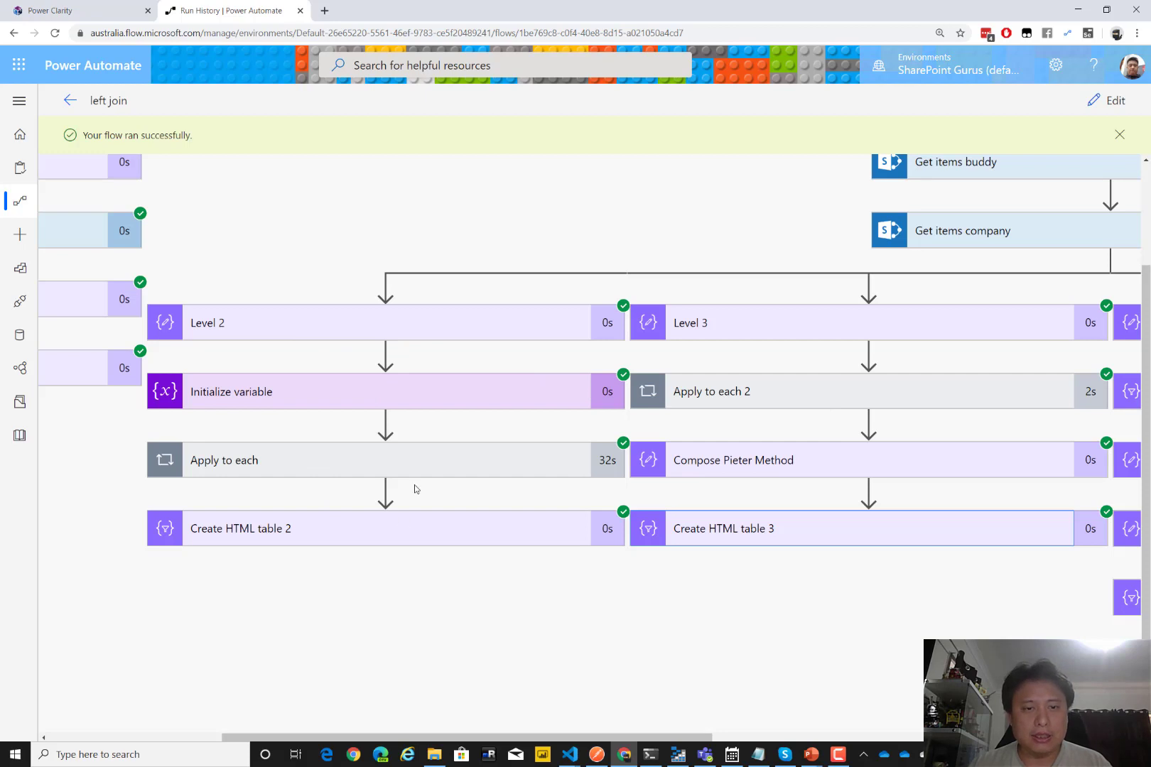
- Expand Level 2's Apply to each loop in the run to check its iterations, collapse it, and look over the Level 4 and Level 5 branches
left_click(411, 462)
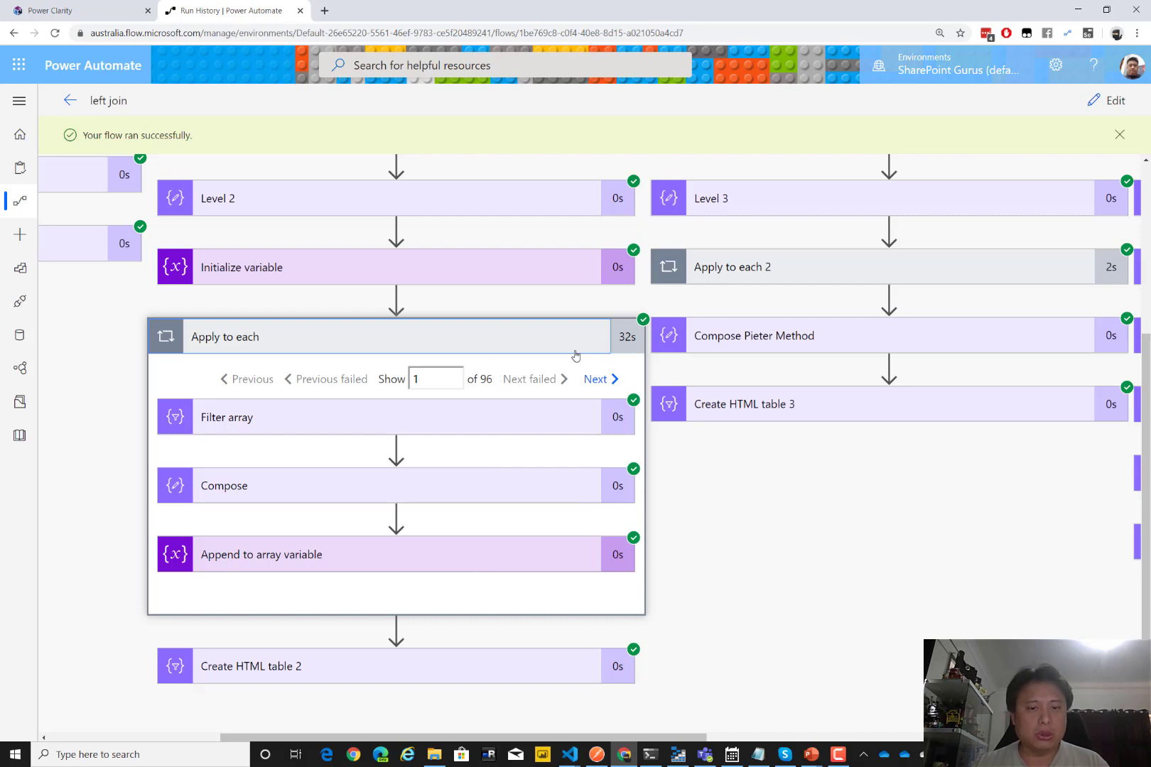
left_click(505, 329)
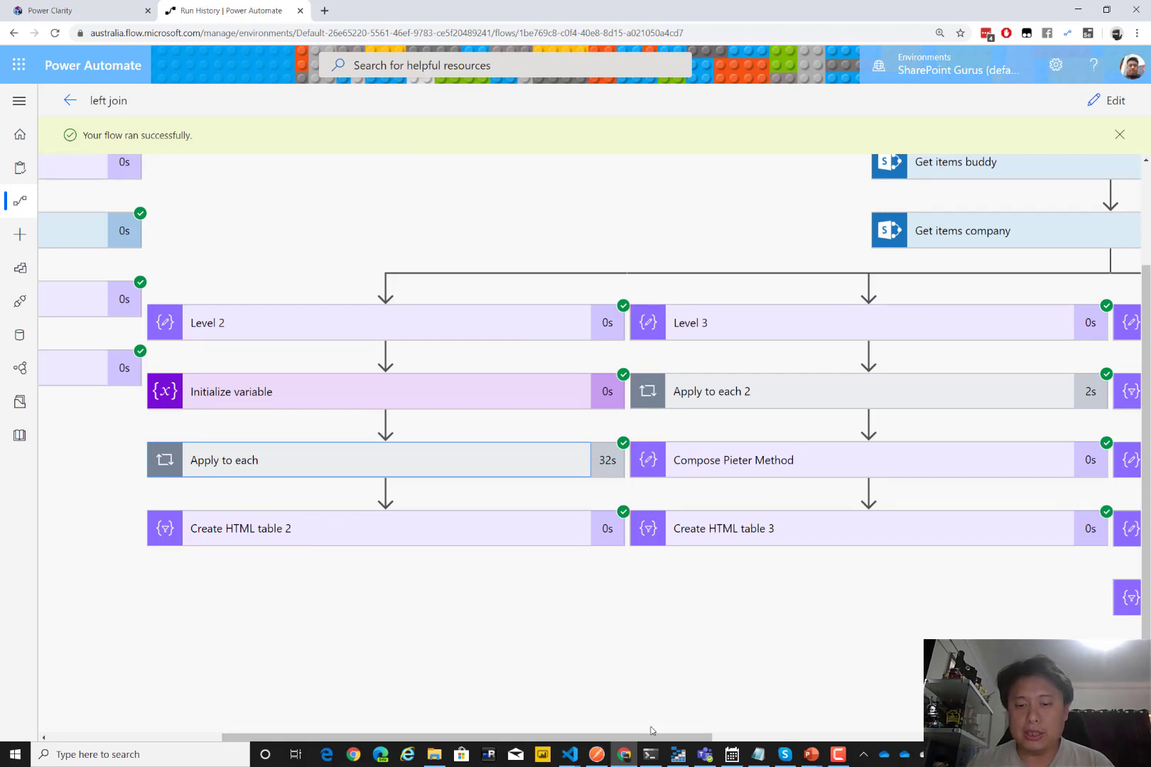
left_click_drag(646, 743, 689, 743)
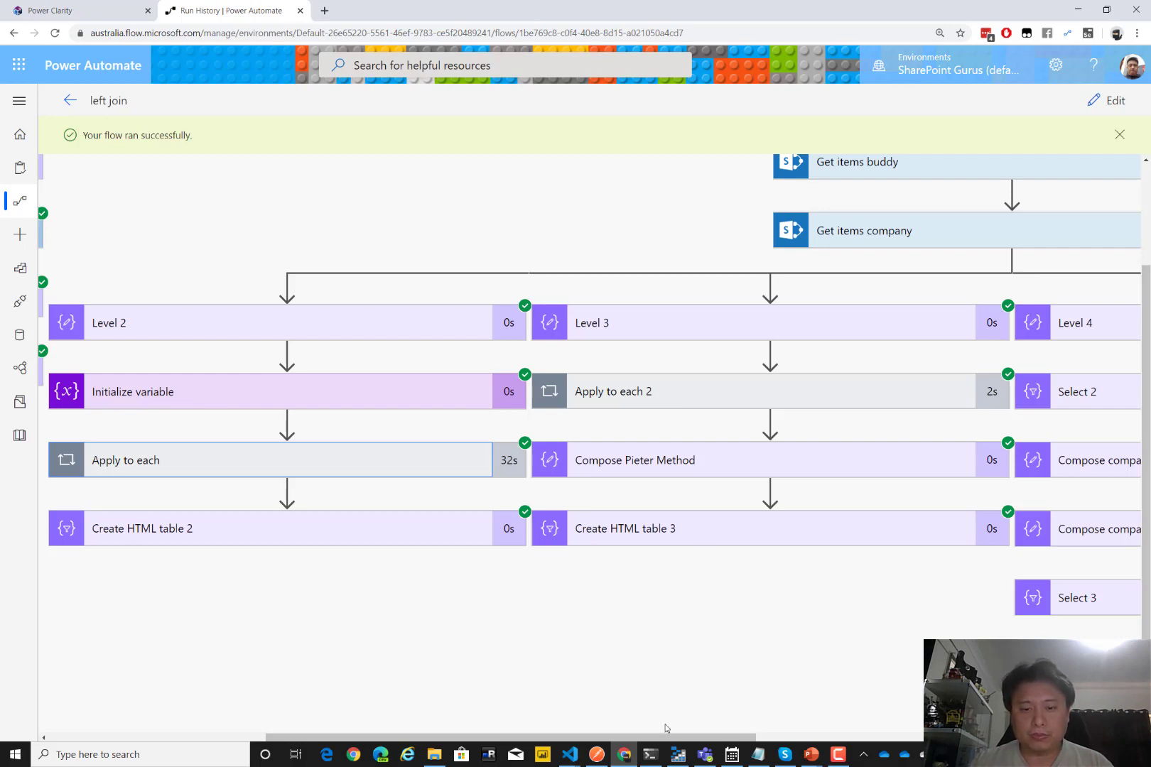
left_click_drag(666, 736, 1038, 736)
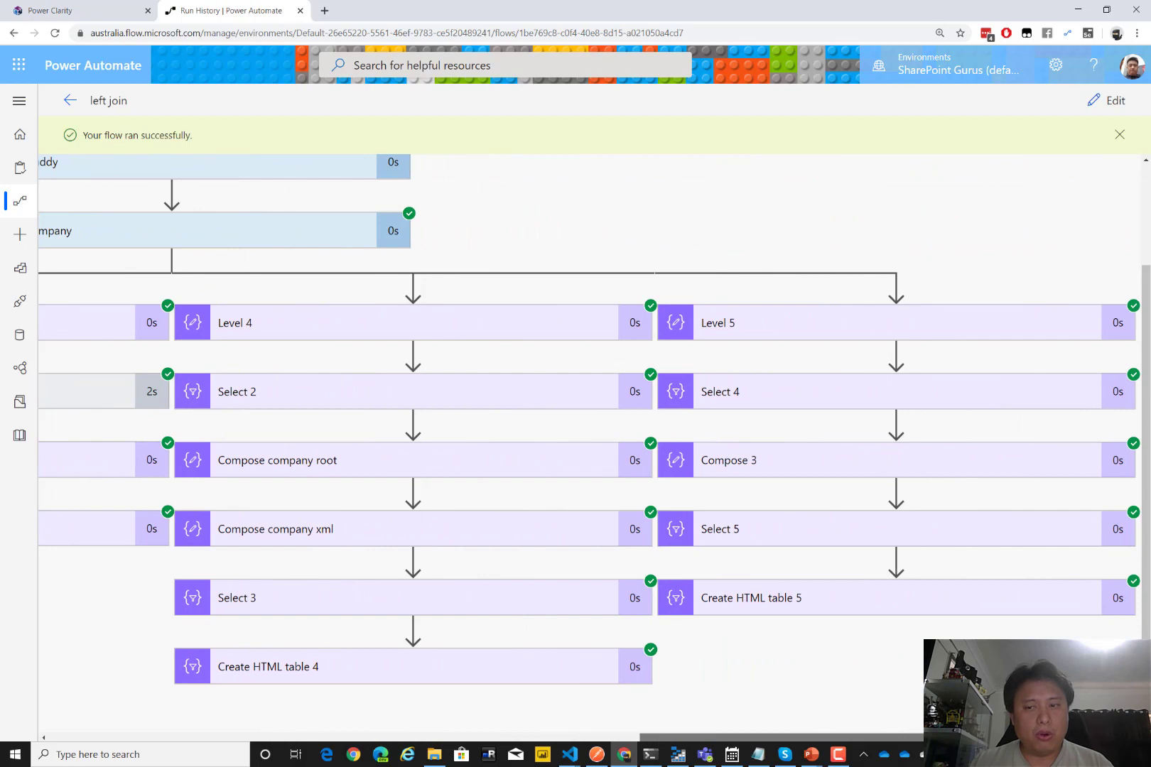
- Return to editing the flow and collapse Level 3's Apply to each 2 loop
left_click(1112, 104)
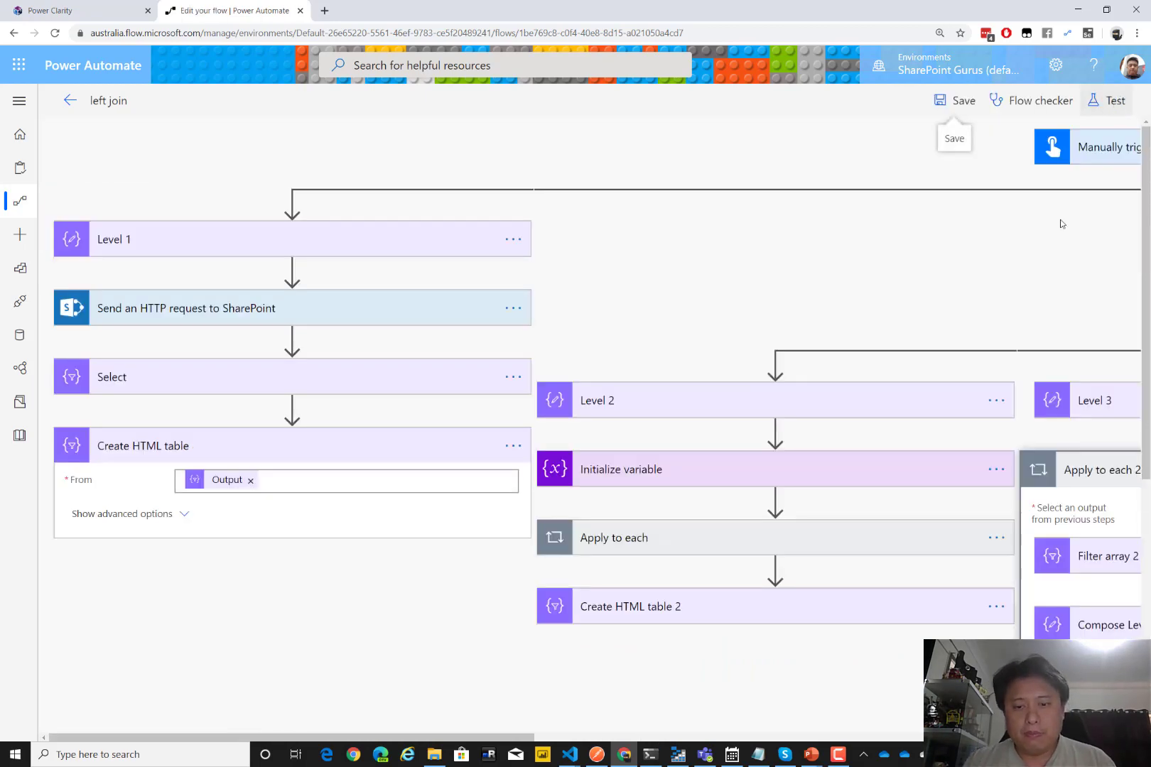
left_click_drag(505, 736, 964, 737)
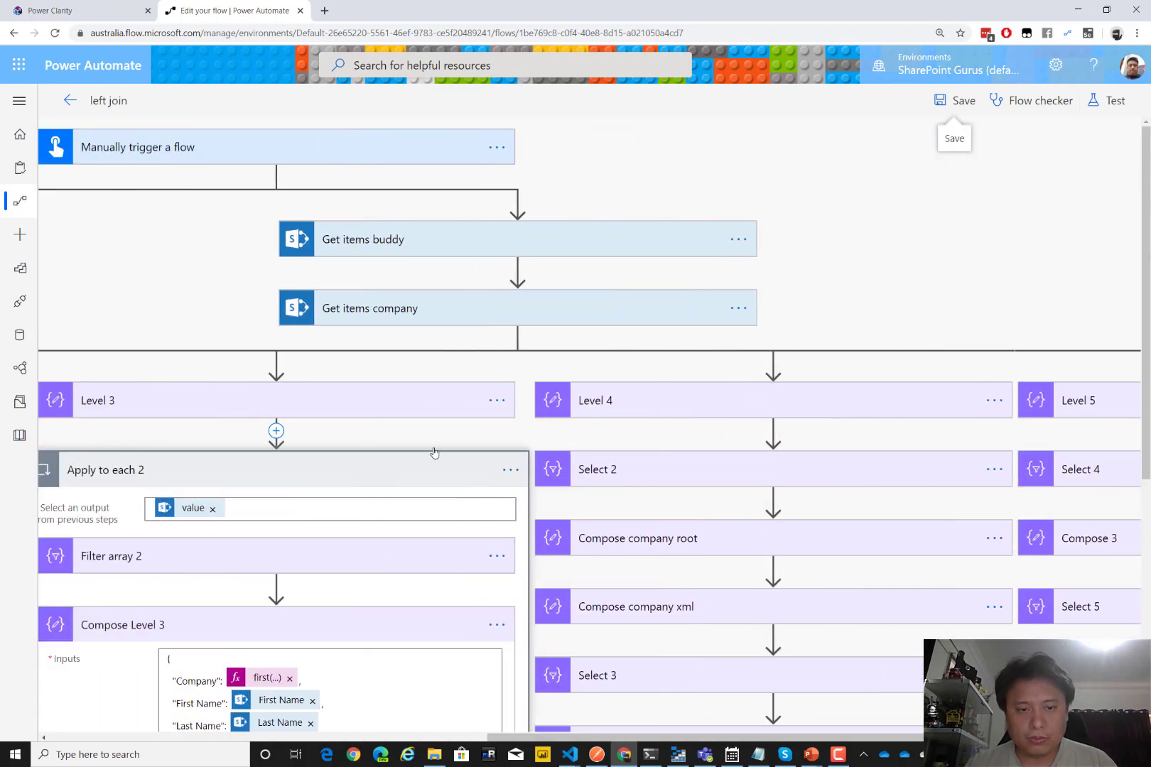
left_click(406, 470)
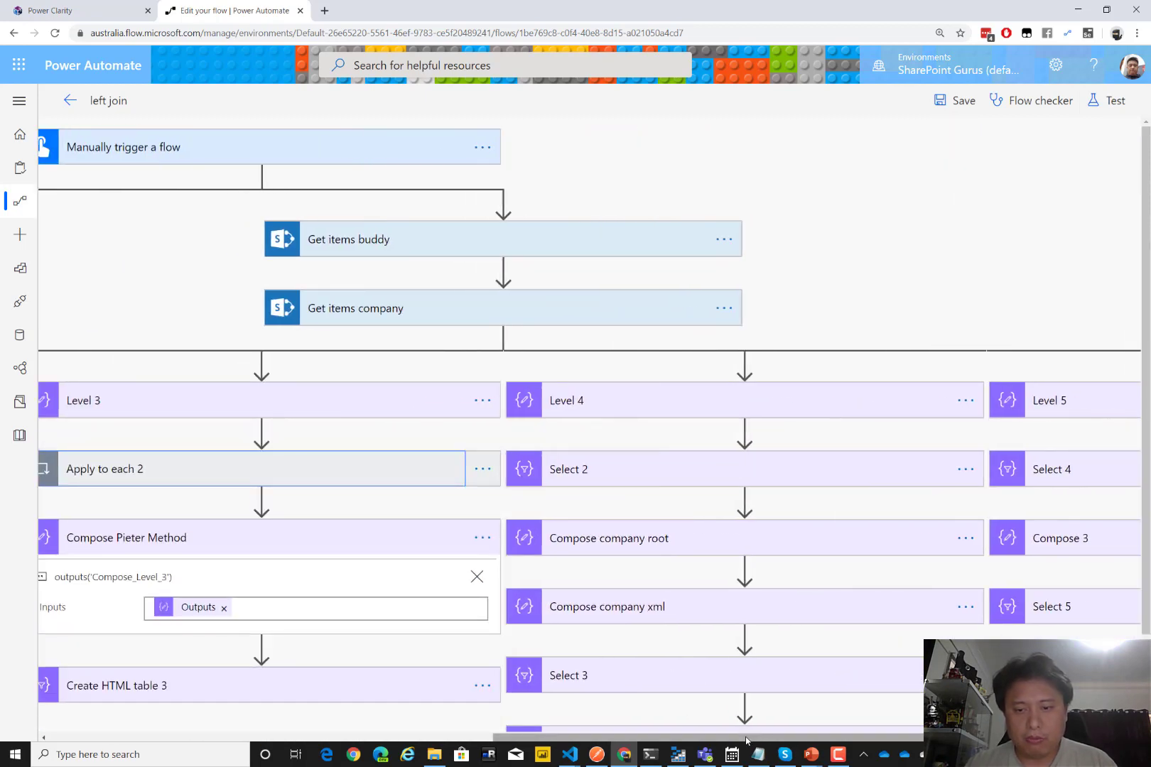
- Open Select 2 in the Level 4 branch to review its source and its ID and Company mappings
left_click_drag(746, 740, 892, 740)
scroll(480, 470, "down", 2)
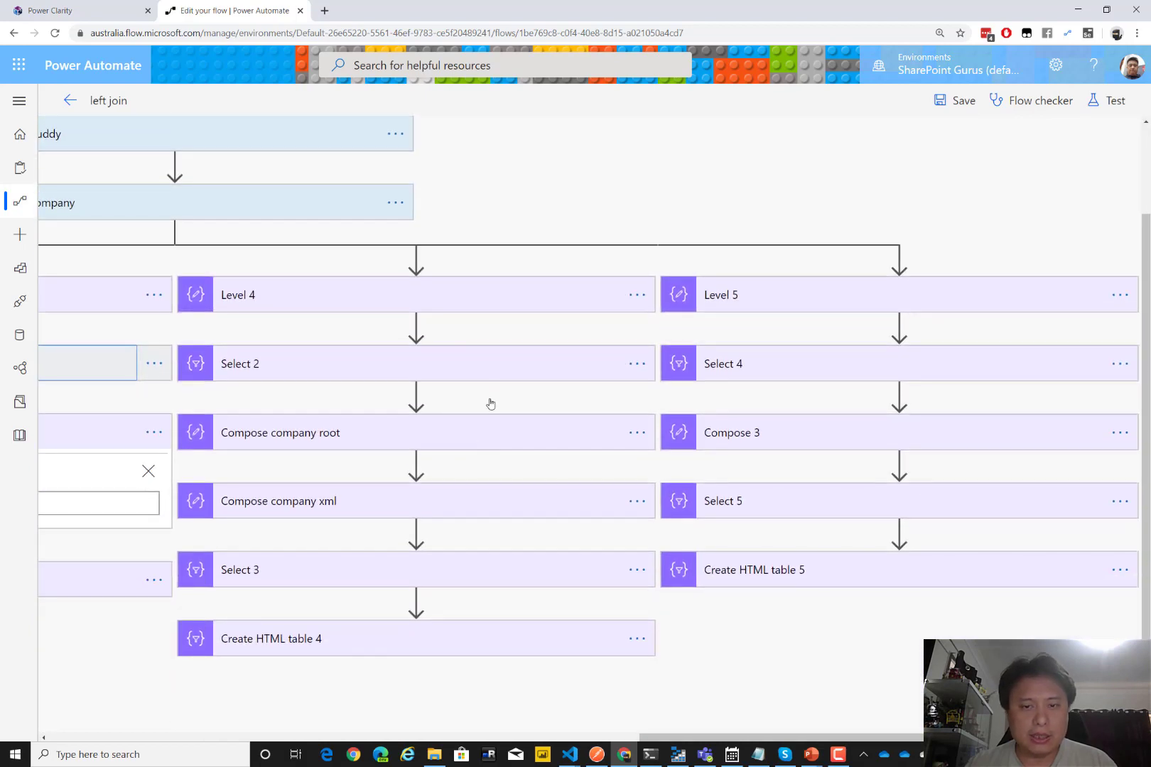
left_click(490, 363)
scroll(577, 445, "down", 1)
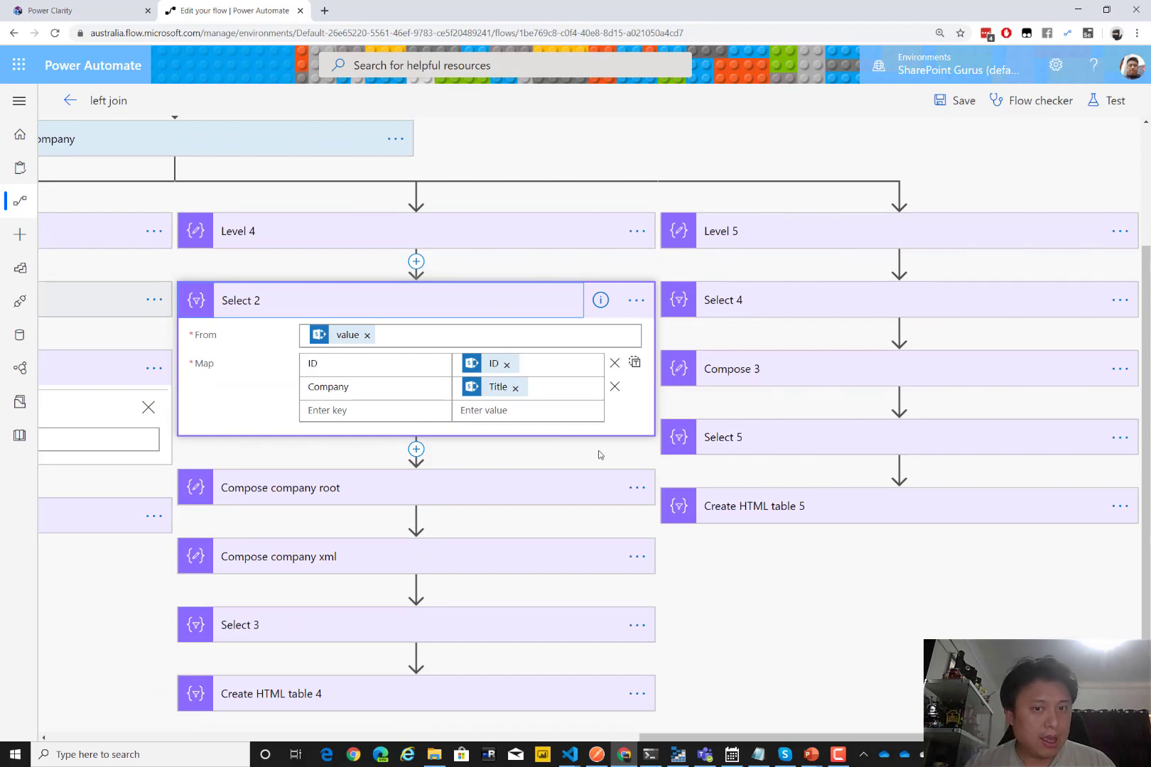
- Check the source of Select 2, collapse it, and open Compose company root to review its root and items structure
mouse_move(349, 338)
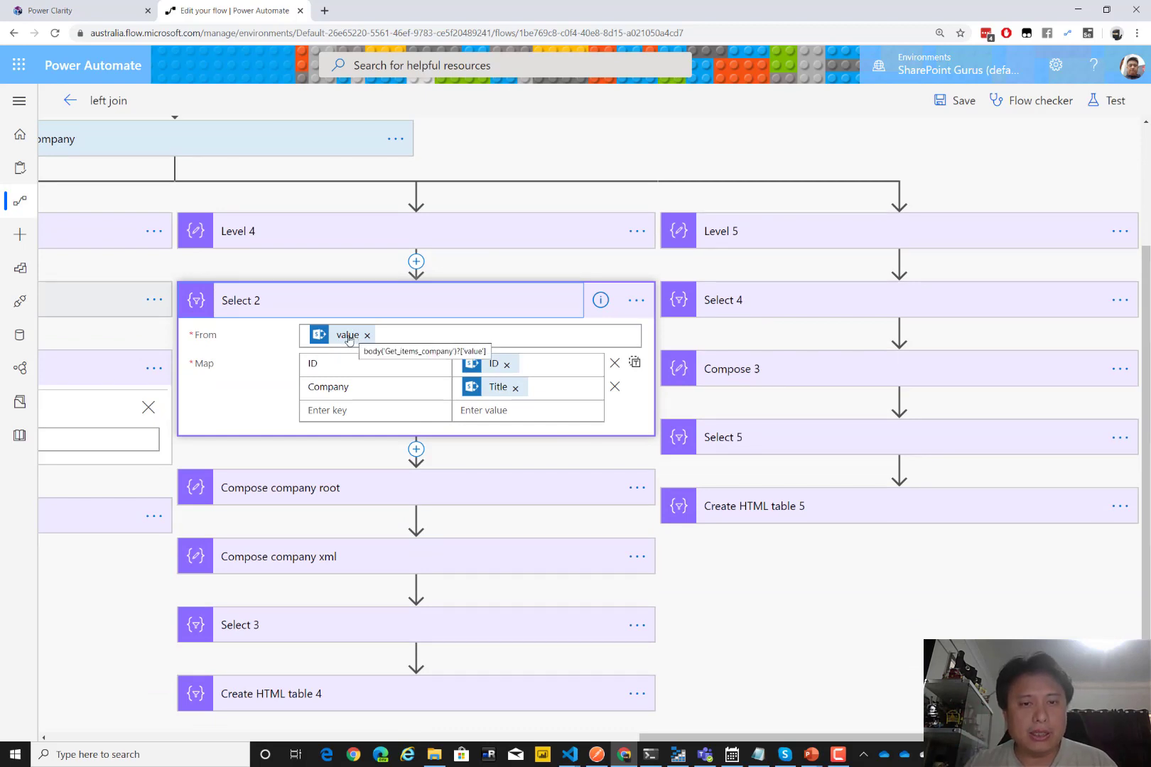
scroll(573, 436, "down", 1)
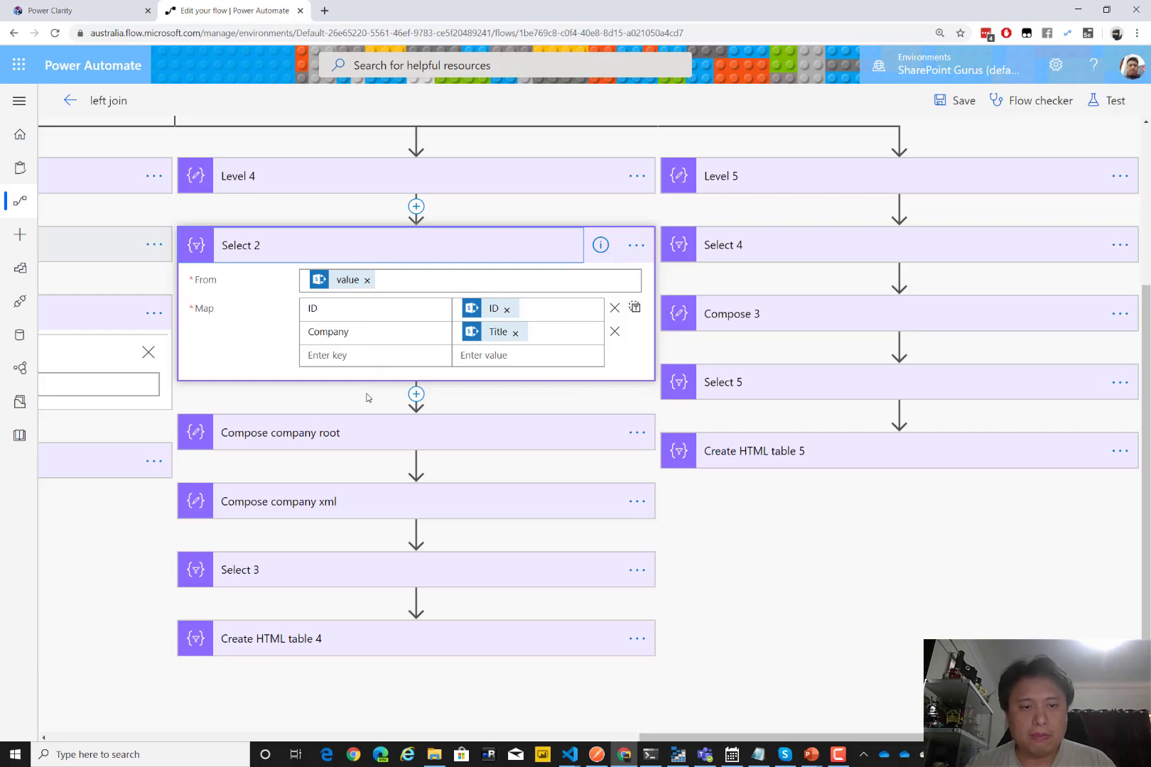
left_click(360, 255)
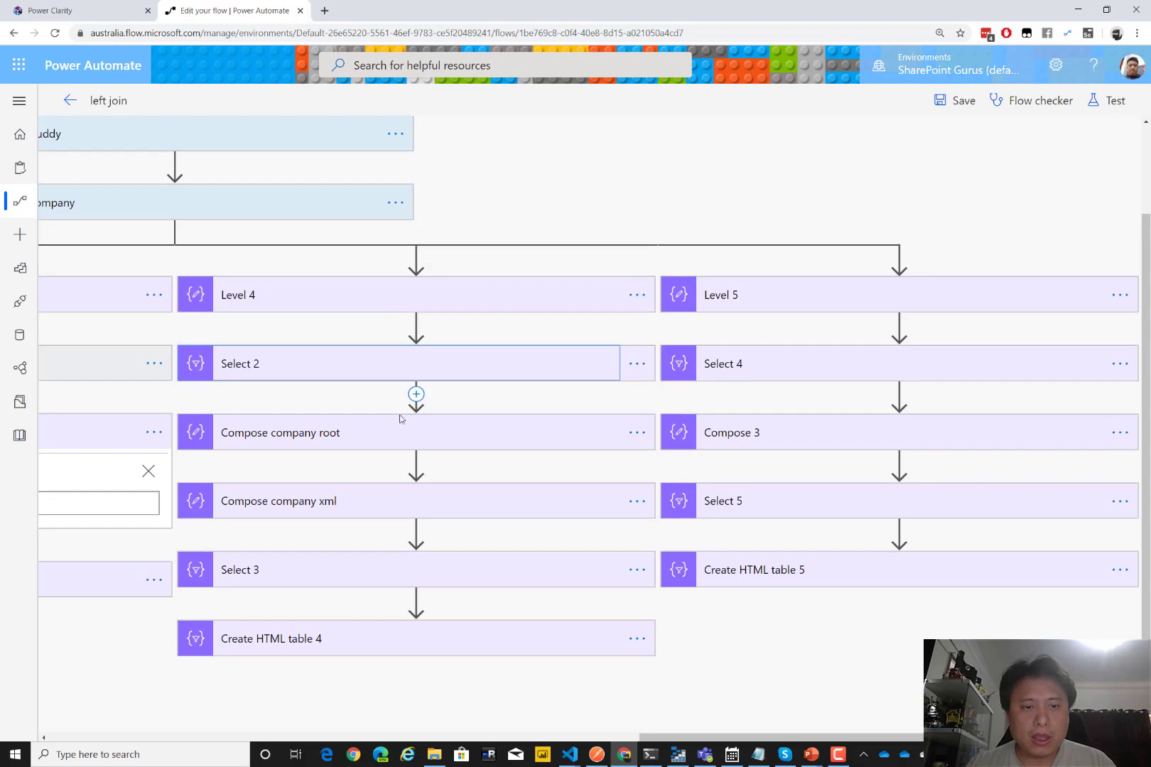
left_click(417, 440)
scroll(498, 450, "down", 1)
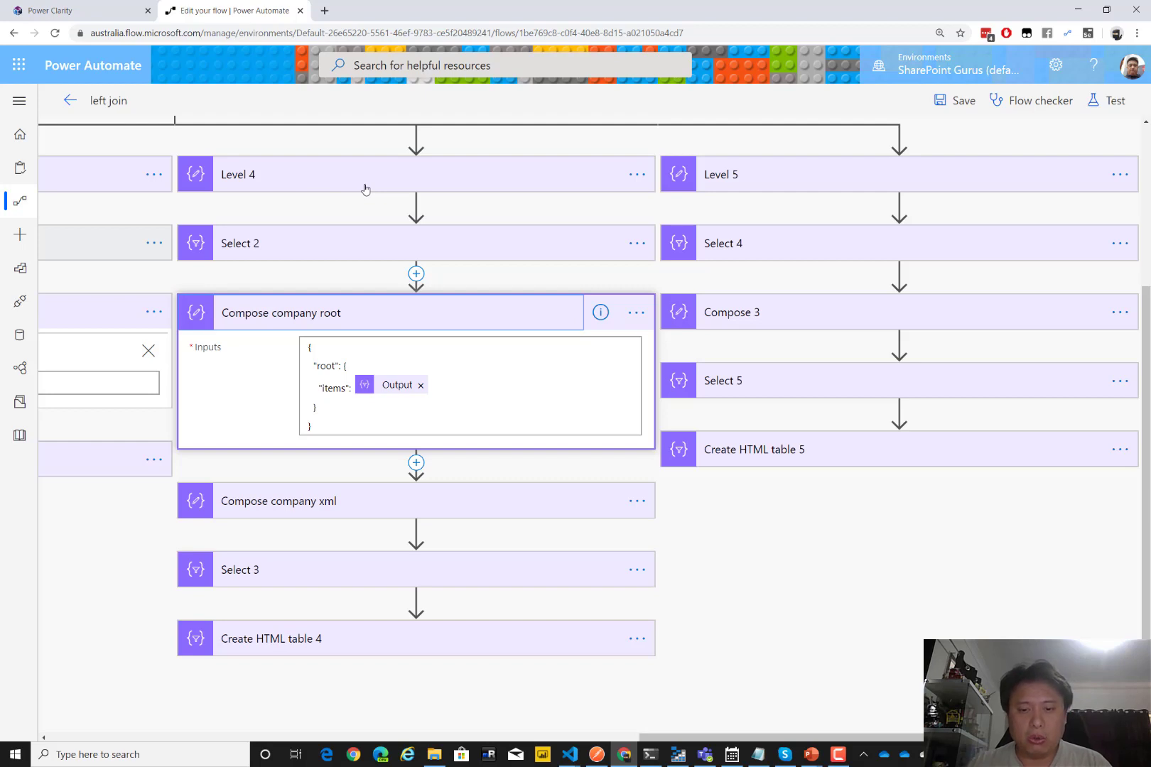
- Open Select 3 in the Level 4 branch and copy the expression behind its Company mapping
left_click(331, 584)
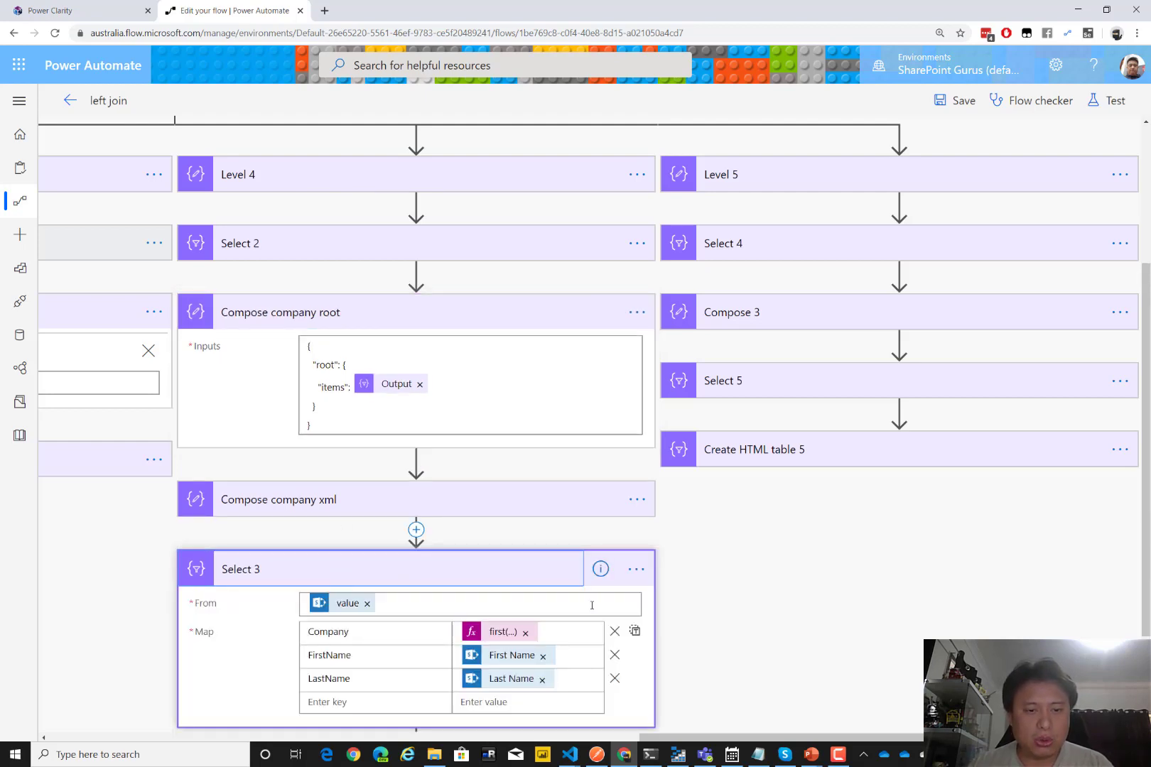
scroll(497, 568, "down", 2)
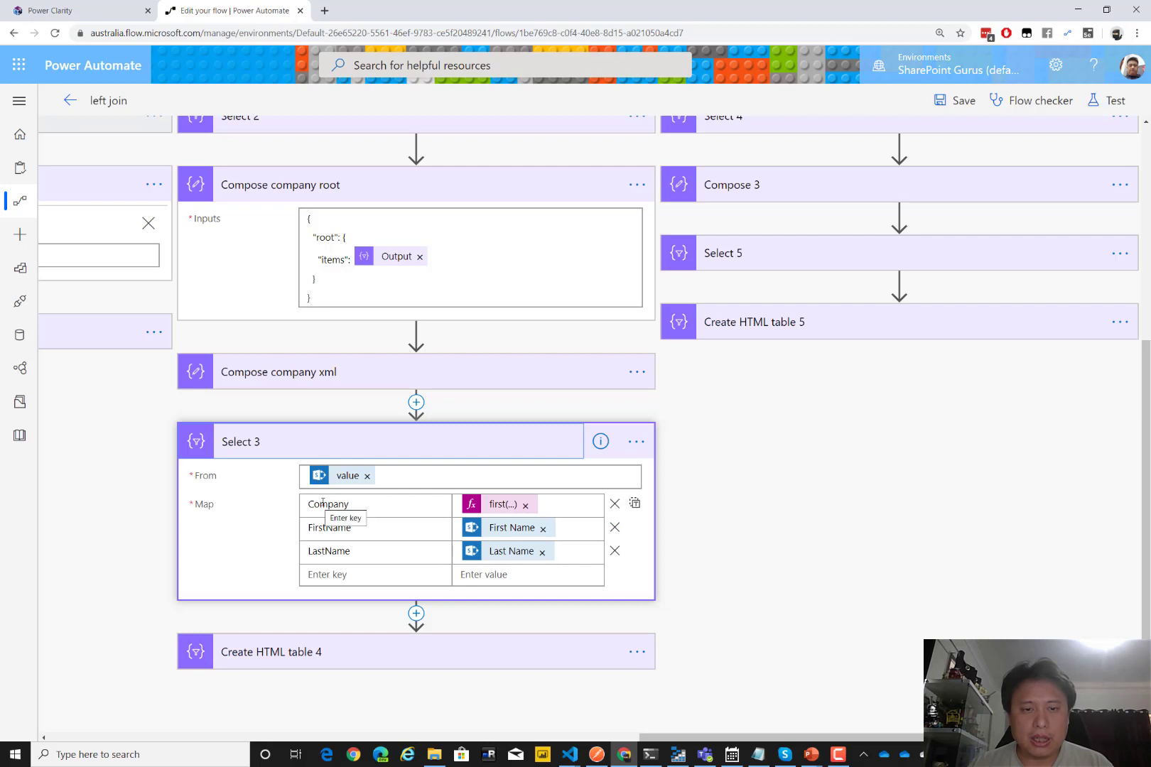
left_click(499, 506)
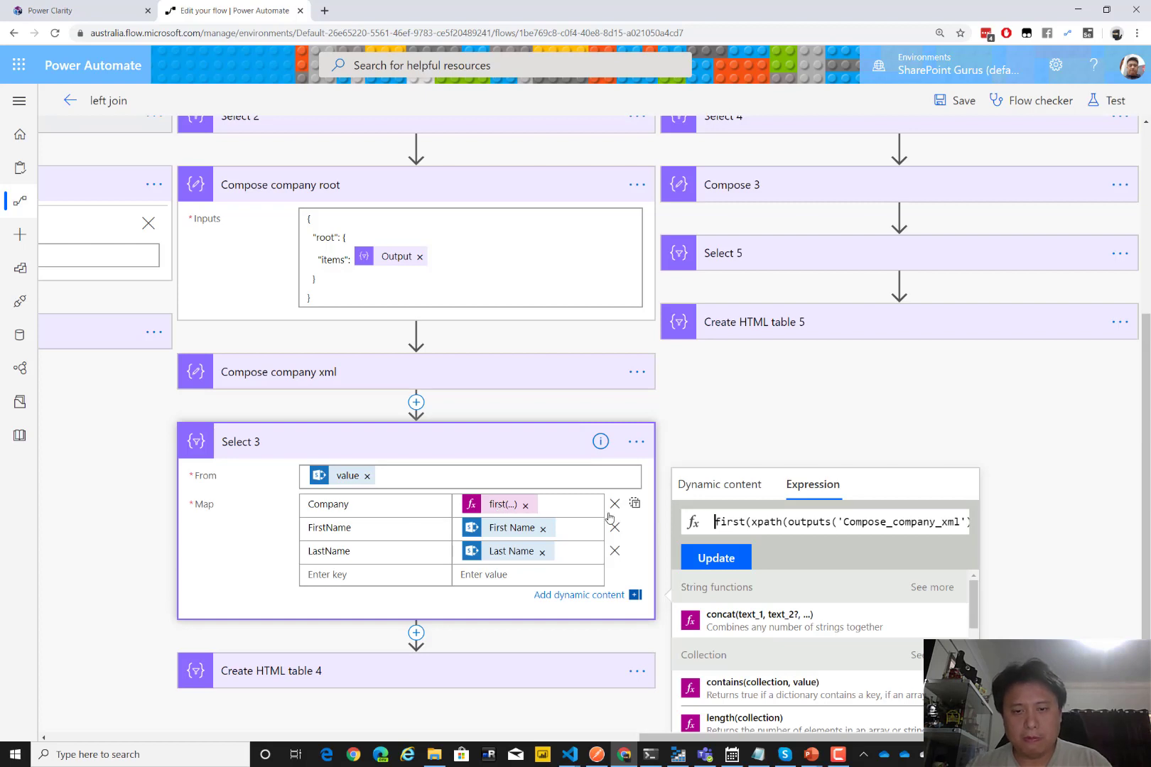
left_click(765, 439)
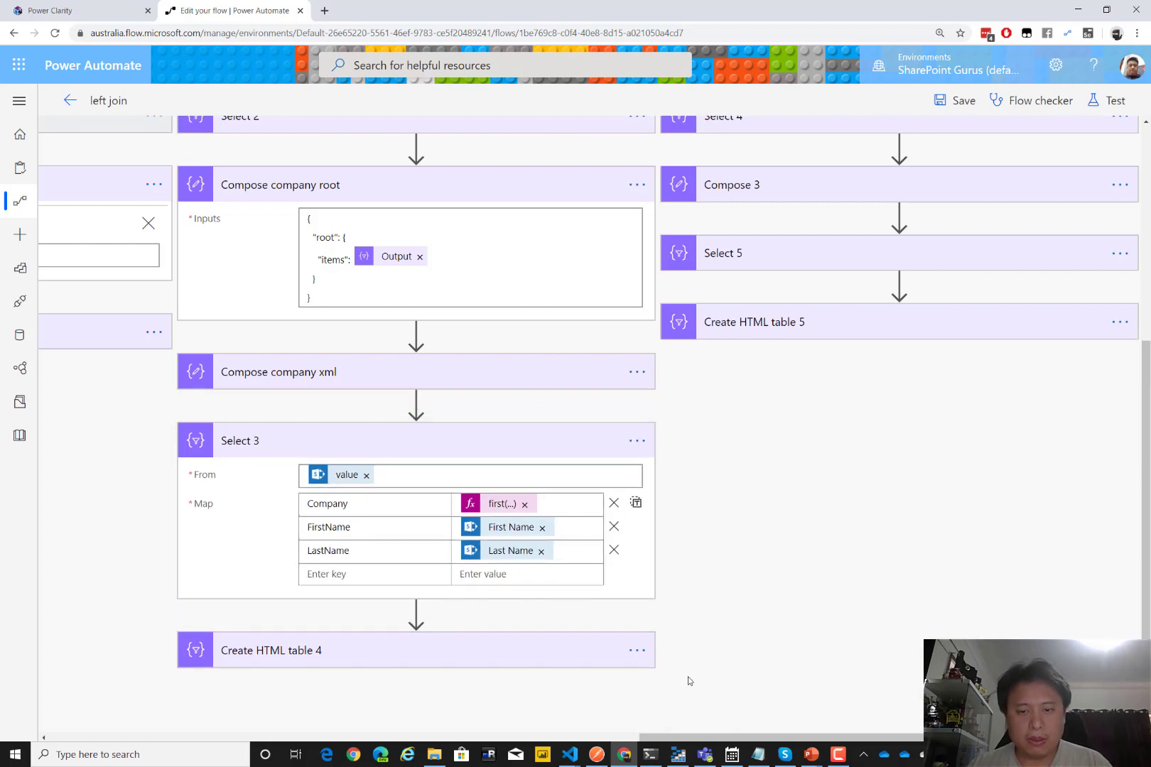
- Paste first(xpath(outputs('Compose_company_xml'), concat('/root/items[ID=',item()?['WorkCompany']?['Id'],']/Company/text()'))) into a new Notepad window and move the window off the Select 2 to Select 3 actions
left_click(758, 754)
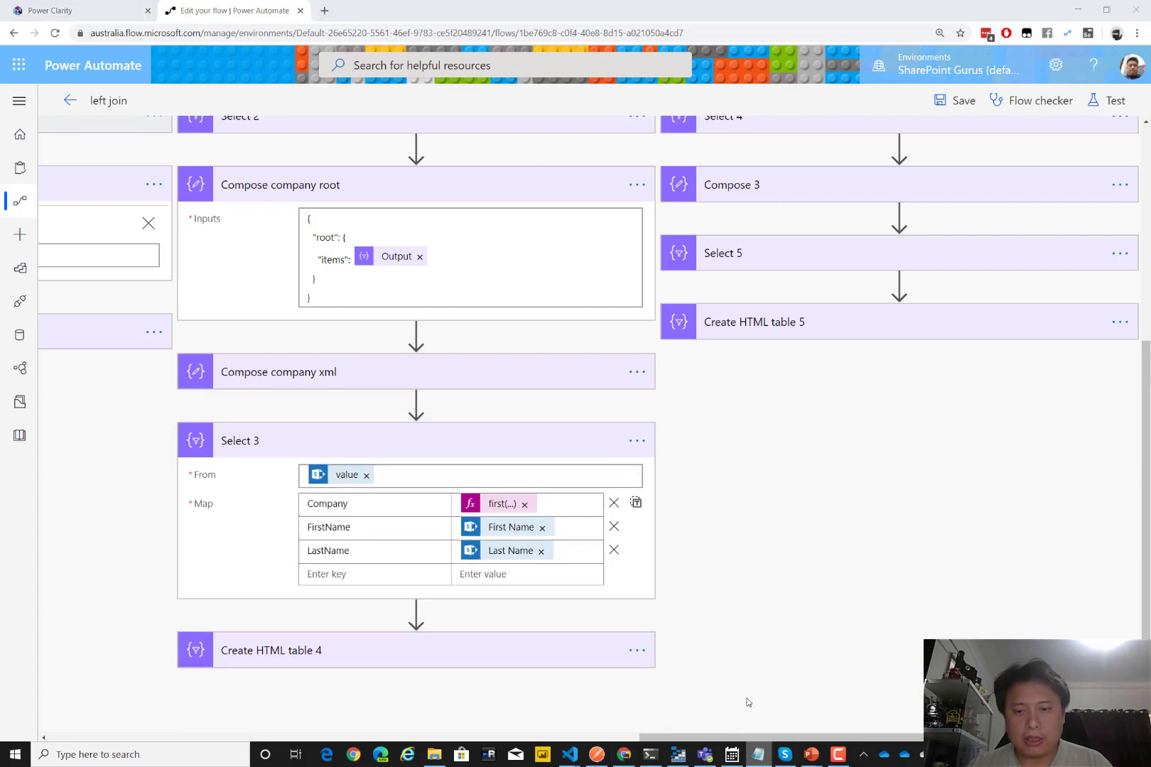
right_click(758, 754)
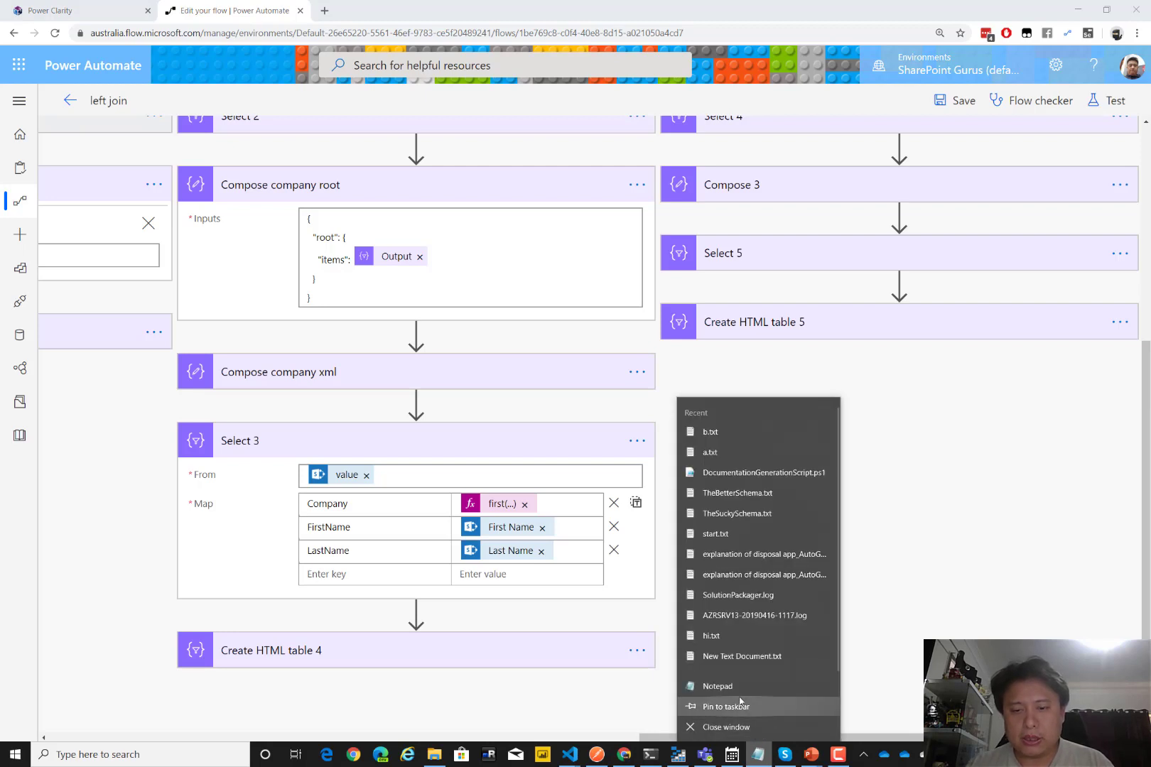
left_click(718, 686)
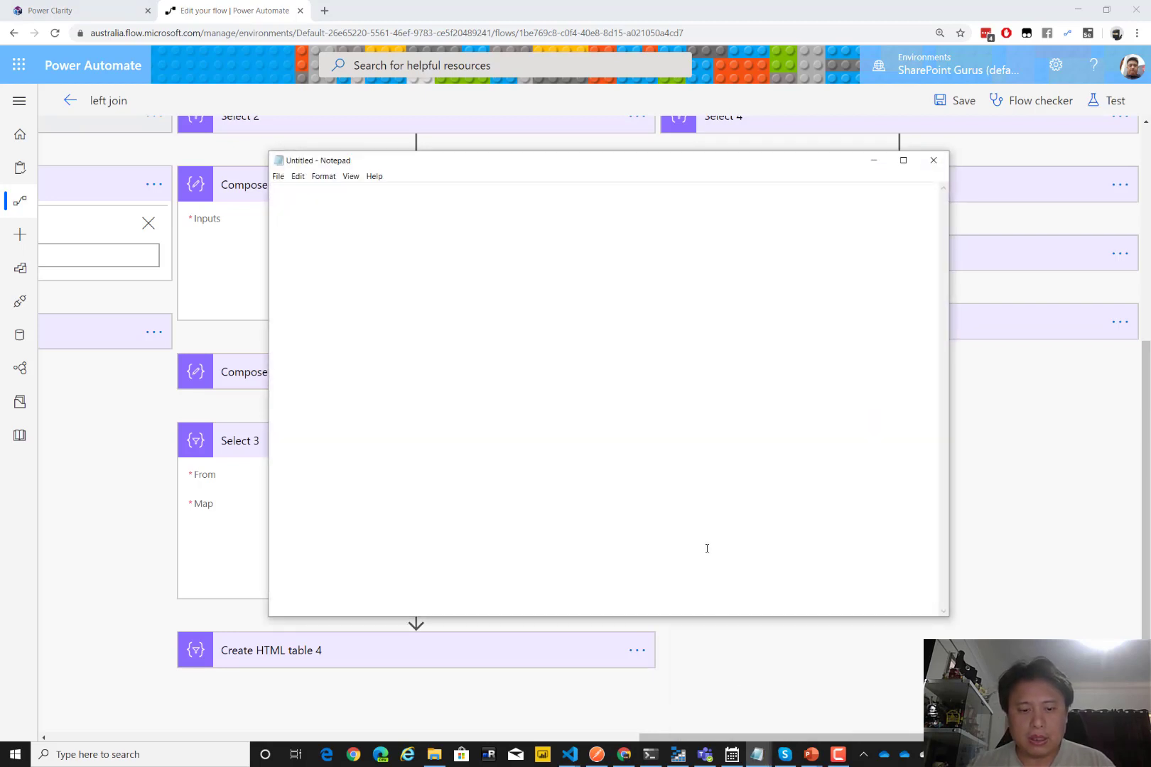
type("first(xpath(outputs('Compose_company_xml'),     concat('/root/items[ID=',item()? ['WorkCompany']?['Id'],']/Company/text()')))")
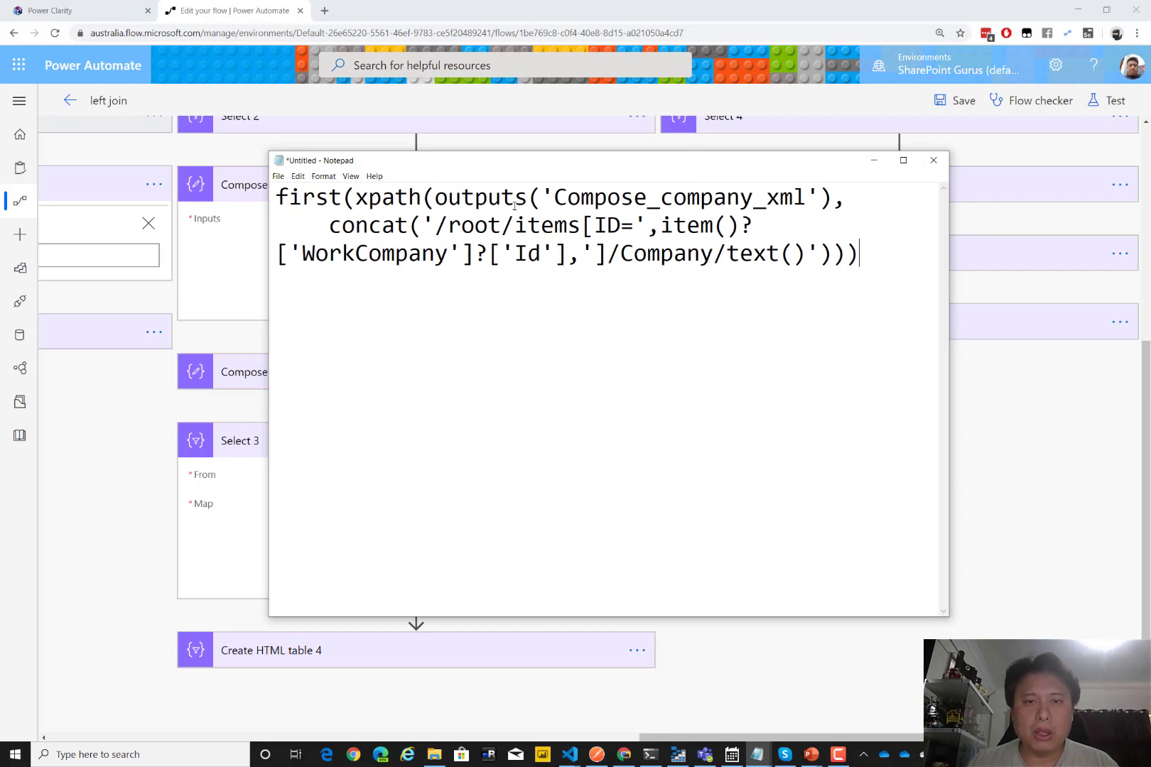
left_click_drag(582, 225, 700, 254)
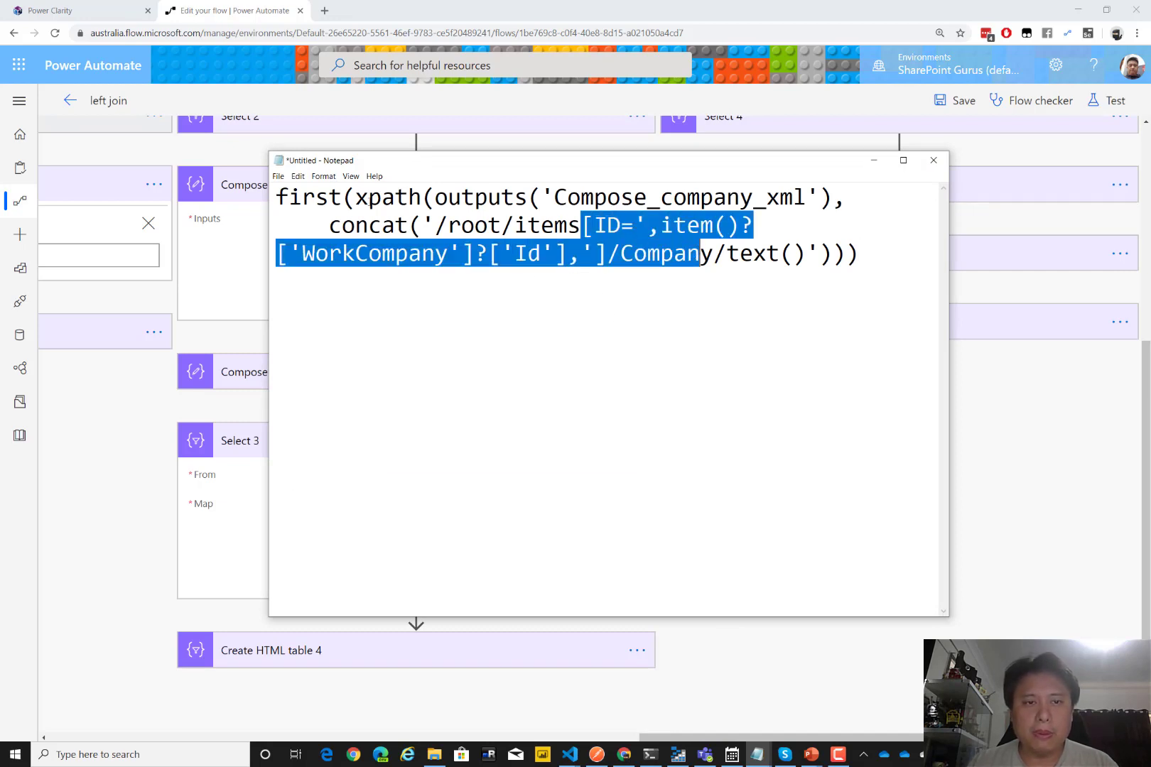
left_click(277, 197)
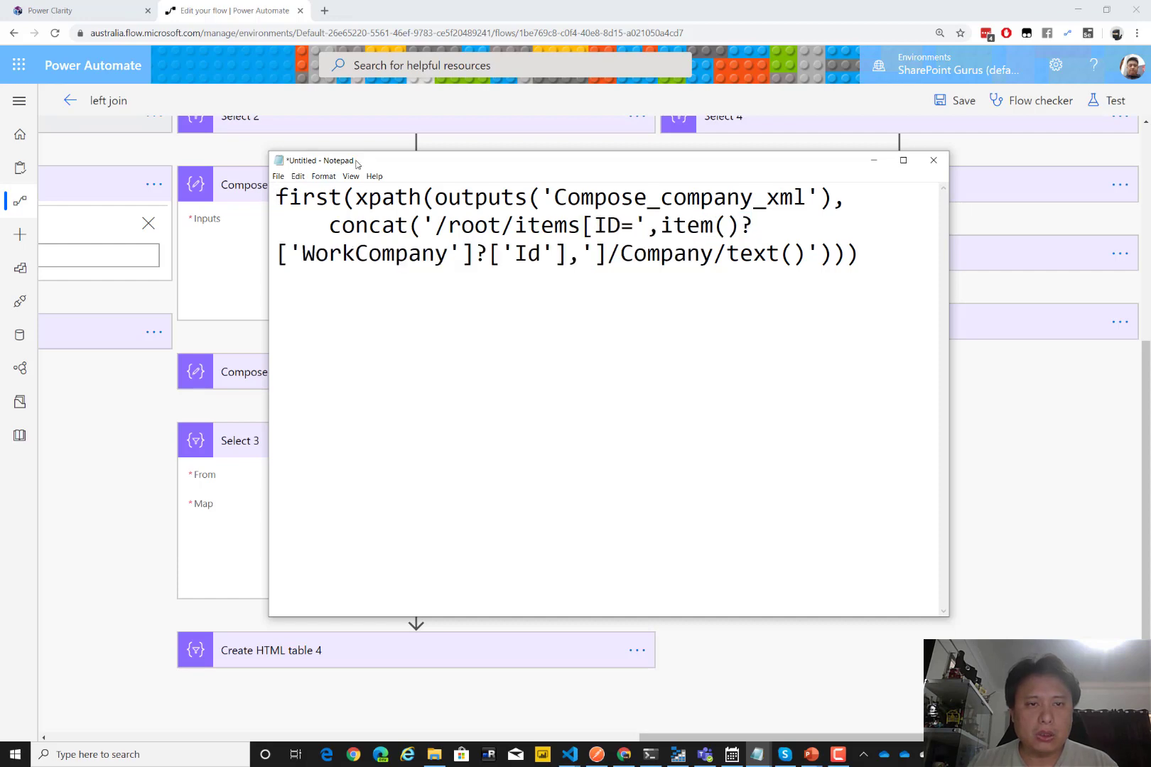
left_click_drag(355, 162, 503, 235)
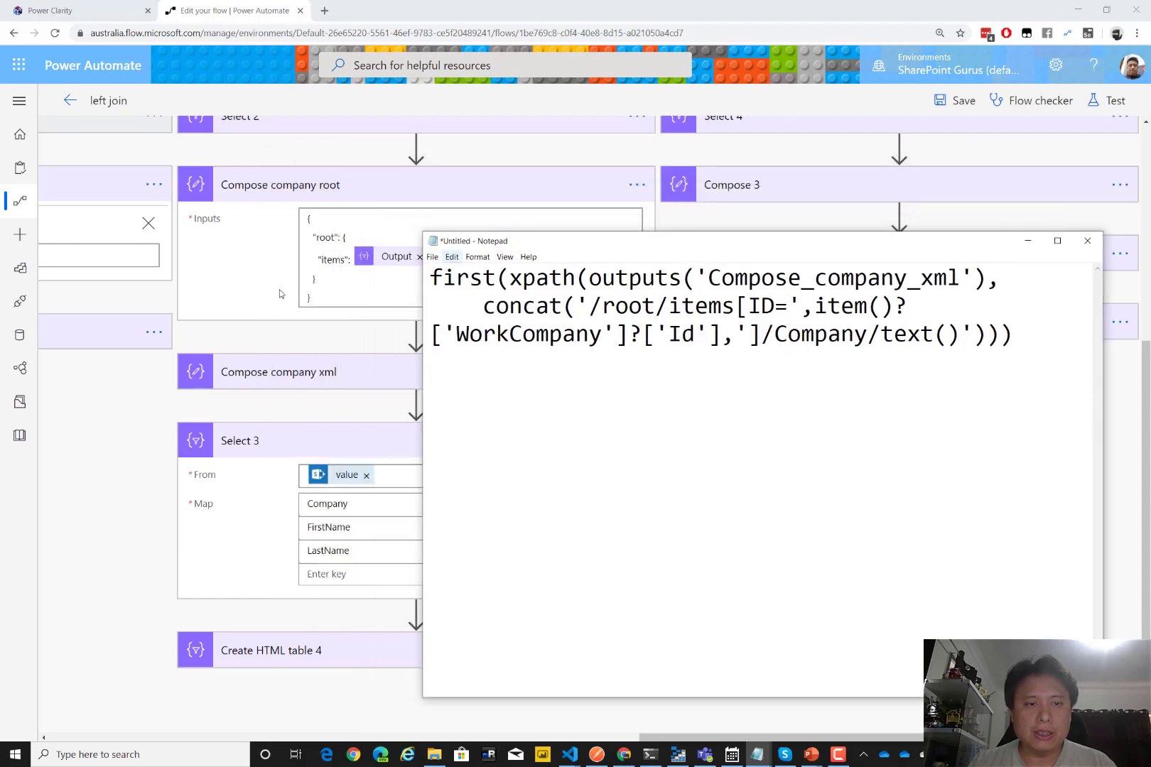
- Return to the flow and open Select 2 to review its ID and Company keys
left_click(112, 428)
scroll(134, 437, "up", 3)
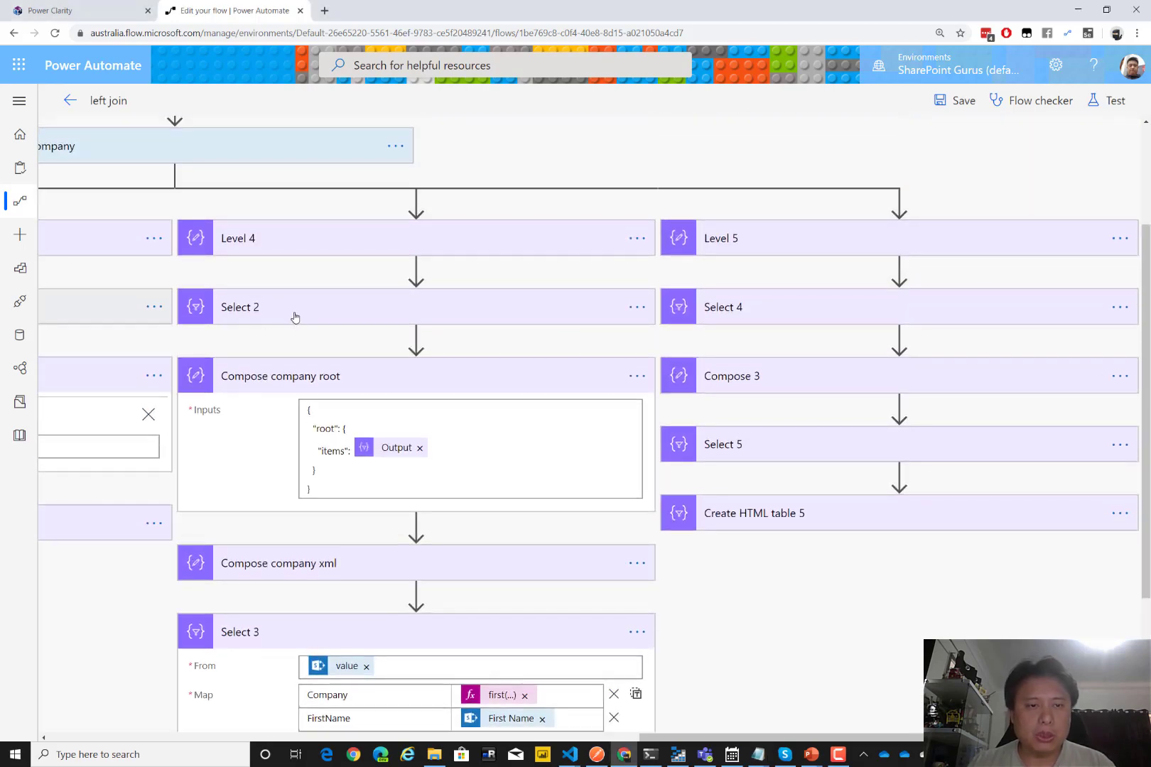
left_click(295, 317)
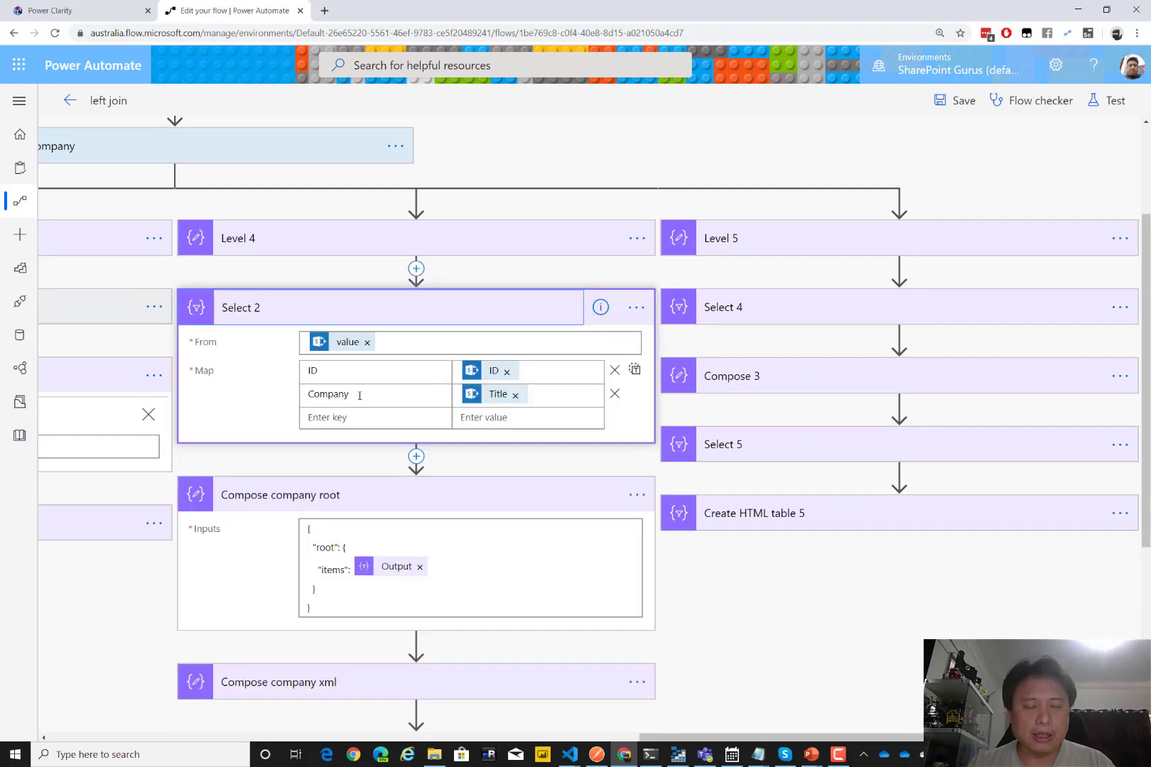
- Switch to Notepad and add two sample records below the expression: ID and COmpany, a blank line, and ID and Company
key("alt+Tab")
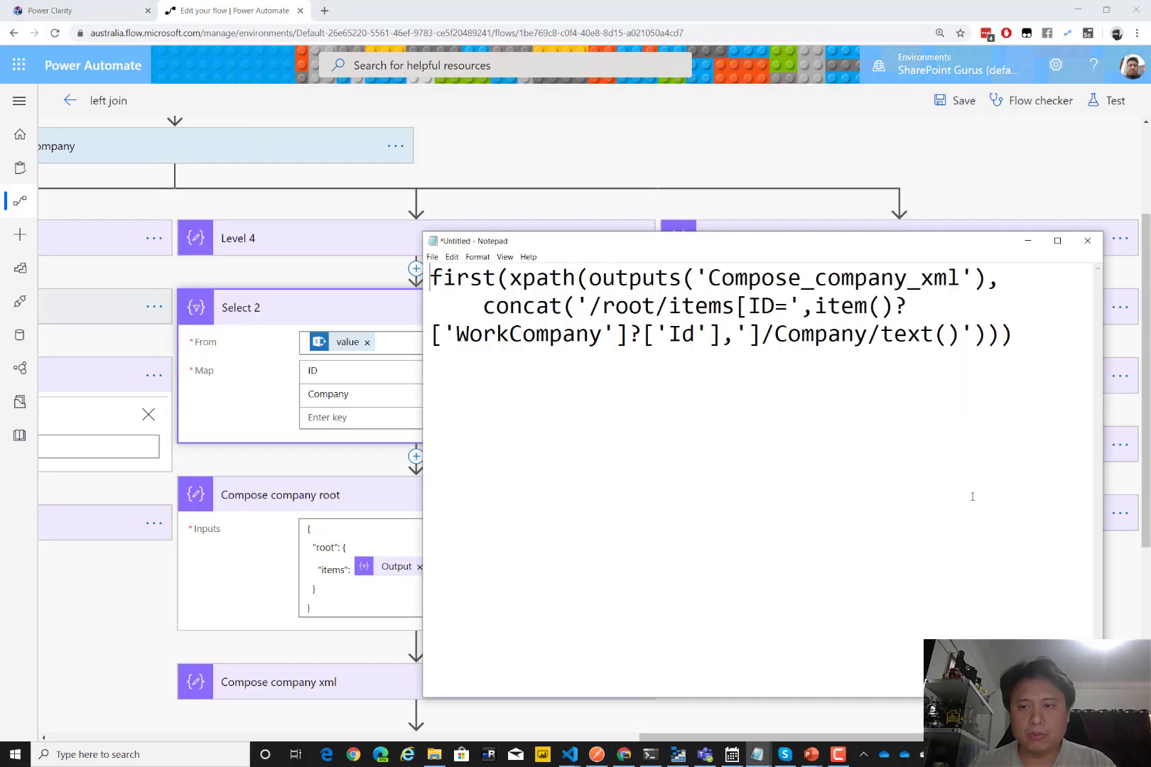
left_click(973, 496)
key("Return")
key("Return")
key("Return")
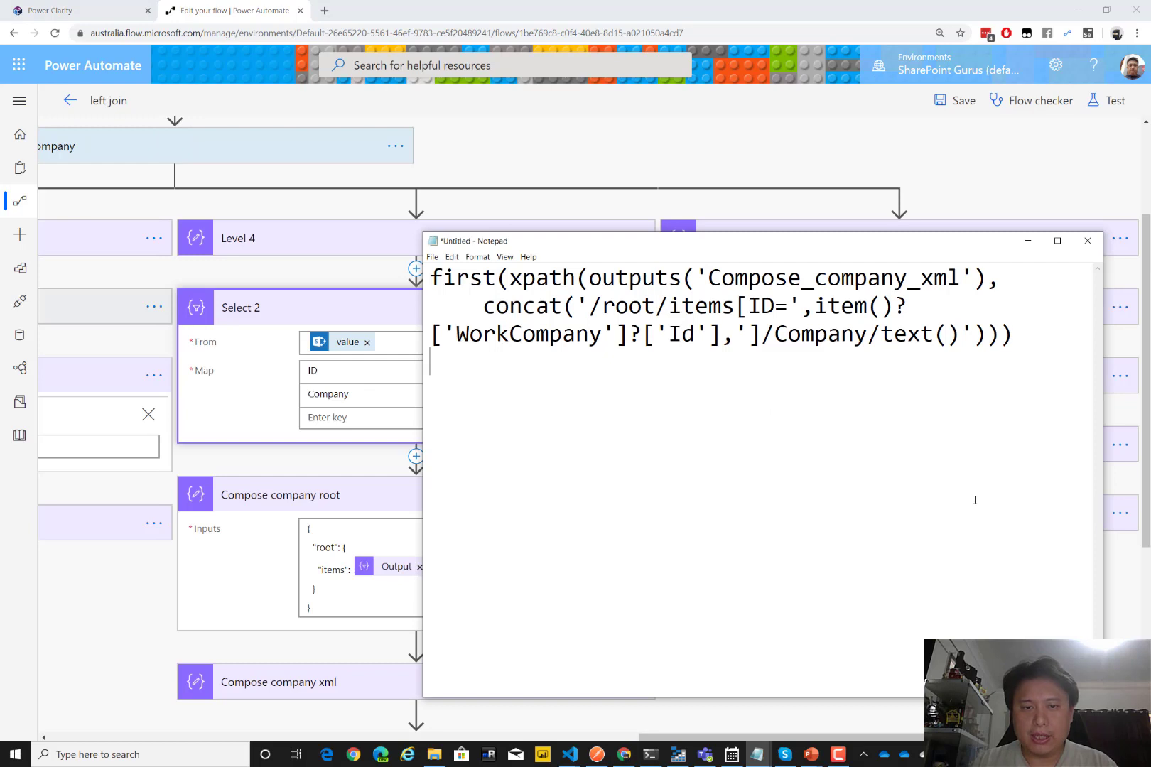
type("ID")
key("Return")
type("COmpany")
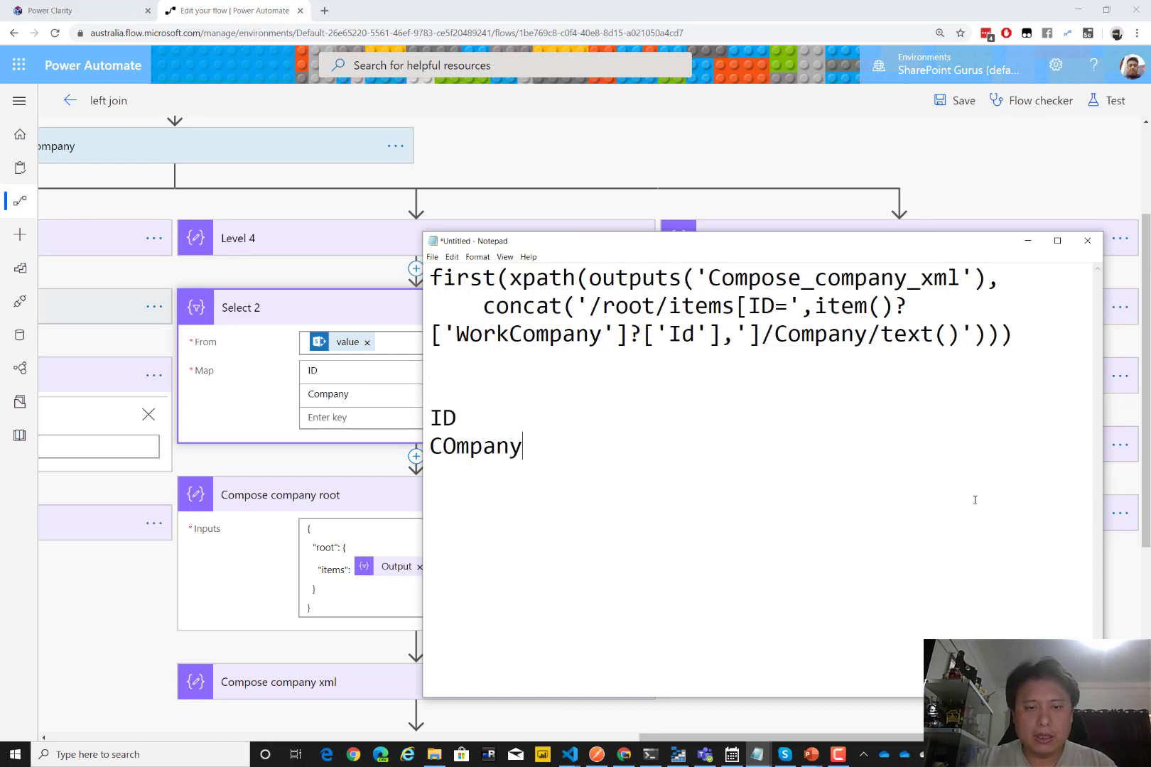
key("Return")
type("ID")
key("Return")
type("Company")
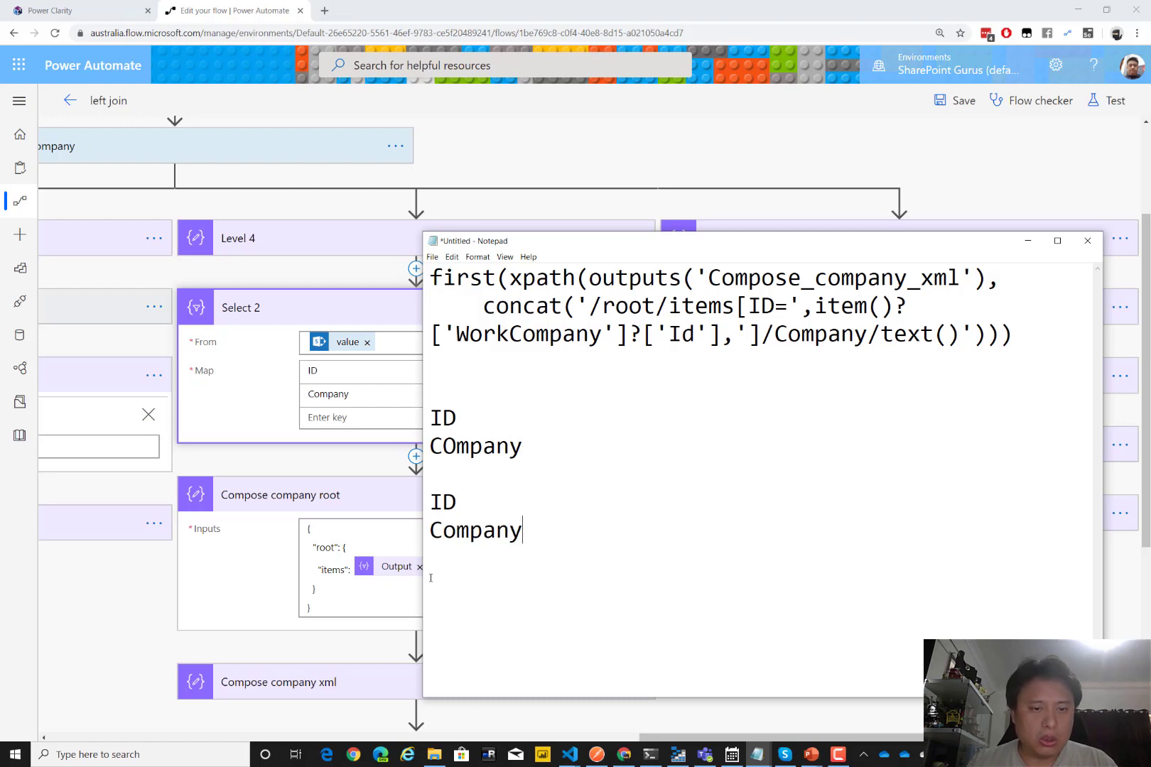
- Add a root line above the sample records in the notes and indent both ID and Company pairs beneath it
left_click(453, 398)
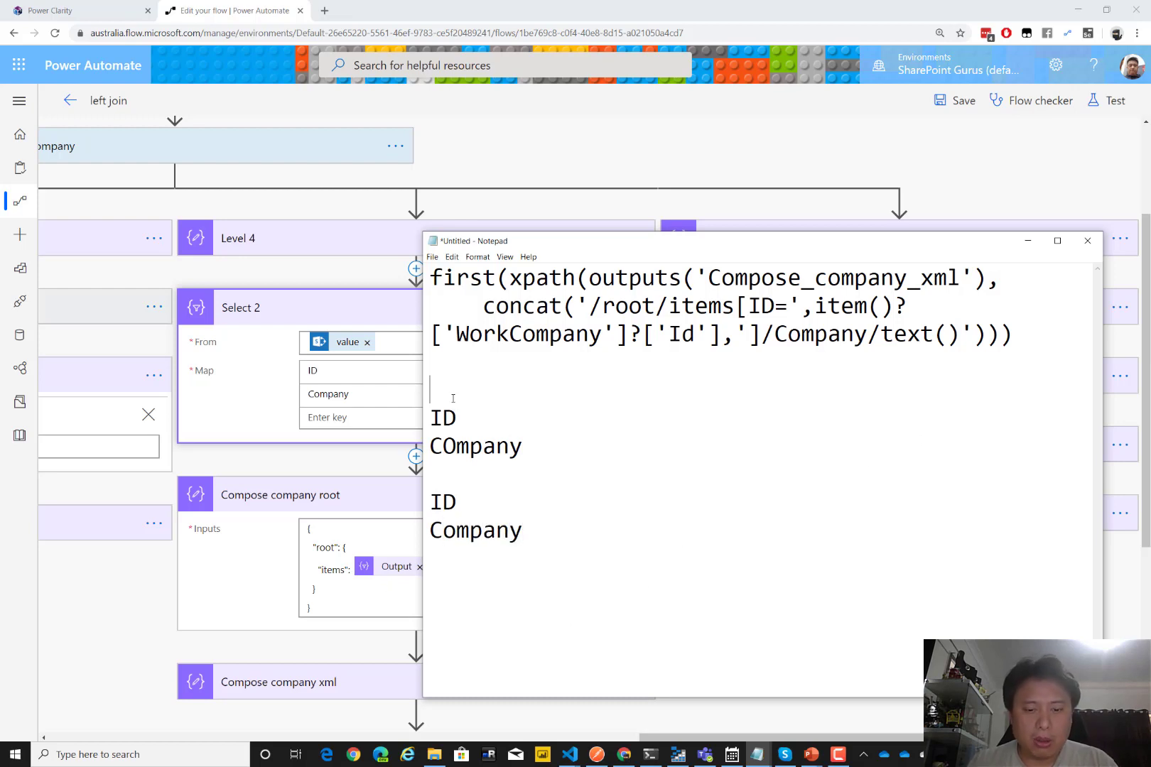
type("root")
key("Right")
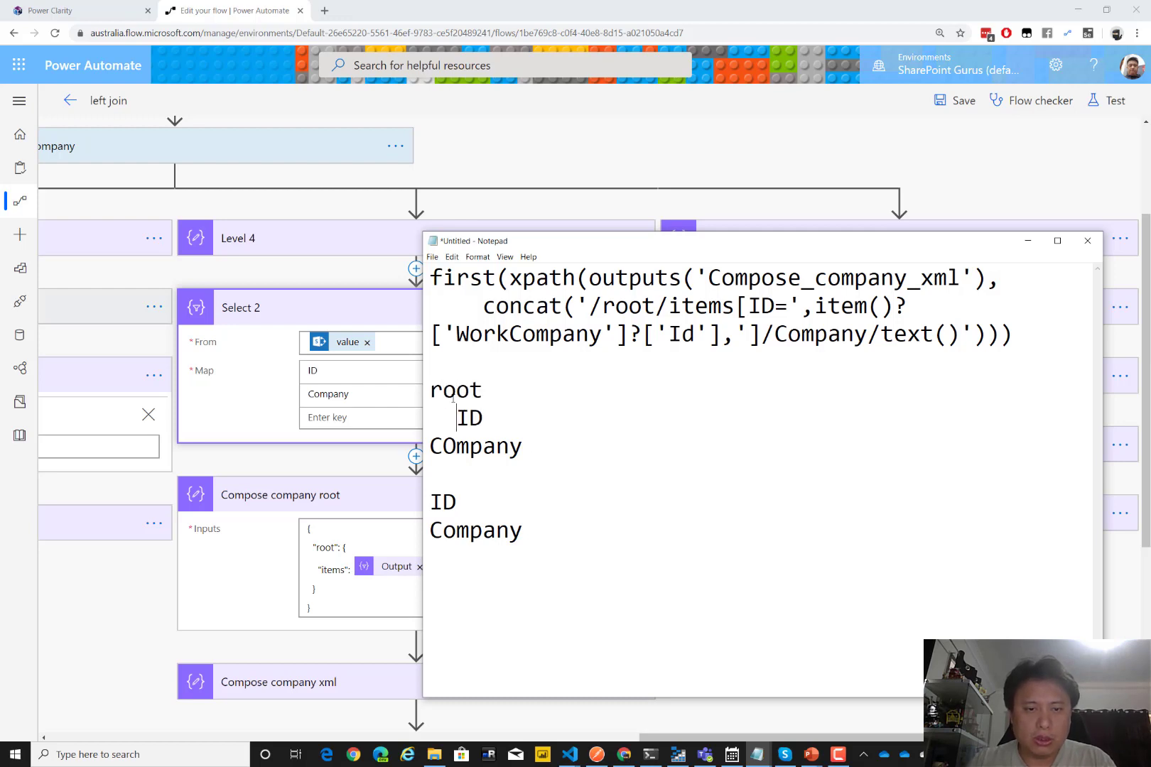
key("Down")
key("Left")
key("Left")
key("Down")
key("Down")
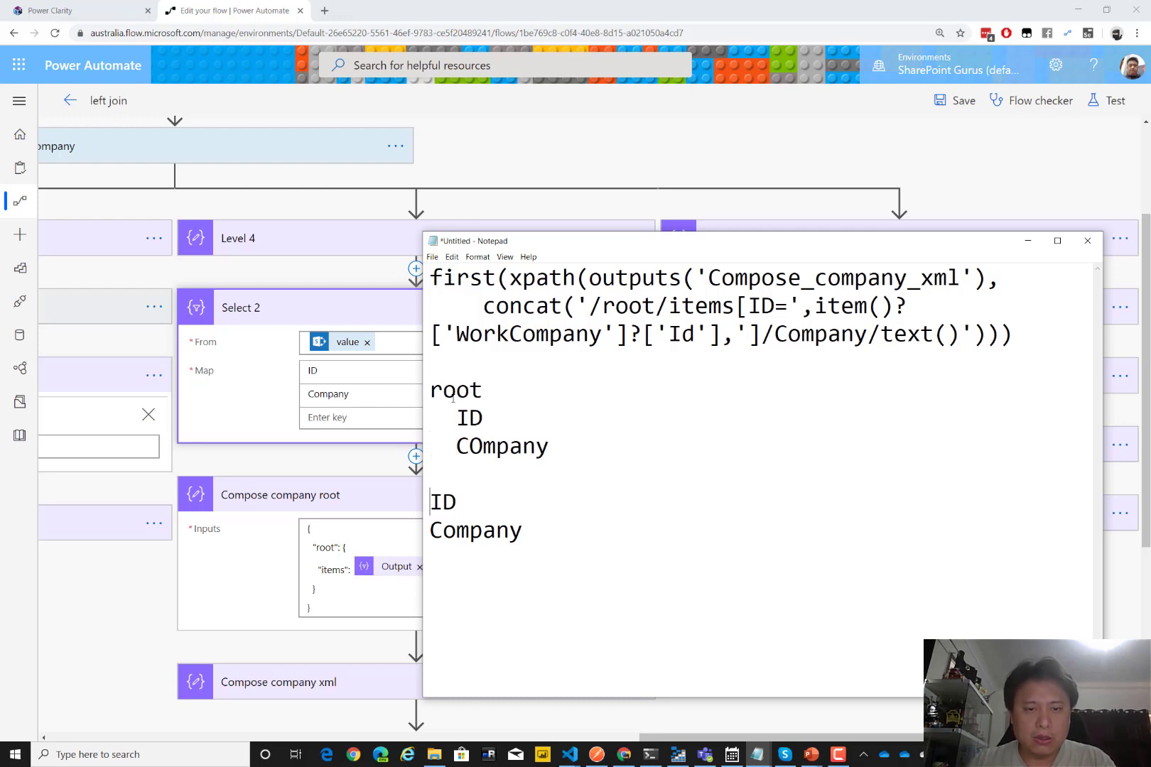
key("Left")
key("Left")
key("Down")
key("Up")
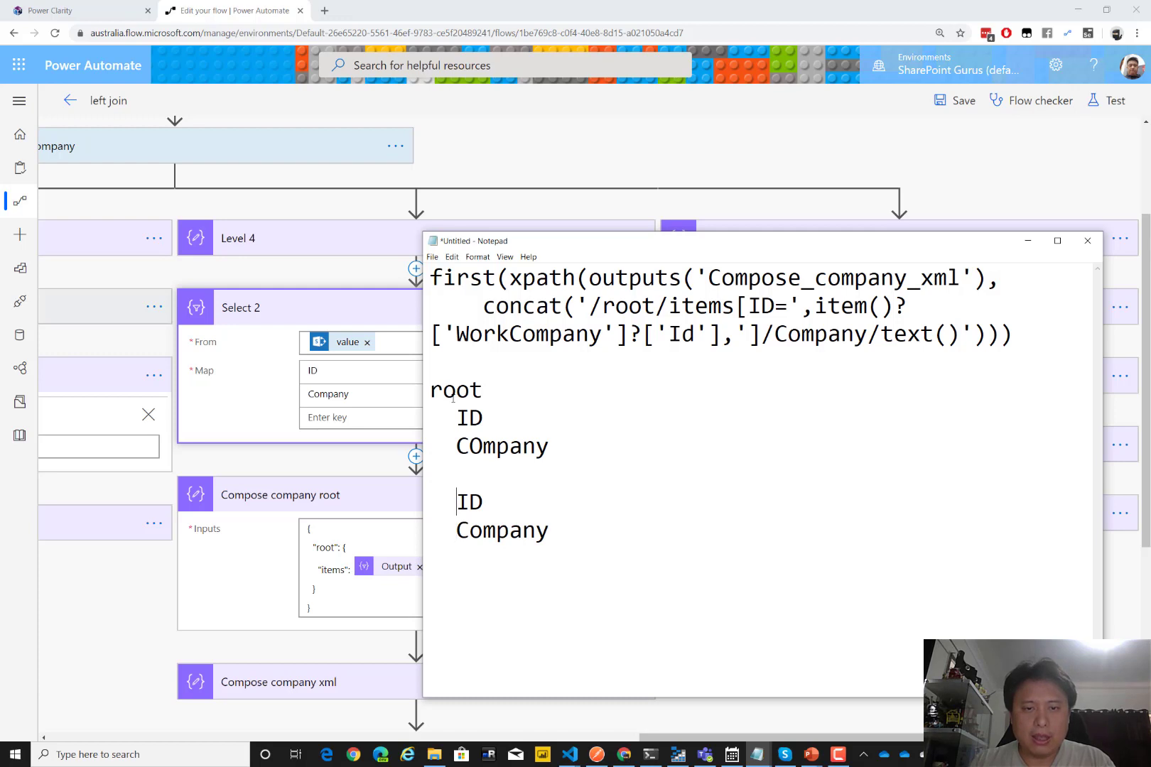
key("Up")
key("Up")
key("Up")
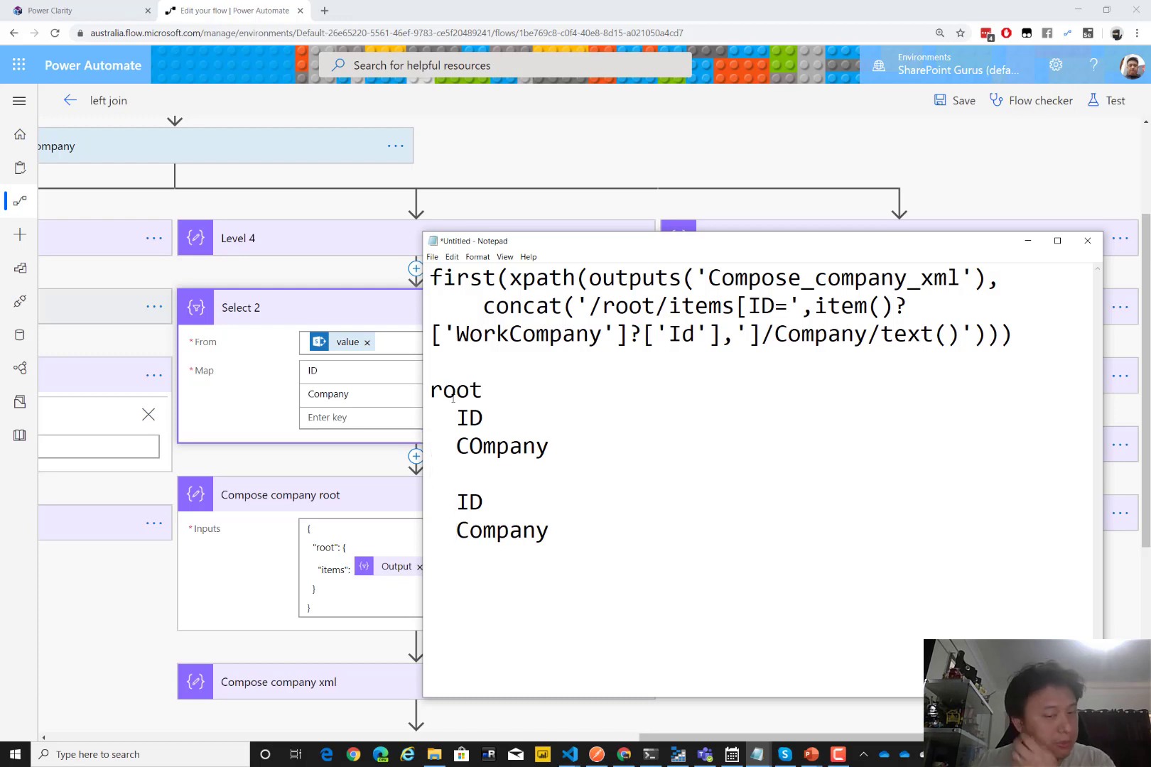
- Switch back to the flow and open Compose company xml to review its xml(...) input
scroll(163, 561, "down", 1)
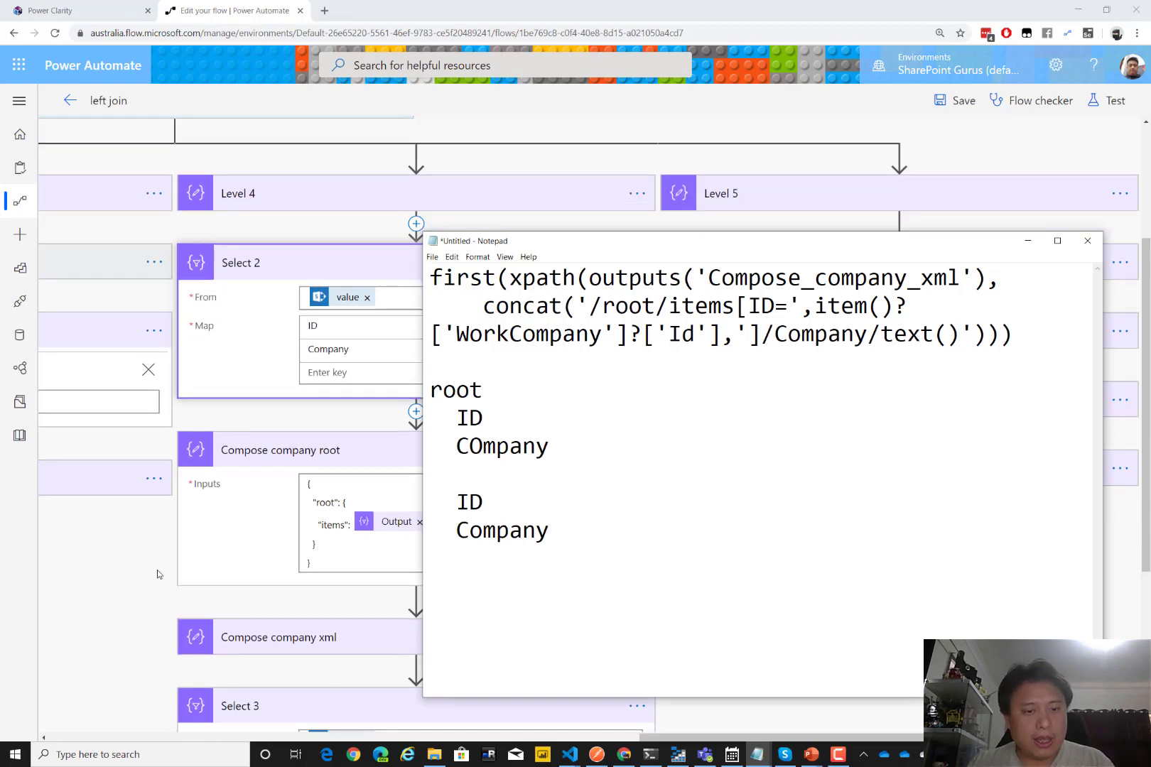
left_click(267, 618)
scroll(284, 618, "down", 1)
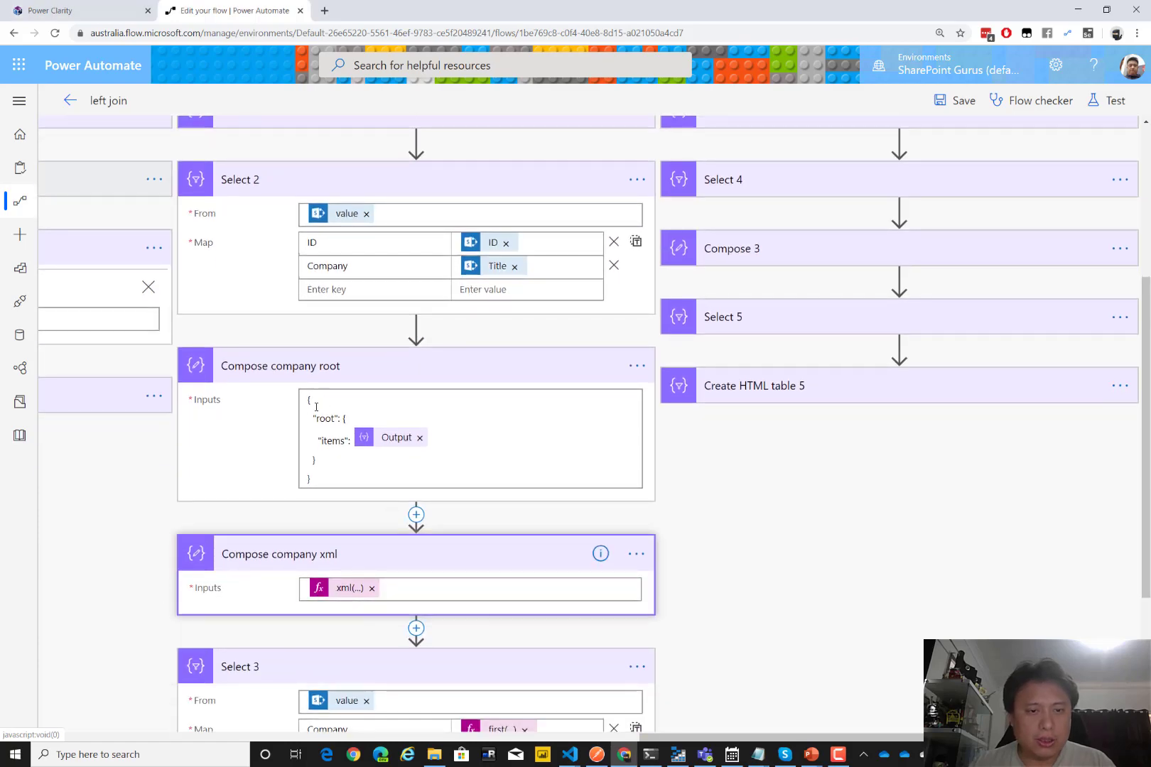
- Switch to Notepad and insert an indented "items [" line directly below root
key("alt+Tab")
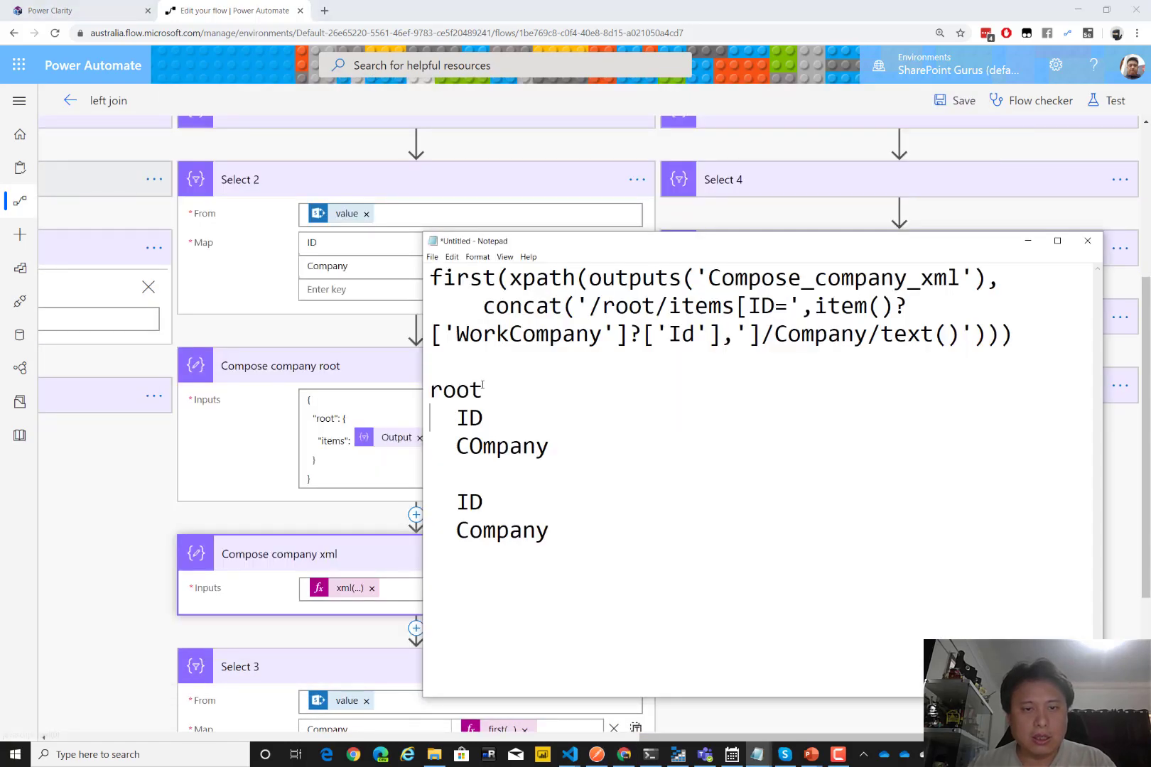
left_click(486, 391)
key("Return")
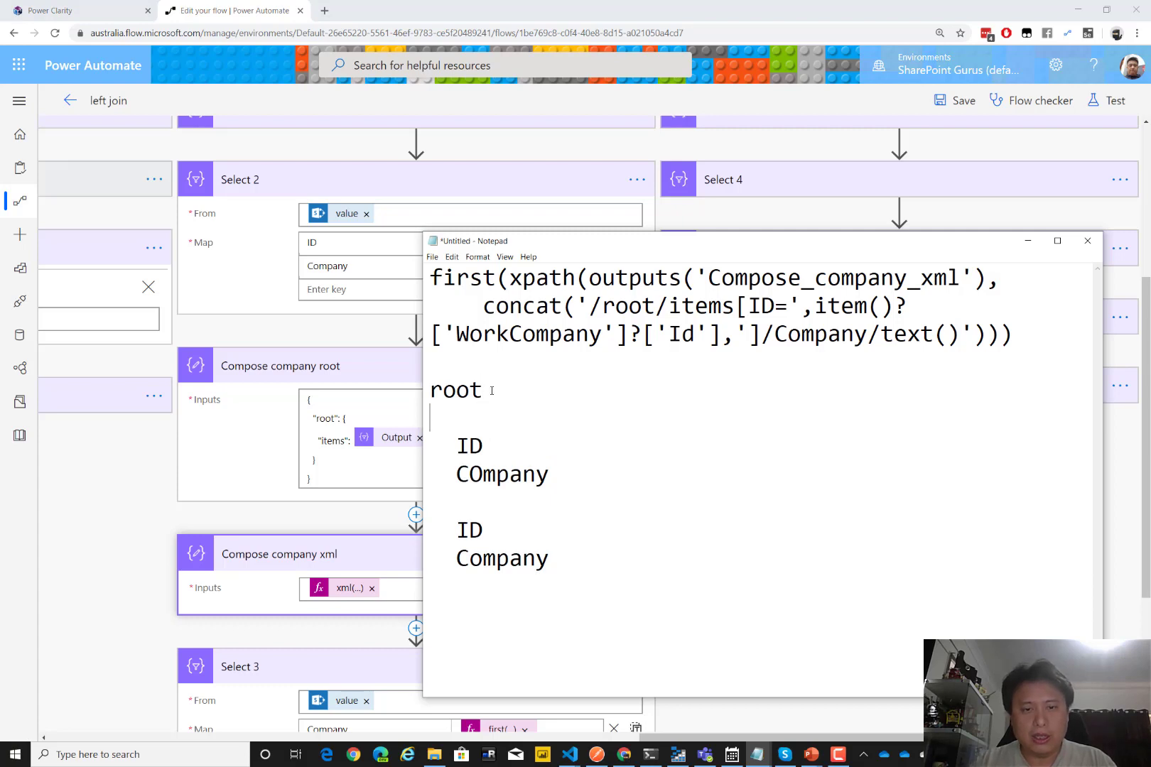
type("items [")
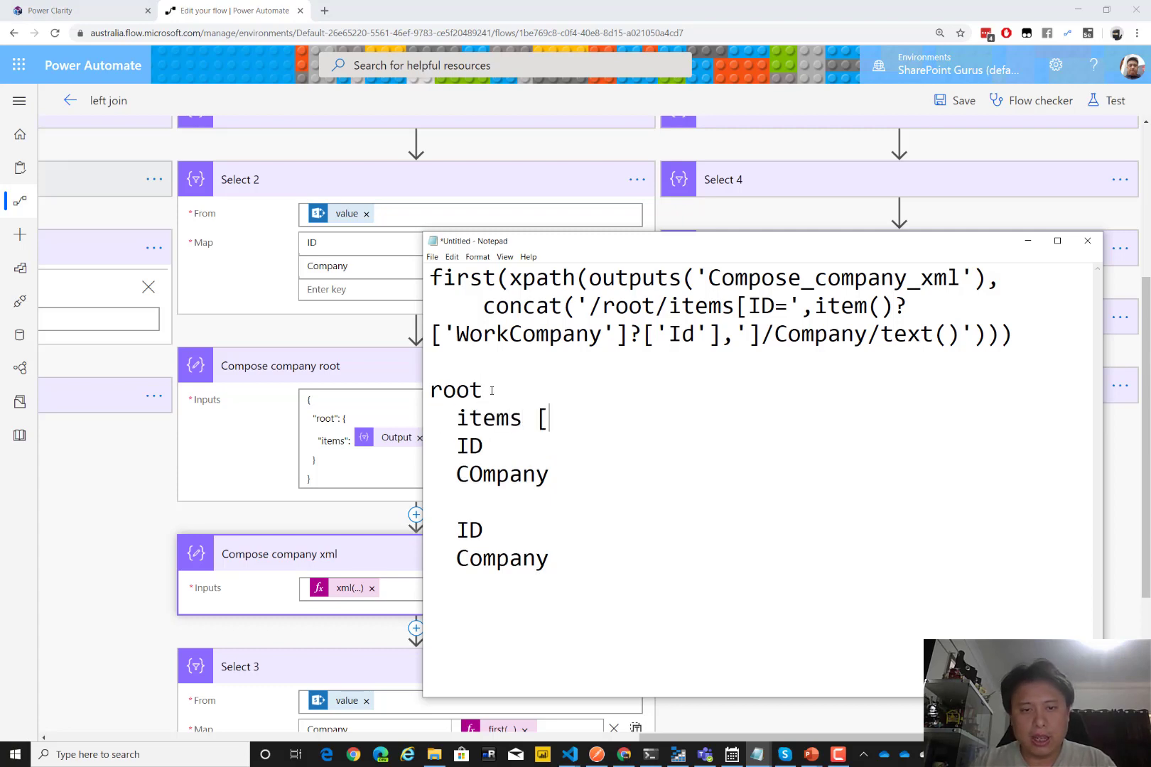
- Indent both ID and Company pairs one level deeper beneath the "items [" line in the notes
key("Down")
key("Home")
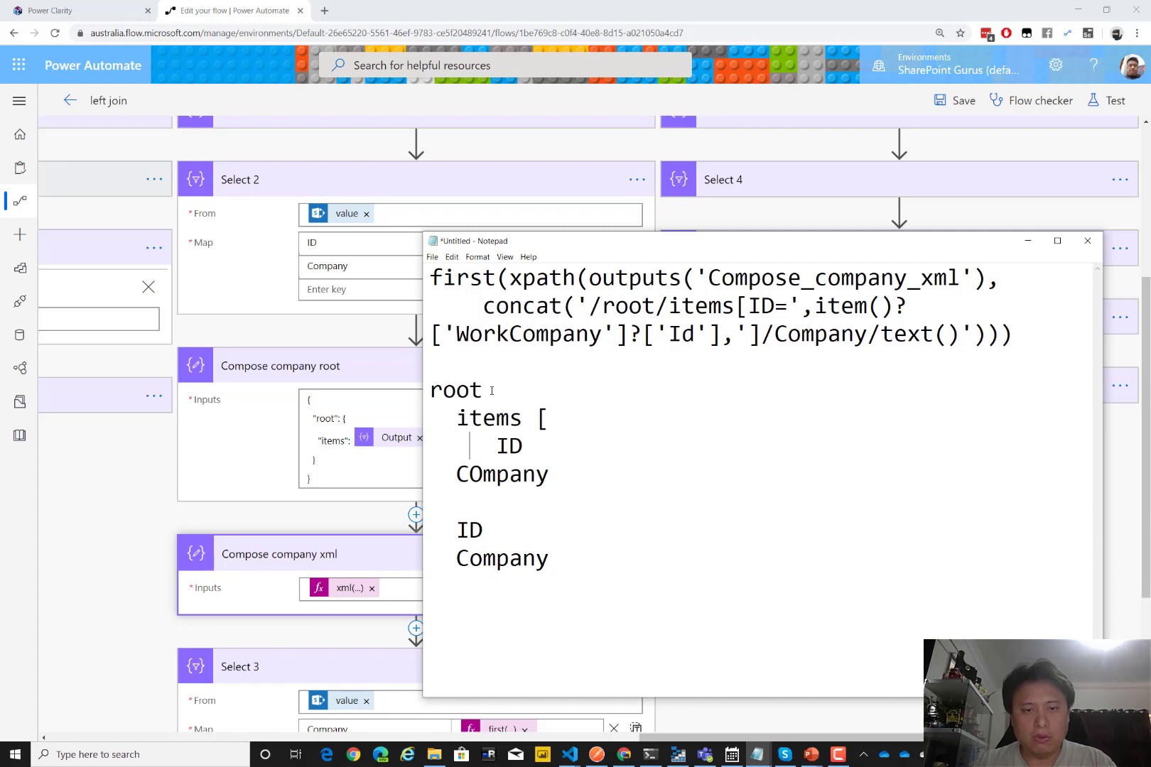
key("Down")
key("Left")
key("Left")
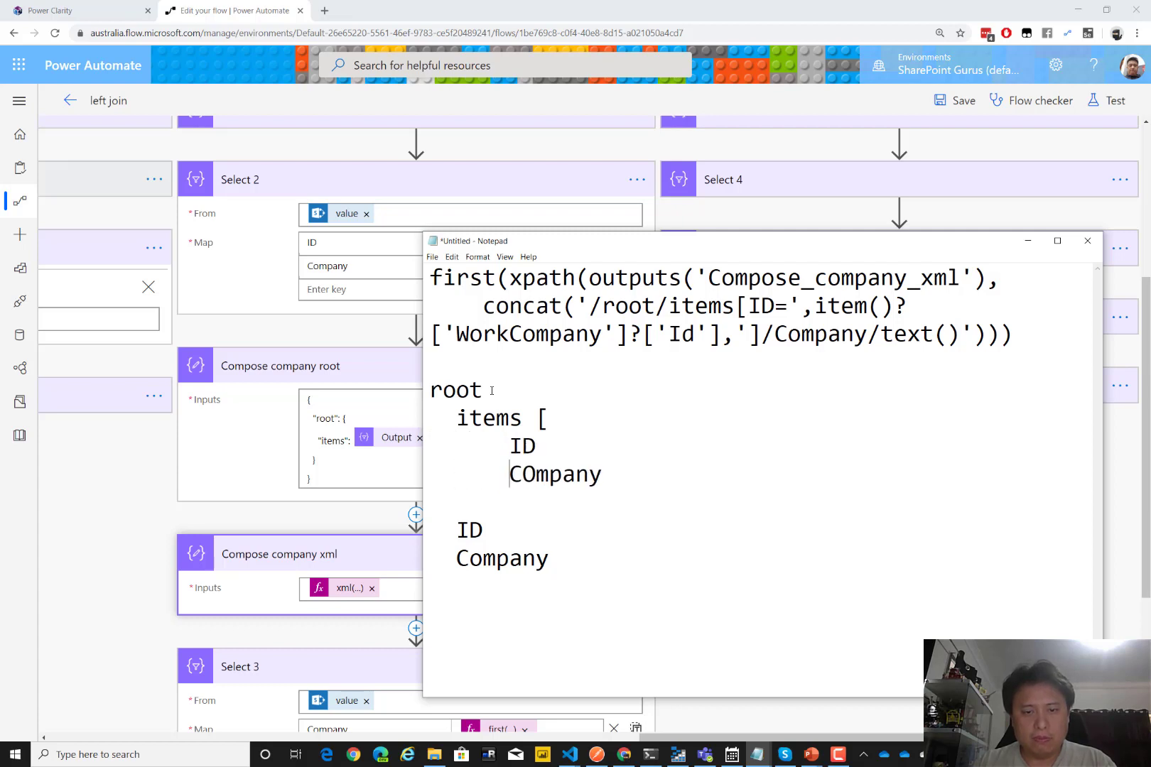
key("Down")
key("Down")
key("Down")
key("Up")
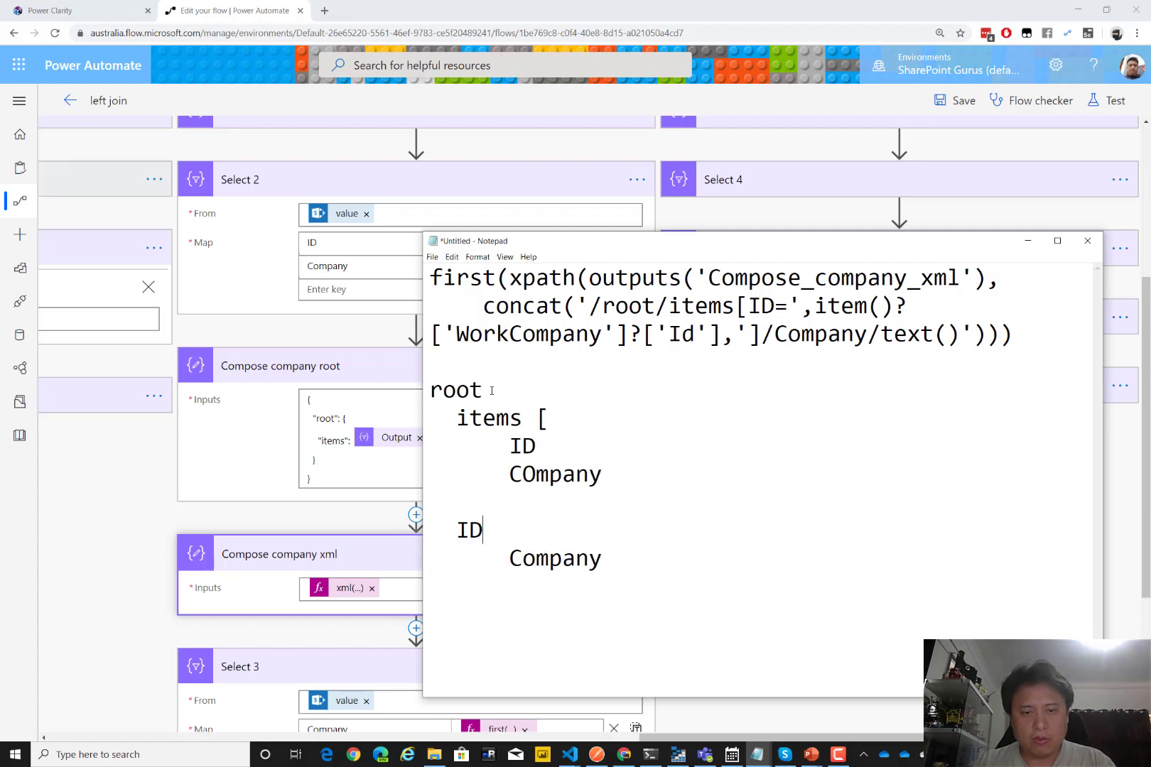
key("Left")
key("Left")
- Close the items array with a "]" on a new line below the second record, aligned with items
key("Down")
key("End")
key("Return")
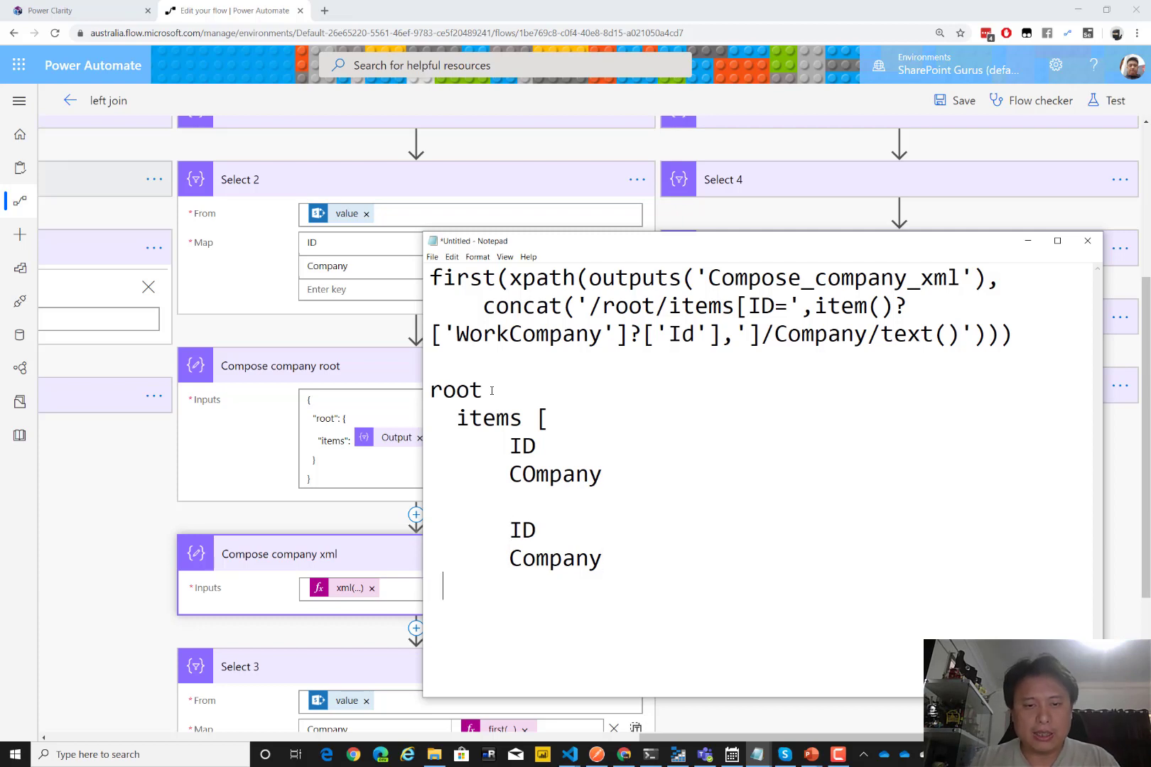
key("BackSpace")
type("]")
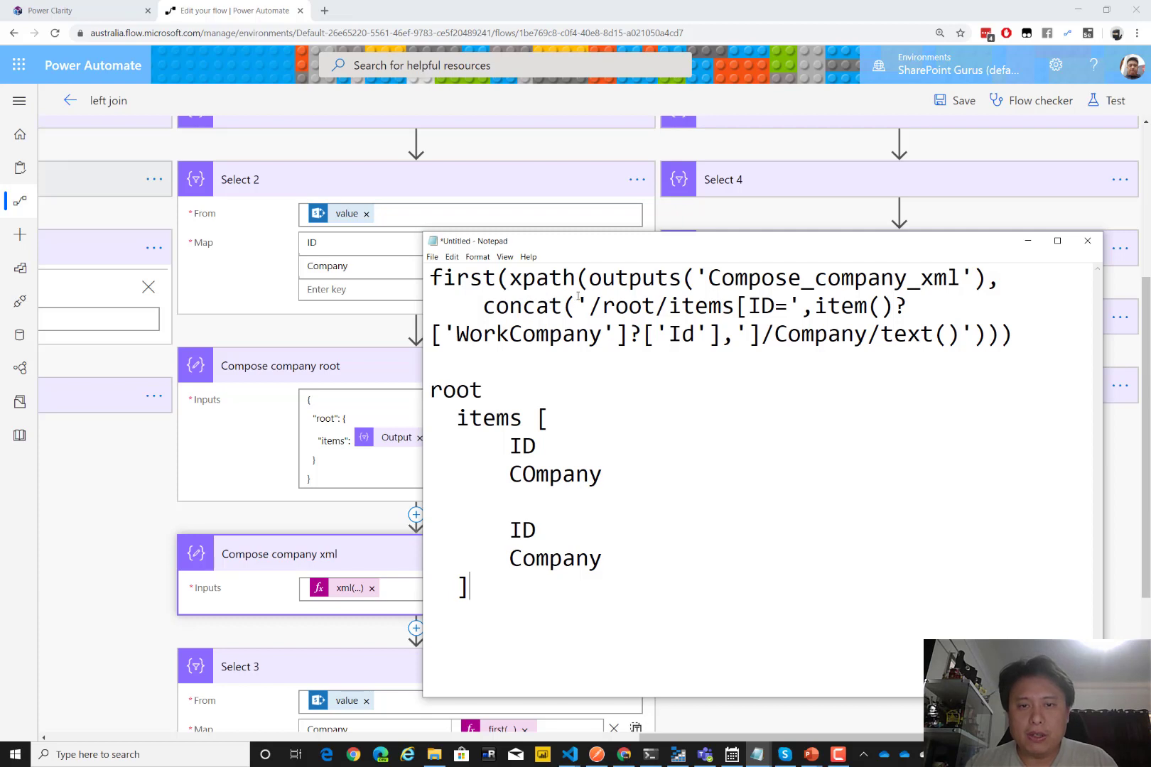
- Trace the XPath expression's parts by highlighting the outputs reference, concat path, sample ID, item() reference and /Company segment
left_click_drag(511, 277, 983, 284)
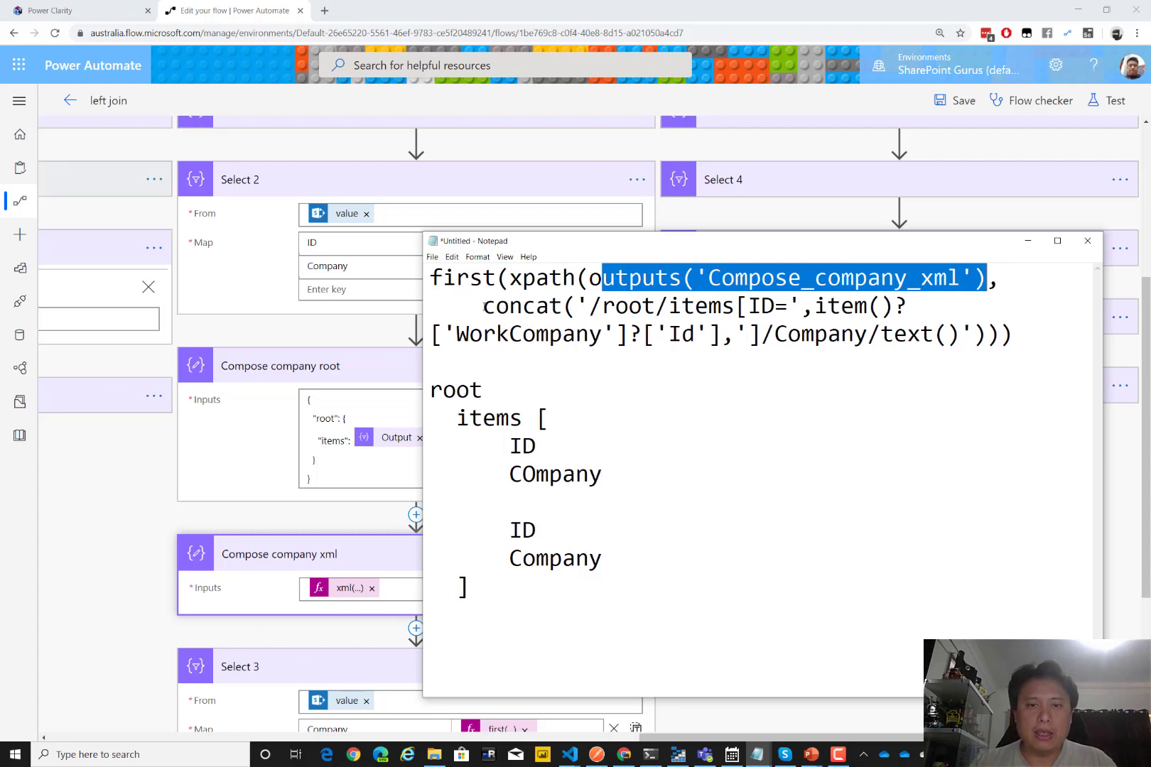
left_click_drag(483, 307, 750, 316)
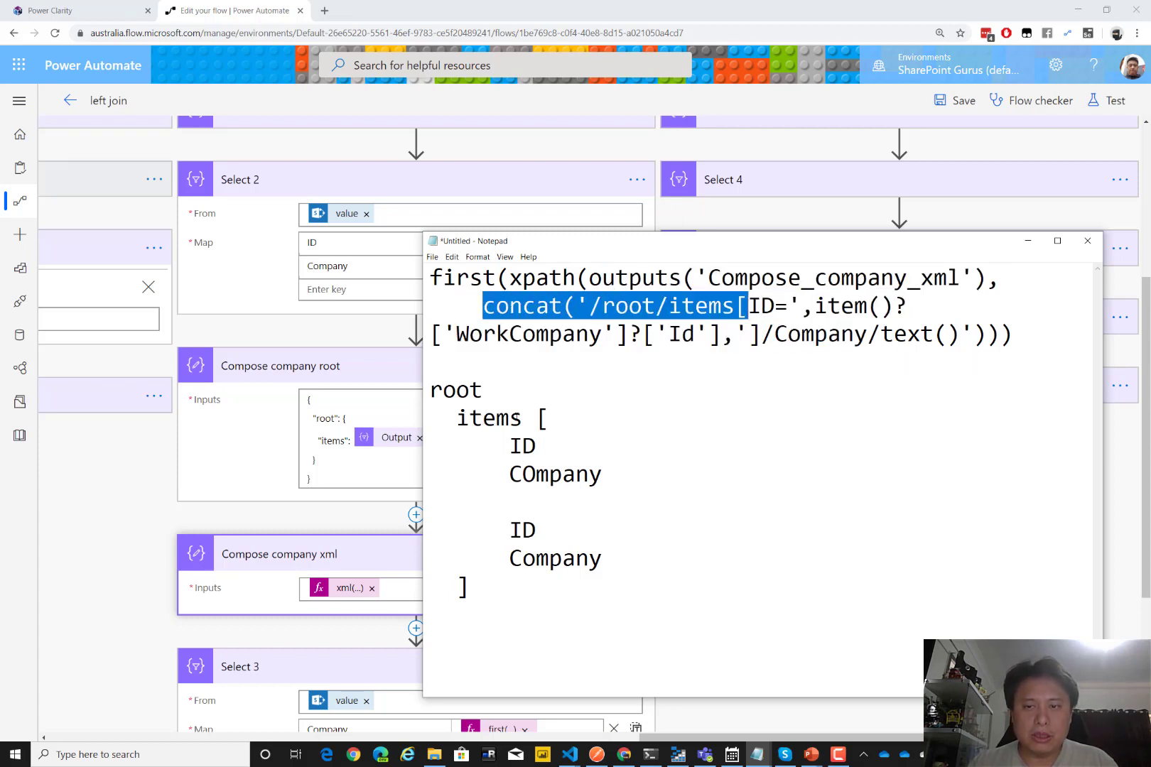
double_click(526, 448)
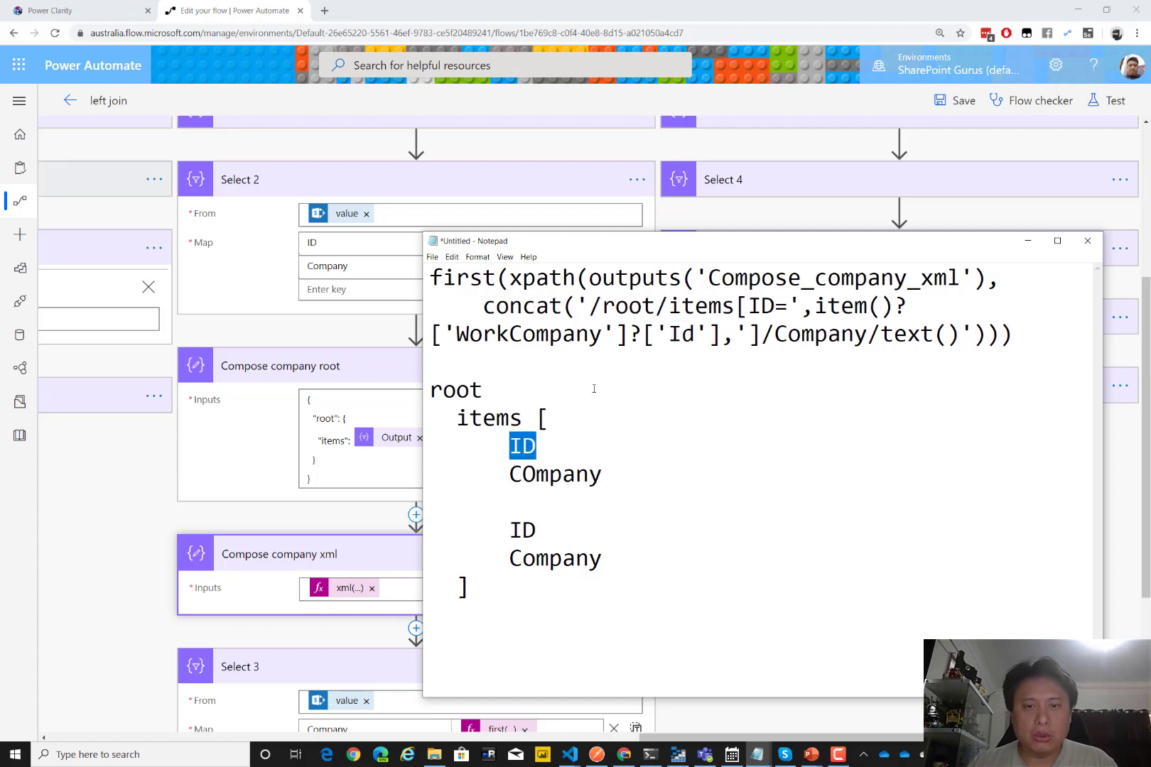
left_click_drag(731, 335, 814, 302)
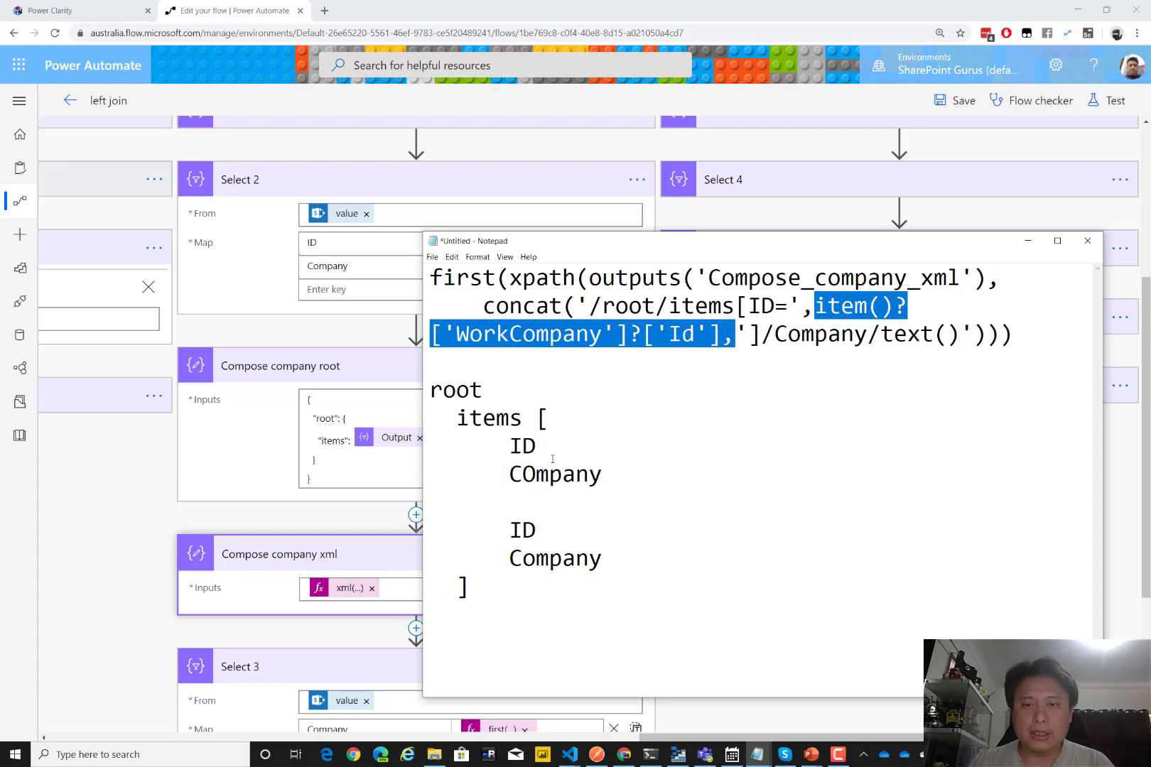
left_click_drag(762, 342, 863, 340)
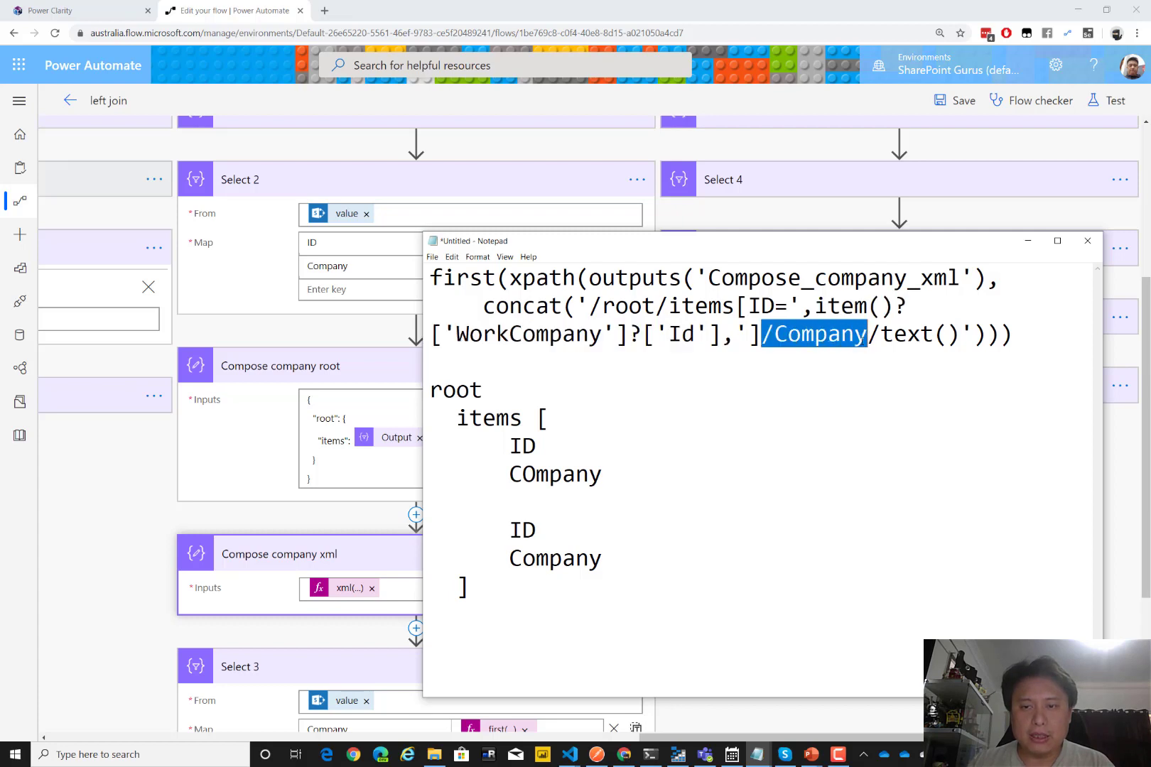
- Correct the first sample record's "COmpany" to "Company" and highlight the corrected word
left_click_drag(537, 446, 525, 474)
type("o")
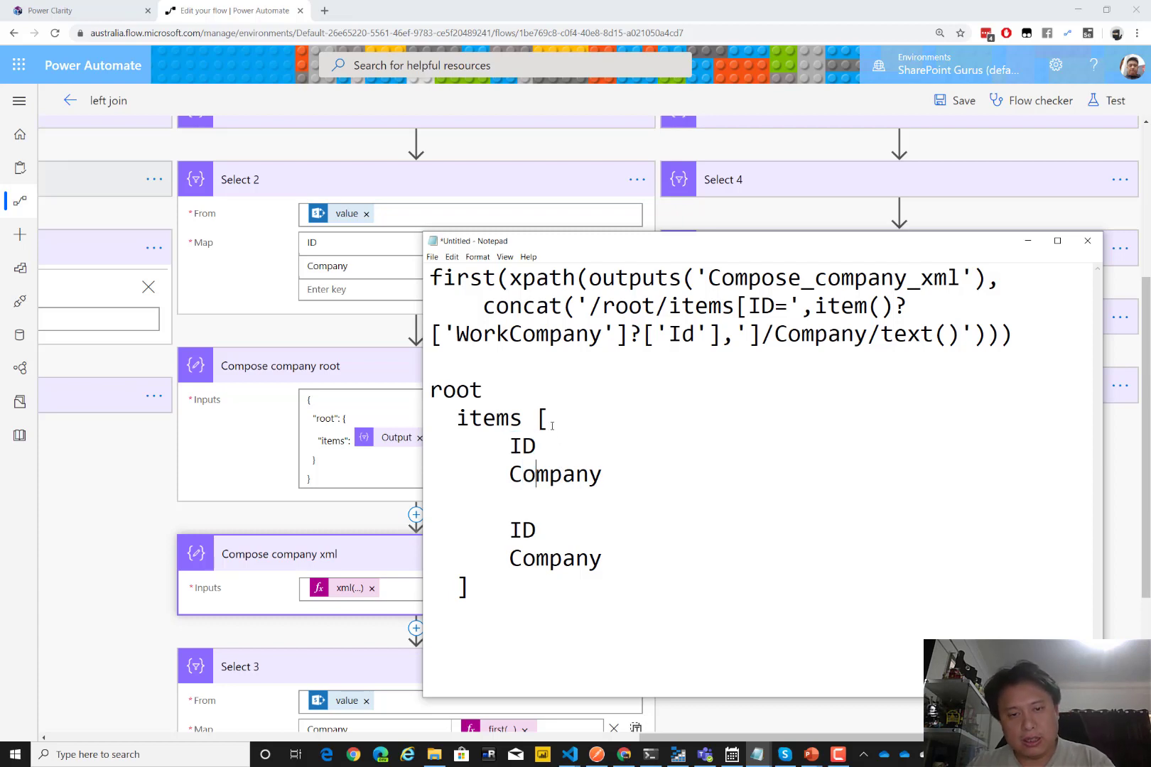
double_click(542, 475)
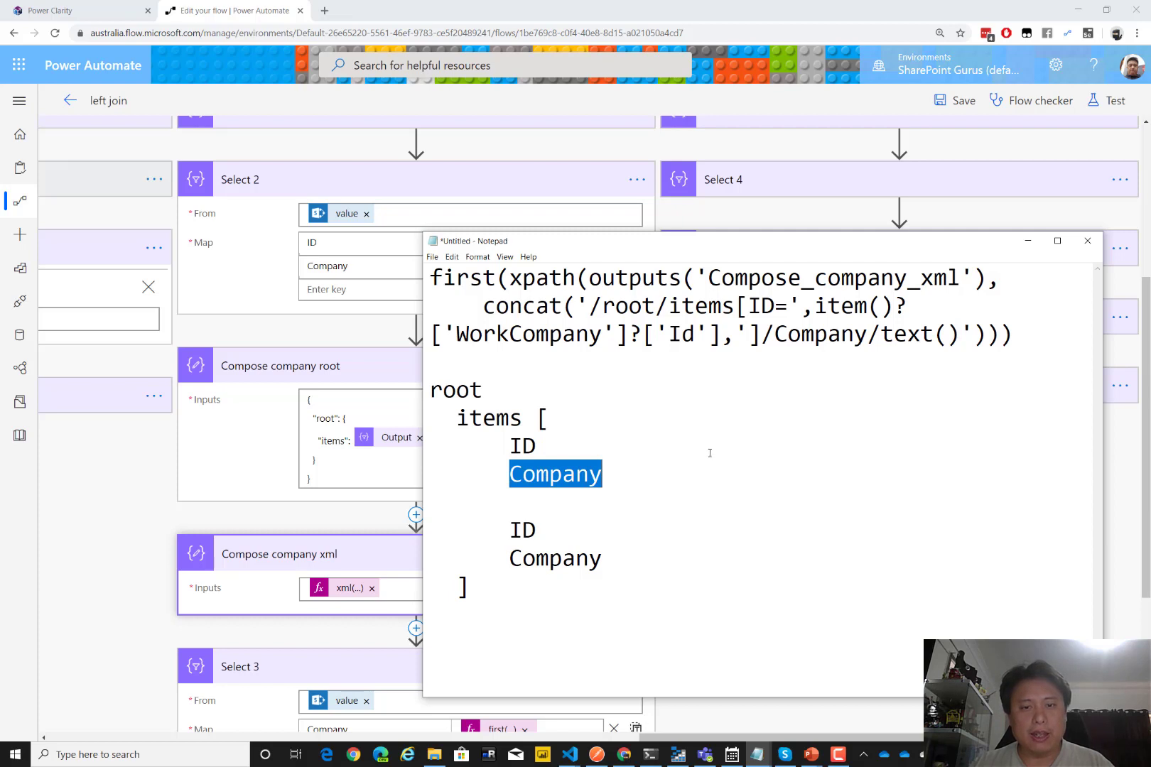
- Highlight the first sample record under items, and the first function at the start of the expression
left_click(636, 478)
key("shift+Home")
left_click_drag(512, 421, 455, 419)
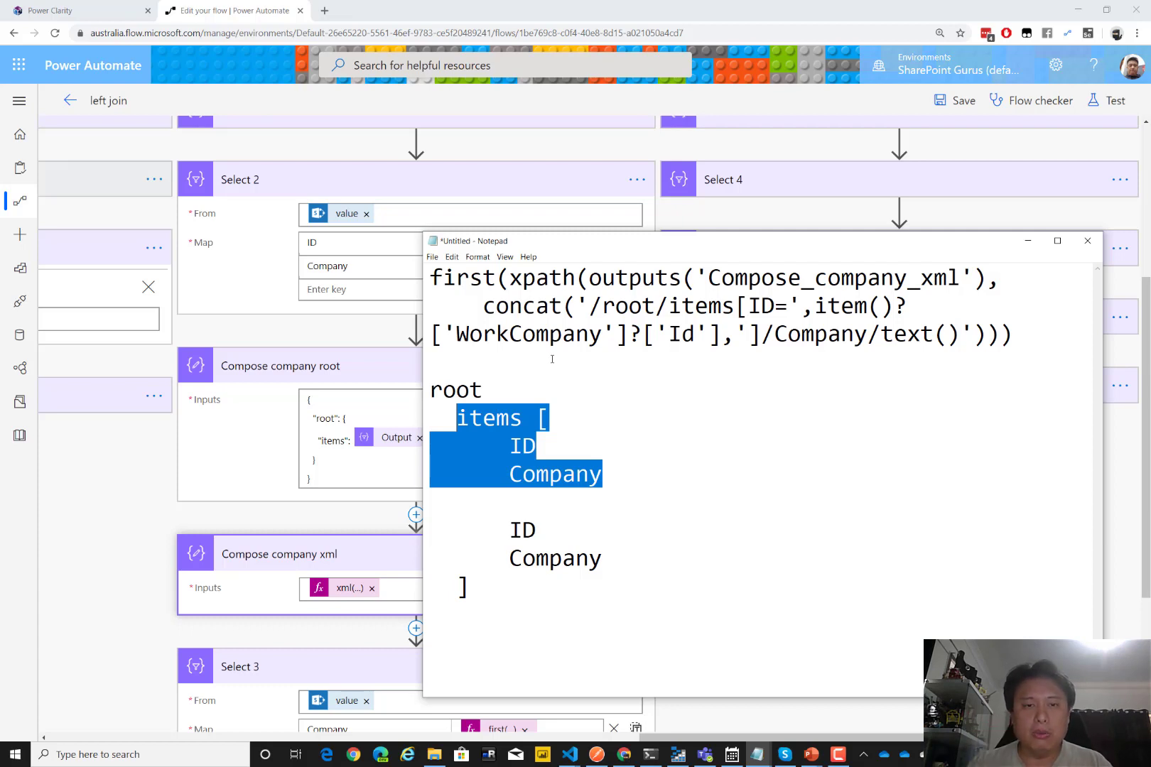
double_click(446, 278)
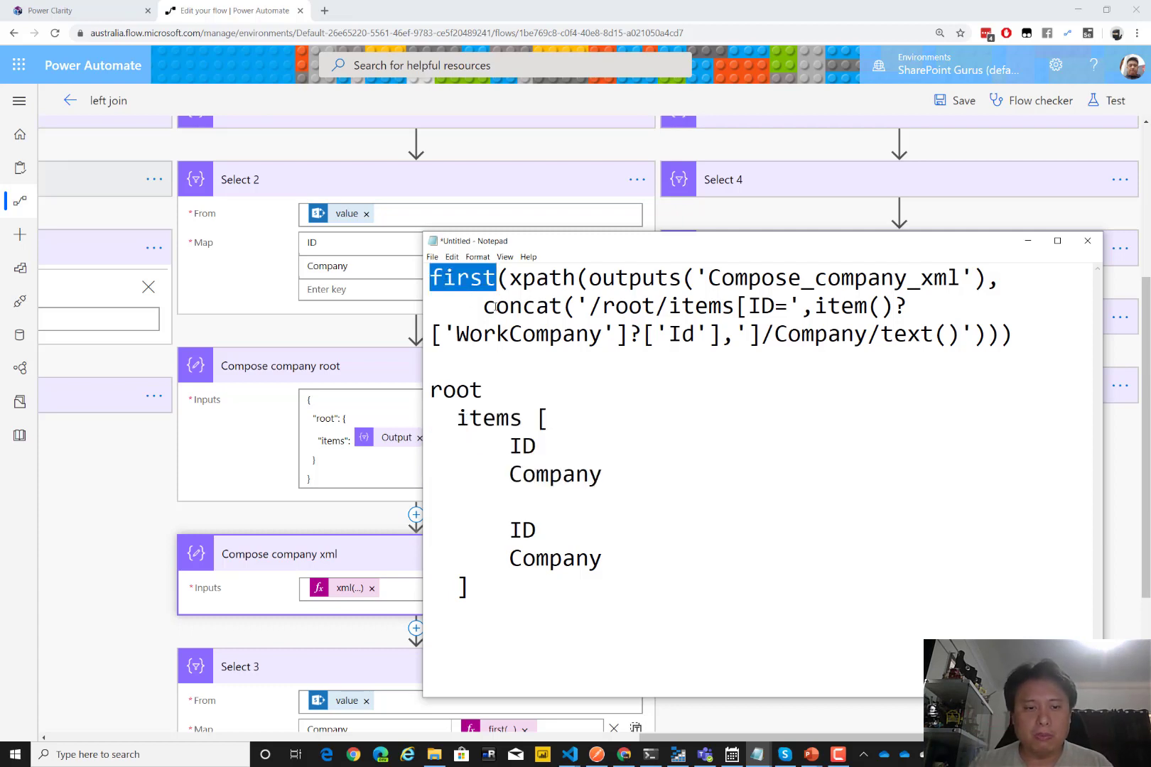
- Switch back to the flow and expand Create HTML table 4 to review its From input
left_click(135, 581)
scroll(139, 571, "down", 3)
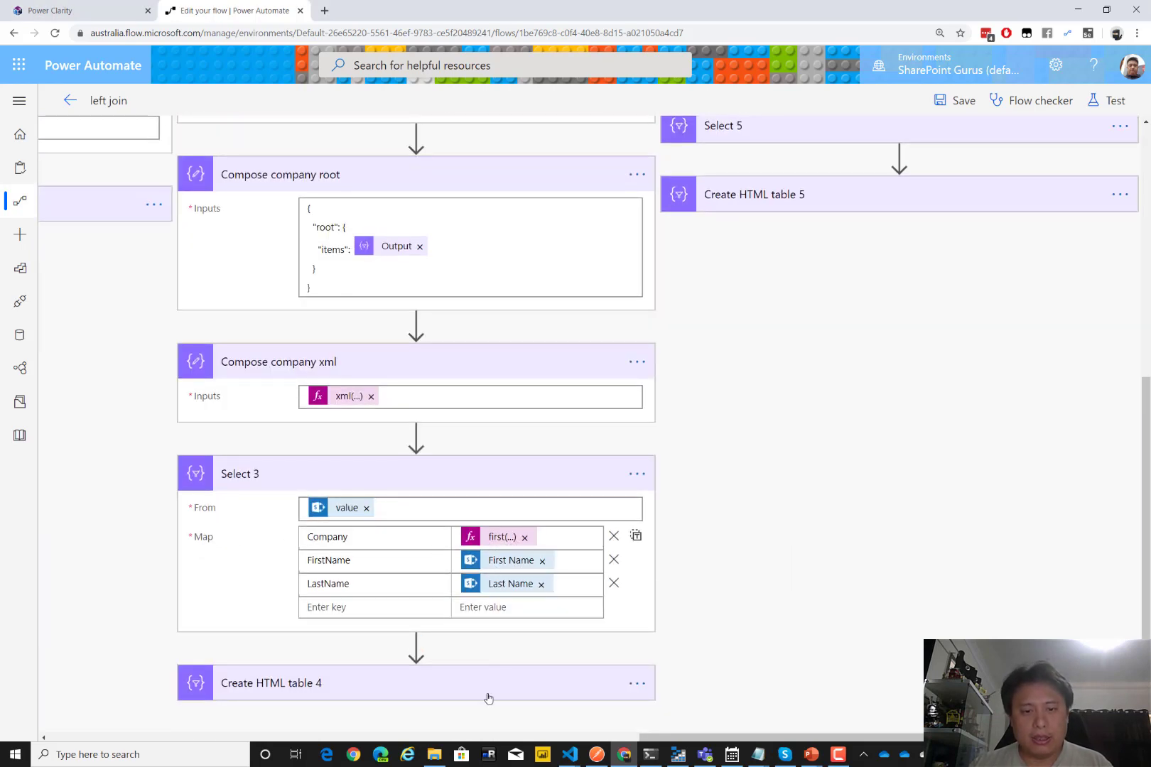
left_click(519, 689)
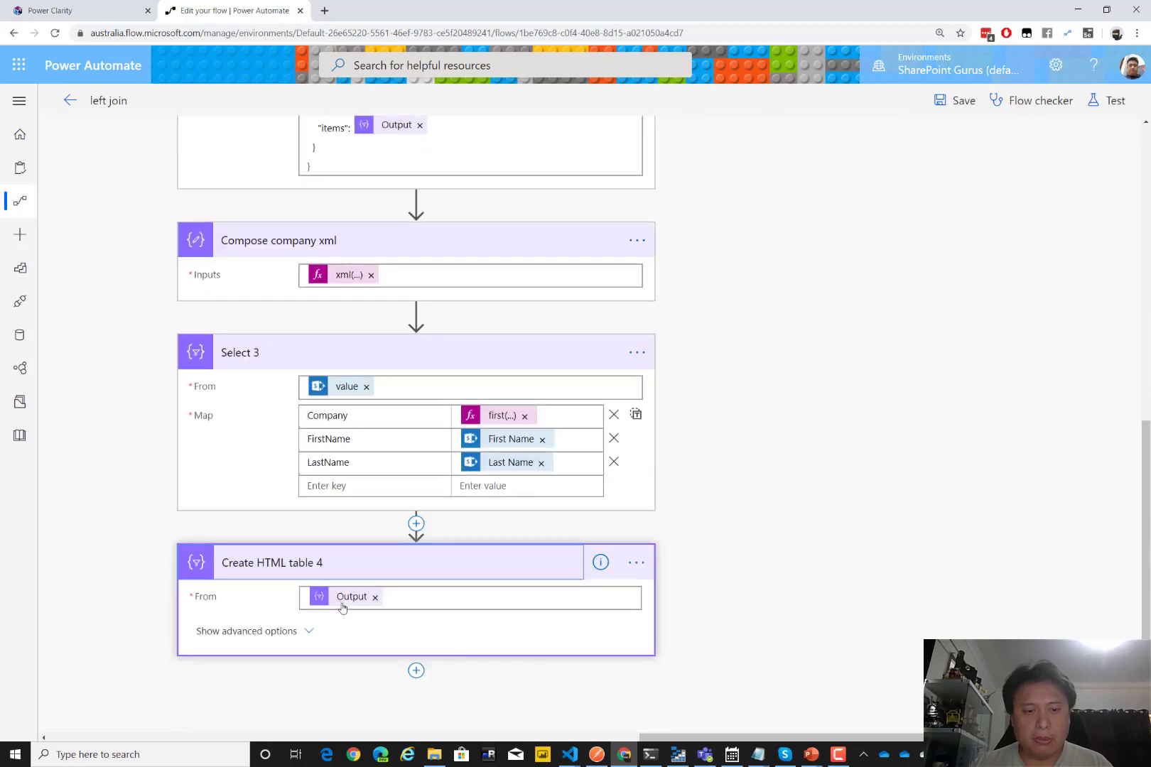
- Collapse Compose company root and toggle Select 2 closed and open again to review its ID and Company mapping
scroll(837, 579, "up", 5)
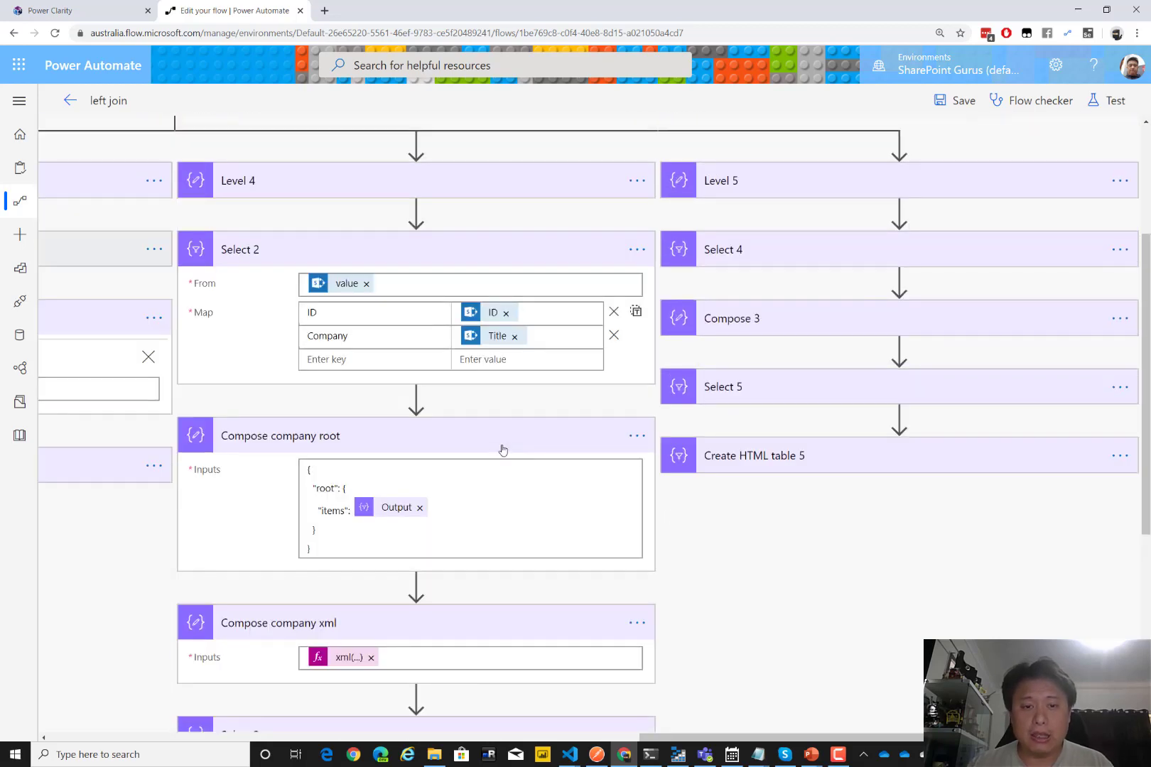
left_click(503, 447)
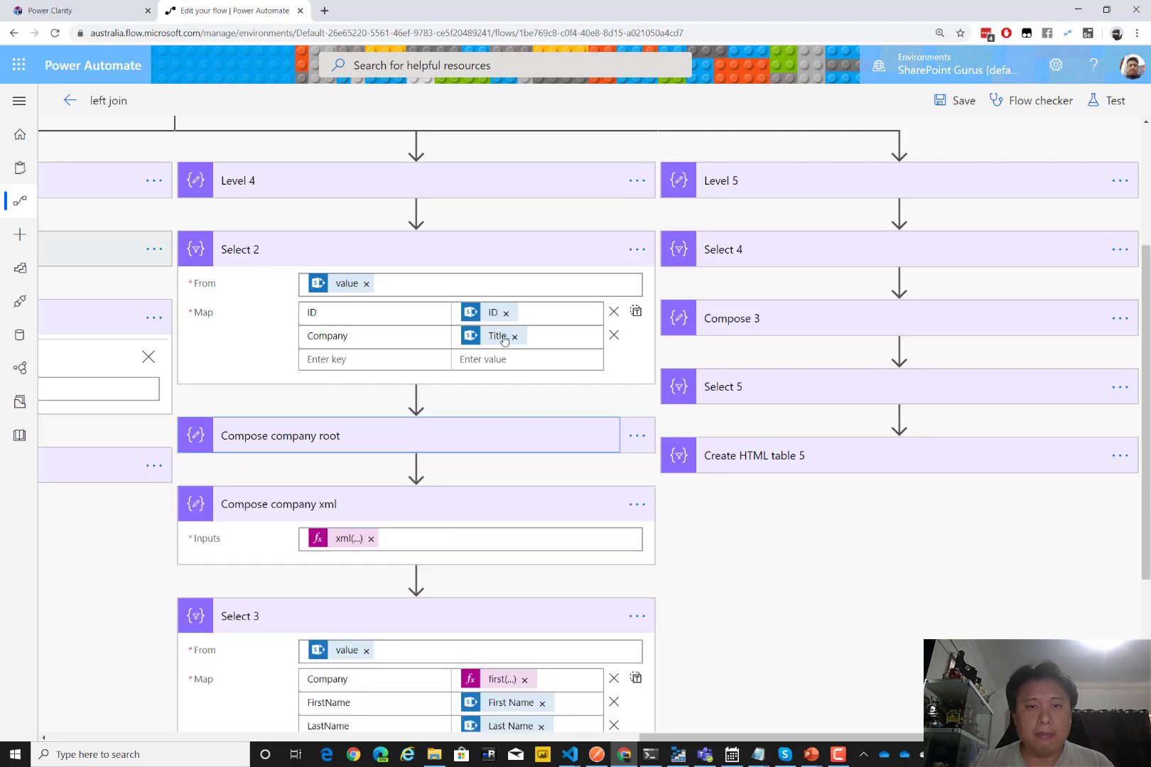
left_click(491, 262)
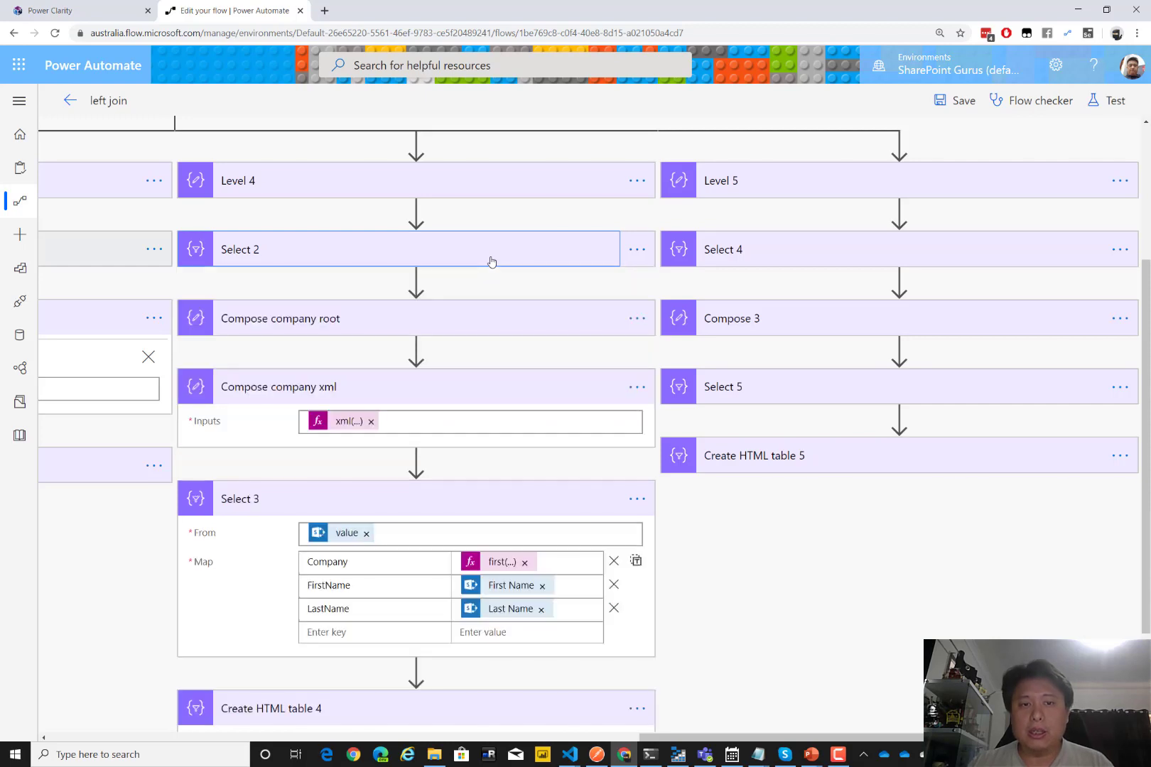
left_click(491, 263)
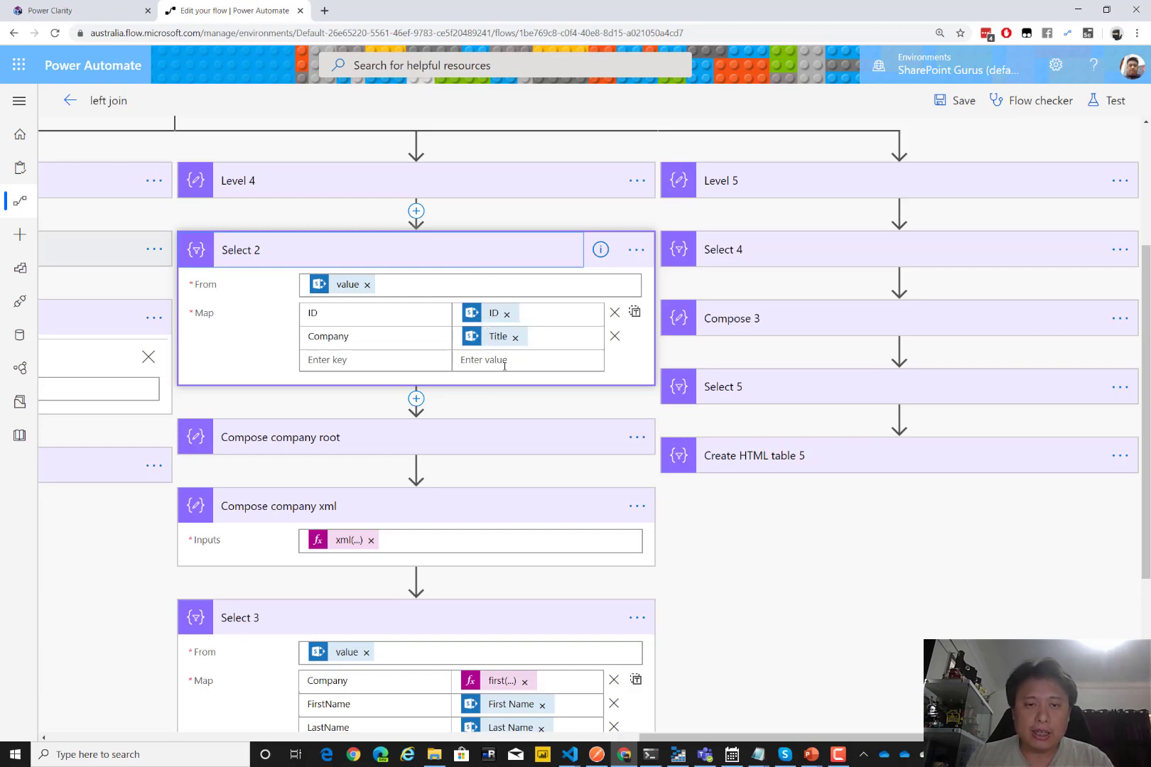
- Highlight ID=',item()? in the Notepad expression and place the cursor before the ID token in Select 2's map back in the flow
key("alt+Tab")
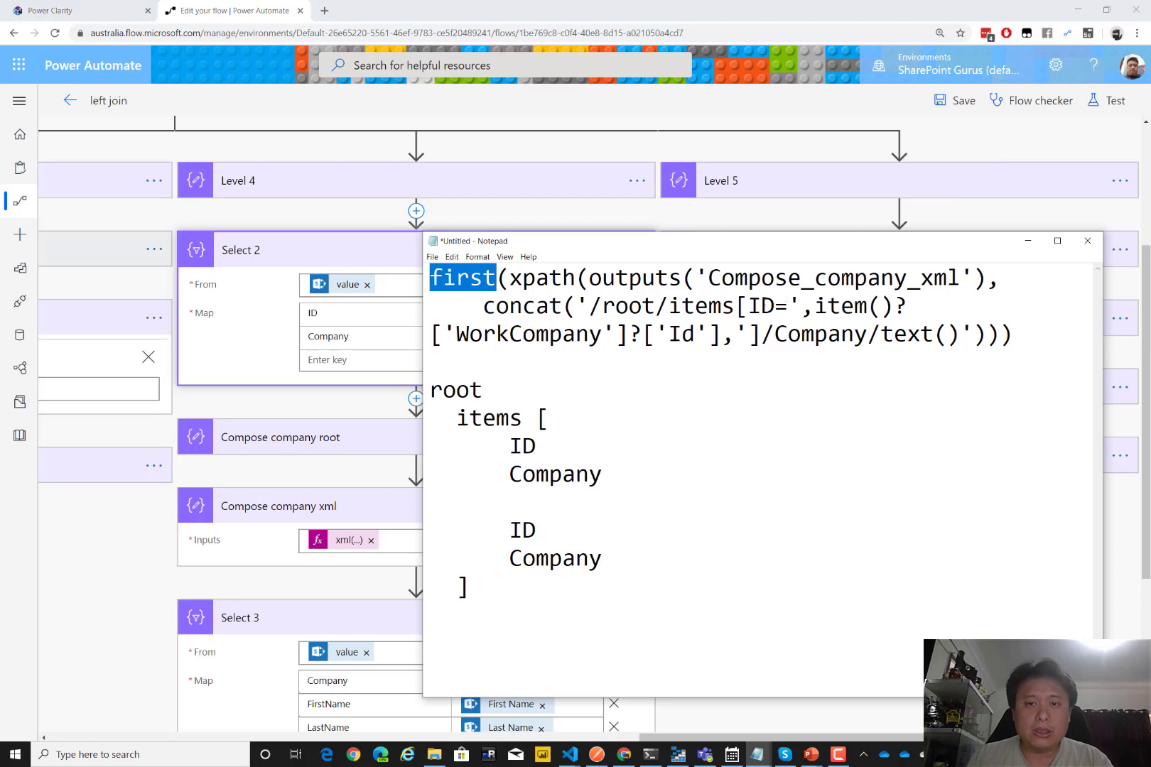
left_click_drag(748, 306, 911, 306)
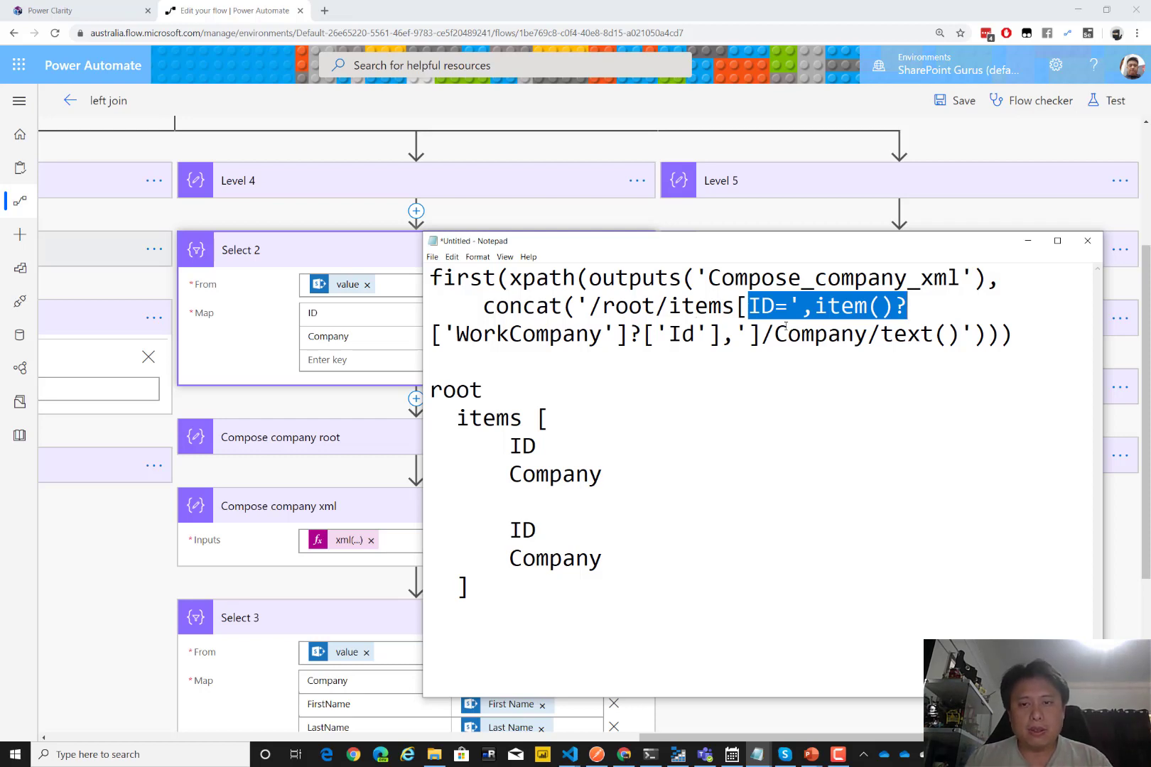
left_click(280, 318)
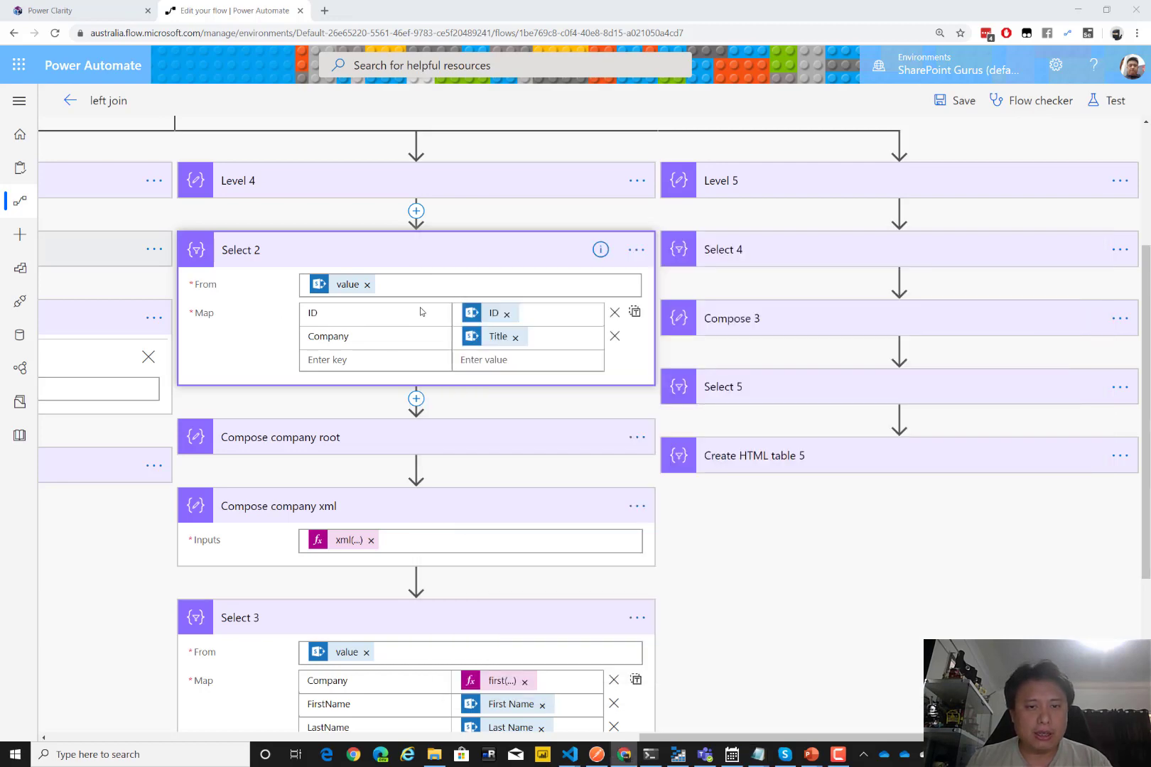
left_click(533, 315)
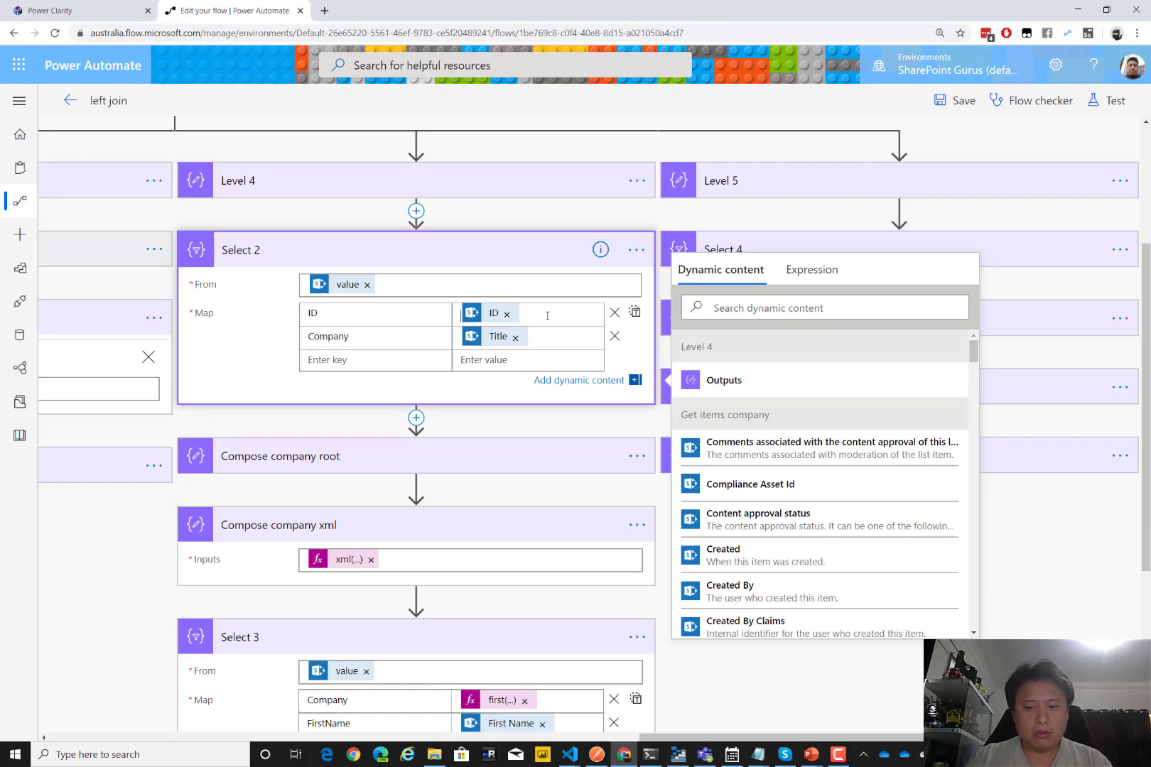
key("Home")
- Switch to Notepad and try an underscore right after ID= in the expression, removing it again
key("alt+Tab")
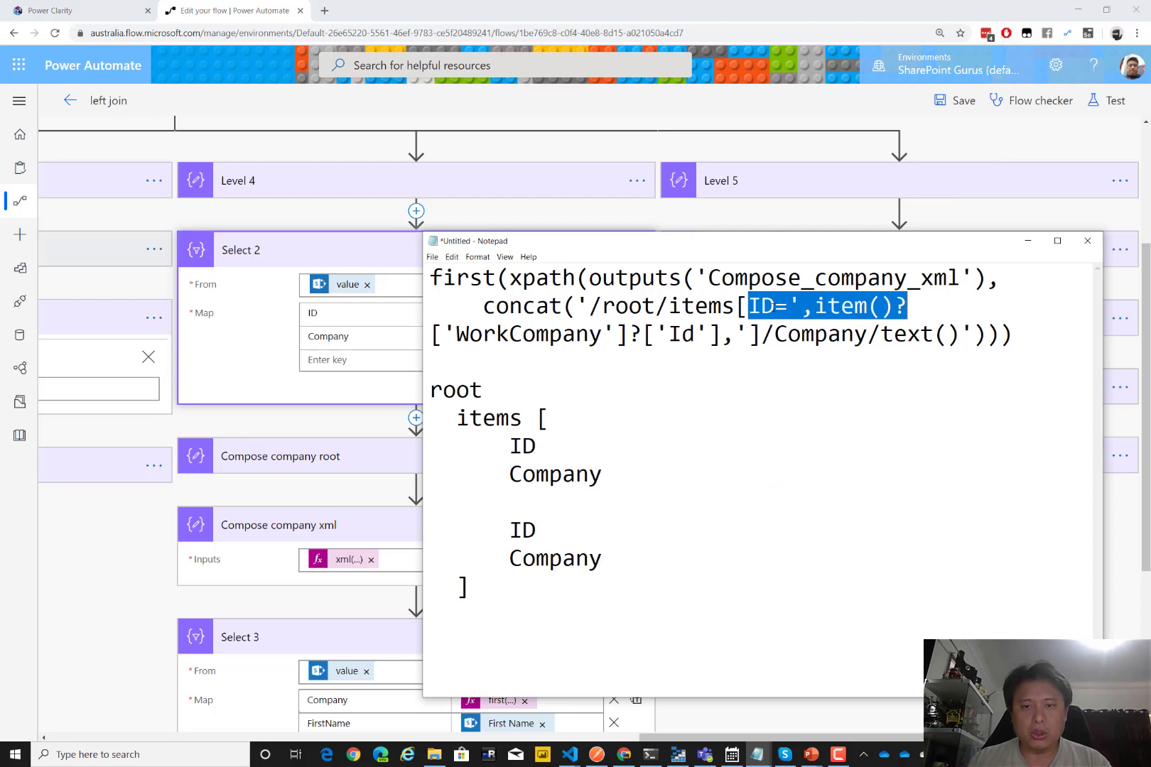
left_click(768, 307)
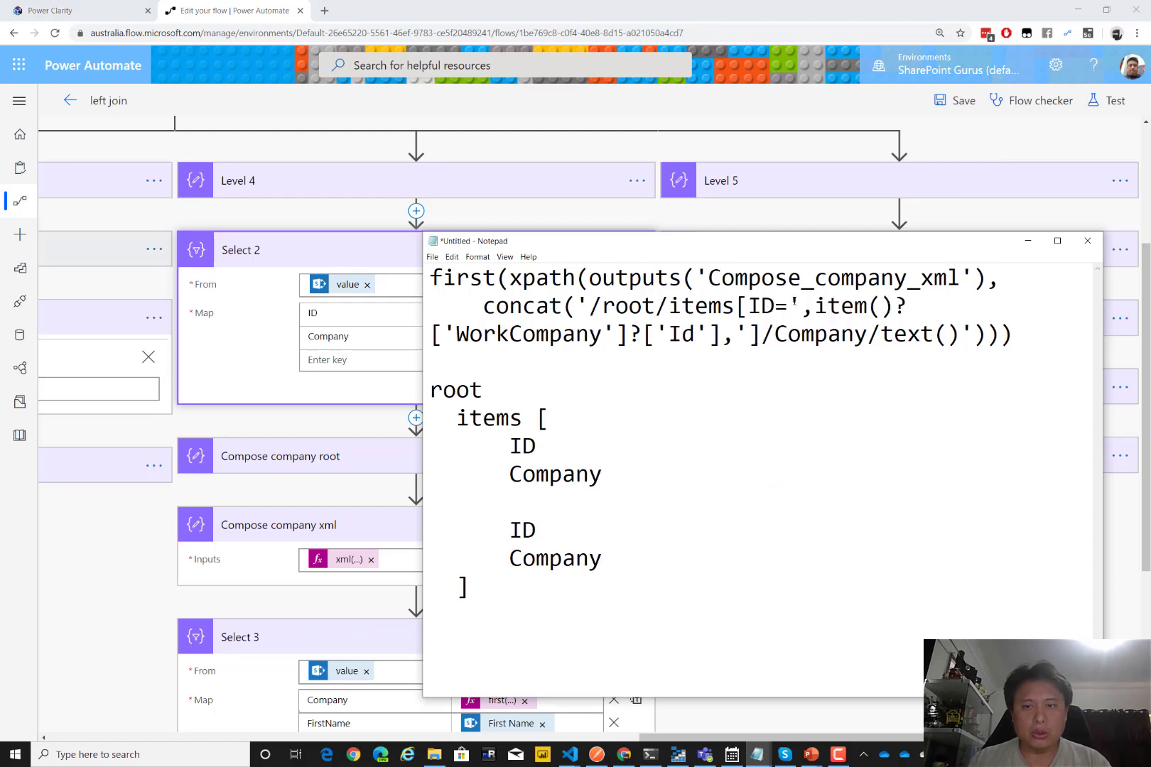
left_click(792, 306)
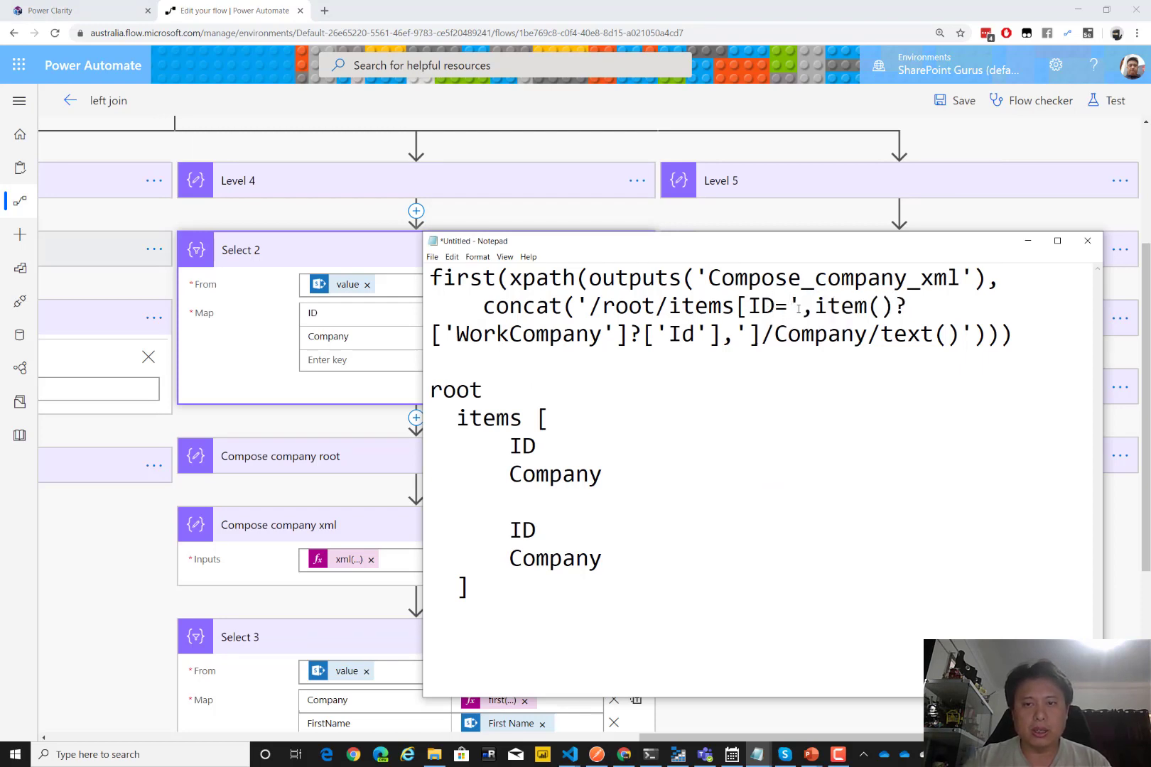
type("_")
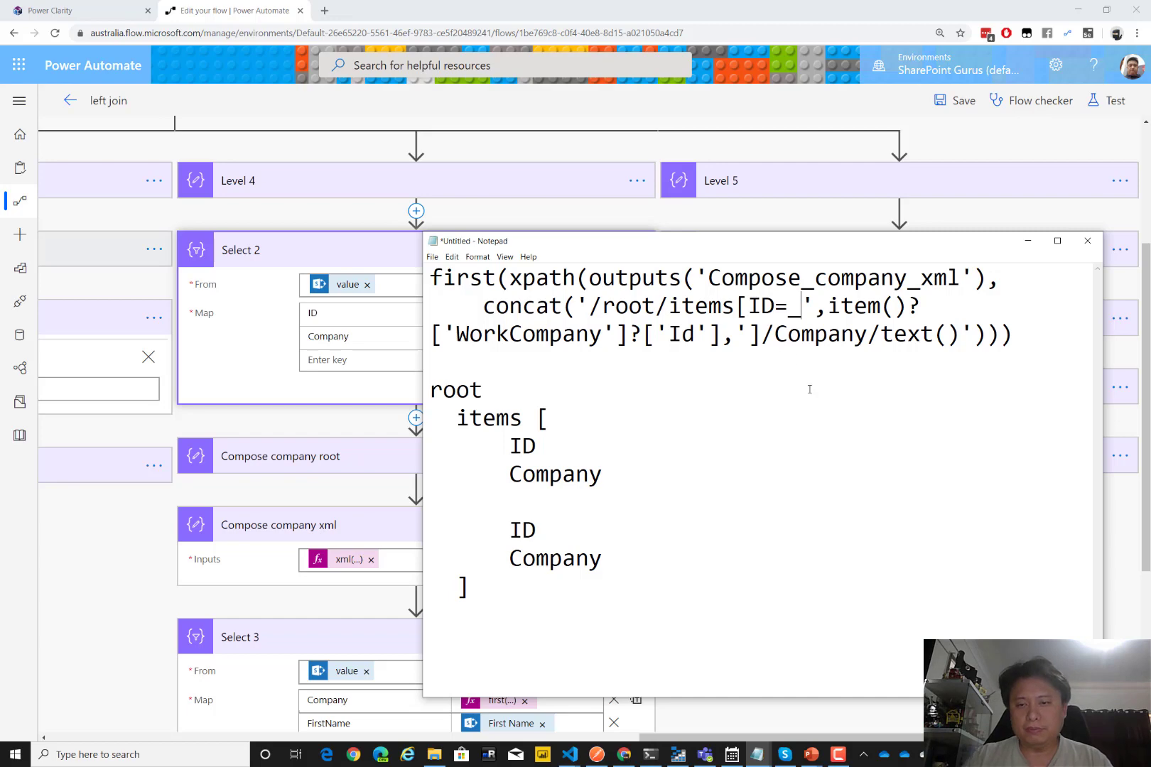
key("BackSpace")
- Switch back to the flow, dismiss the dynamic content picker, and test the flow using data from the most recent previous run
key("alt+Tab")
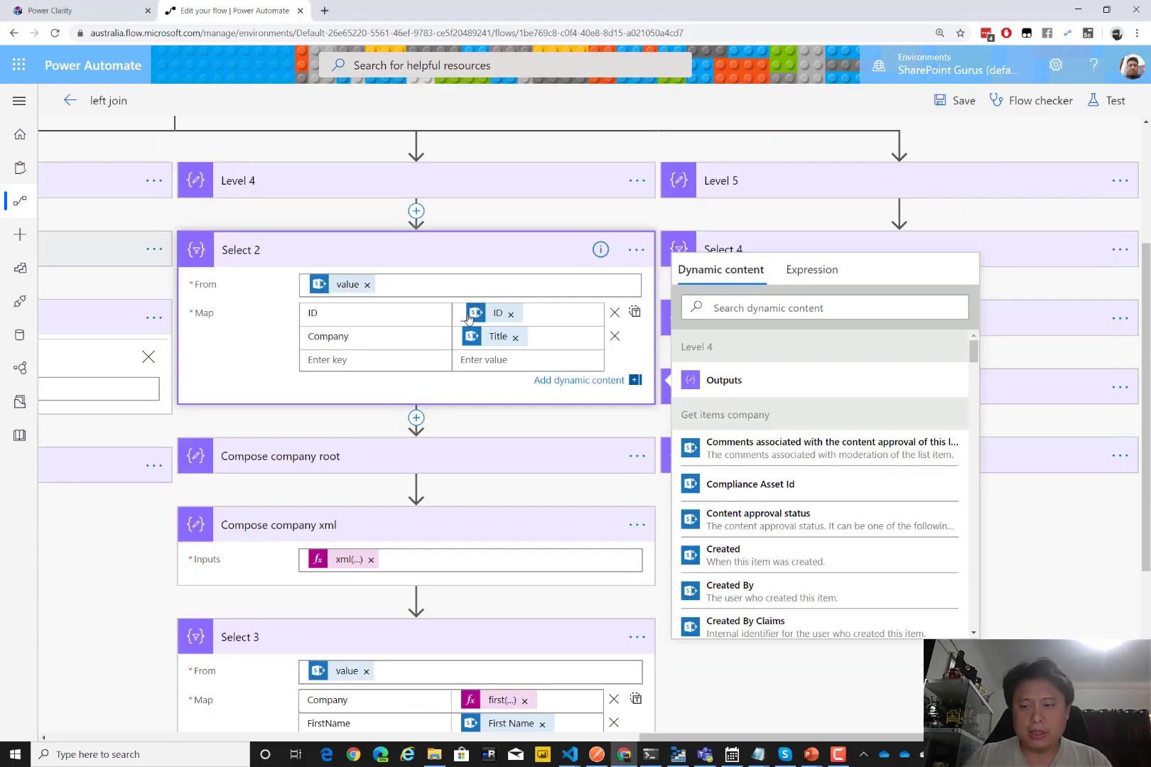
left_click(1026, 632)
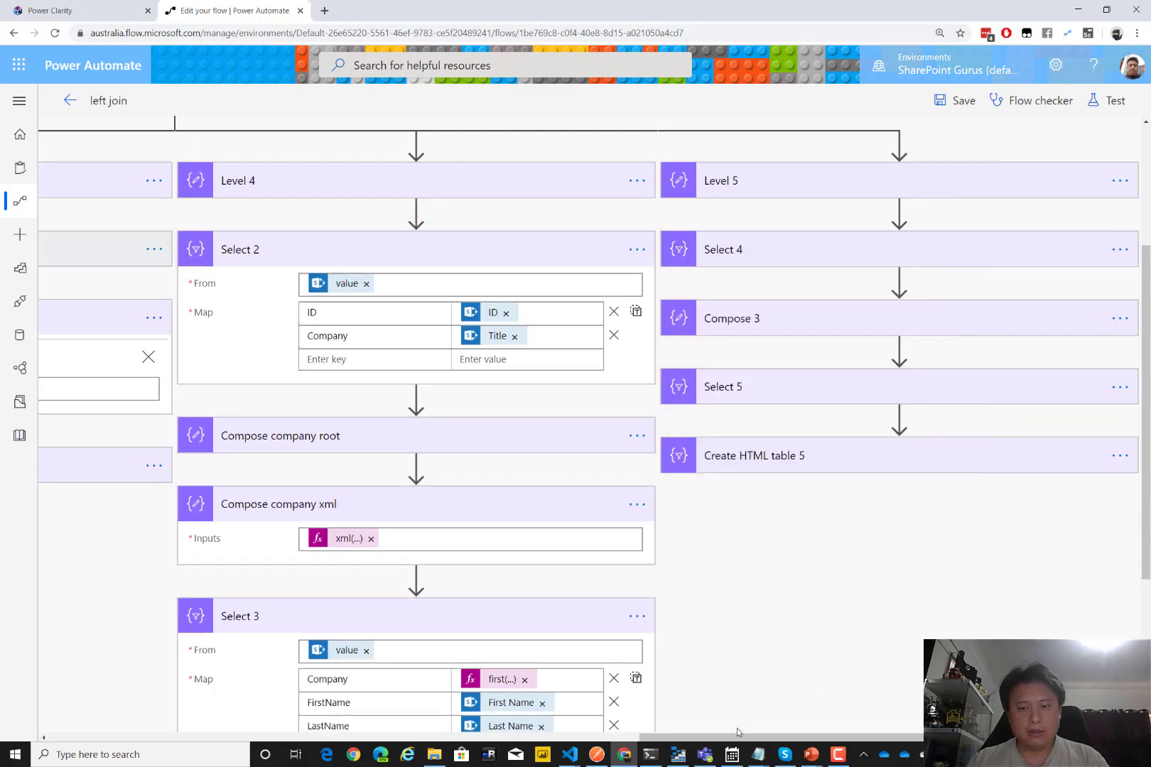
left_click(1105, 104)
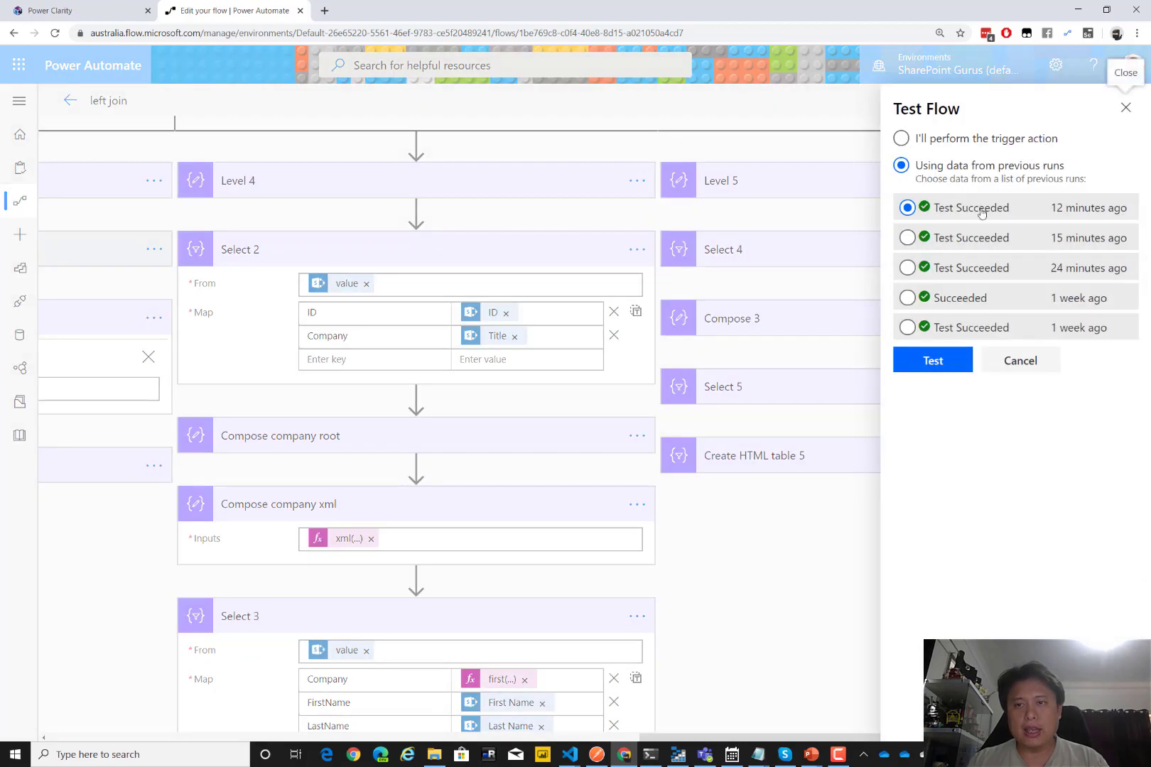
left_click(956, 220)
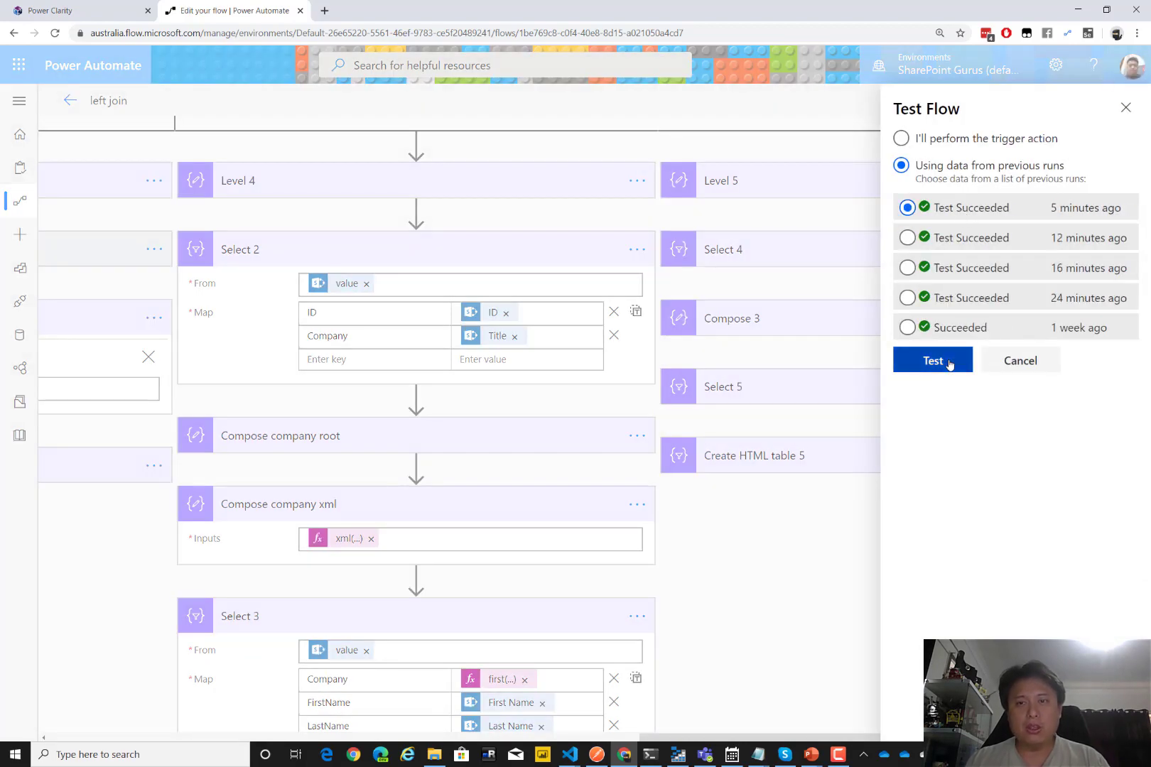
left_click(949, 362)
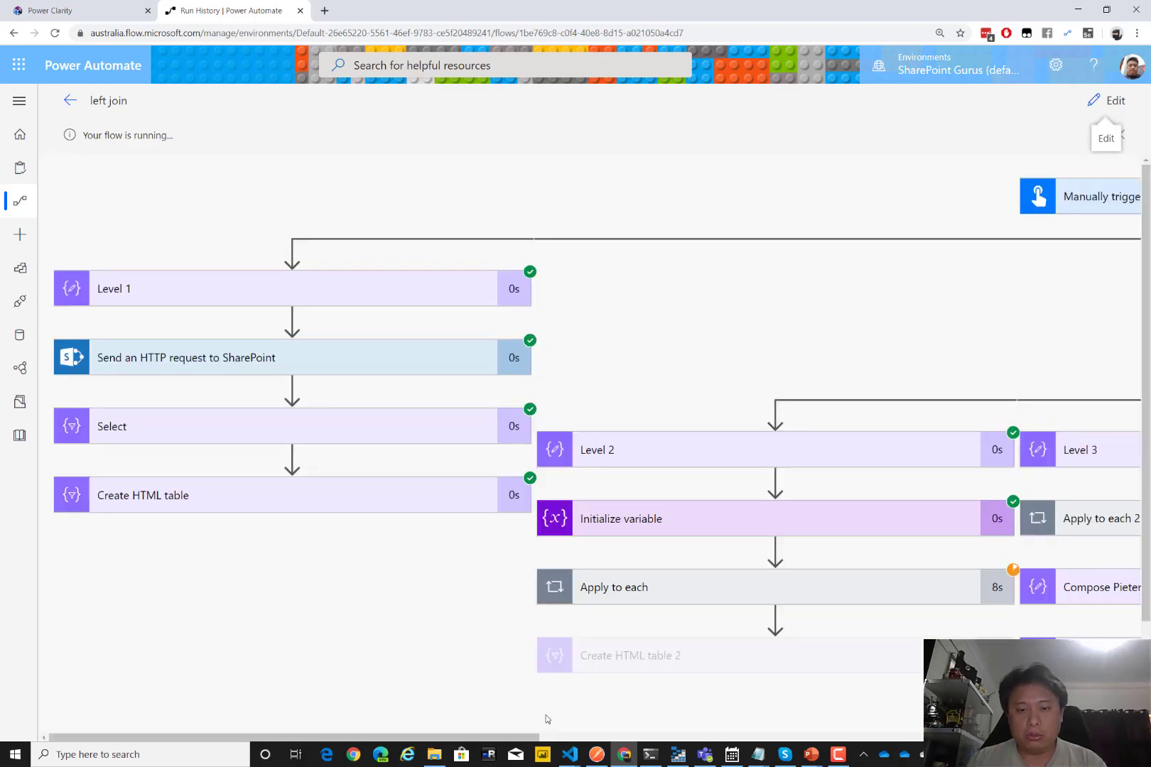
- Expand Select 2 under Level 4 in the test run to examine its inputs and outputs
left_click_drag(526, 737, 1122, 754)
scroll(874, 596, "down", 2)
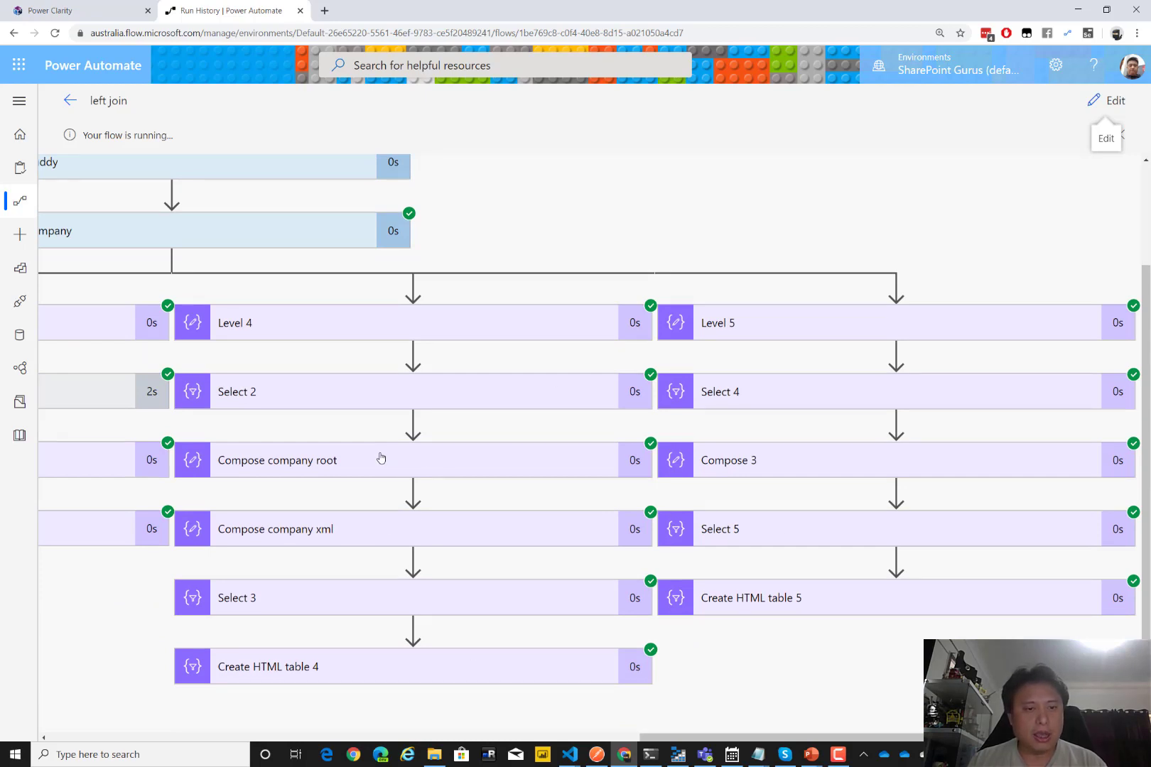
left_click(368, 403)
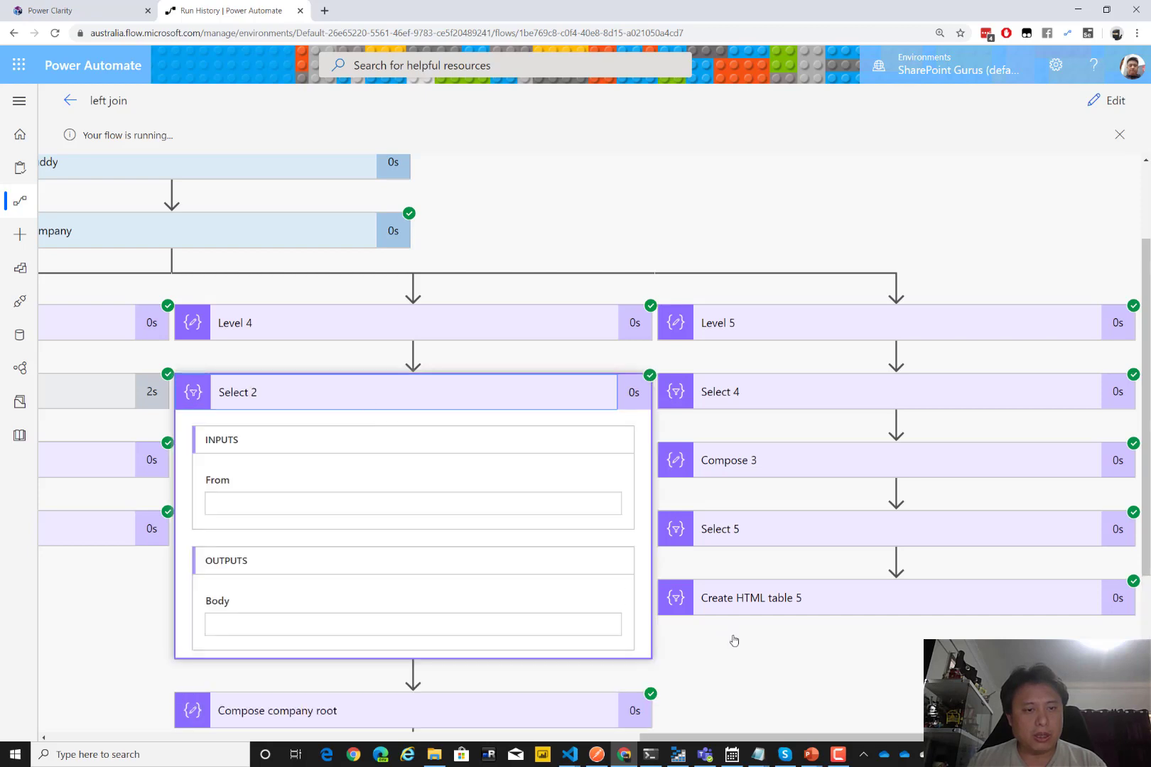
- Review the ID and Company records in Select 2's run outputs and collapse the action
scroll(743, 641, "down", 3)
scroll(322, 561, "down", 2)
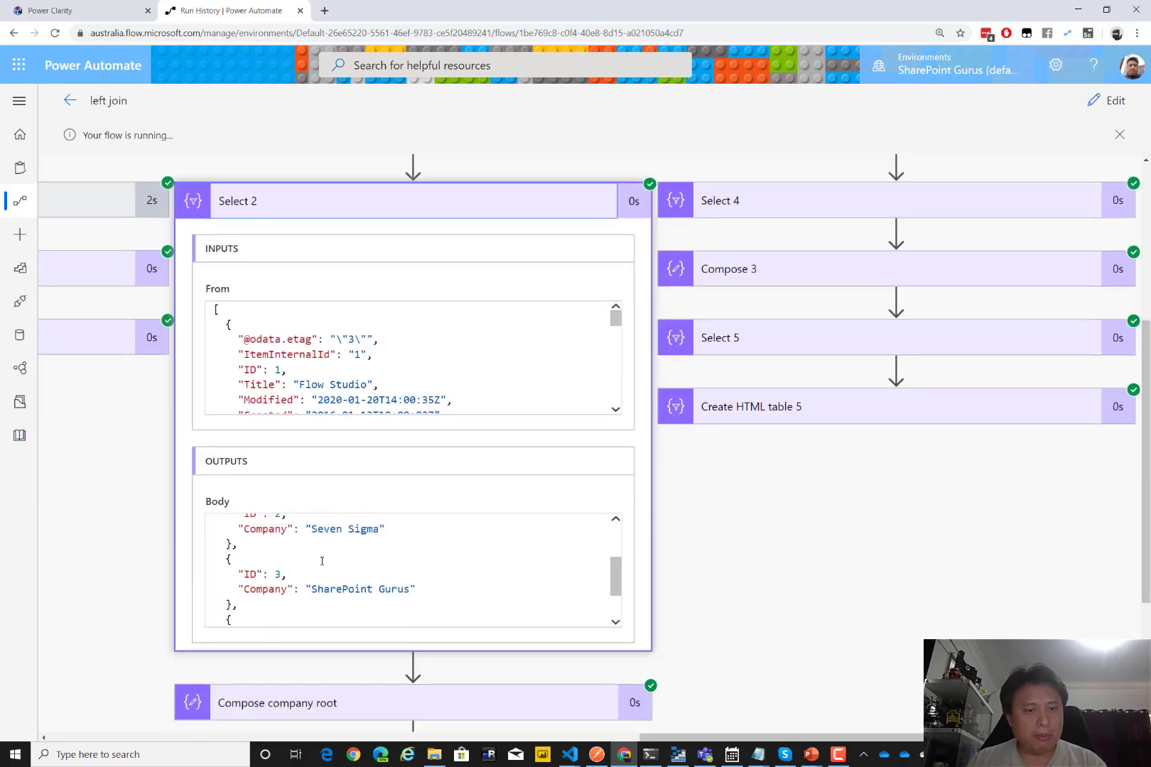
scroll(321, 561, "down", 2)
left_click(370, 213)
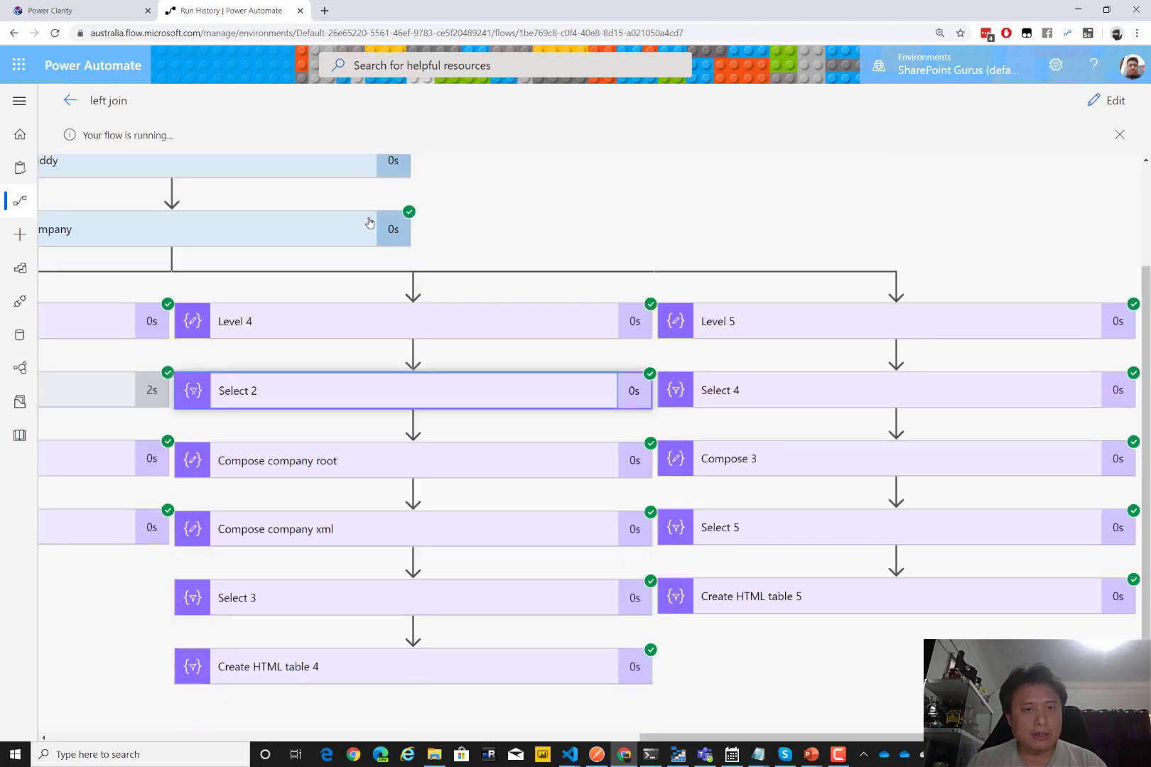
- Expand Compose company root in the test run, examine its root and items JSON structure, and collapse it again
left_click(380, 474)
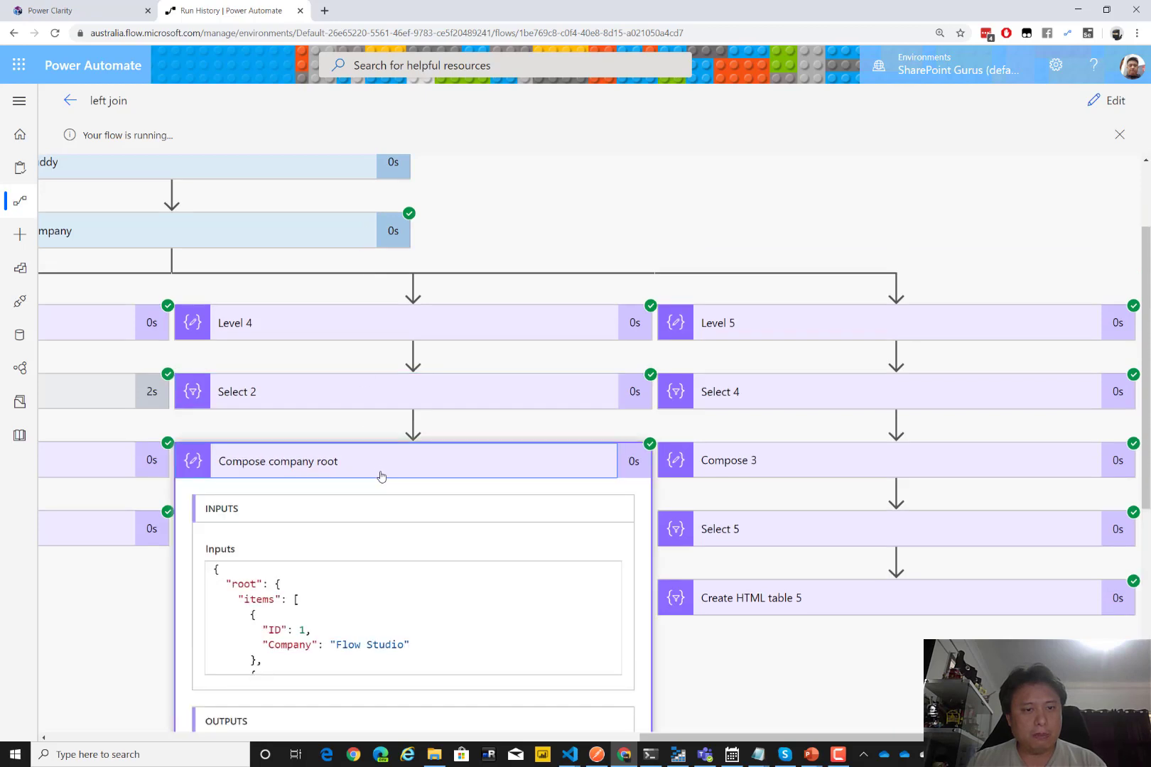
scroll(398, 498, "down", 2)
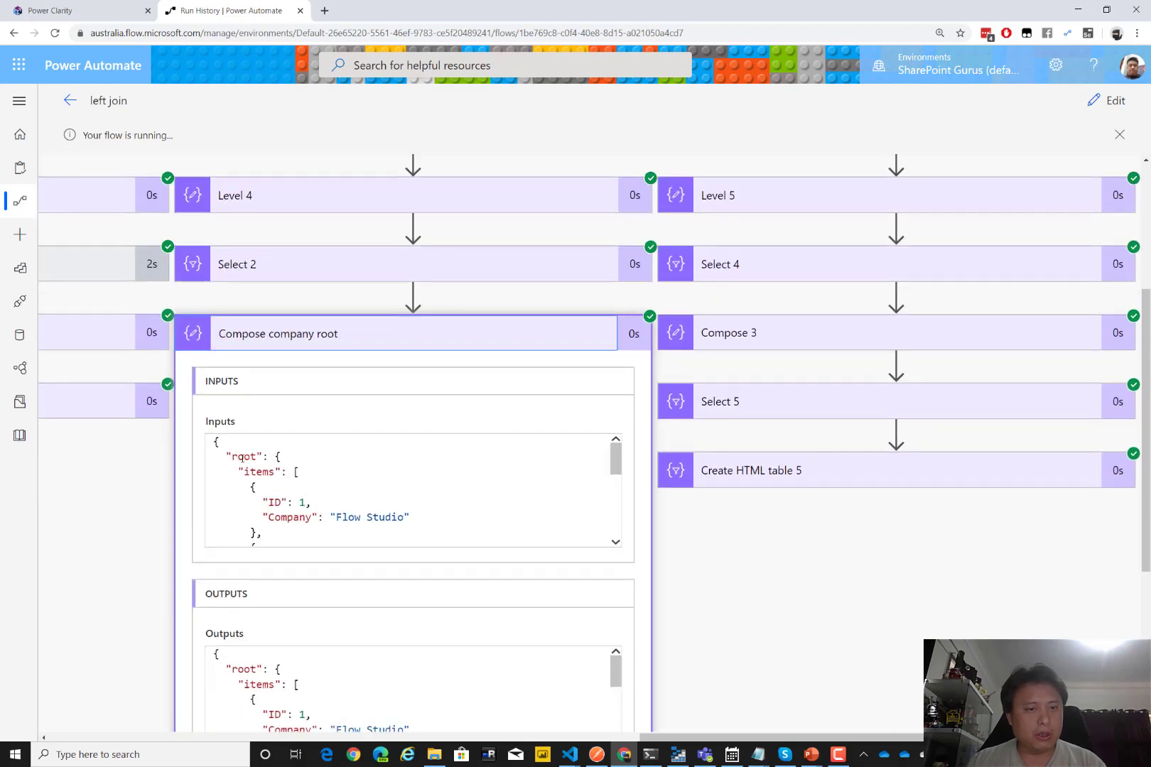
double_click(242, 457)
scroll(284, 476, "down", 3)
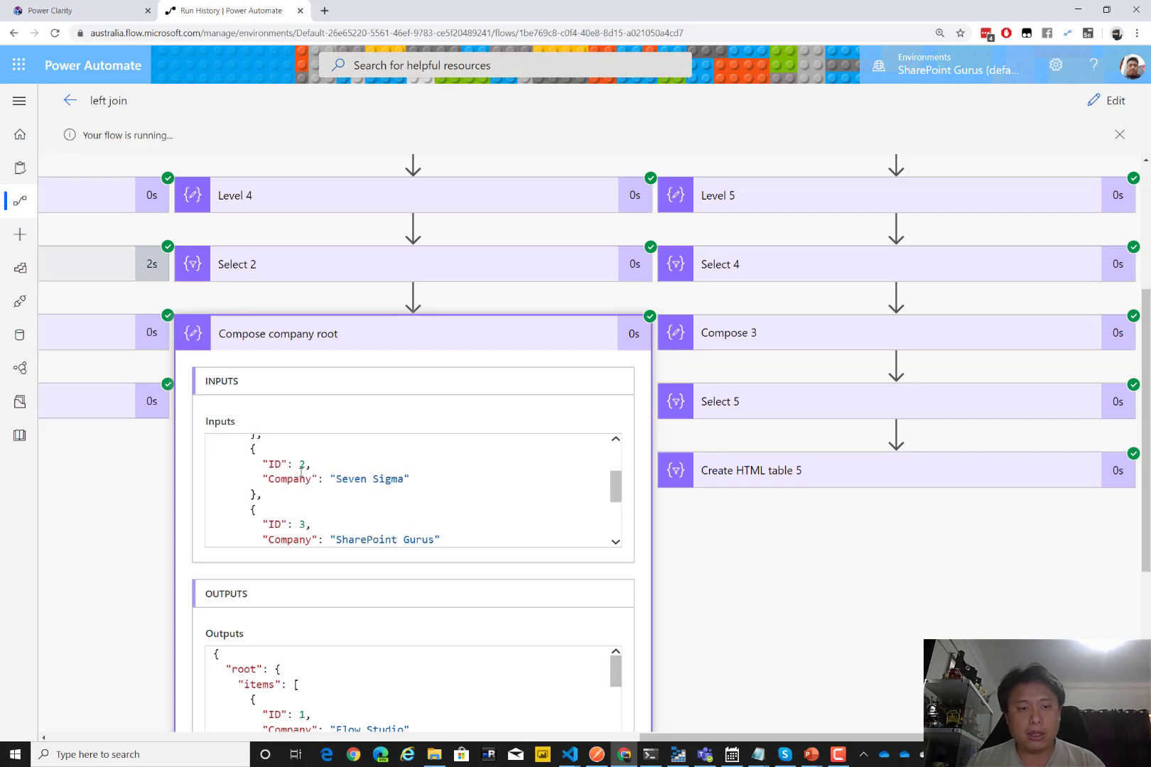
left_click(331, 343)
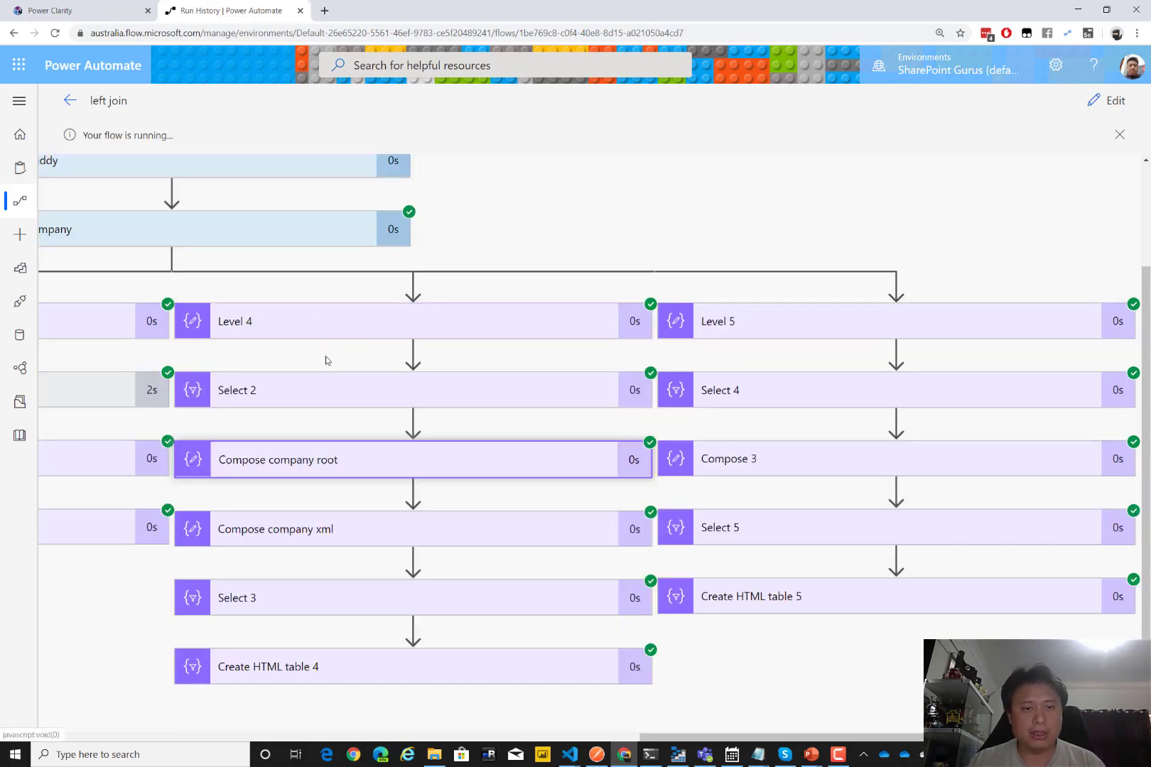
- Expand Compose company xml in the test run, look through the full XML input string, and collapse the action
left_click(355, 532)
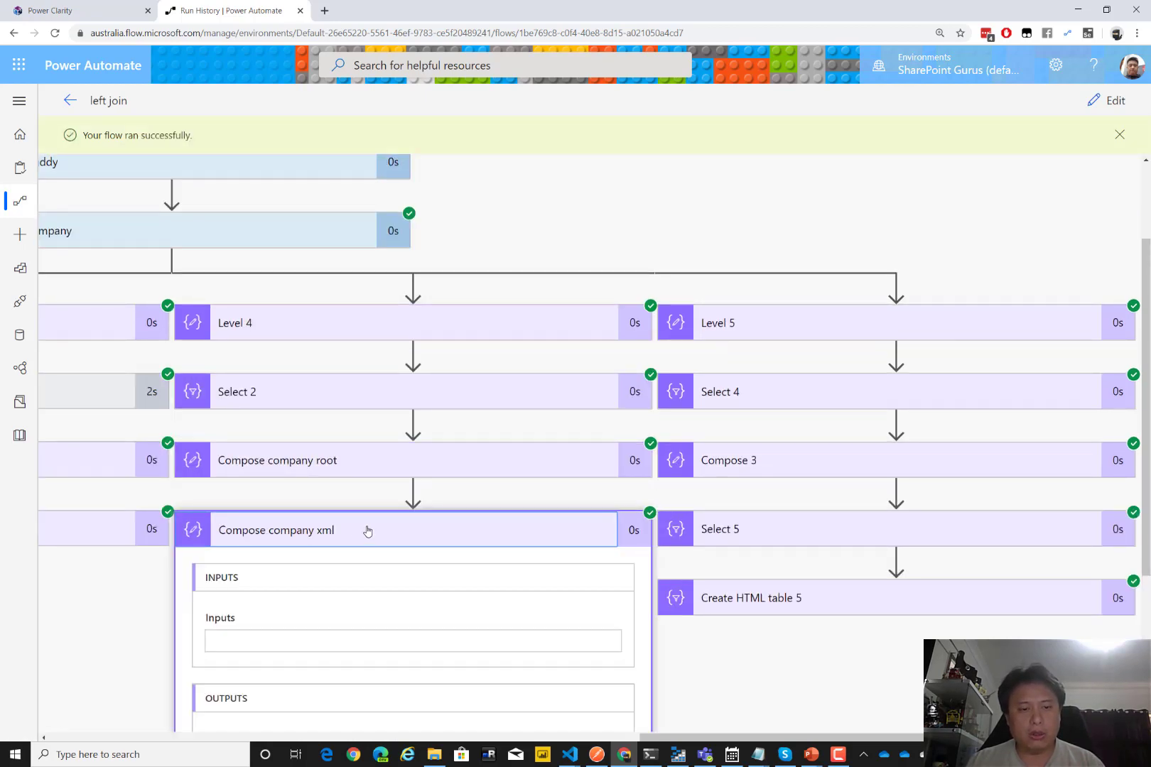
scroll(367, 532, "down", 4)
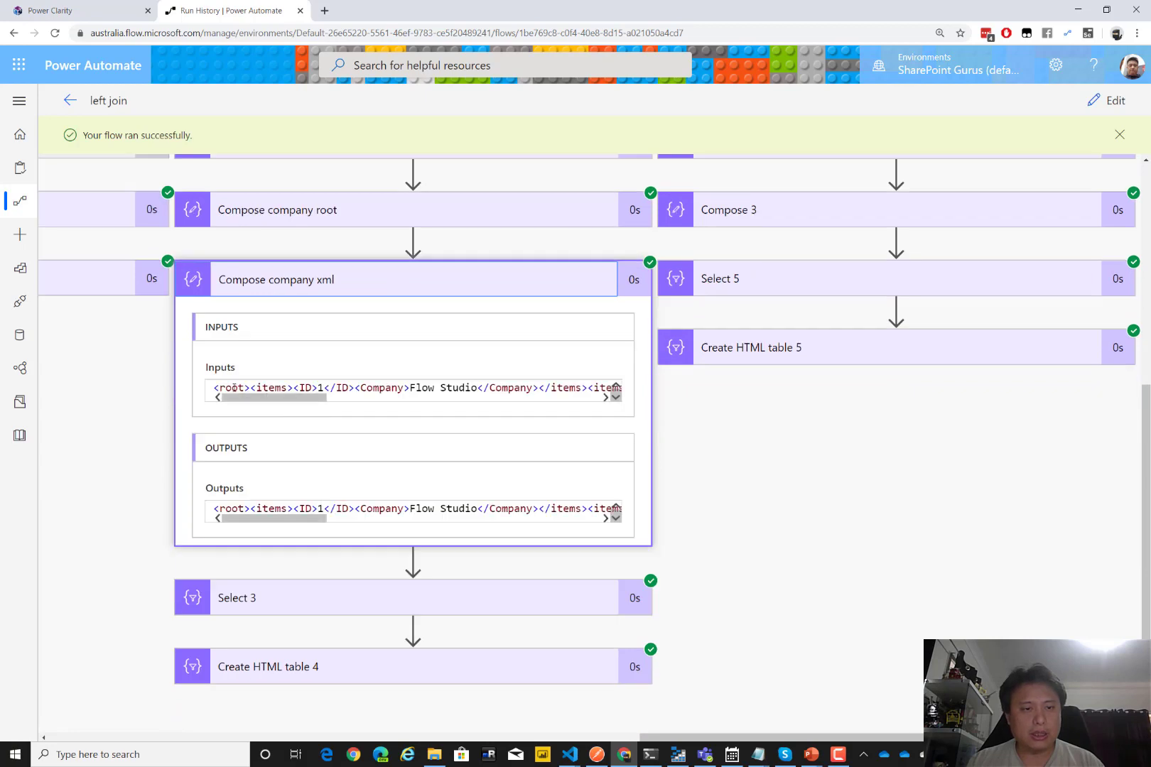
left_click_drag(284, 387, 506, 398)
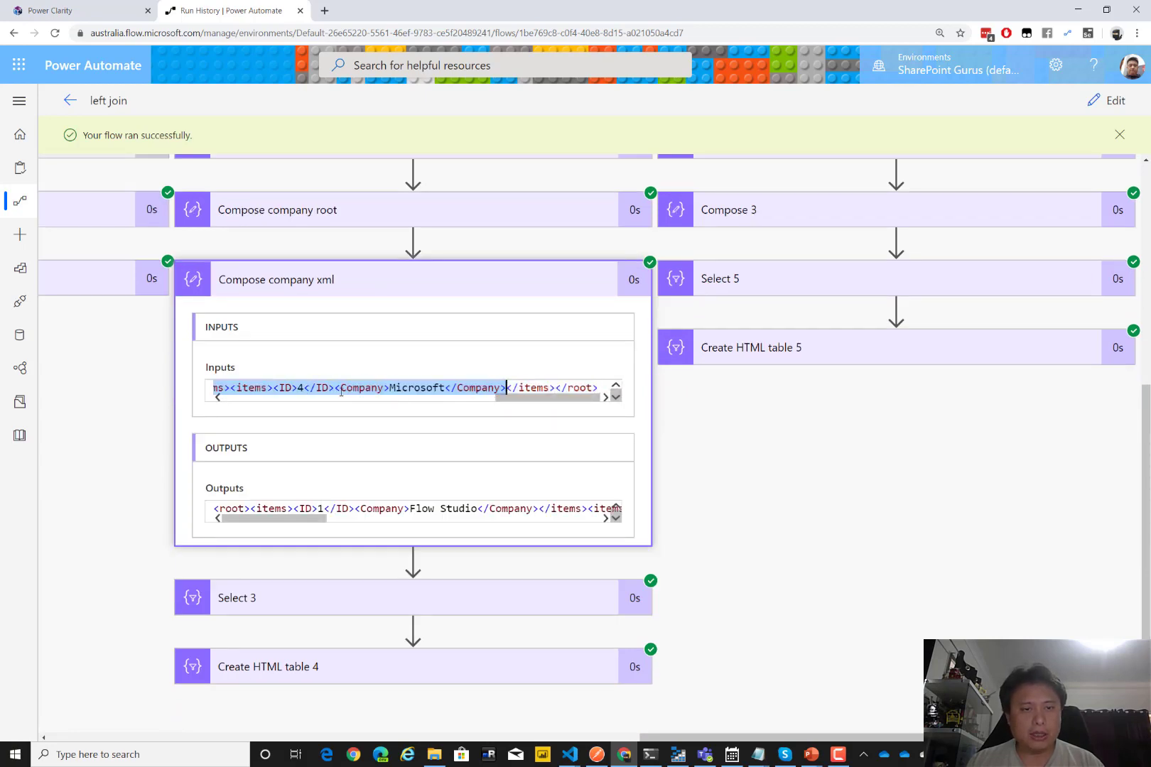
left_click(514, 407)
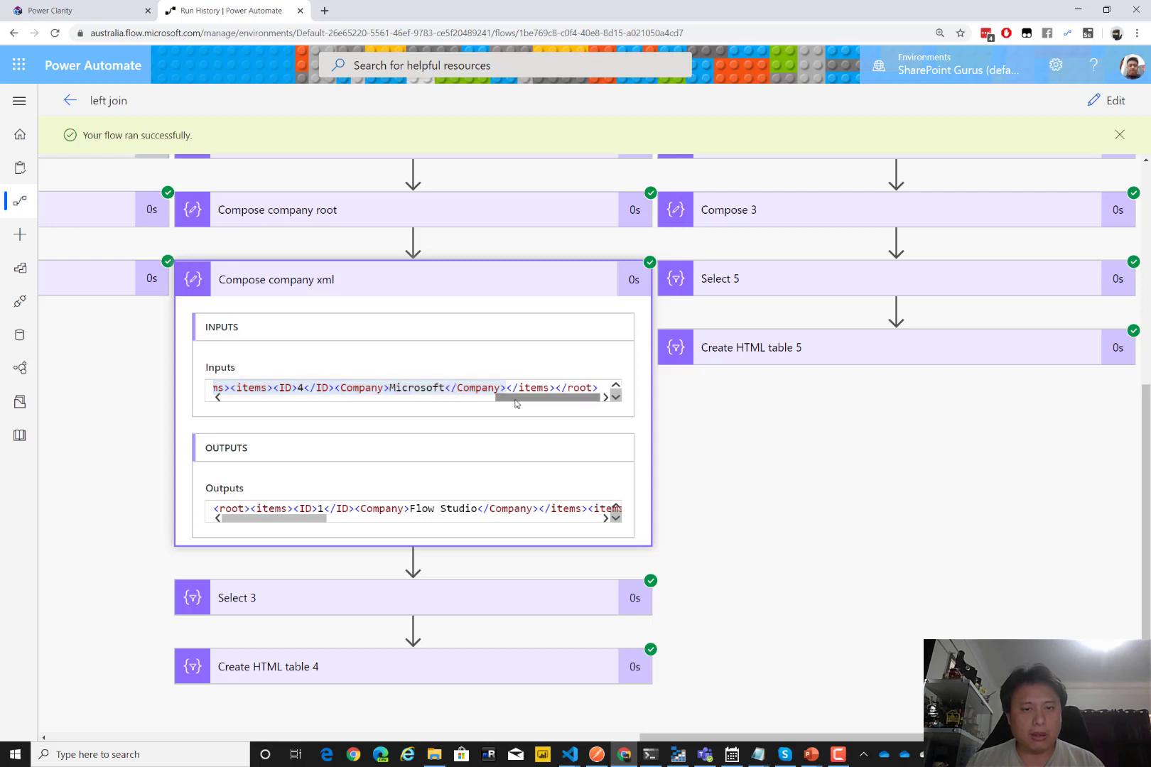
left_click_drag(505, 399, 418, 403)
left_click(331, 388)
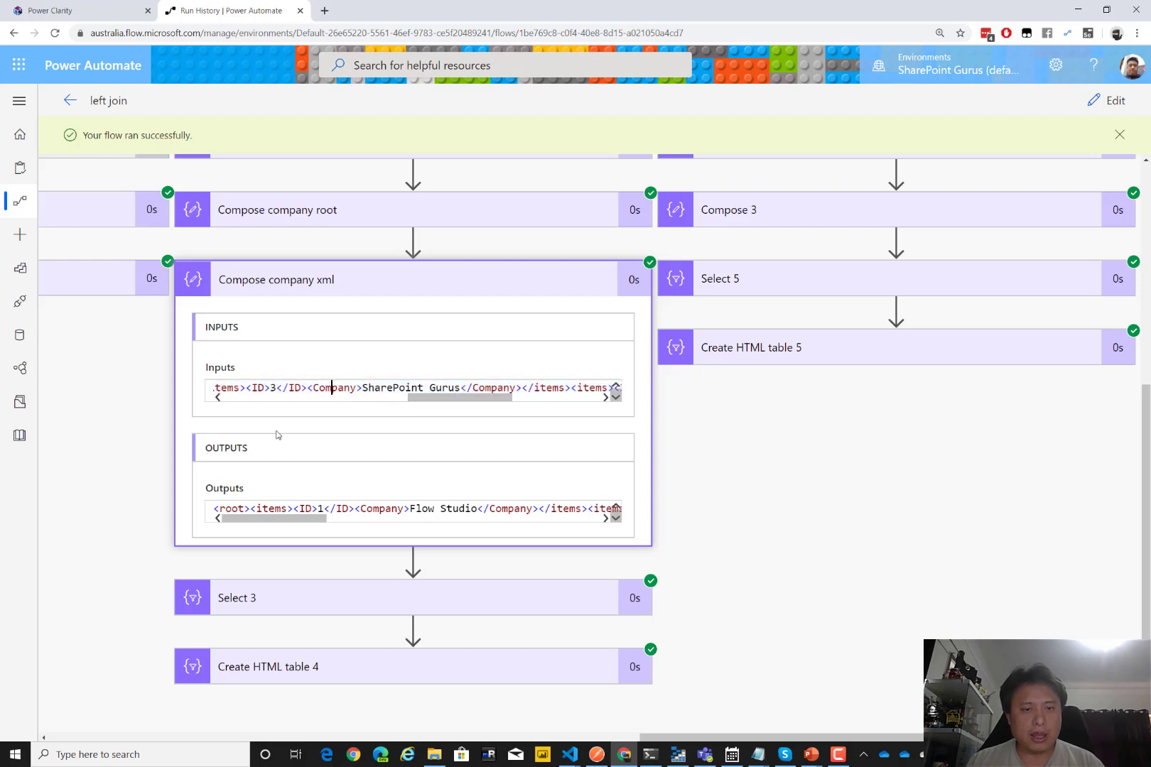
left_click(568, 283)
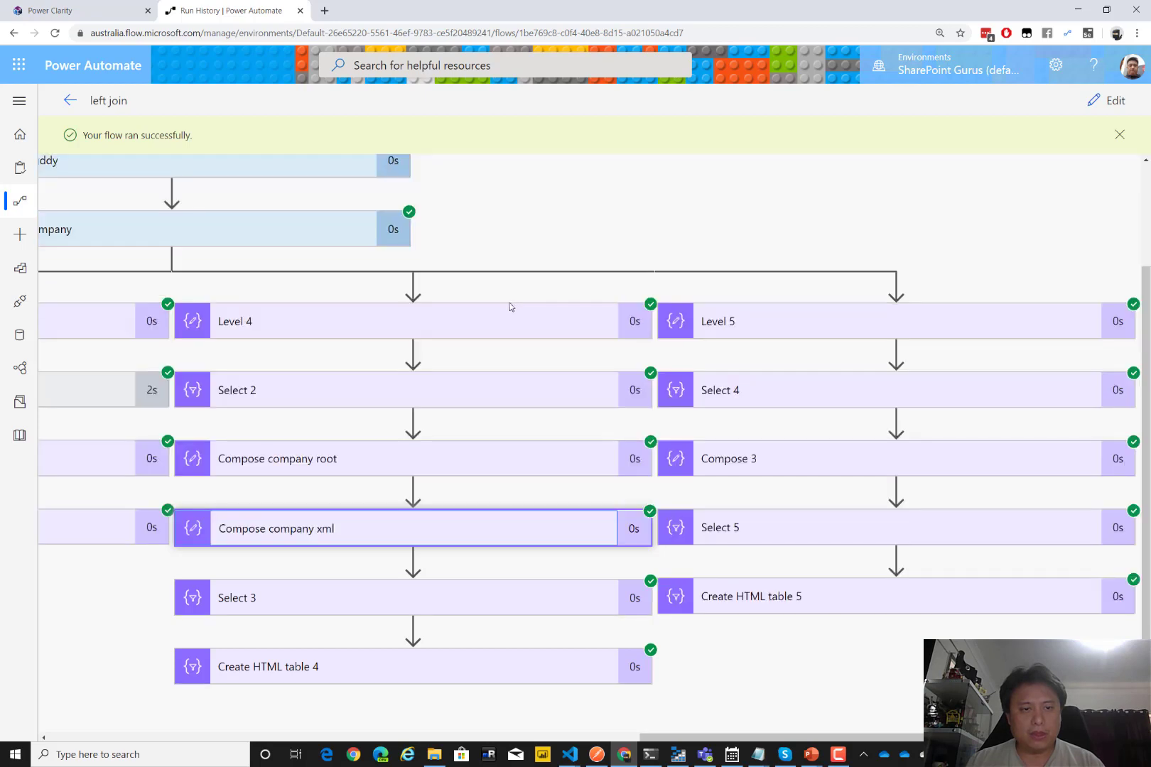
- Expand Select 3 under Level 4 in the test run and highlight the first record's Company, FirstName and LastName in the outputs
left_click(456, 604)
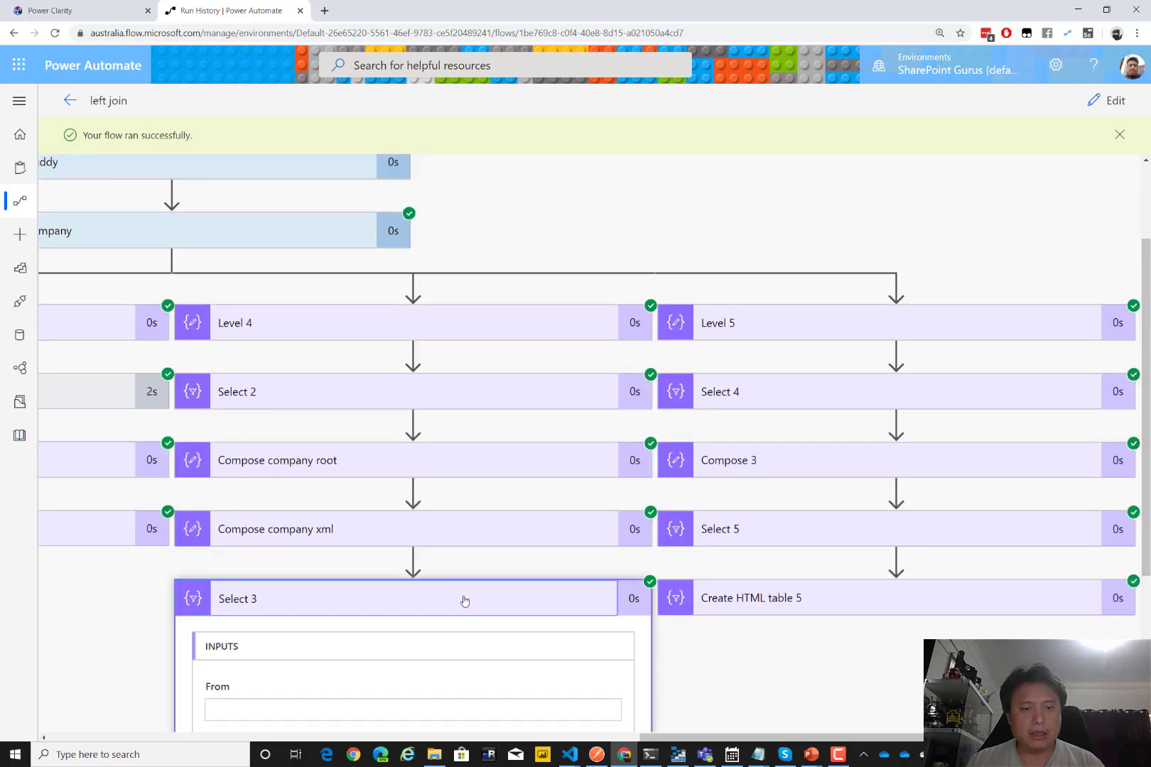
scroll(472, 593, "down", 3)
scroll(481, 531, "down", 1)
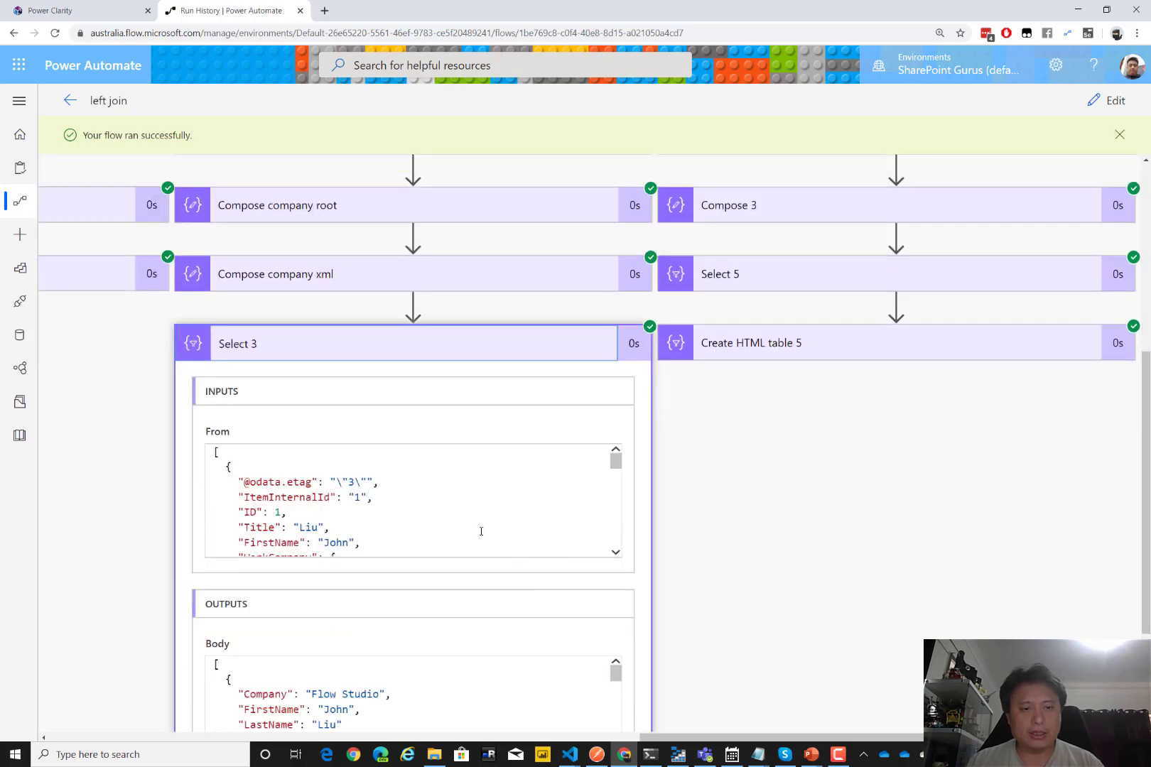
scroll(751, 544, "down", 2)
scroll(313, 361, "down", 1)
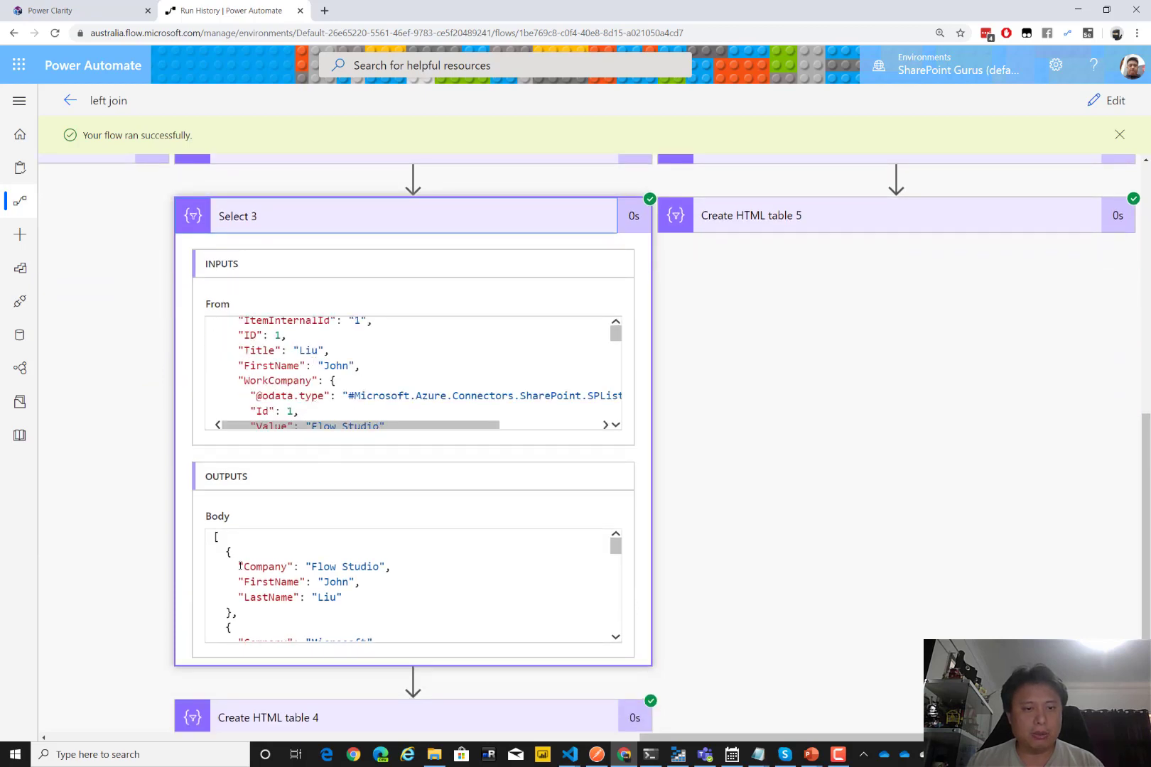
left_click_drag(241, 565, 343, 597)
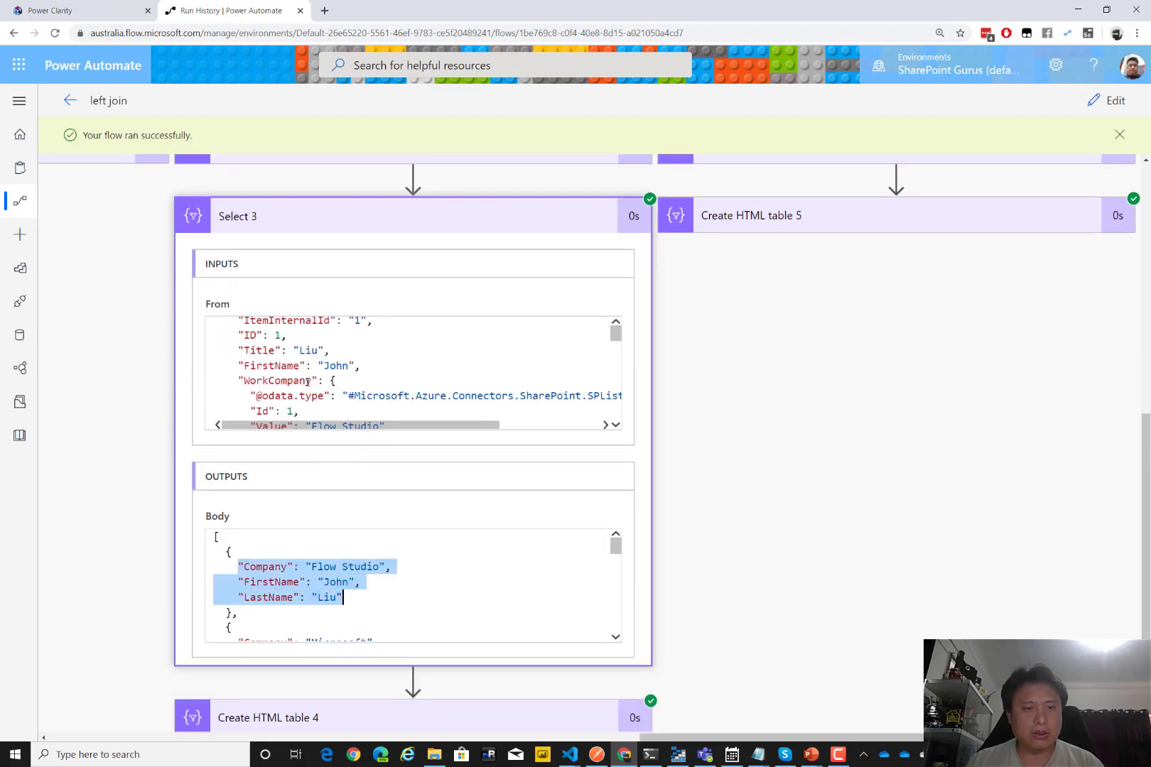
- Highlight the WorkCompany Id of the first record in Select 3's inputs, and collapse the action
scroll(334, 398, "down", 1)
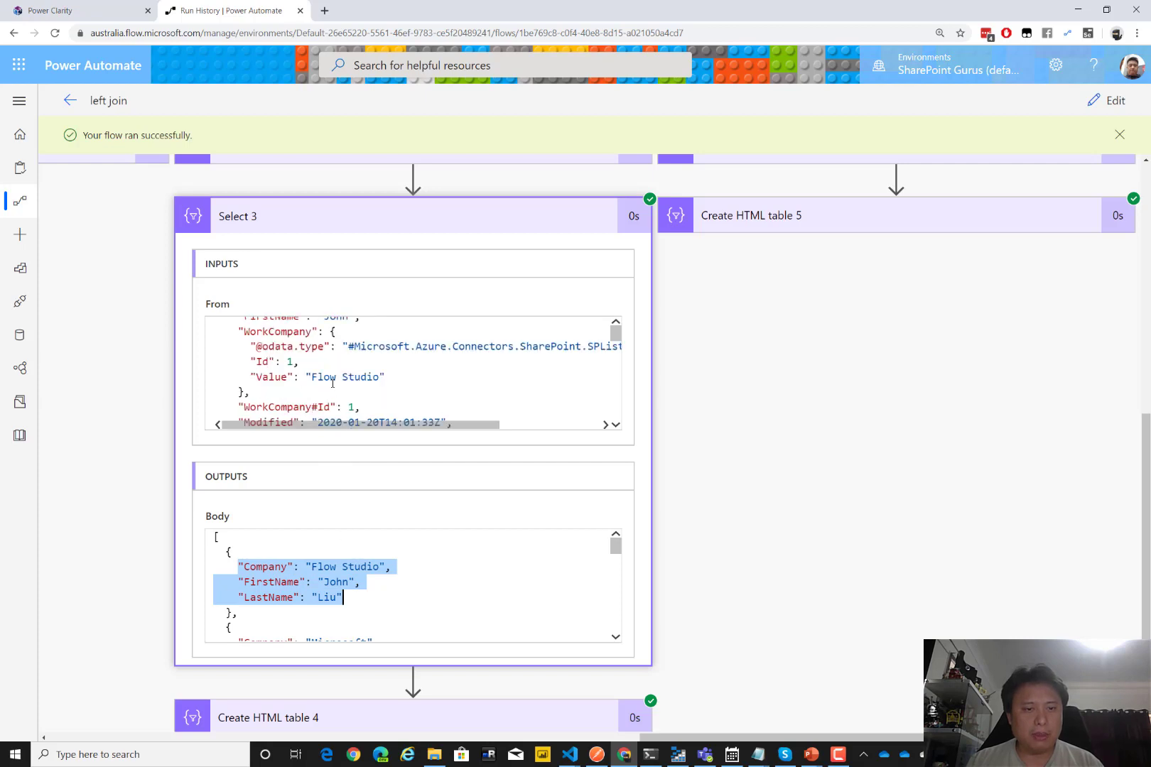
left_click_drag(257, 357, 312, 360)
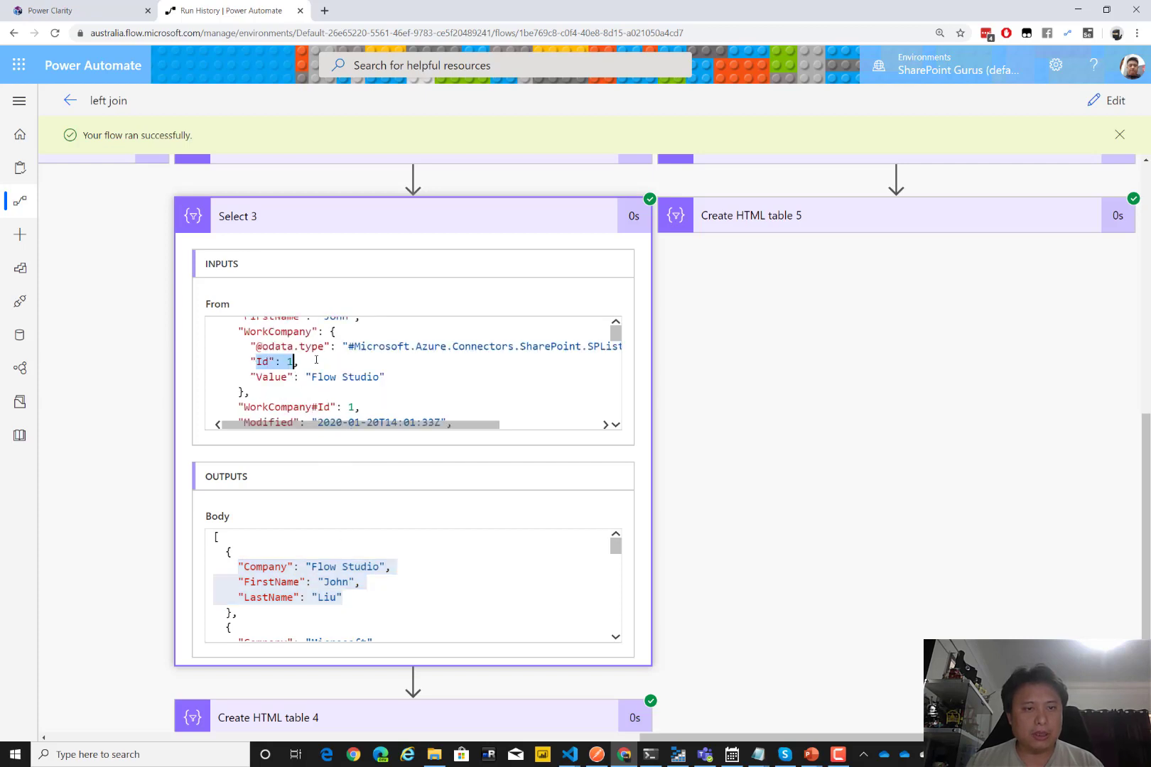
scroll(317, 360, "up", 1)
scroll(360, 373, "down", 1)
scroll(359, 373, "up", 1)
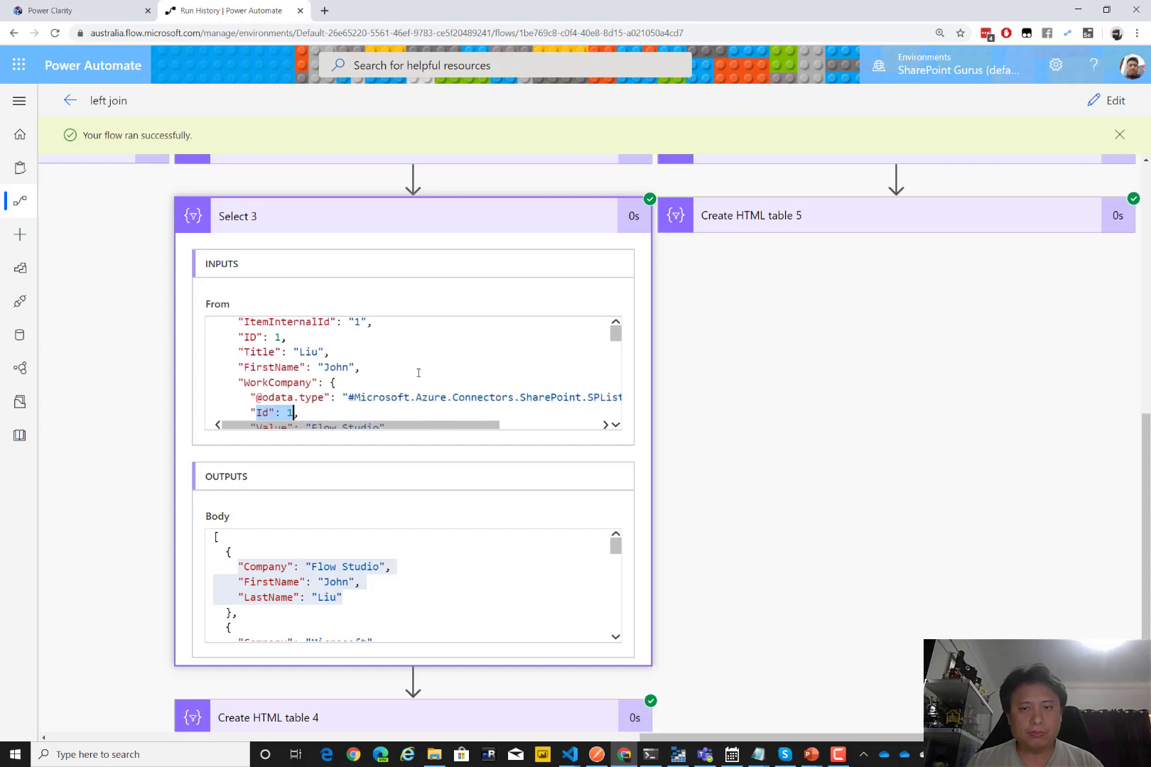
left_click(620, 278)
left_click(620, 279)
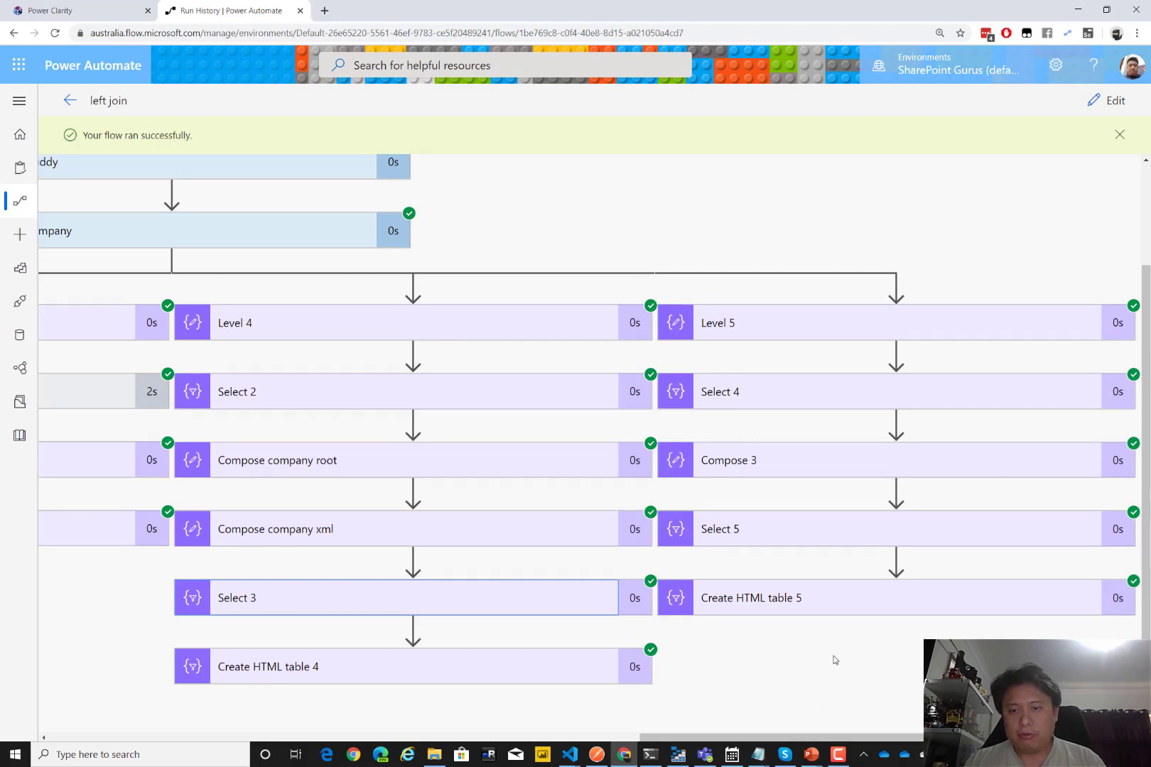
- Expand Compose 3 under Level 5 in the run, and reopen the flow for editing at the Level 4 and Level 5 branches
left_click(828, 462)
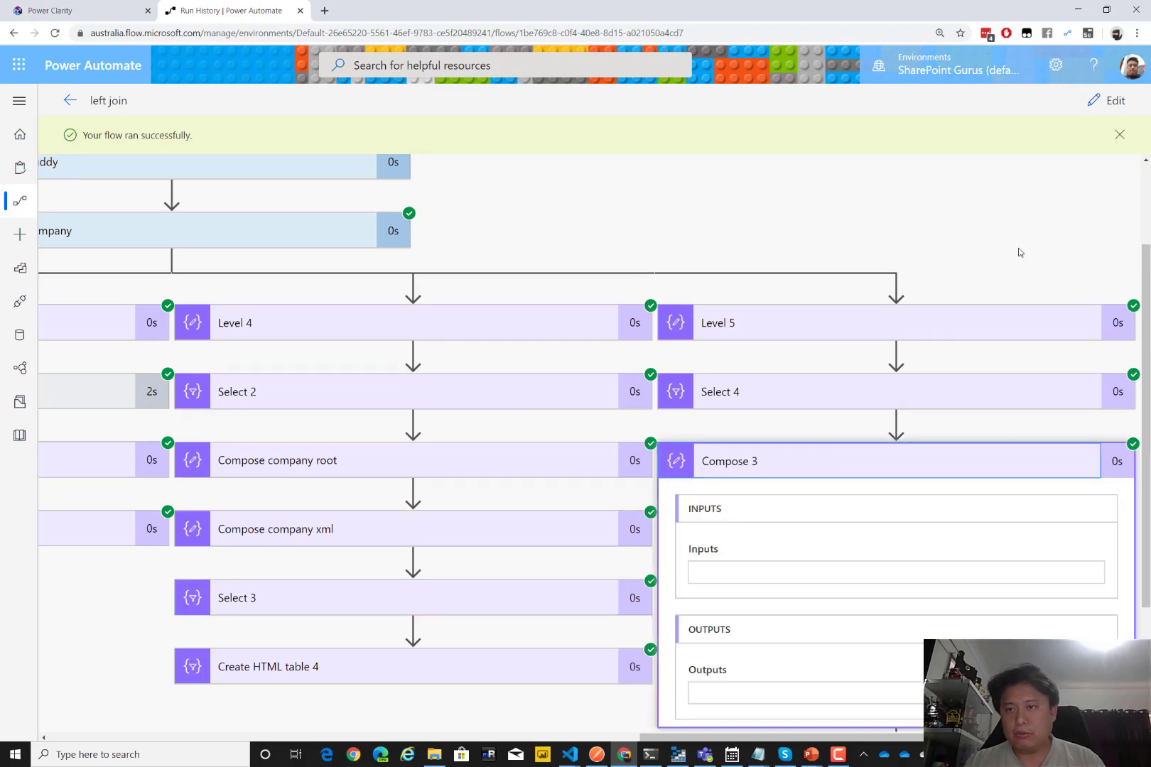
left_click(1104, 103)
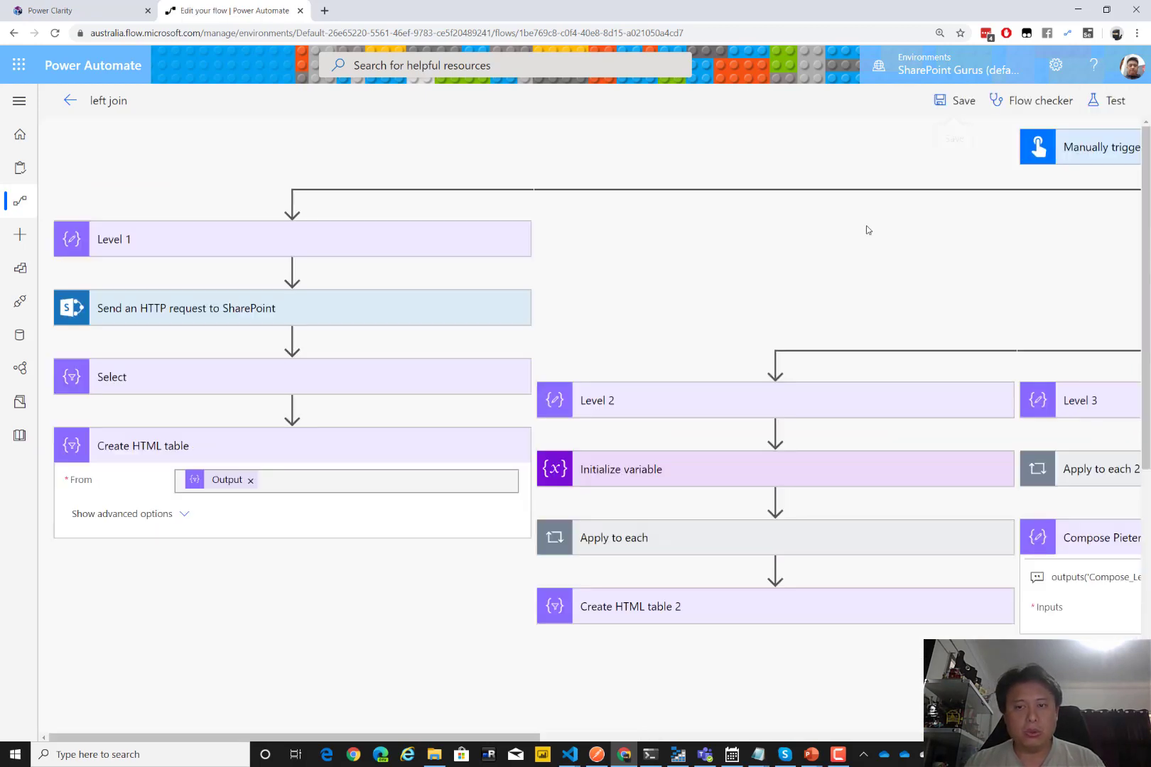
left_click(543, 738)
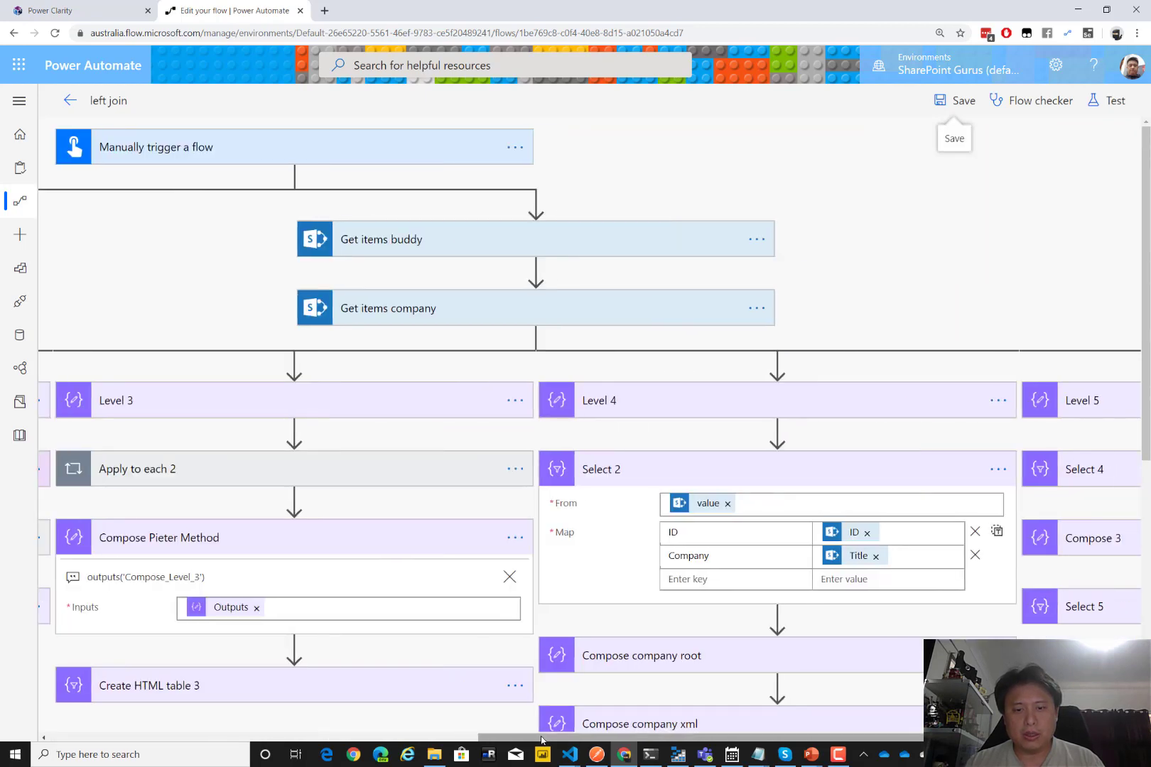
left_click_drag(543, 738, 790, 757)
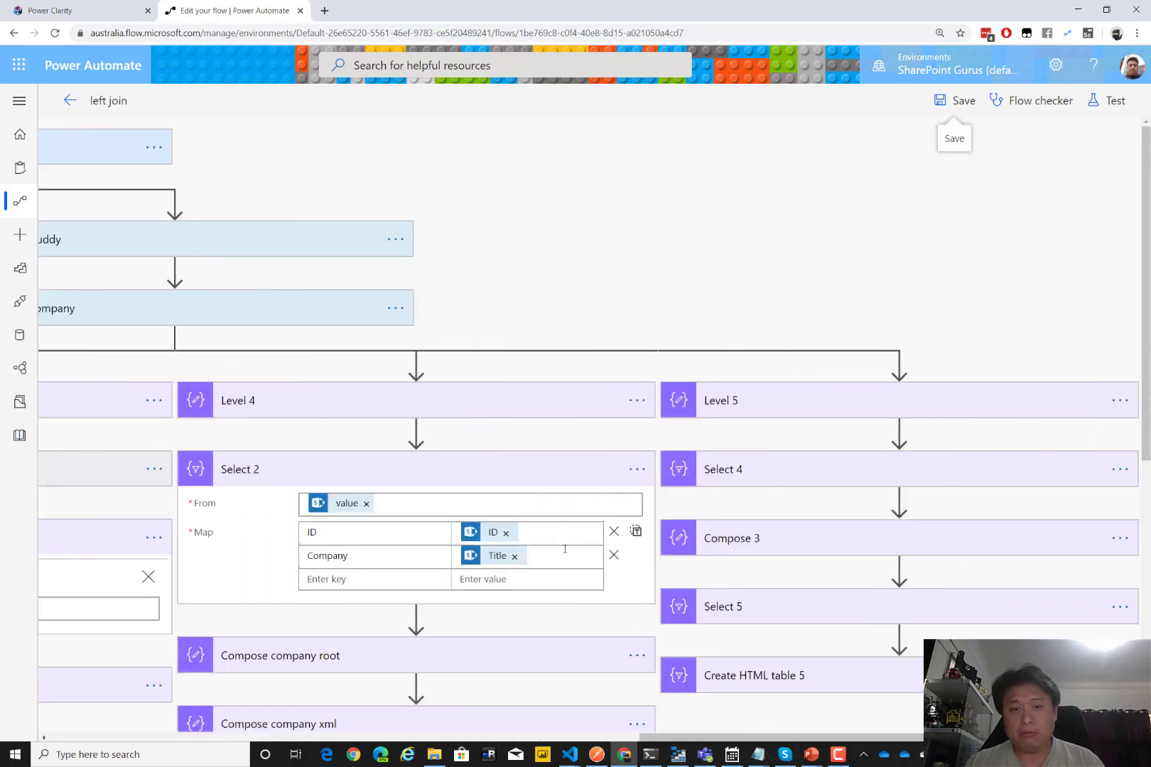
- Collapse Select 2 and Compose company xml under Level 4, and expand Select 4 under Level 5 to examine its From and Map fields
left_click(531, 470)
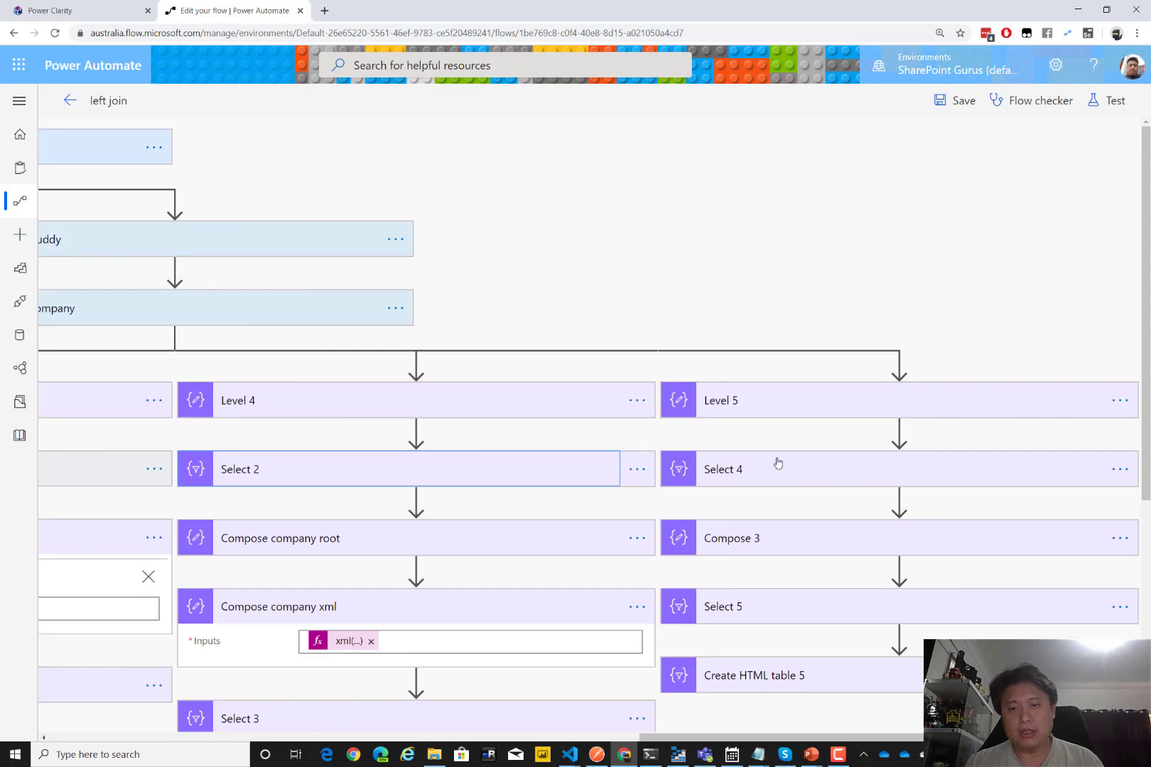
left_click(492, 605)
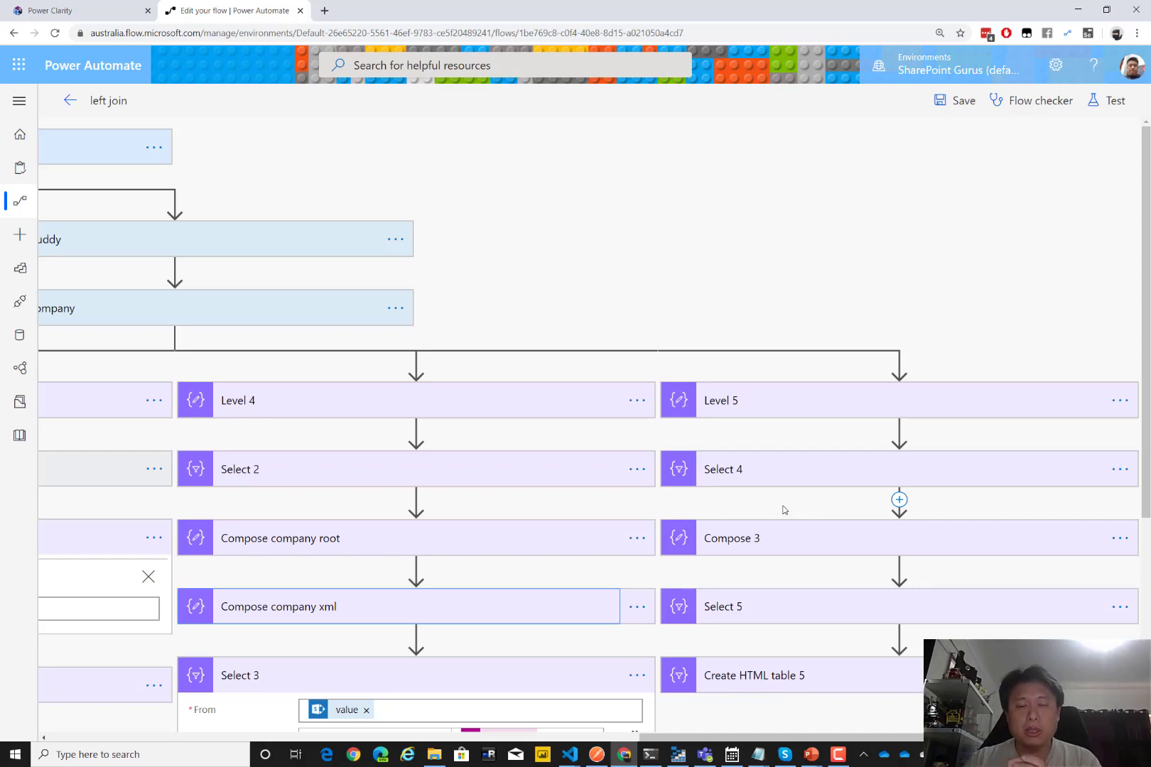
left_click(804, 470)
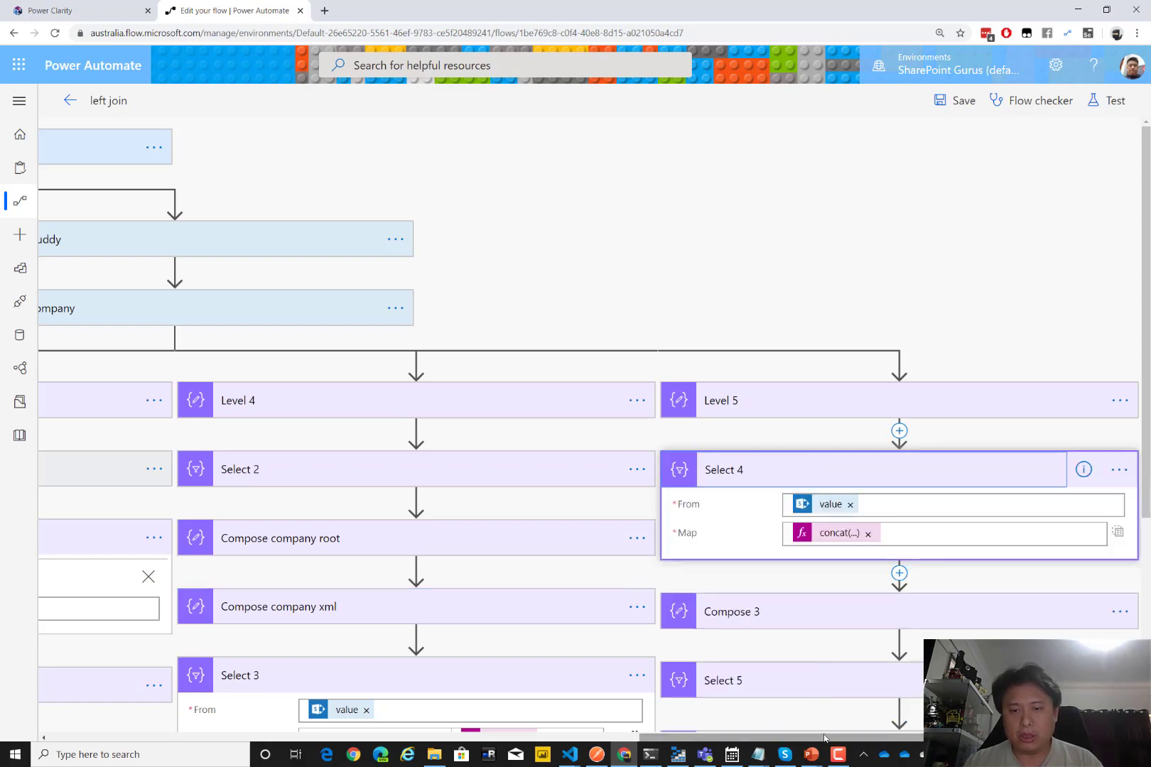
scroll(848, 591, "down", 1)
scroll(847, 586, "down", 3)
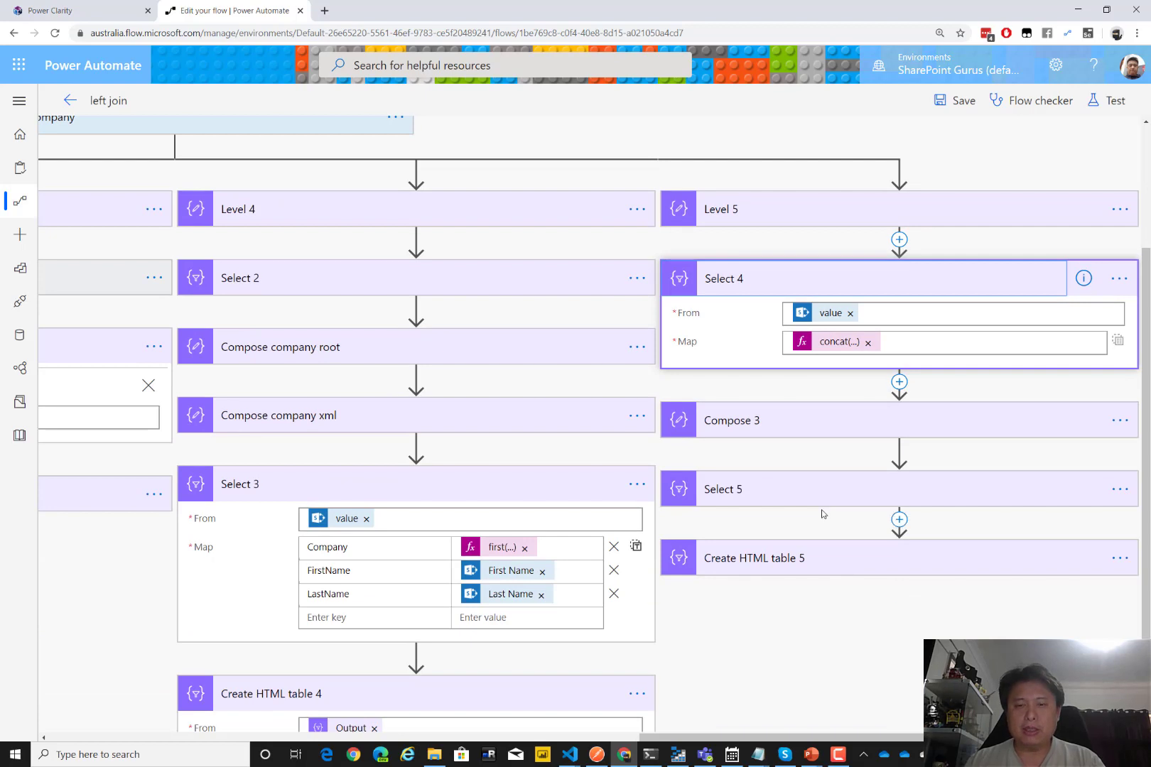
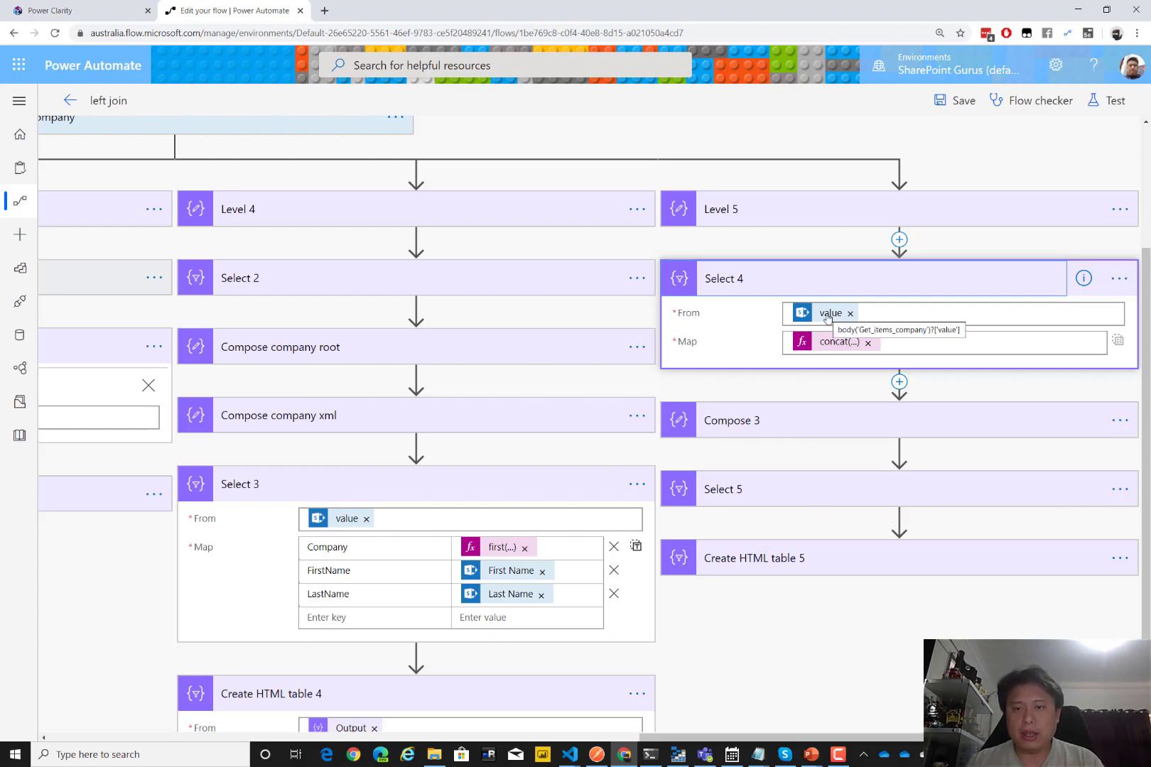
- Switch to Notepad and add a long block of blank lines below the root/items outline, placing the cursor within the empty area
key("alt+Tab")
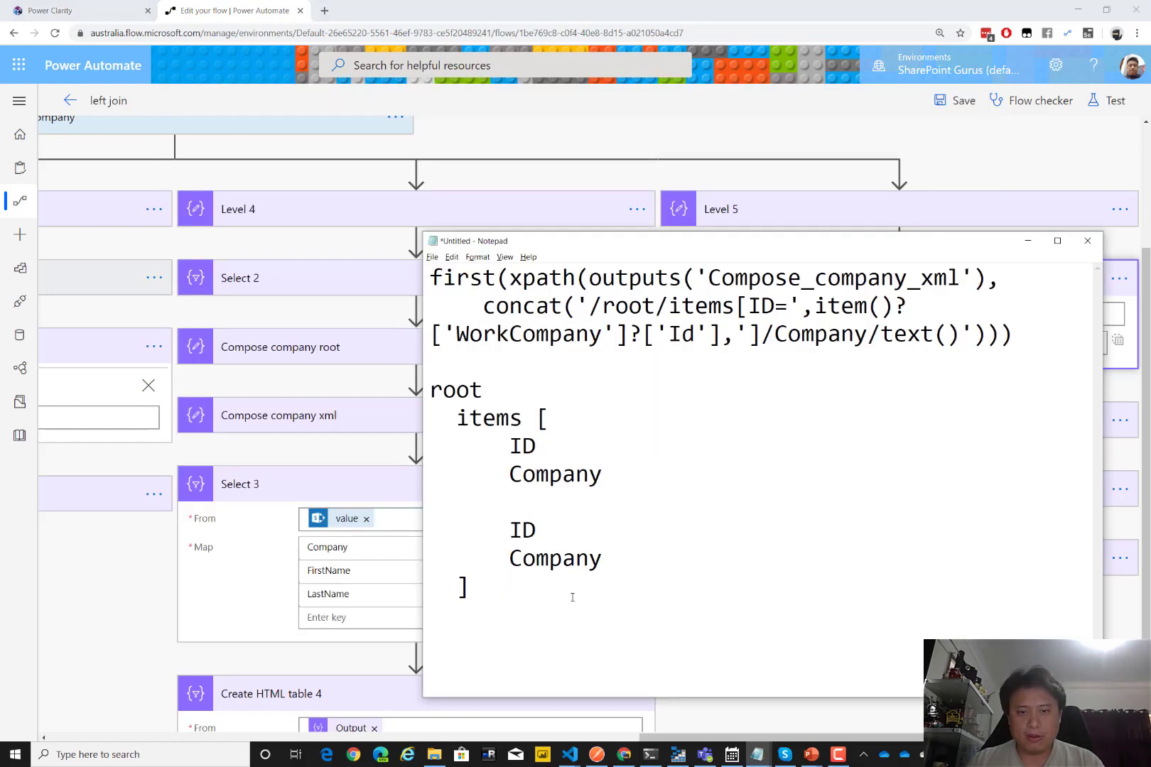
key("Return")
key("Return")
key("Return")
key("Return")
key("Return")
key("Return")
key("Return")
key("Return")
key("Return")
key("Return")
key("Return")
key("Return")
key("Return")
key("Return")
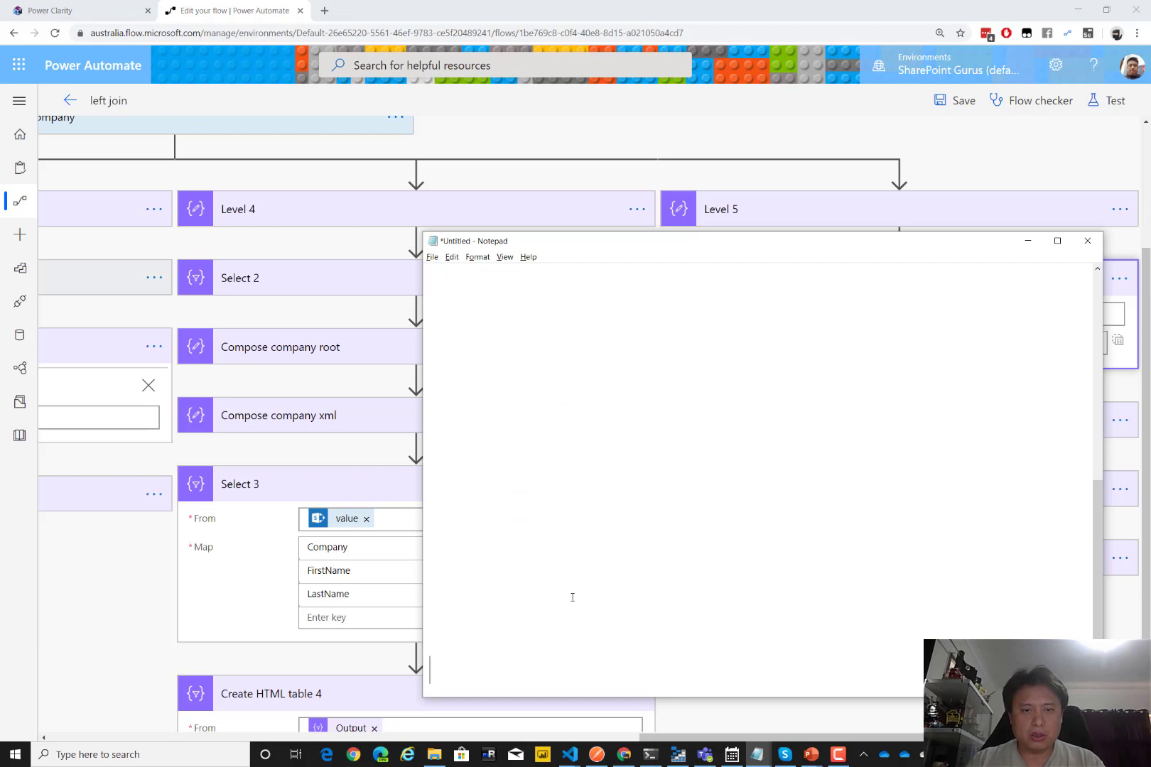
key("Up")
key("Up")
key("Up")
key("Up")
key("Up")
key("Up")
key("Up")
key("Up")
key("Up")
key("Up")
key("Up")
key("Up")
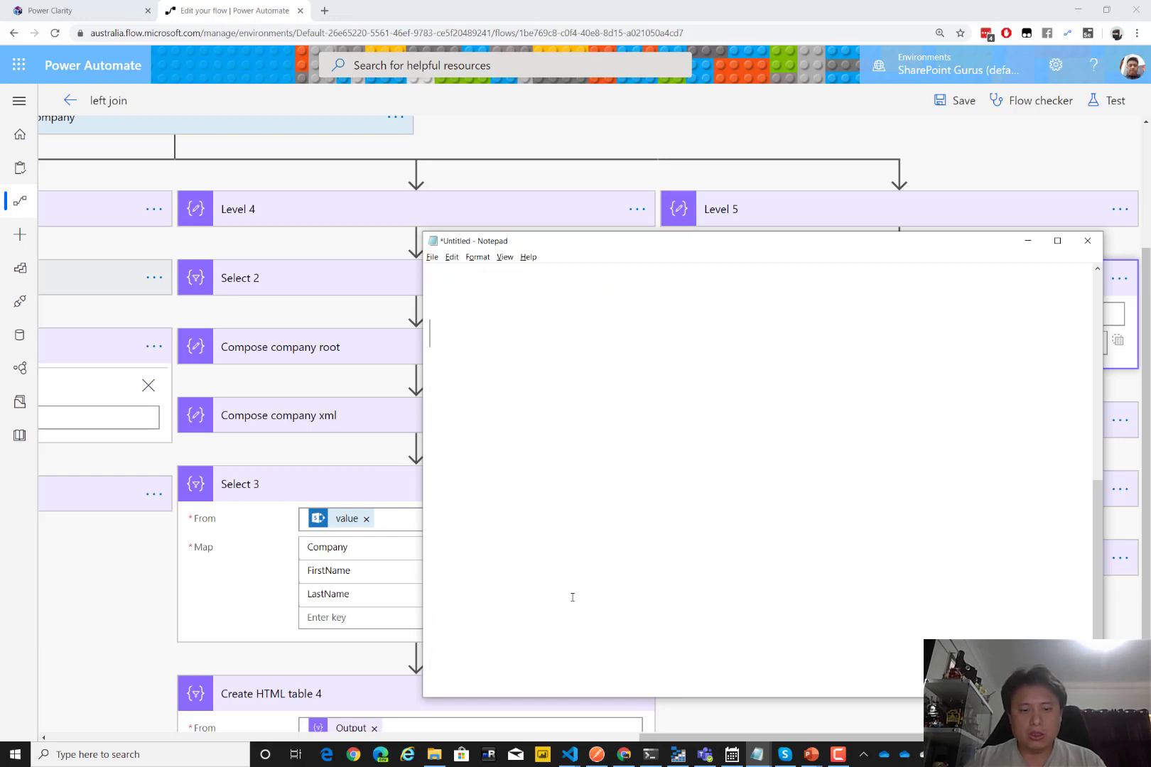
- Write two pairs of lines reading ID and Company in the empty area, separated by a blank line
type("ID")
key("Return")
type("Compan")
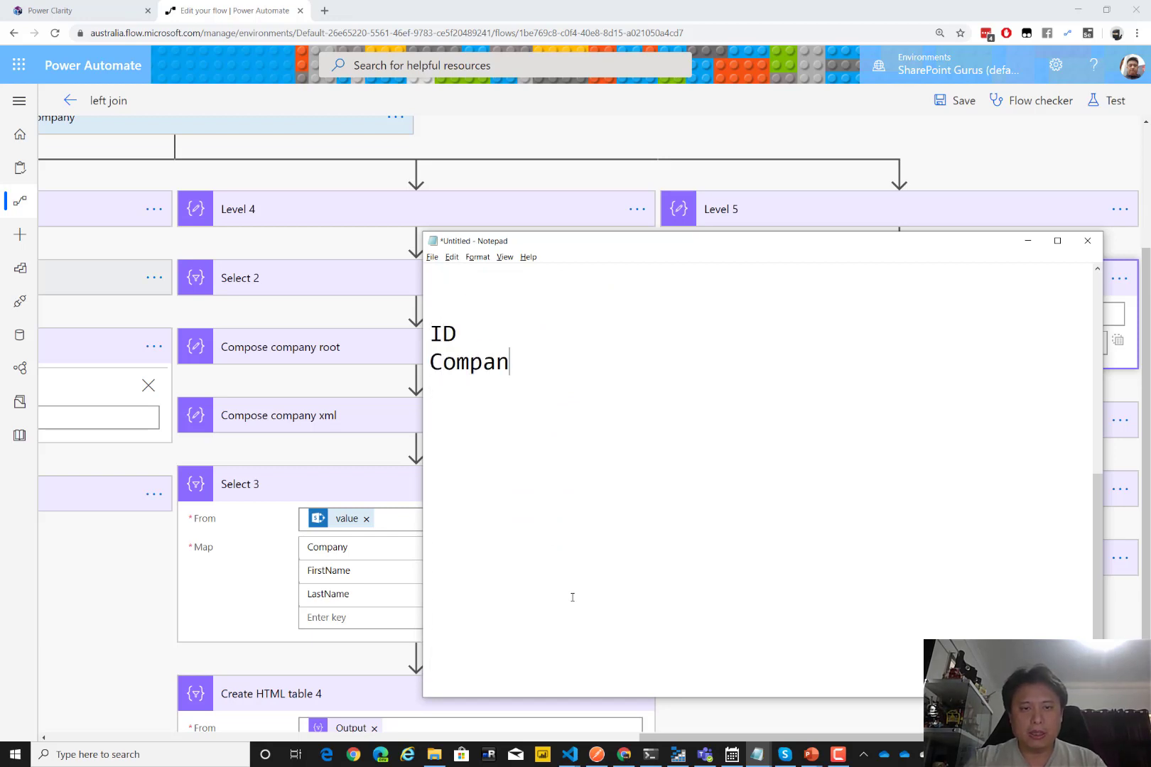
type("y")
key("Return")
key("Return")
type("ID")
key("Return")
type("C")
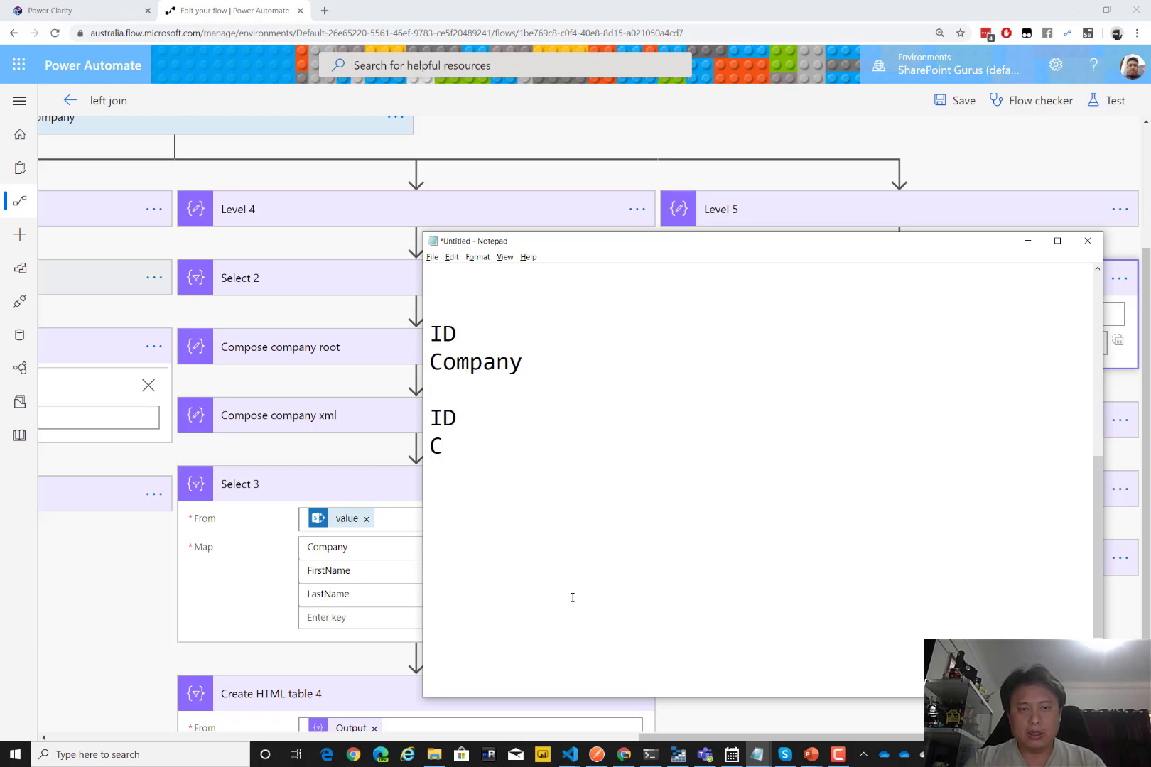
type("ompany")
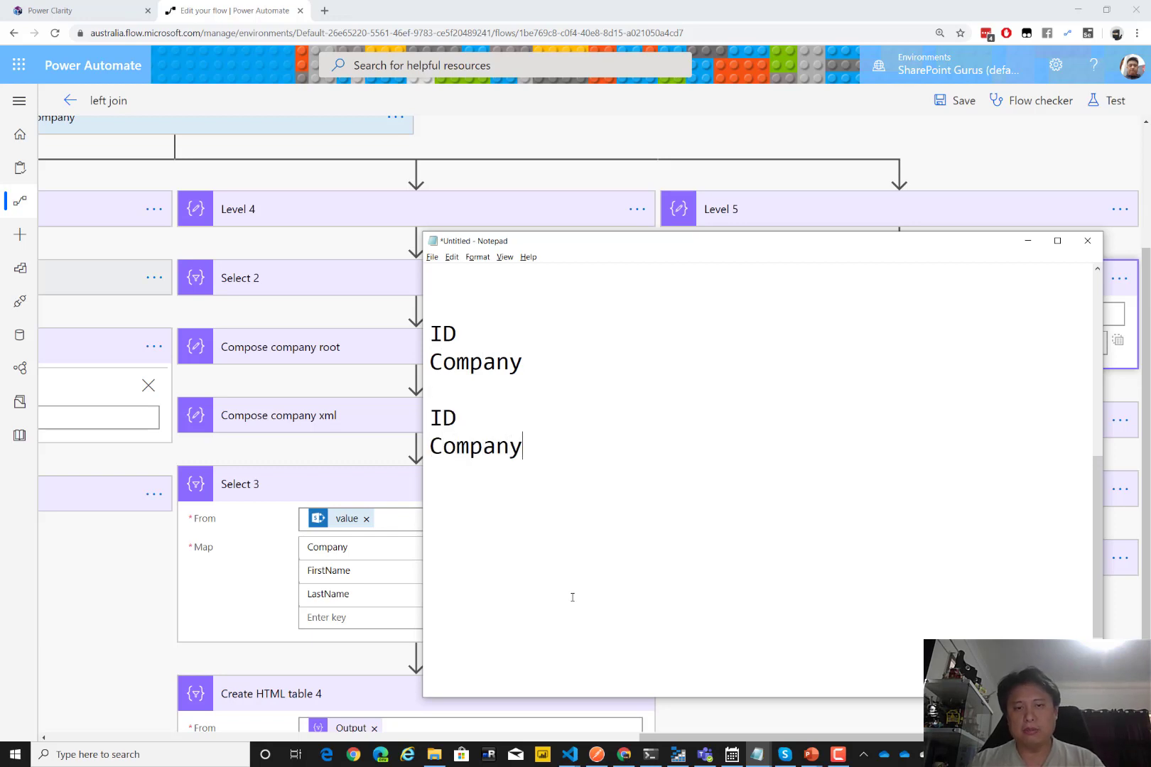
- Below the second ID and Company pair in Notepad, leave a blank line and write "ID: {ID}, with only an opening quote
key("Return")
key("Return")
key("alt+Tab")
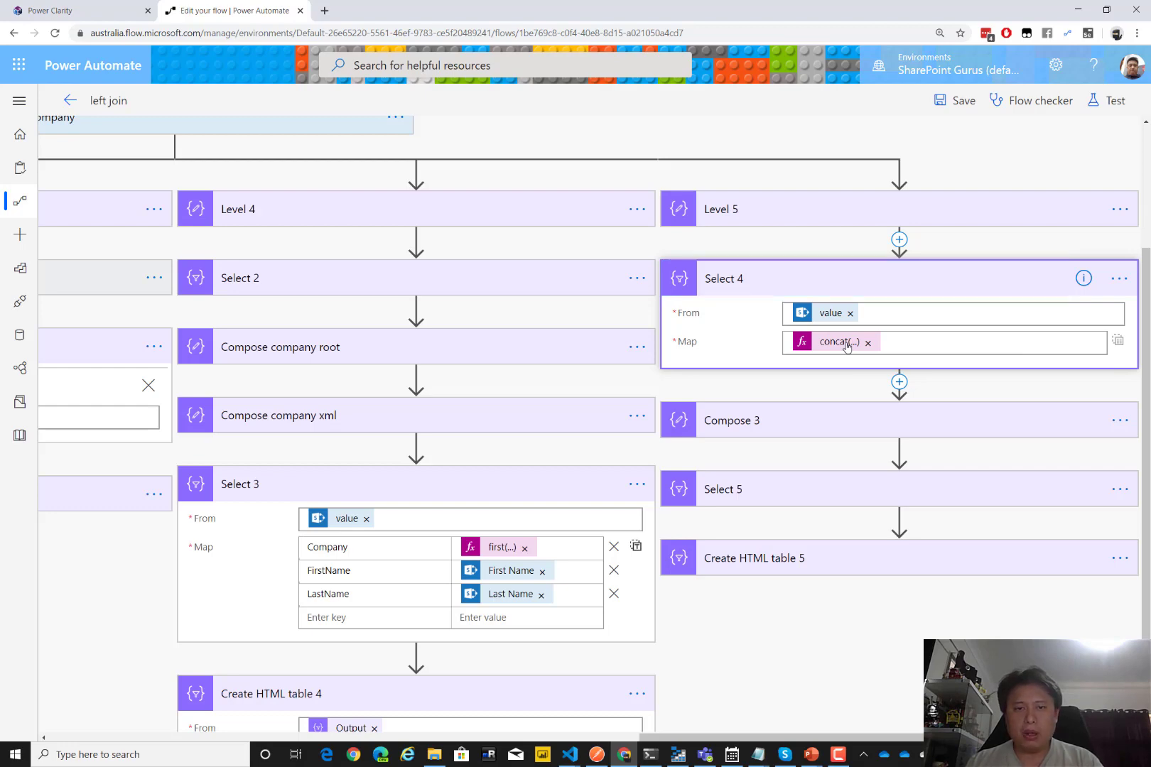
key("alt+Tab")
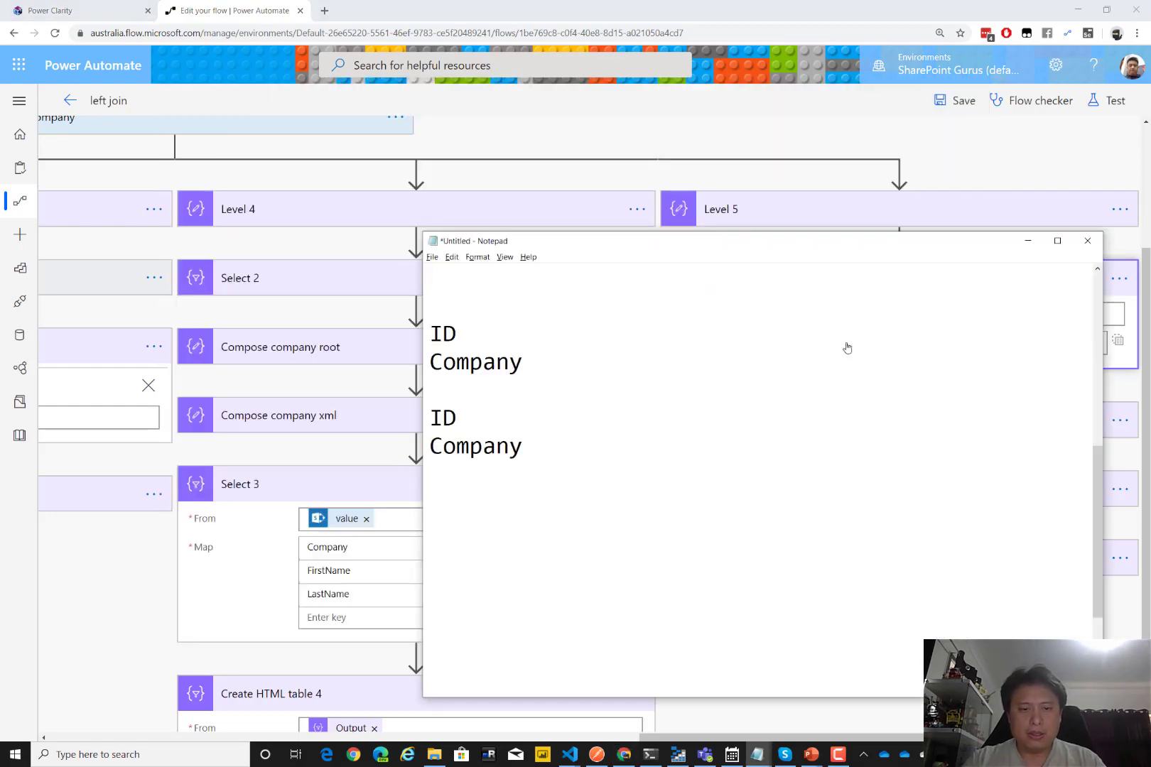
type("\"ID:")
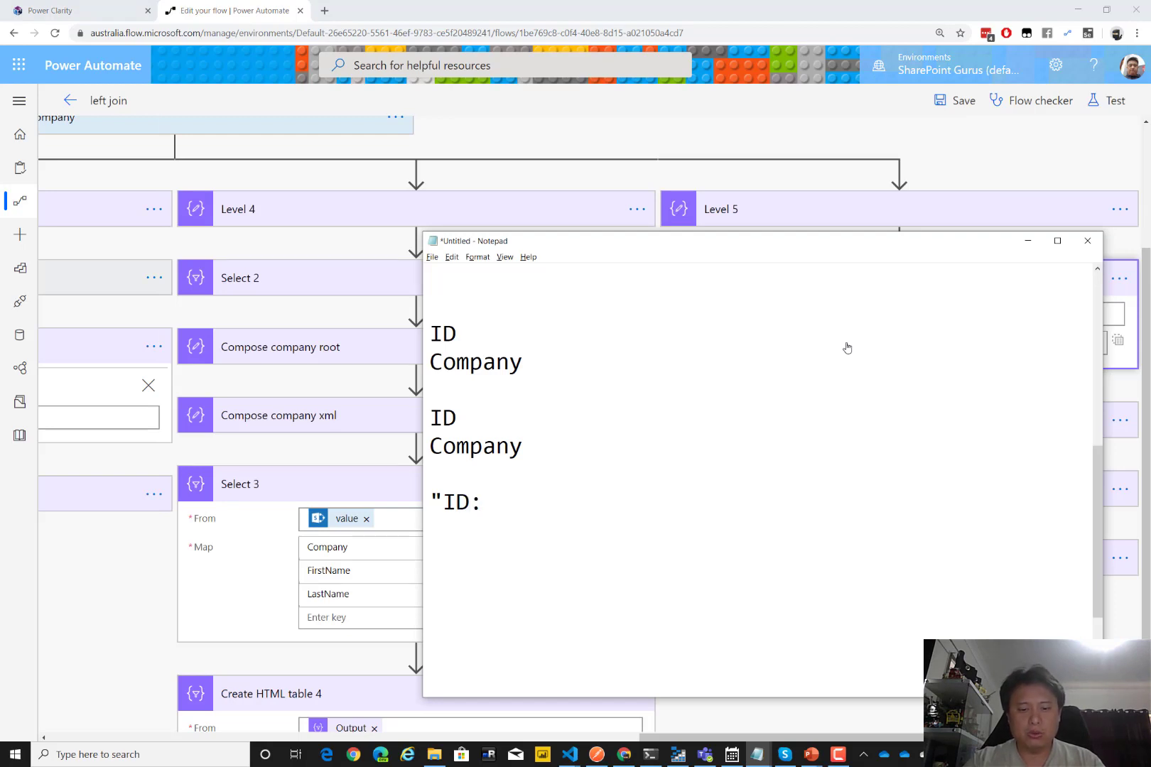
type(" {ID},")
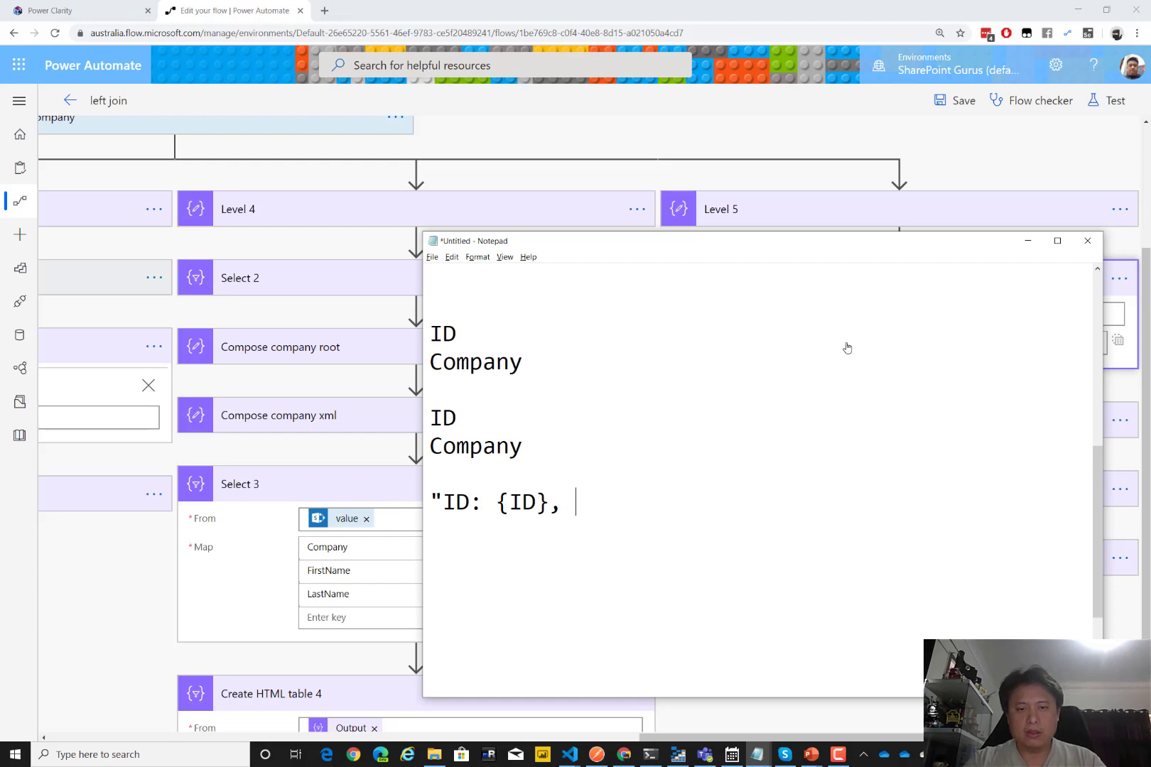
- Switch to Power Automate, peek at the code of Select 4, and copy its concat expression from the select property
key("alt+Tab")
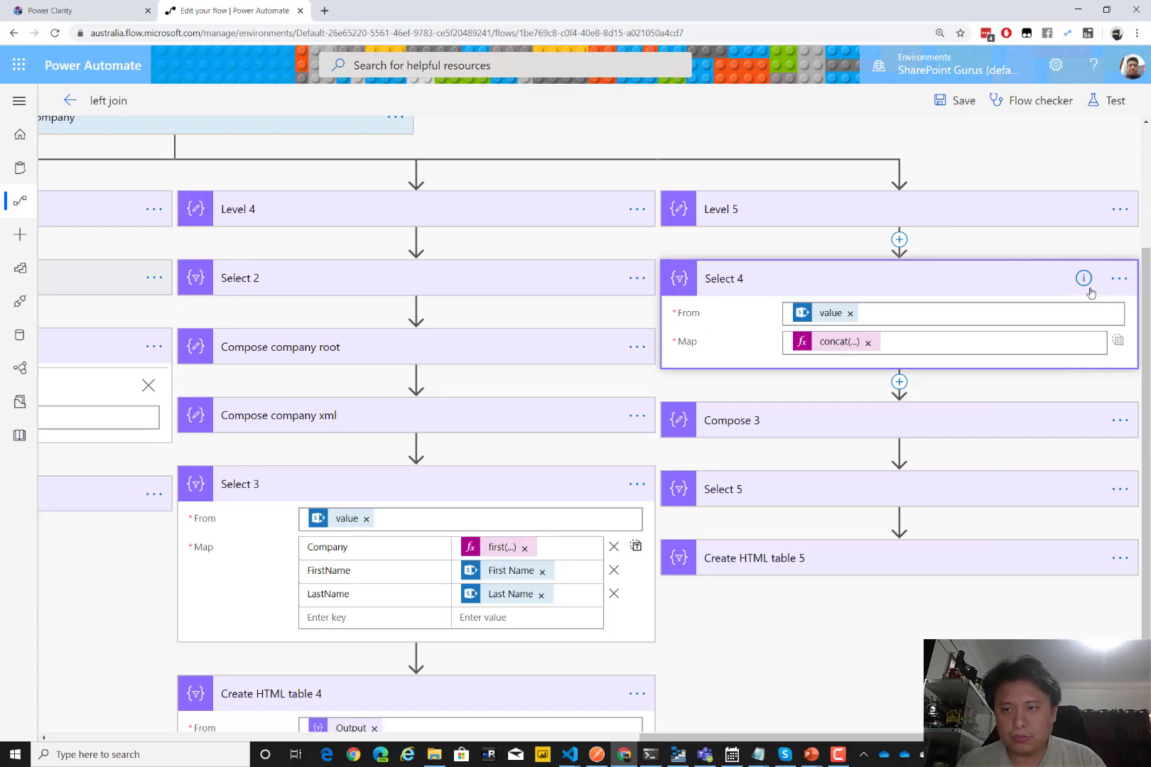
left_click(1120, 283)
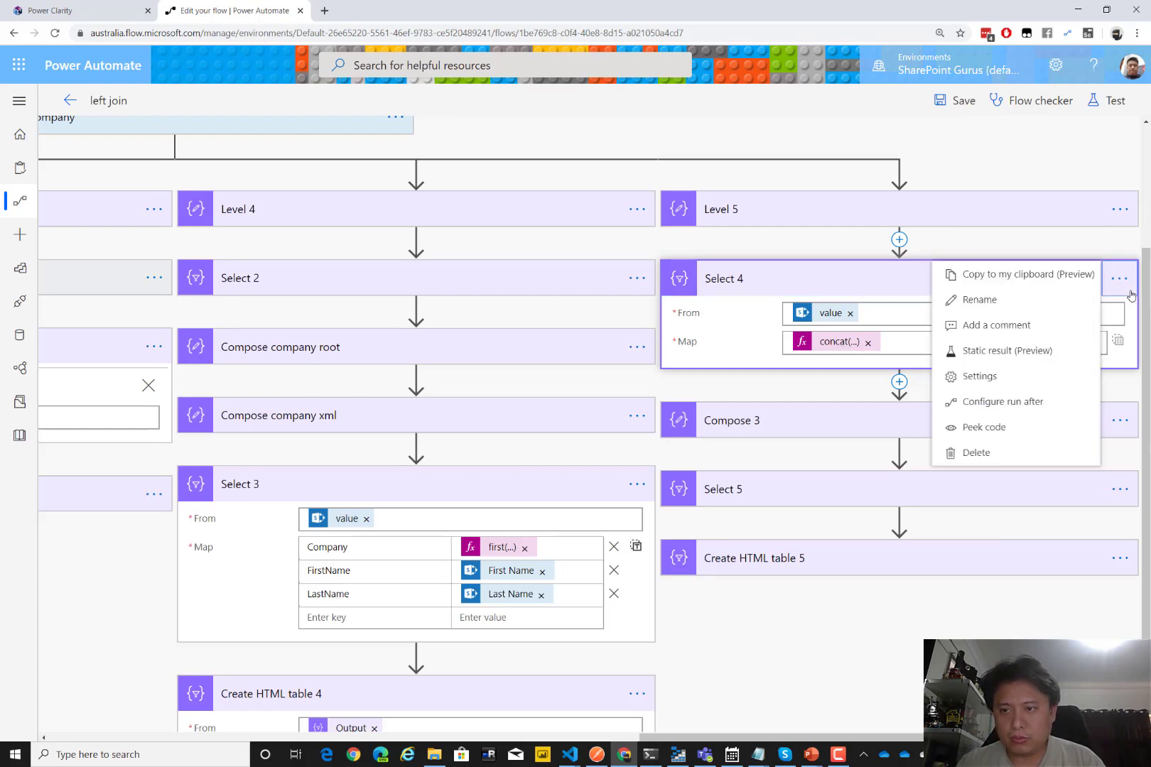
left_click(985, 427)
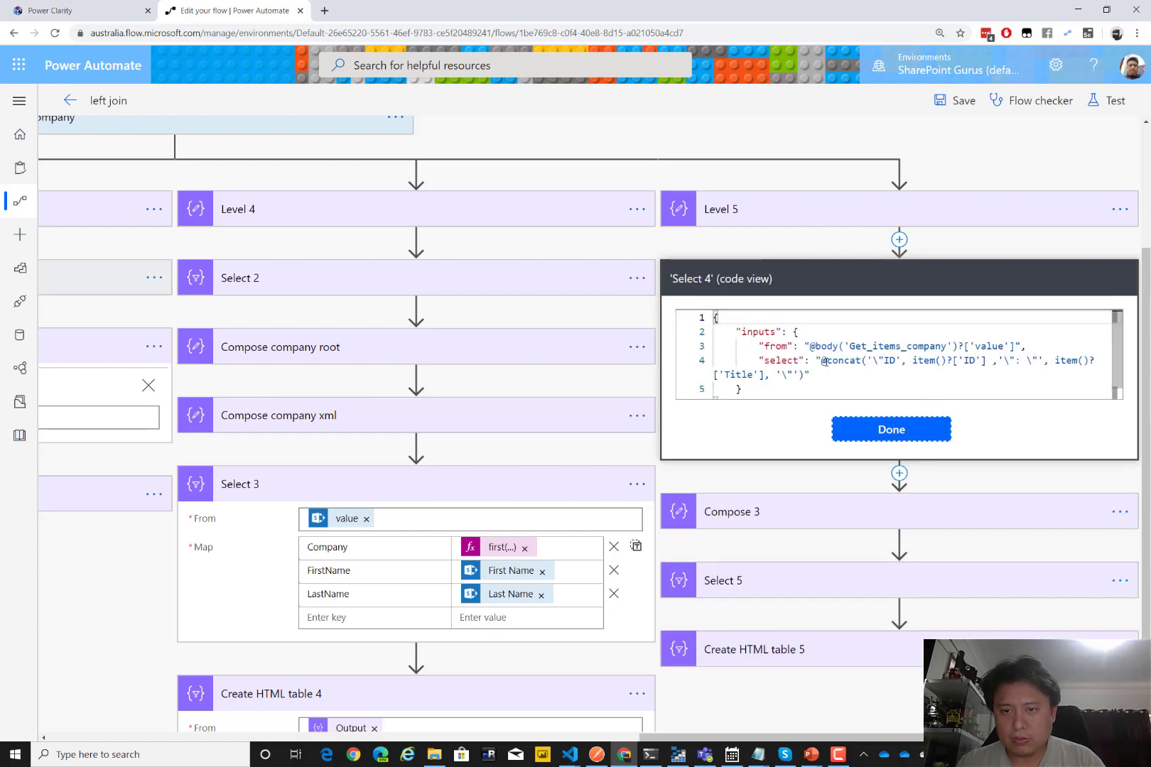
left_click_drag(824, 362, 804, 375)
key("ctrl+c")
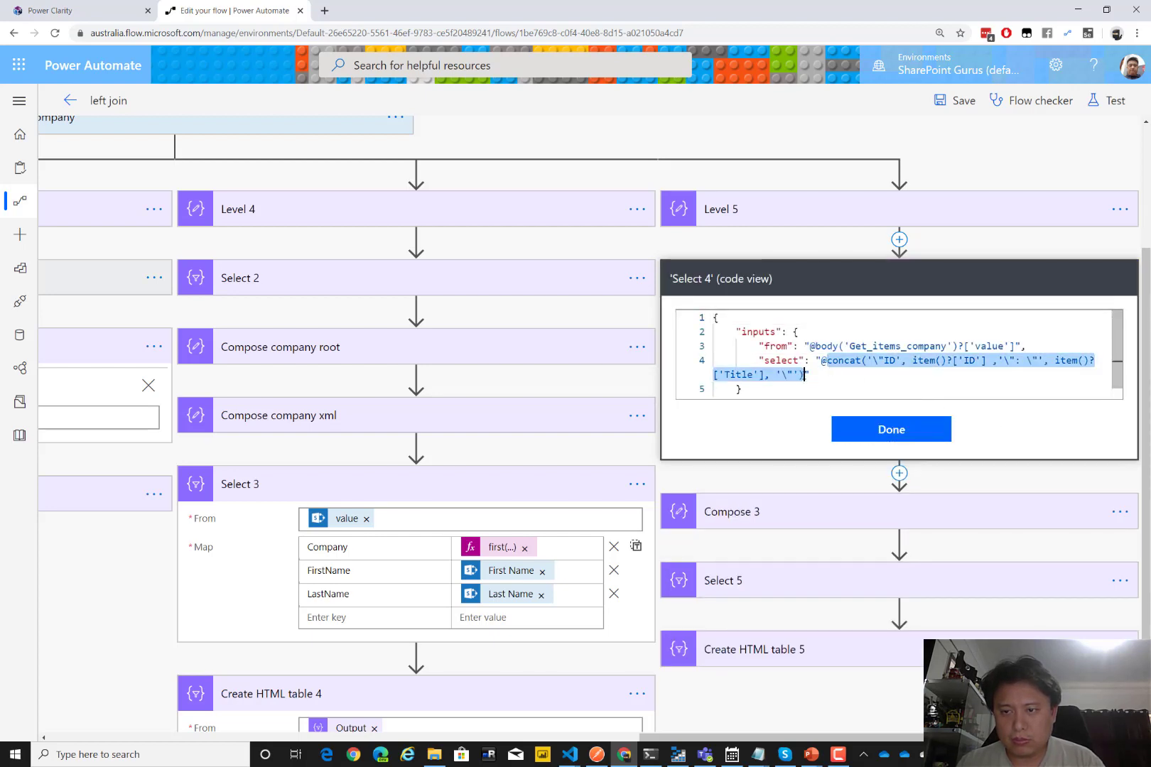
left_click(868, 439)
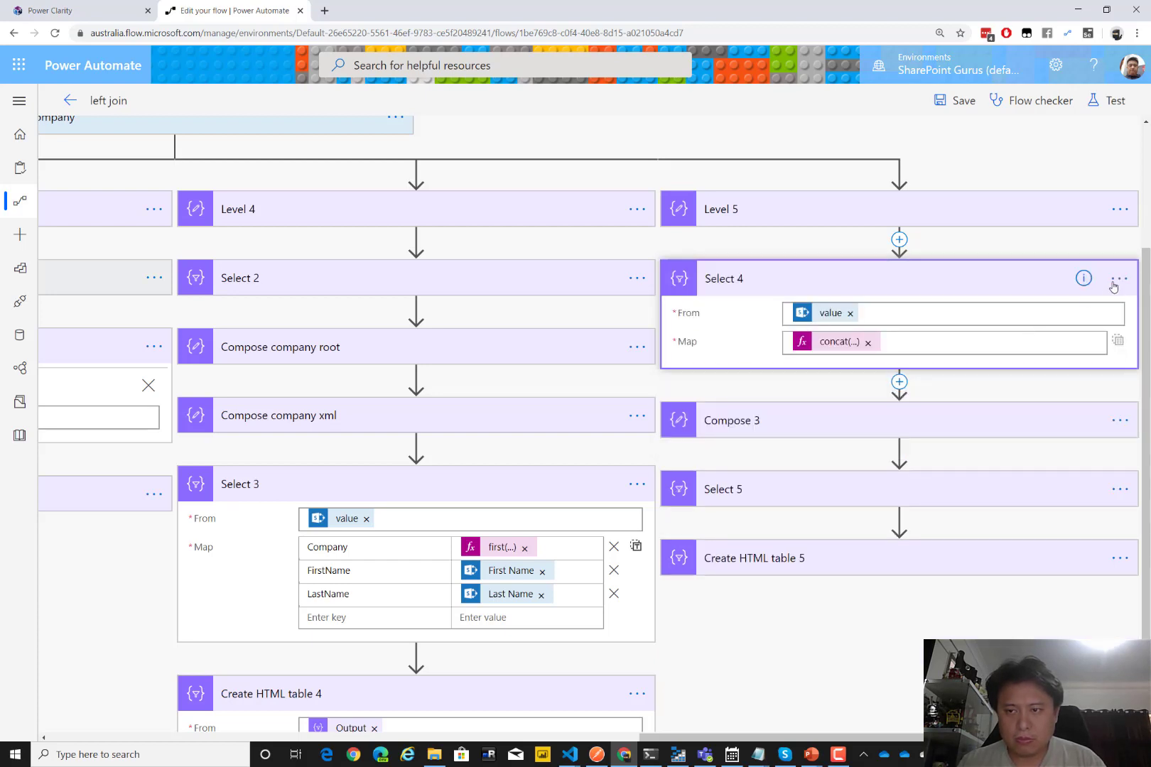
- Add a comment to Select 4 containing the copied concat expression
left_click(1119, 280)
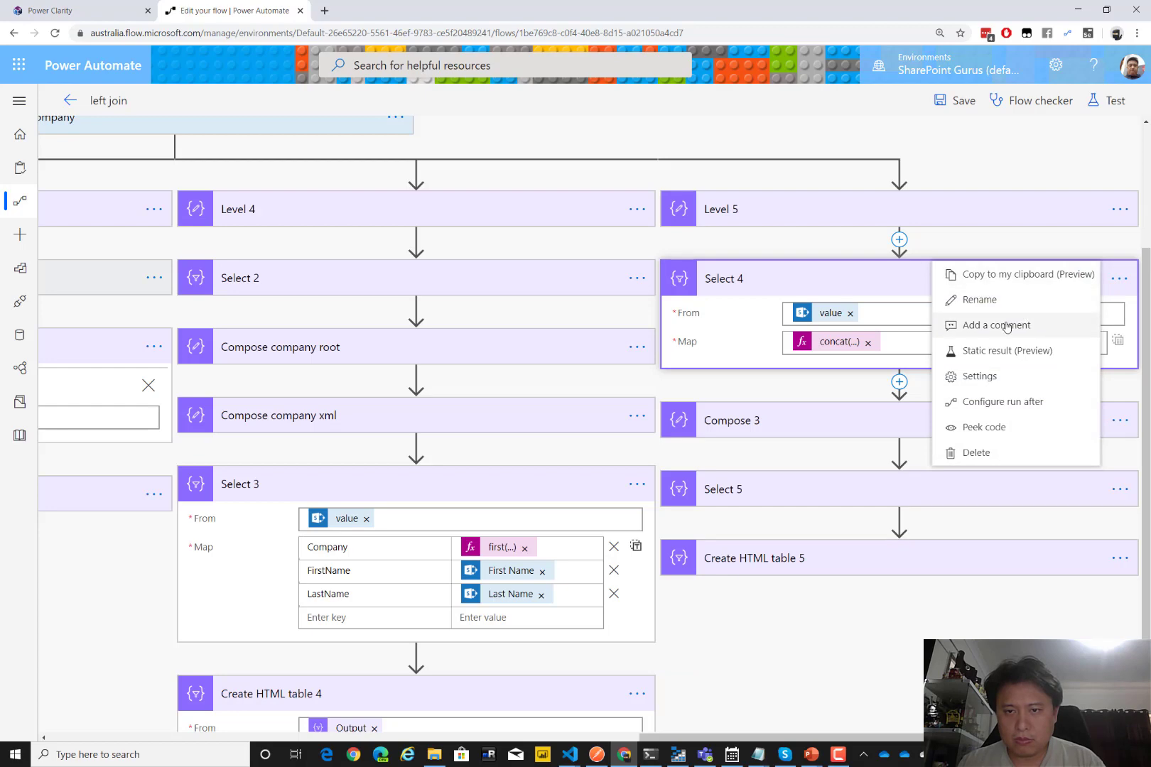
left_click(942, 321)
key("ctrl+v")
left_click(895, 317)
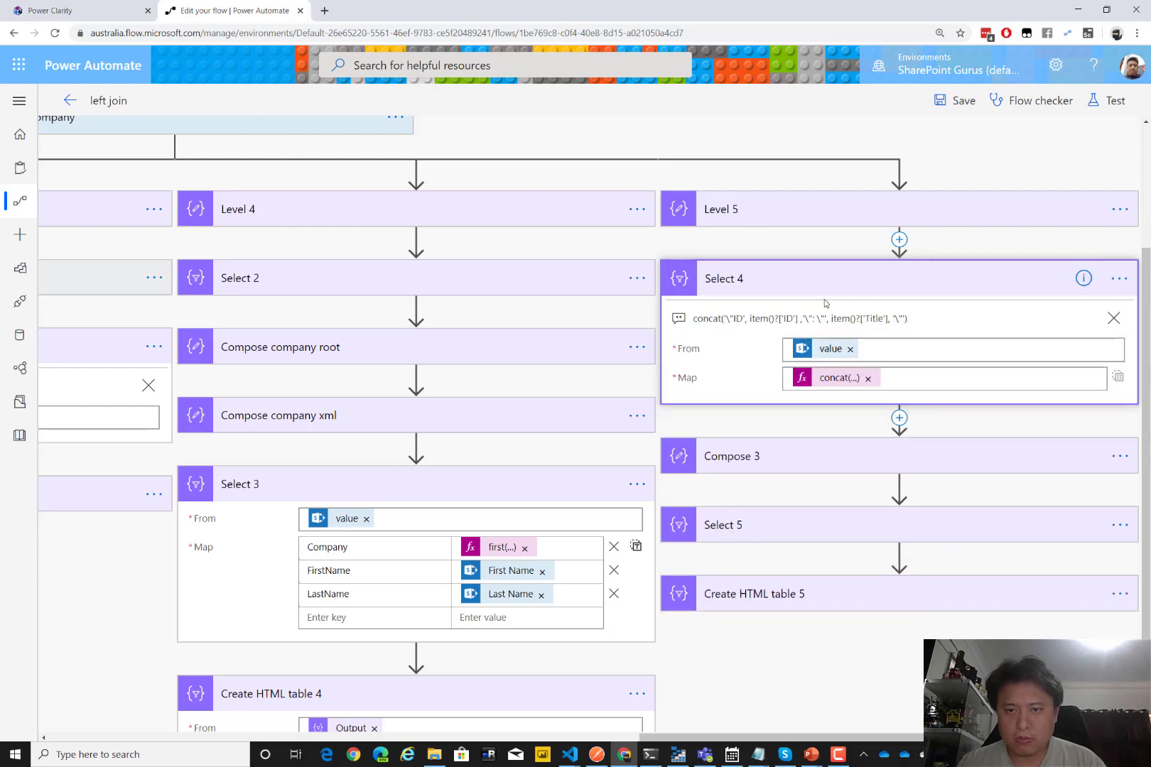
- Switch to Notepad, move its window below the Select 4 comment, and change the last line's key to "ID{ID}" in quotes
key("alt+Tab")
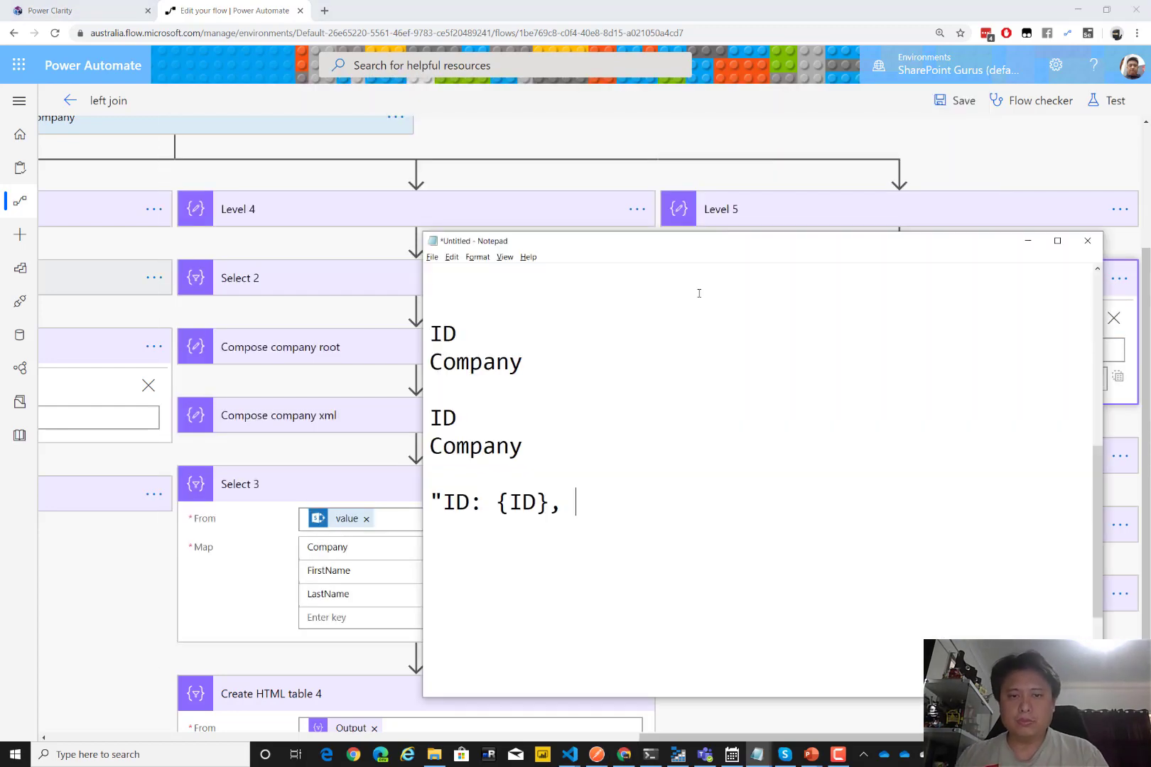
left_click_drag(682, 247, 686, 389)
left_click(443, 648)
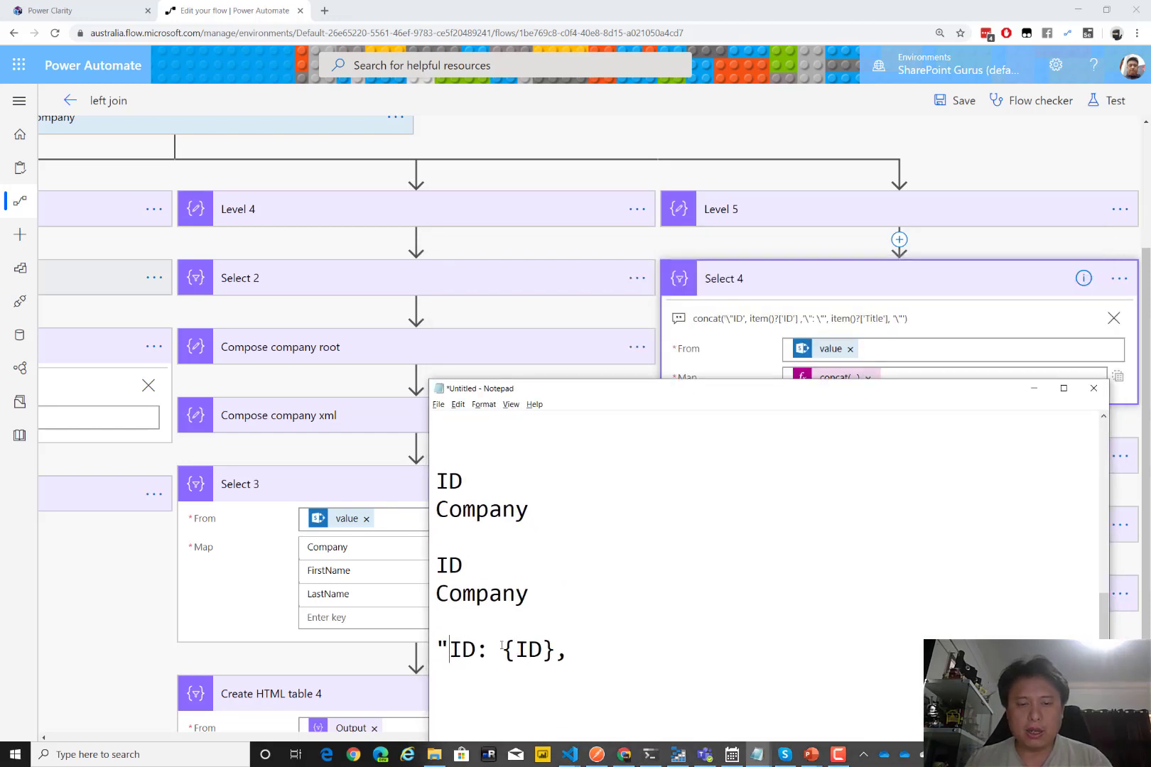
key("Right")
key("Right")
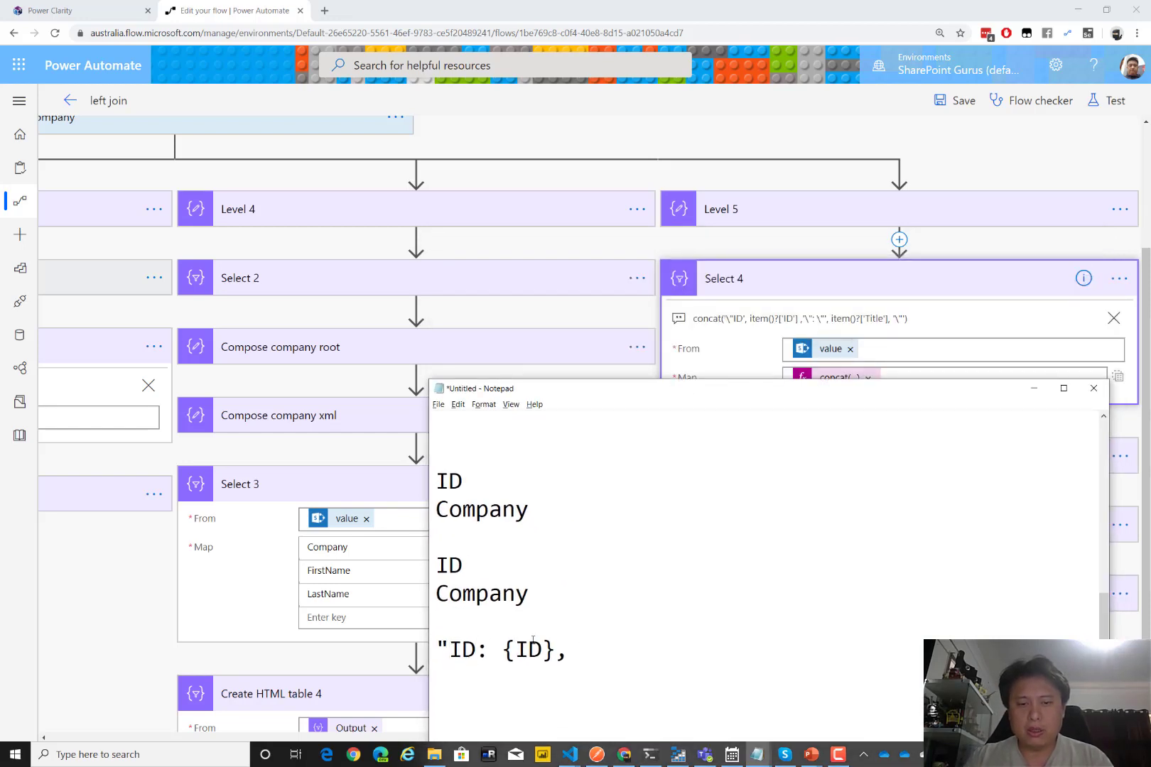
type("\"")
key("Right")
key("Right")
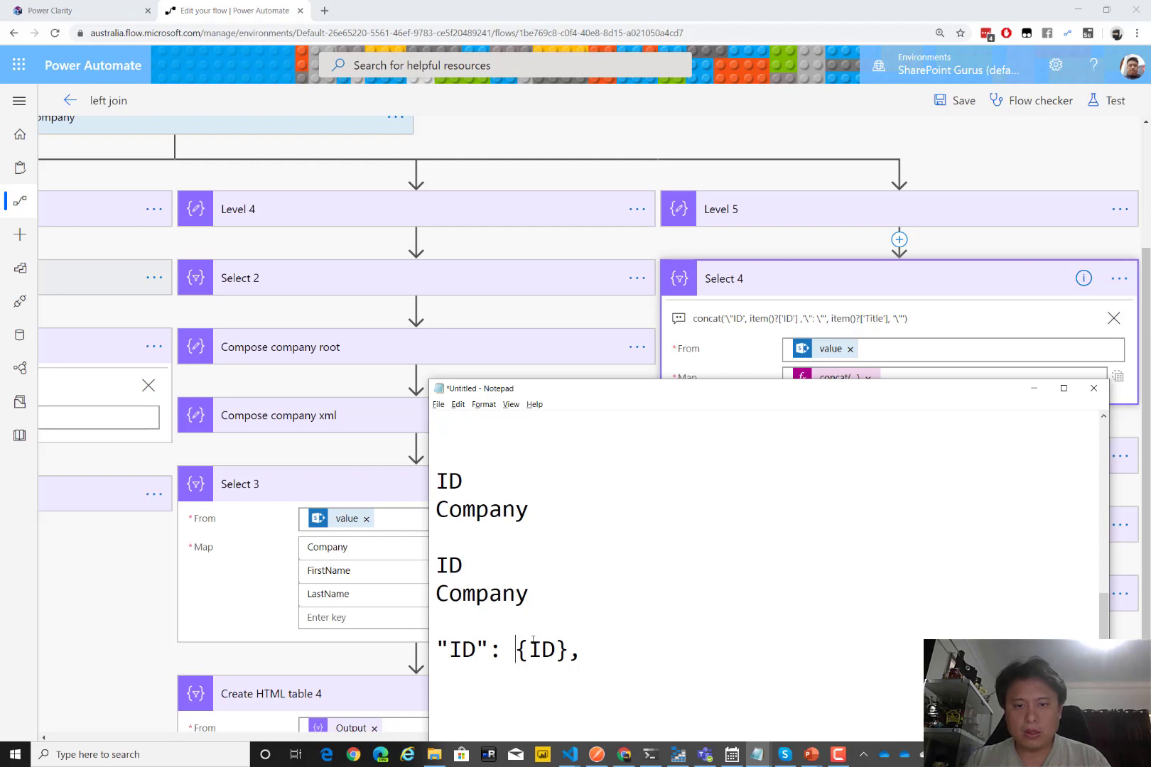
key("Left")
key("Left")
key("Left")
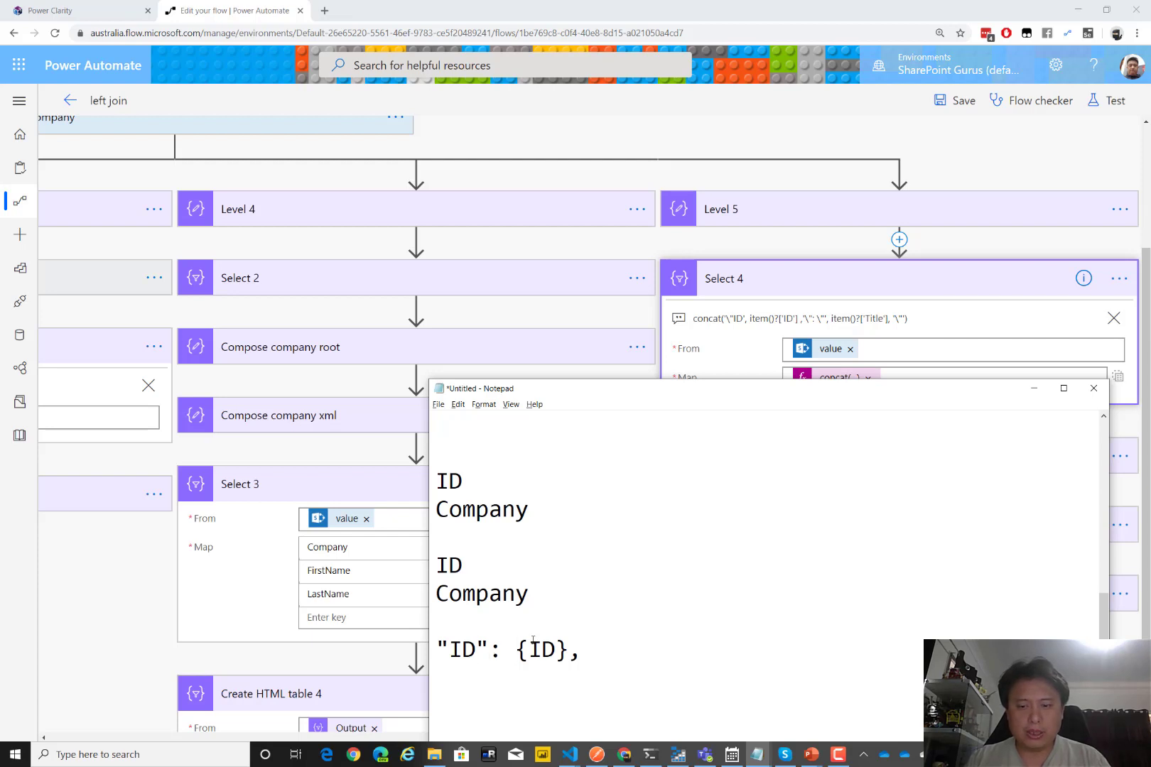
type("{ID}")
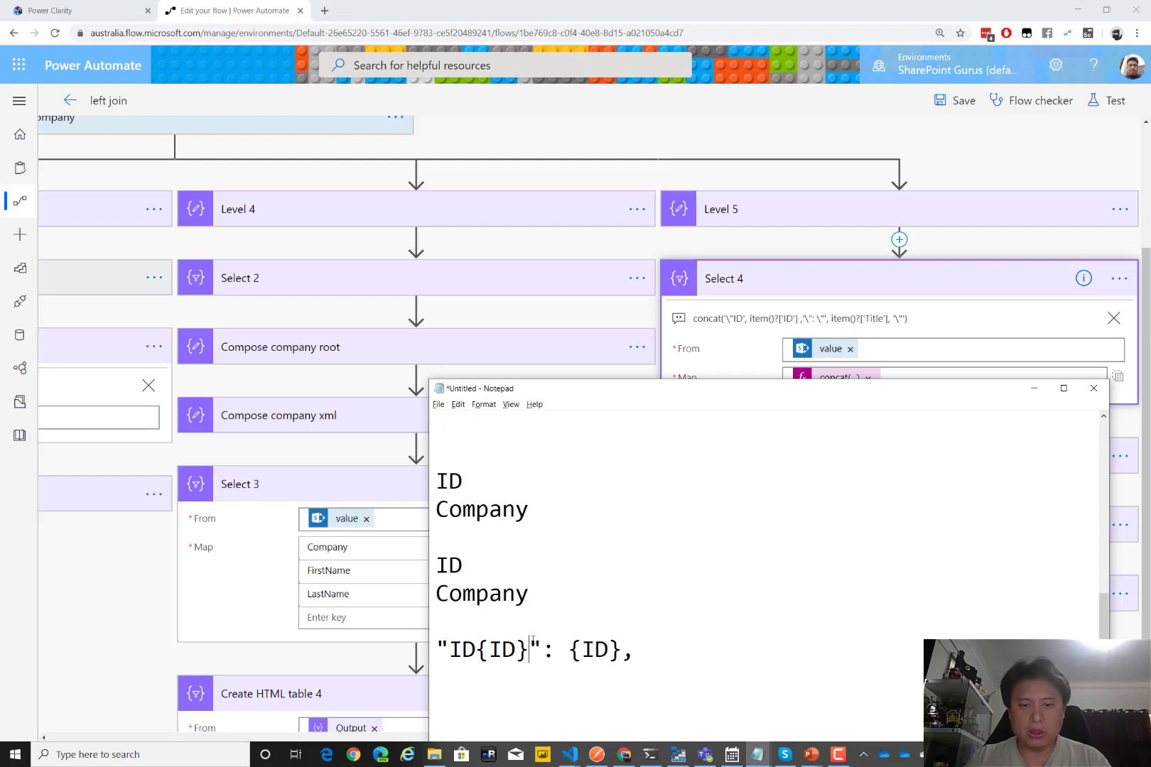
- Replace the value after the colon with "{Title}" in quotes, and remove the trailing comma so the line reads "ID{ID}": "{Title}"
key("Right")
key("Right")
key("Right")
key("shift+Right")
key("shift+Right")
key("shift+Right")
key("shift+Right")
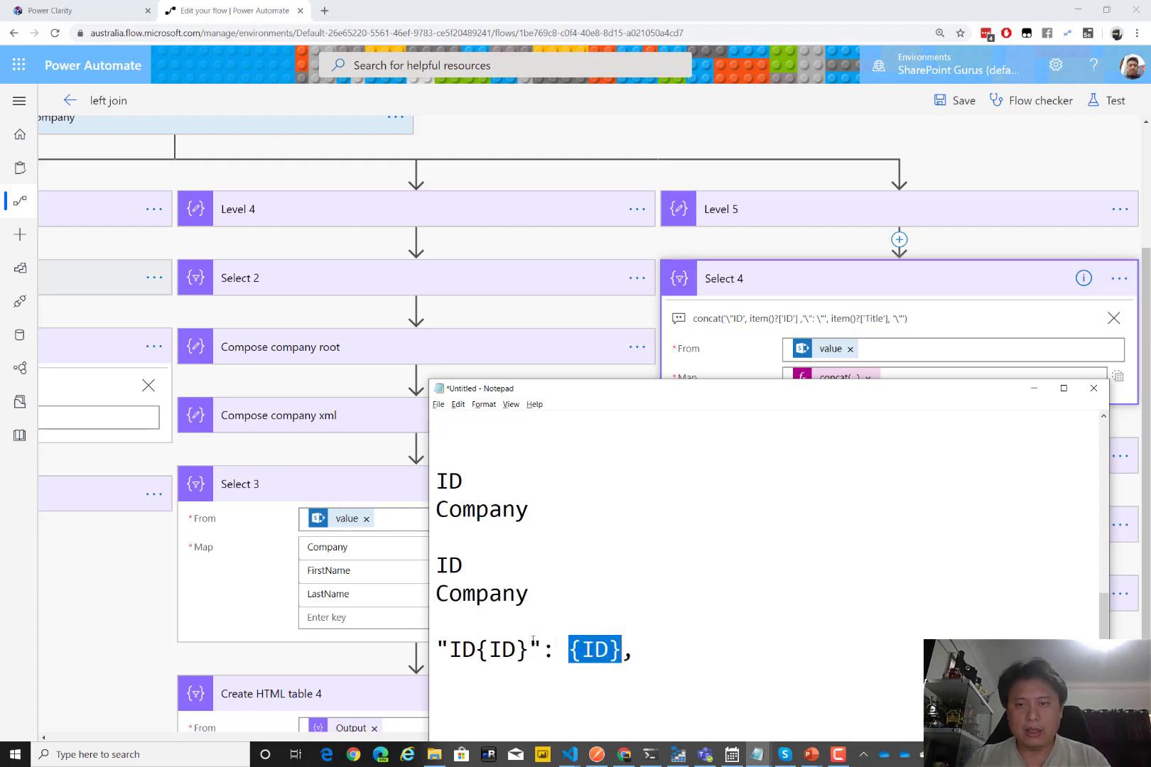
key("Delete")
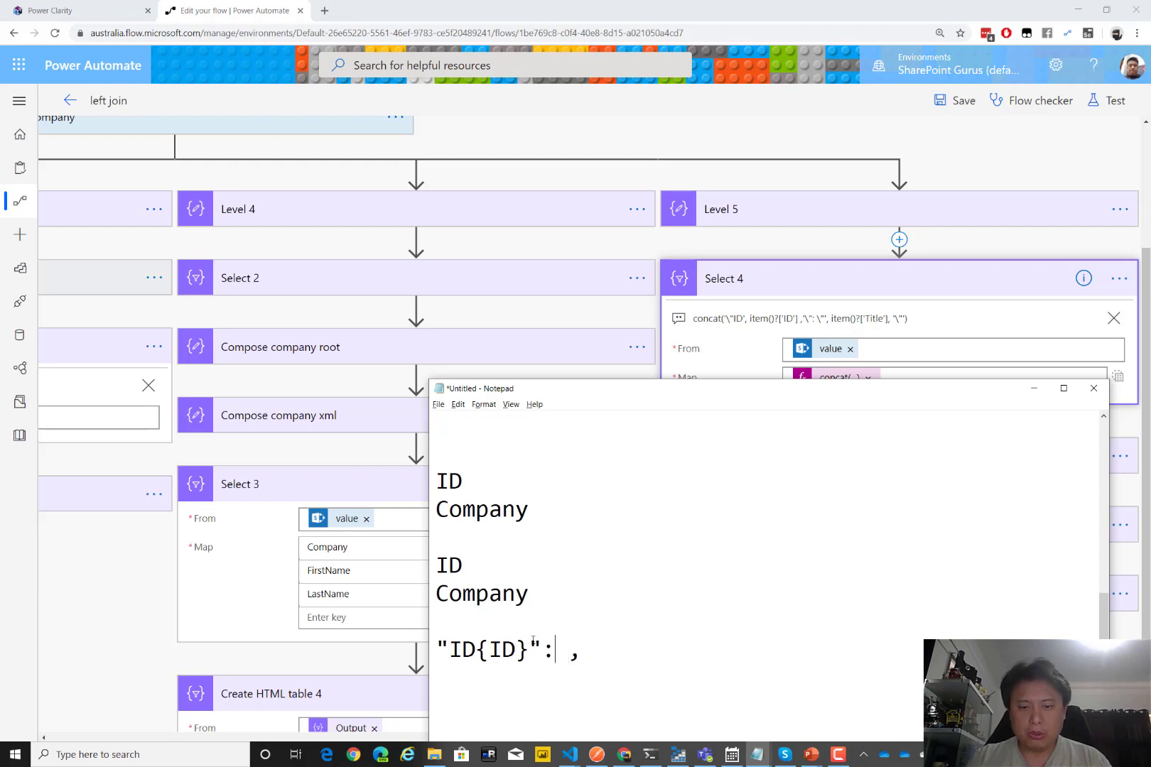
type("\"\"")
key("Left")
type("{Title}")
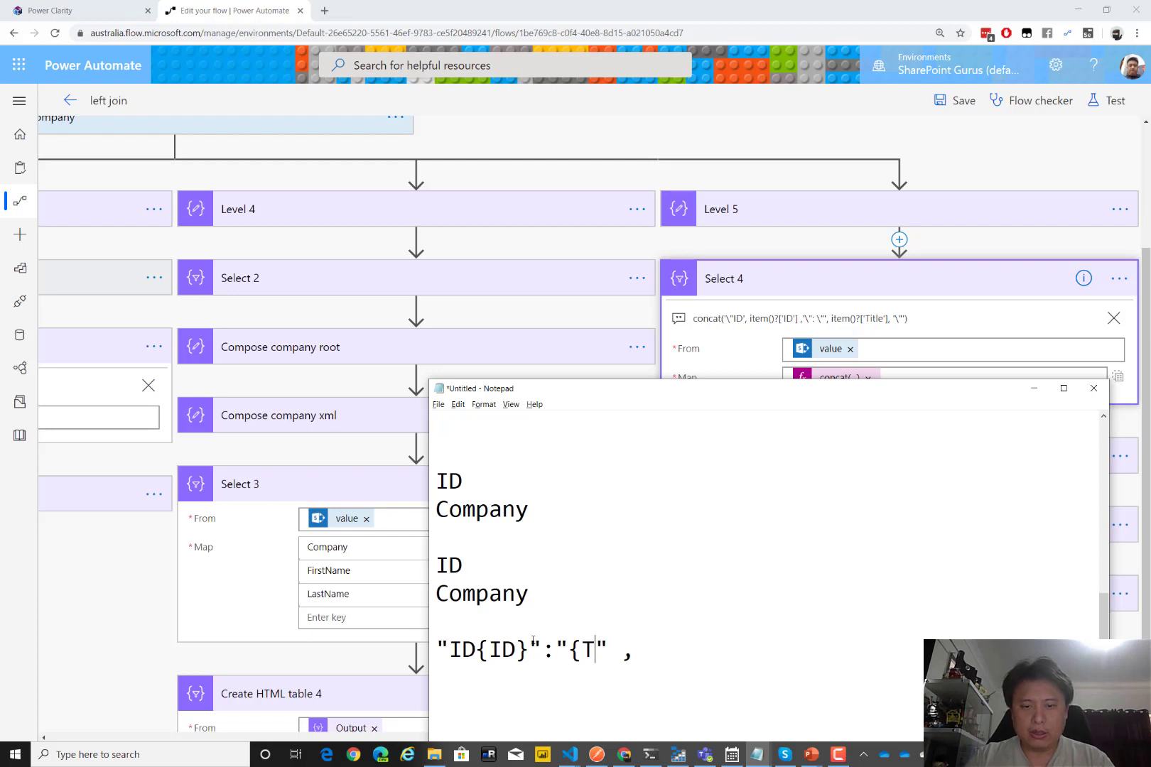
key("Left")
key("Left")
key("Left")
key("Left")
key("Left")
key("Left")
key("Left")
key("Left")
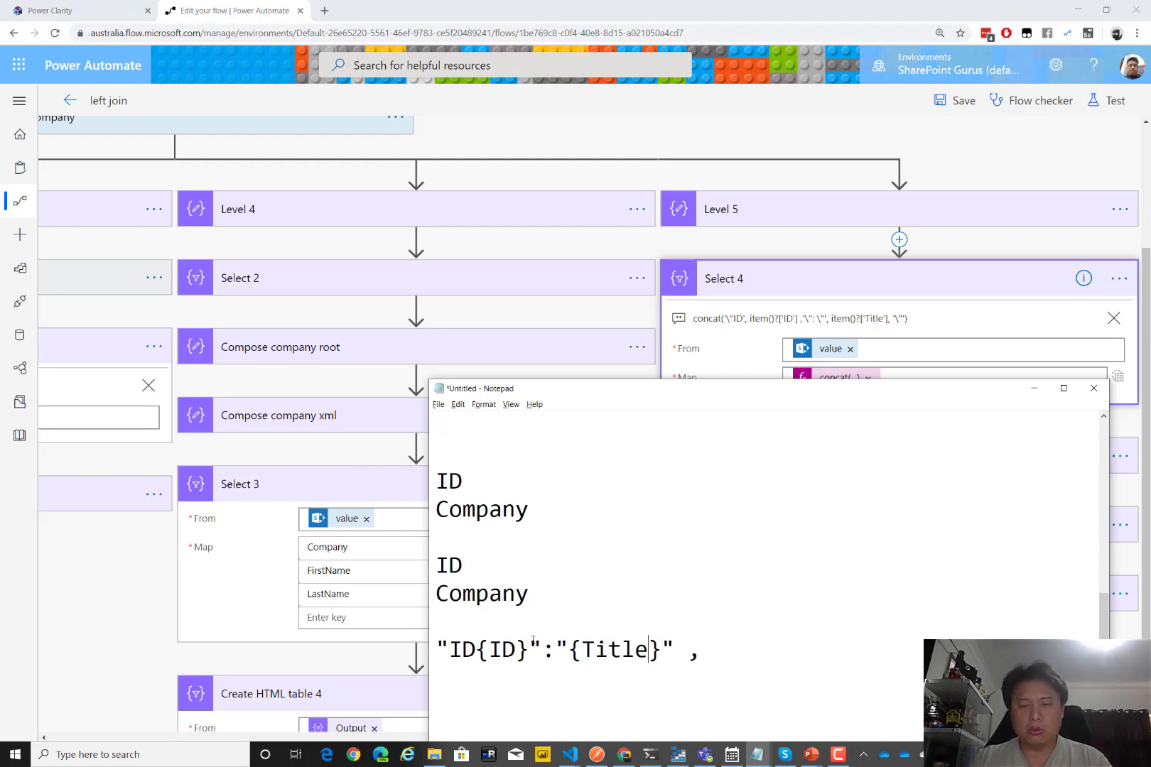
key("End")
key("BackSpace")
key("BackSpace")
key("BackSpace")
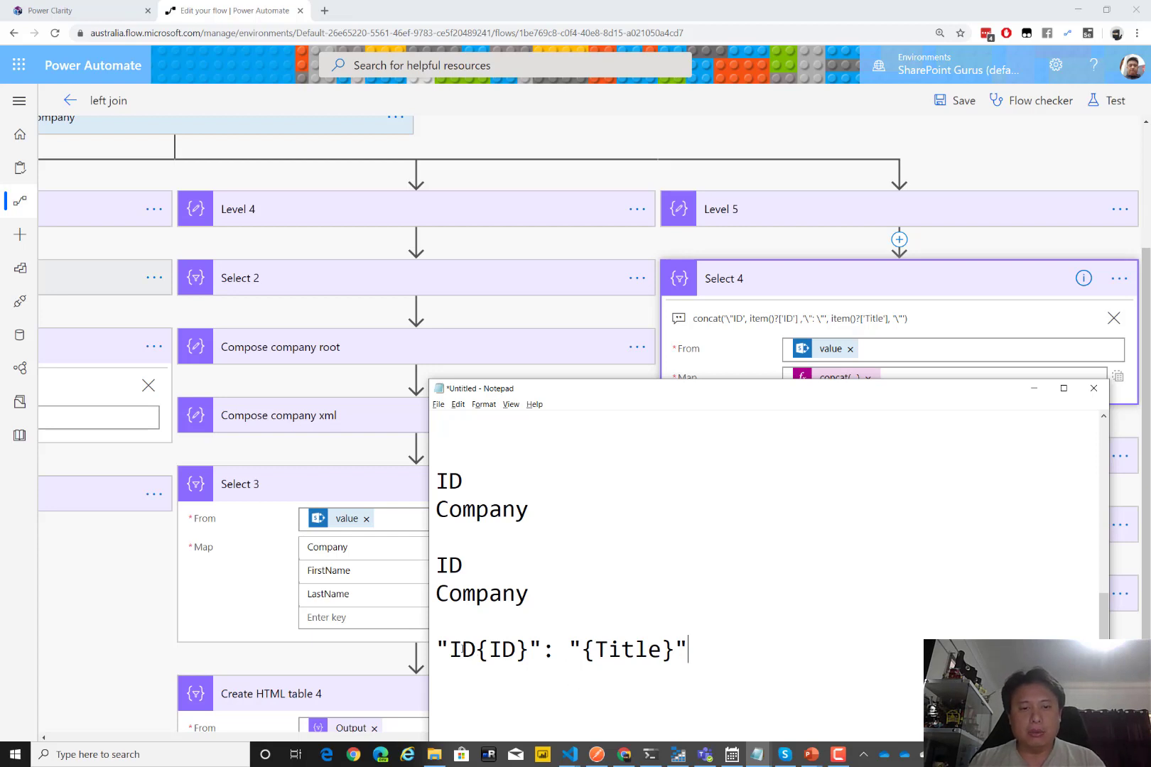
- Highlight the ID prefix in the key, switch to Power Automate, expand Compose 3 to examine its json expression, and collapse Select 4
left_click_drag(450, 648, 476, 648)
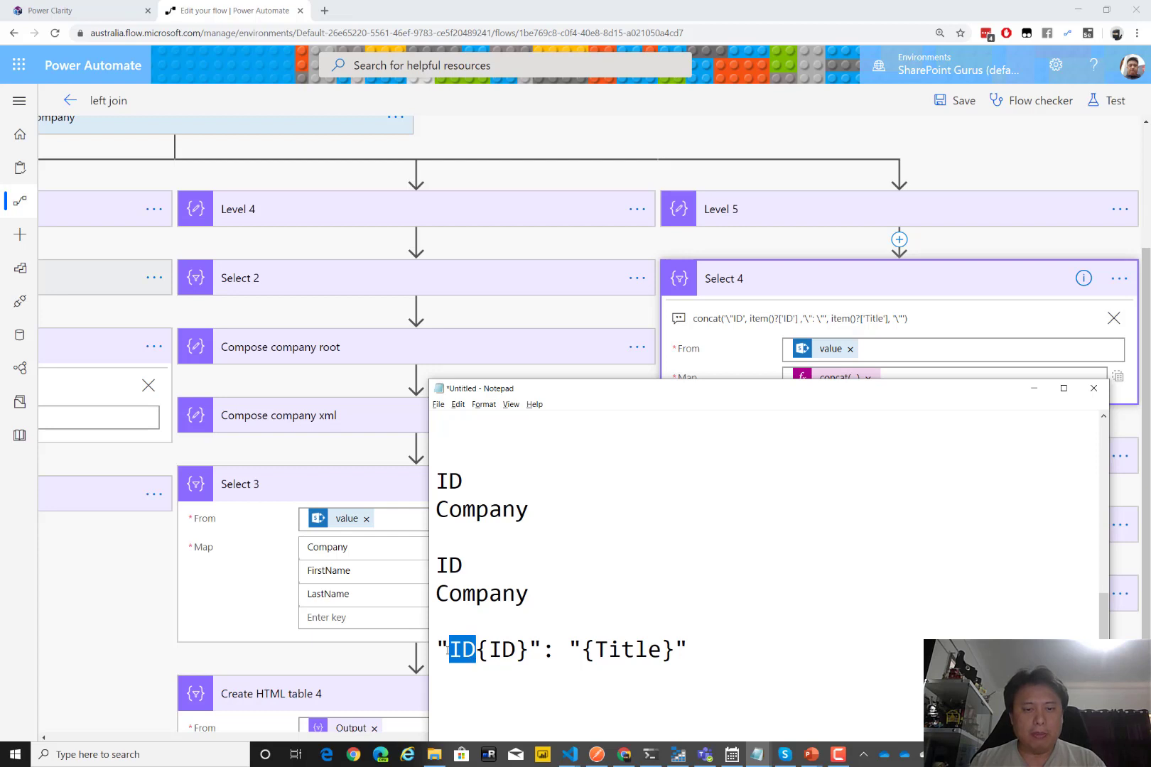
left_click(715, 362)
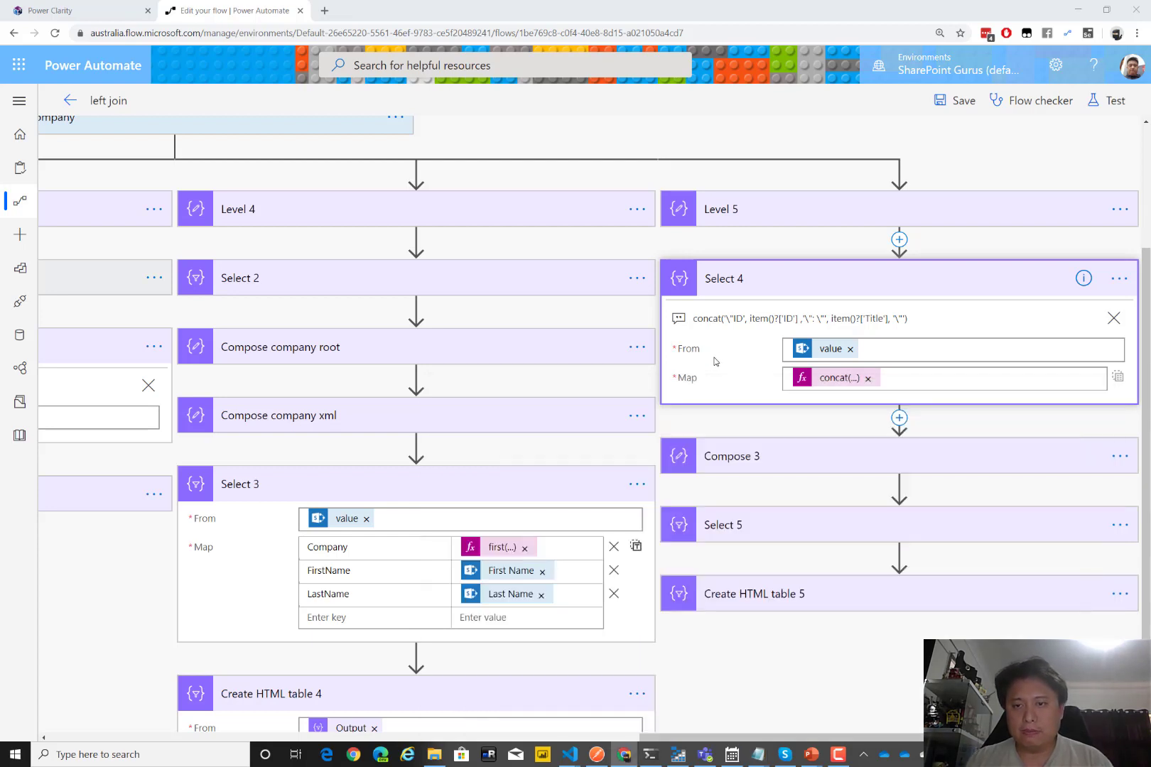
left_click(779, 455)
left_click(758, 284)
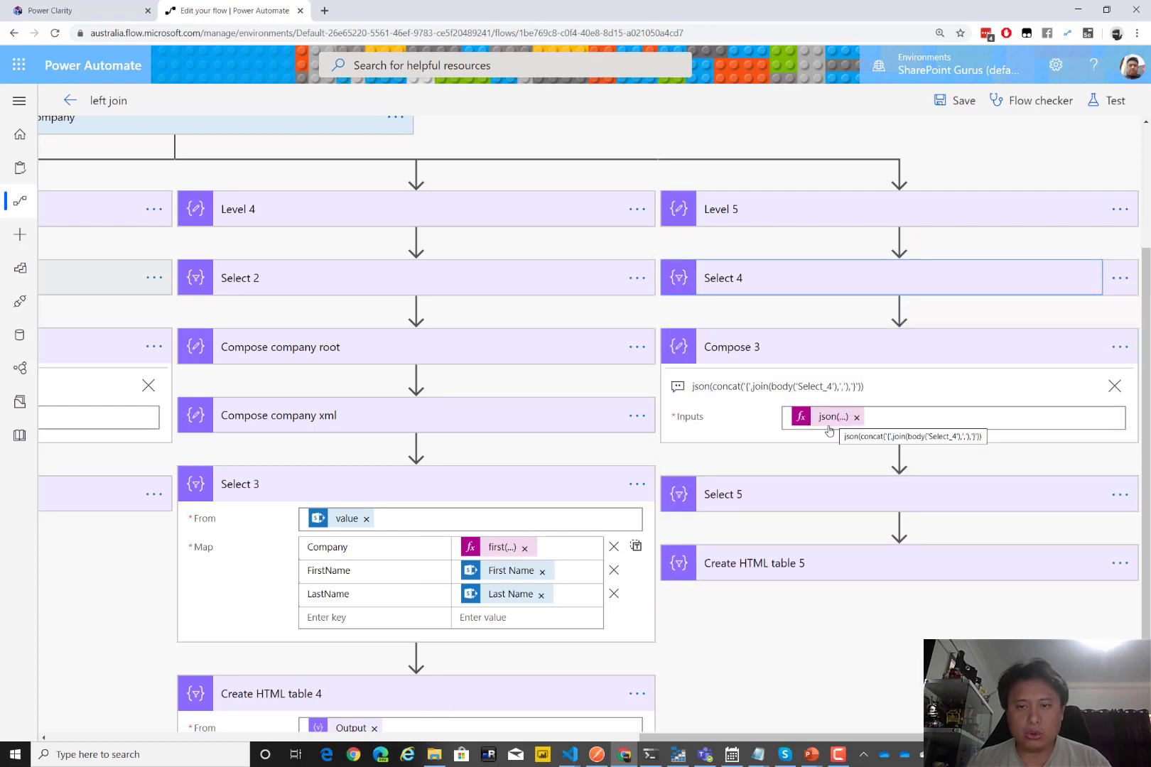
- Add the sample lines "ID1": "FLow Studio" and "ID2": "Microsoft" below the template in Notepad, and move the window higher to show them
key("alt+Tab")
left_click(715, 653)
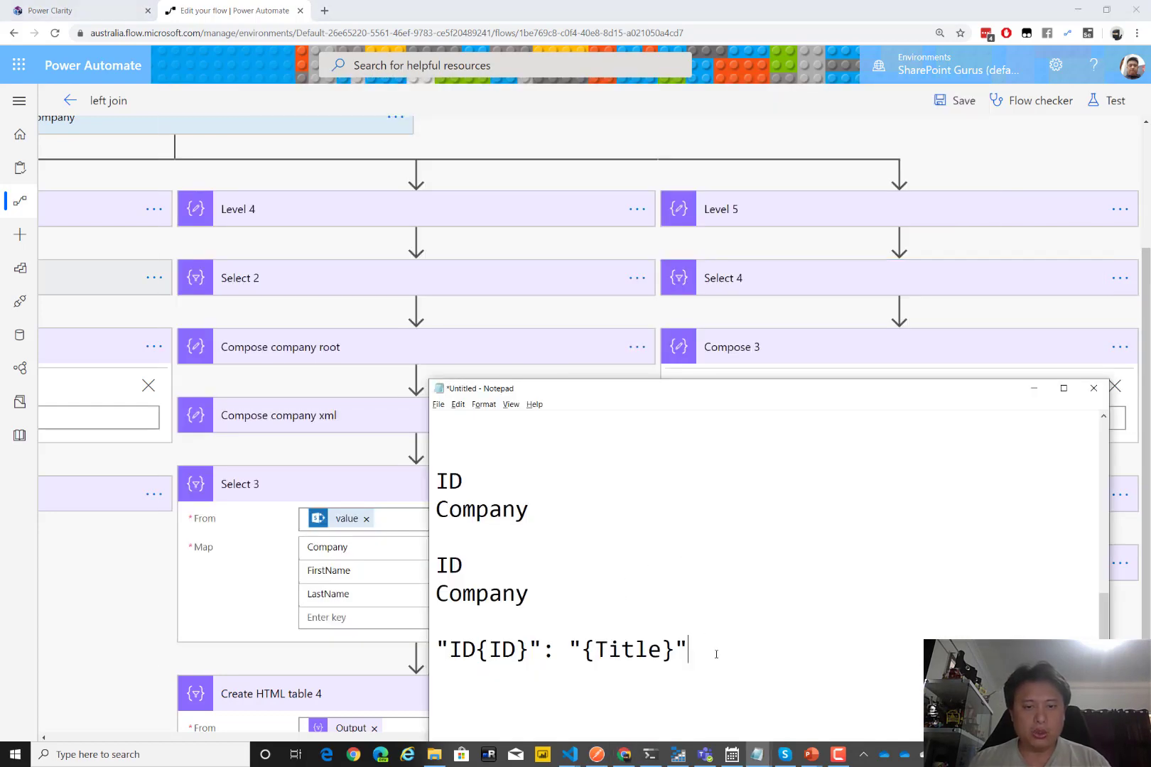
key("Return")
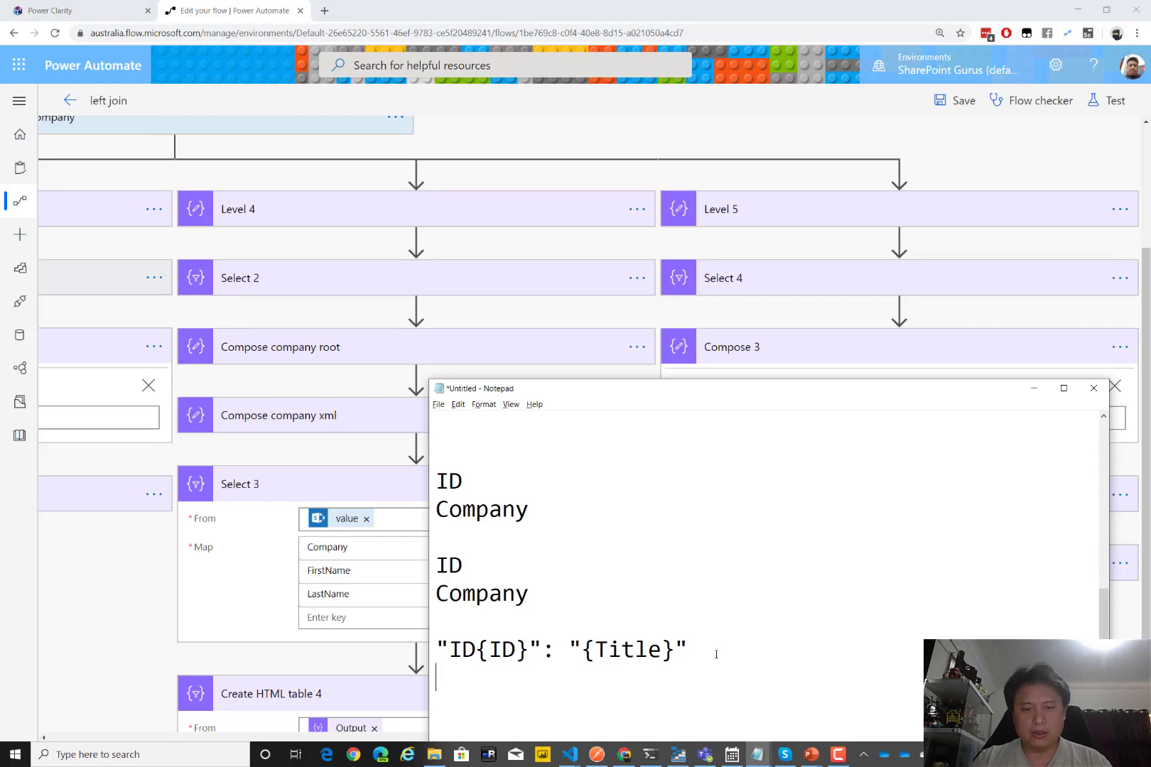
key("Return")
type("\"ID")
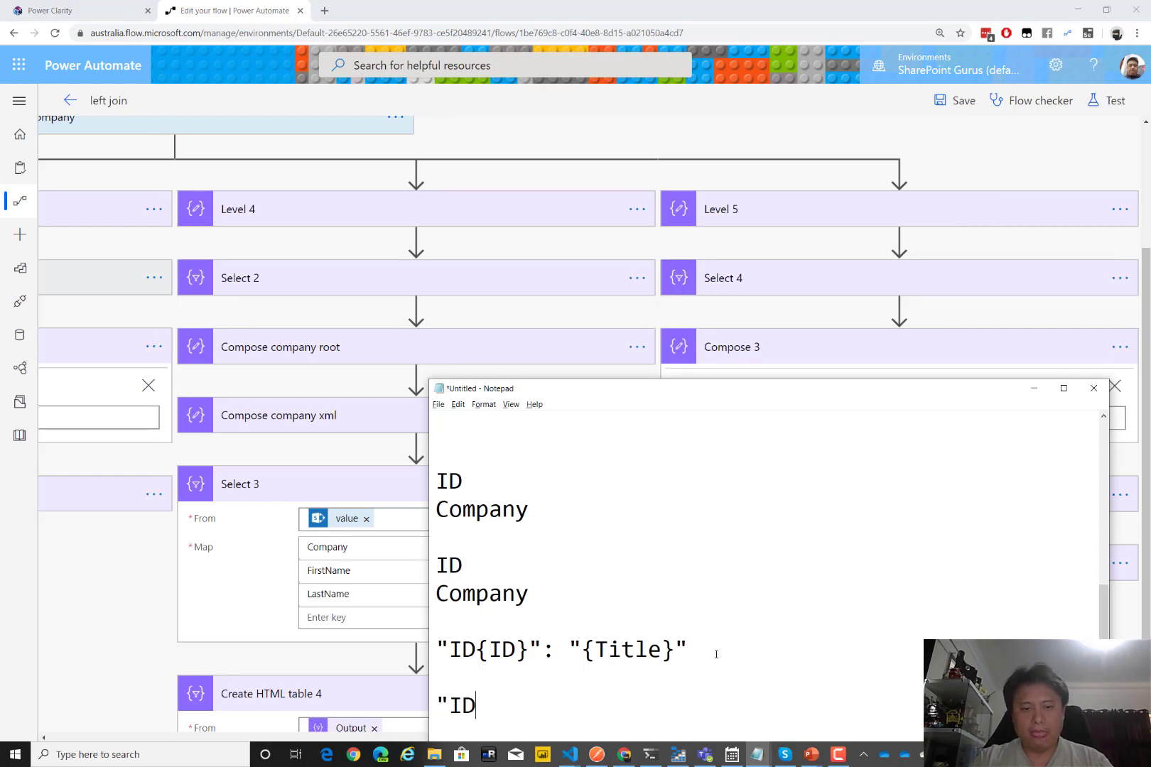
type("1\": \"")
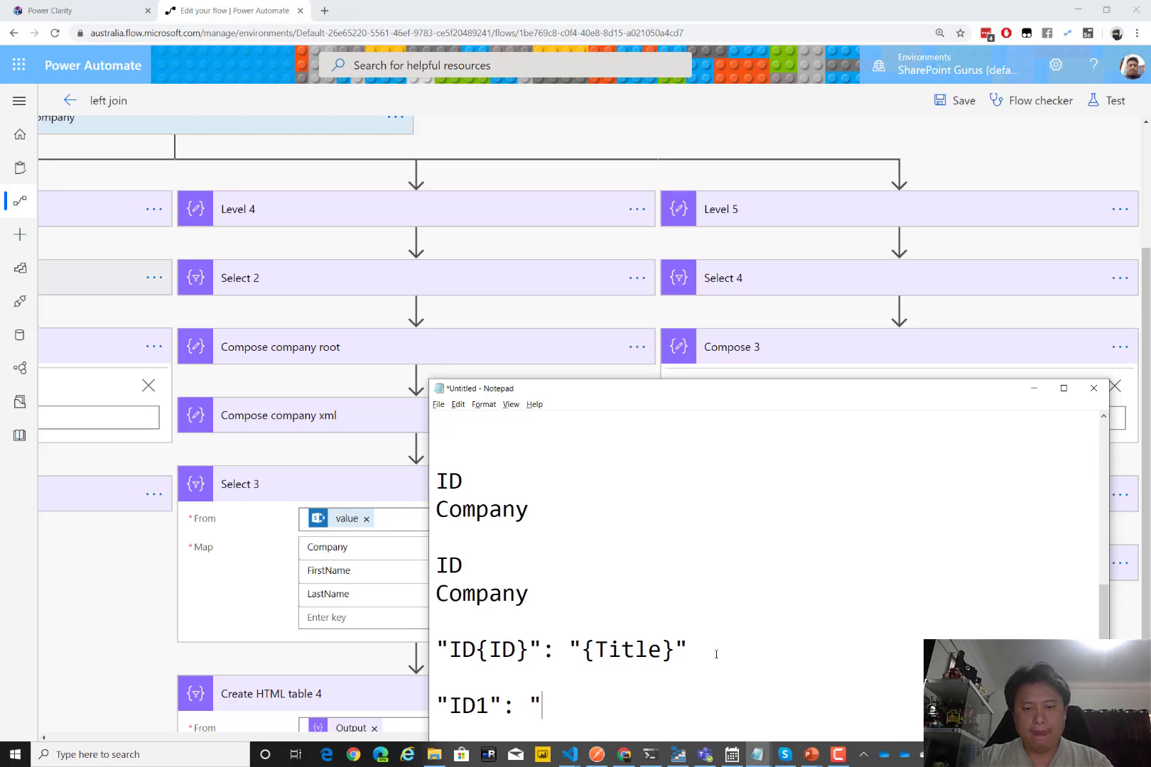
type("FLow Stu")
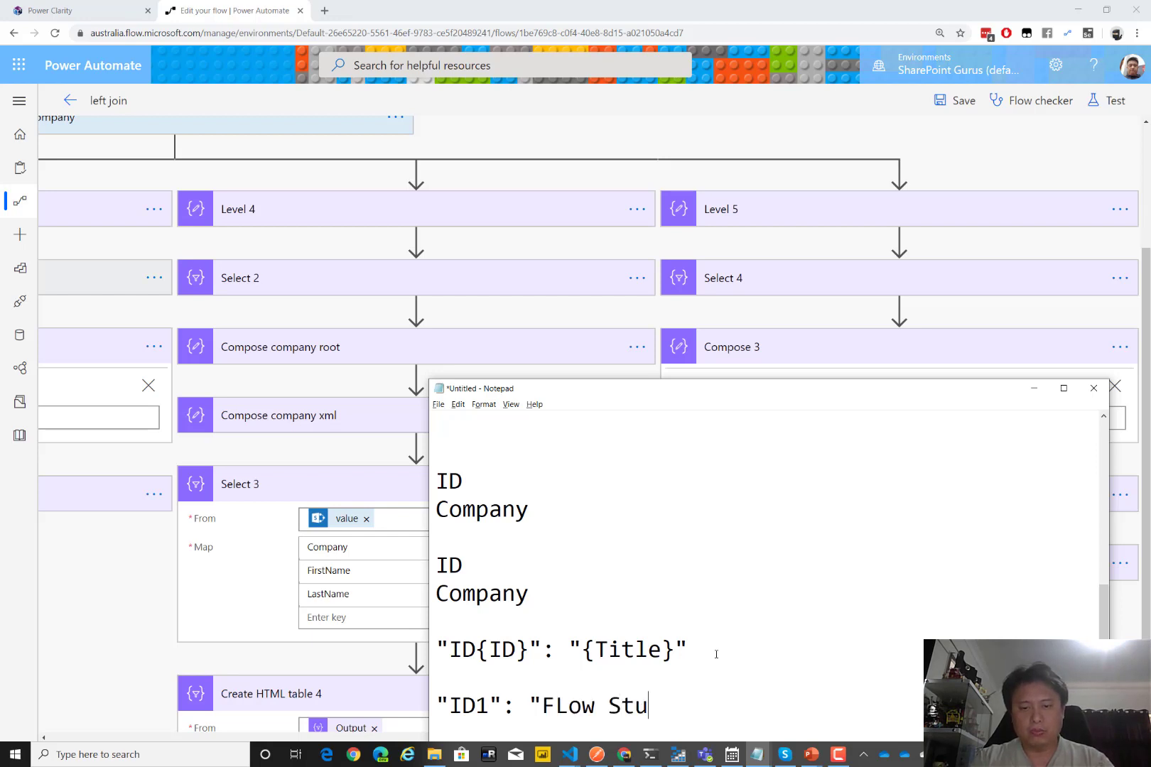
type("dio\"")
key("Return")
type("\"")
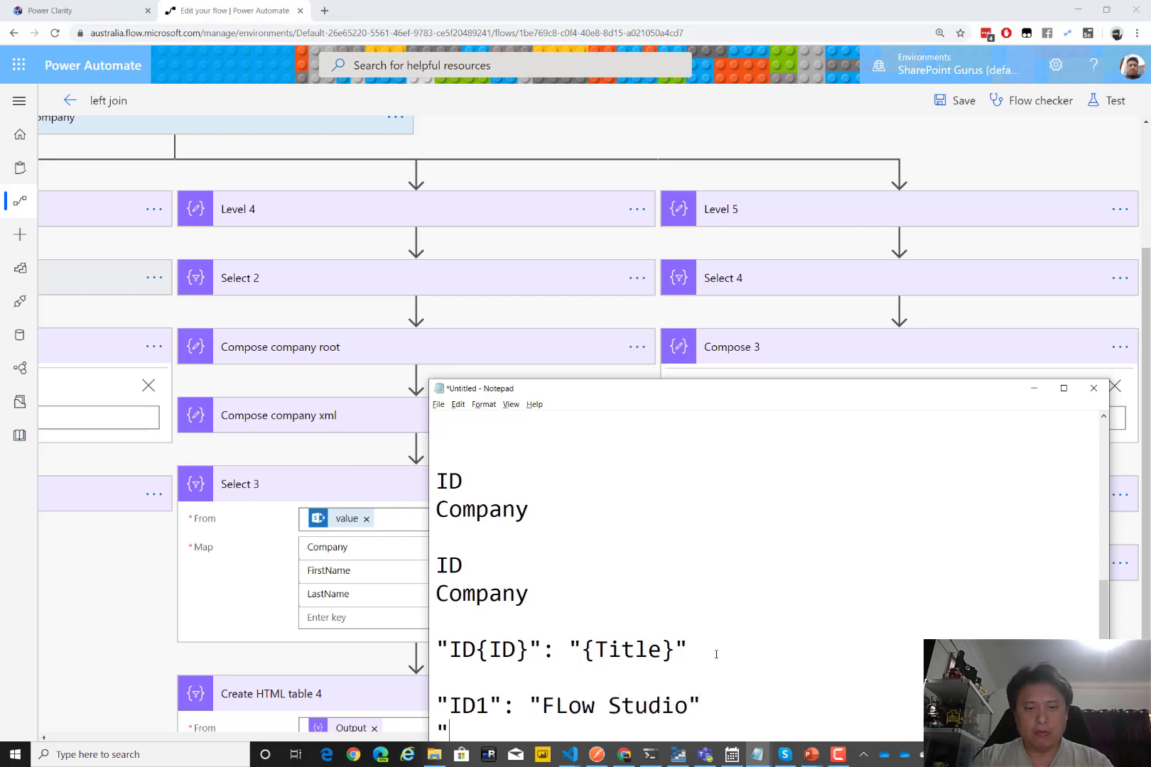
type("ID2\": \"M")
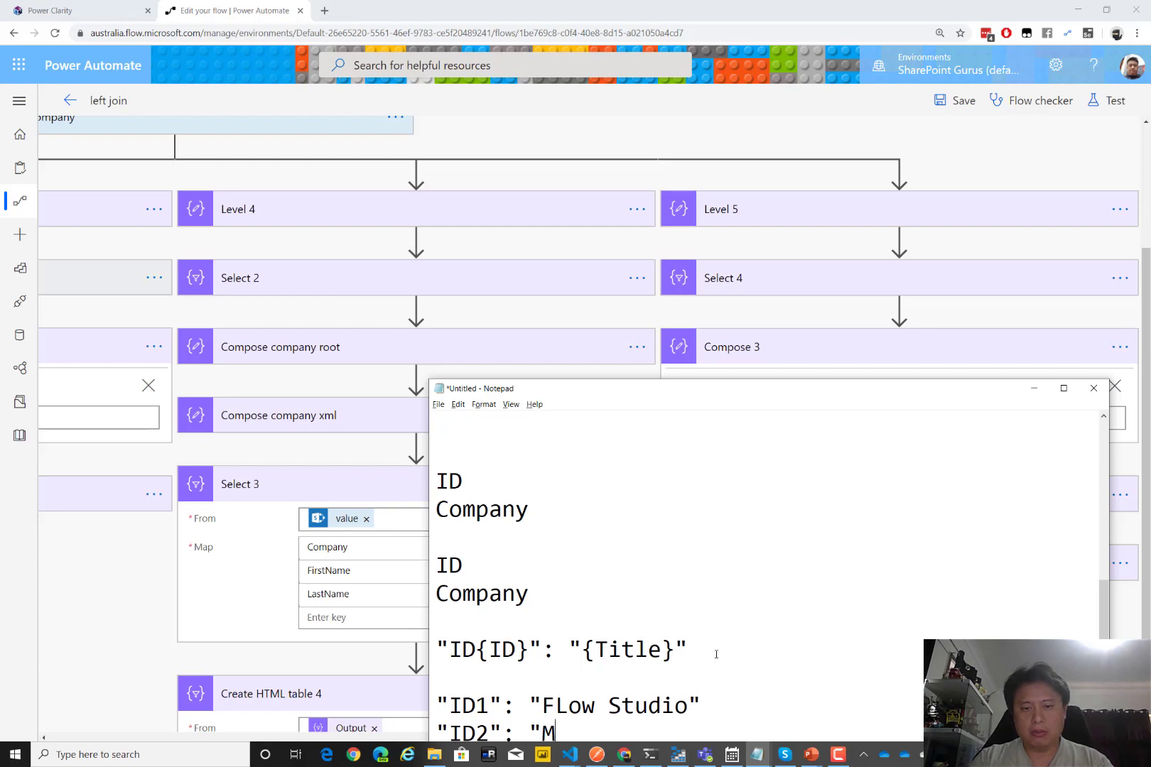
type("icrosoft\"")
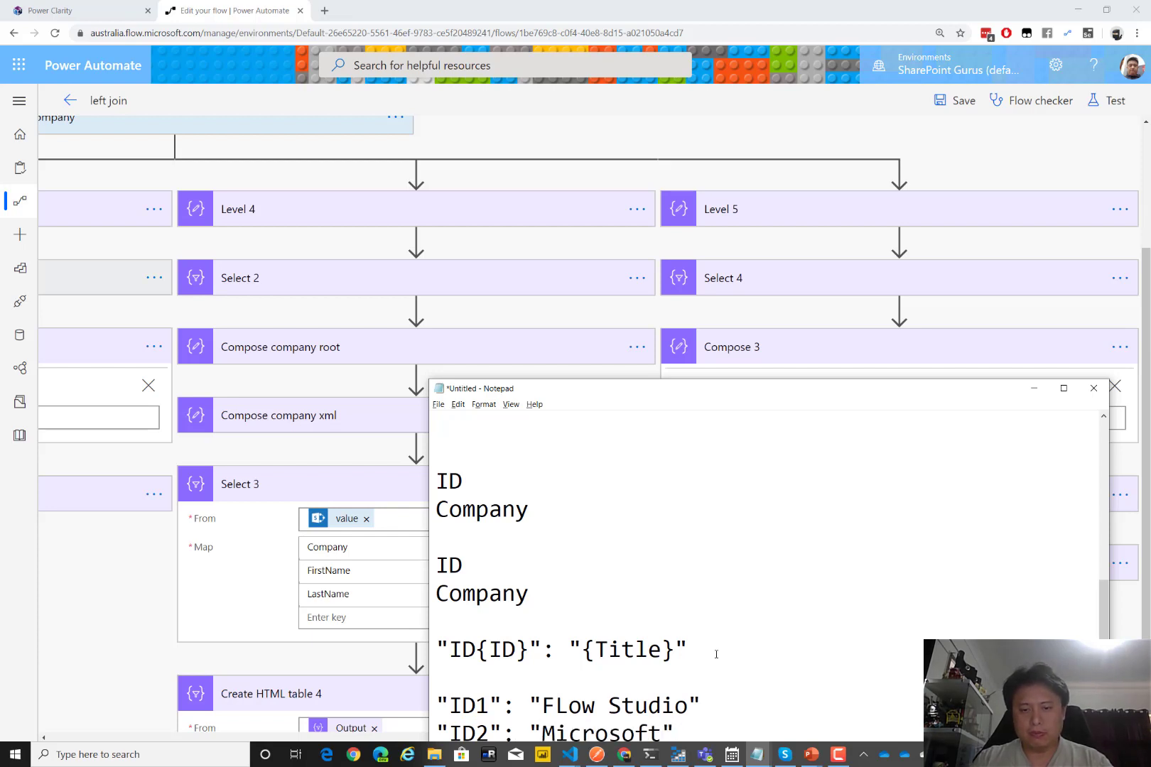
key("Return")
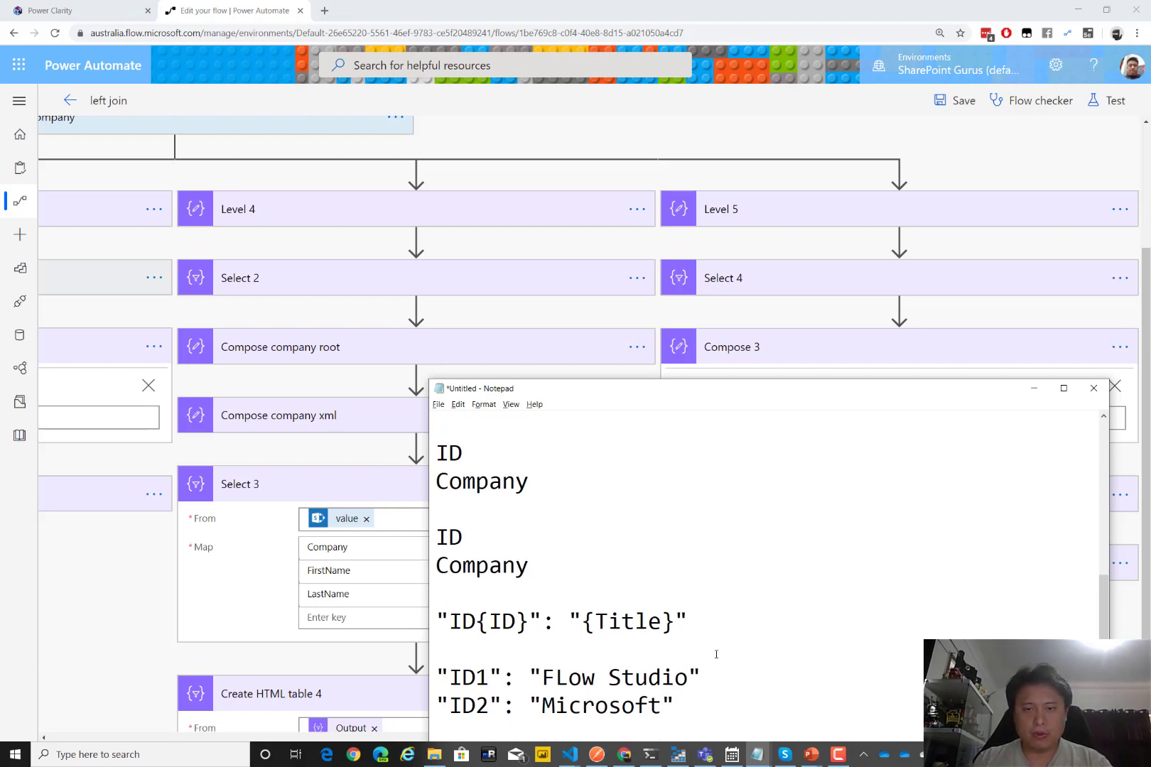
left_click_drag(679, 387, 675, 293)
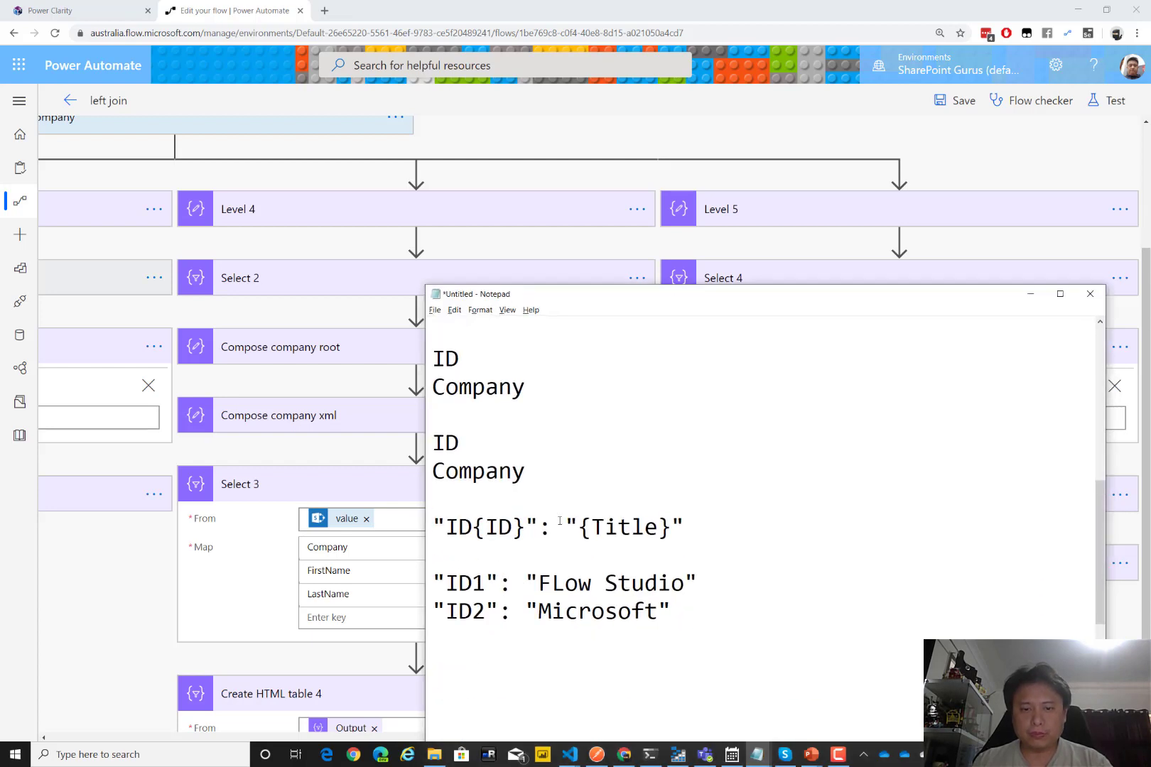
- Correct the capitalization in the ID1 line so its value reads "Flow Studio"
left_click_drag(565, 582, 552, 583)
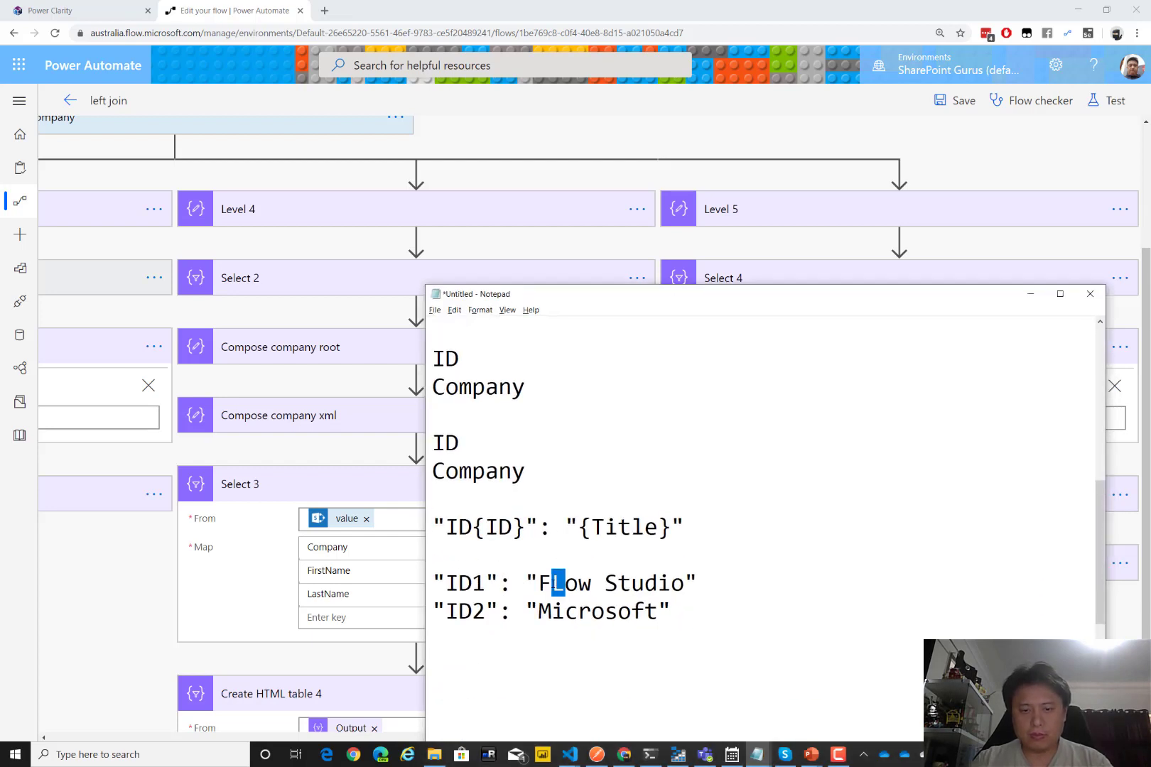
type("l")
key("ctrl+End")
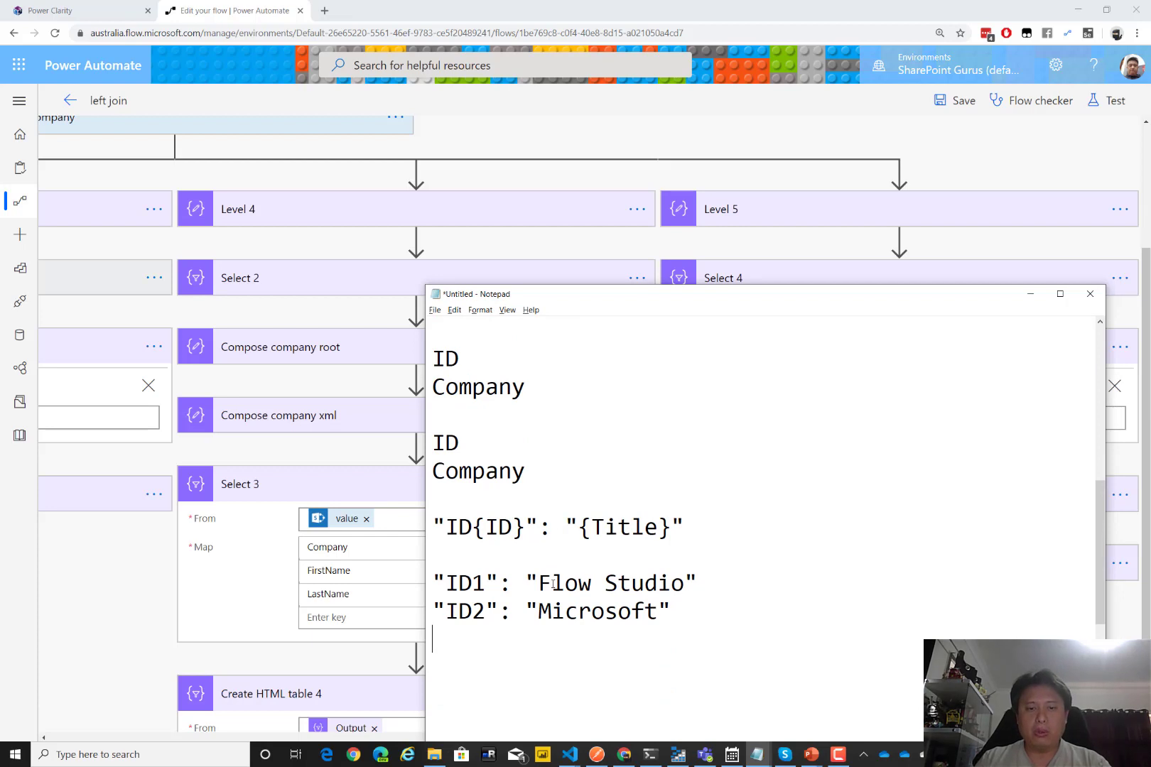
- Insert an opening curly brace on its own line above the ID1 entry and add a comma after "Flow Studio"
key("Up")
key("Up")
key("Up")
key("Return")
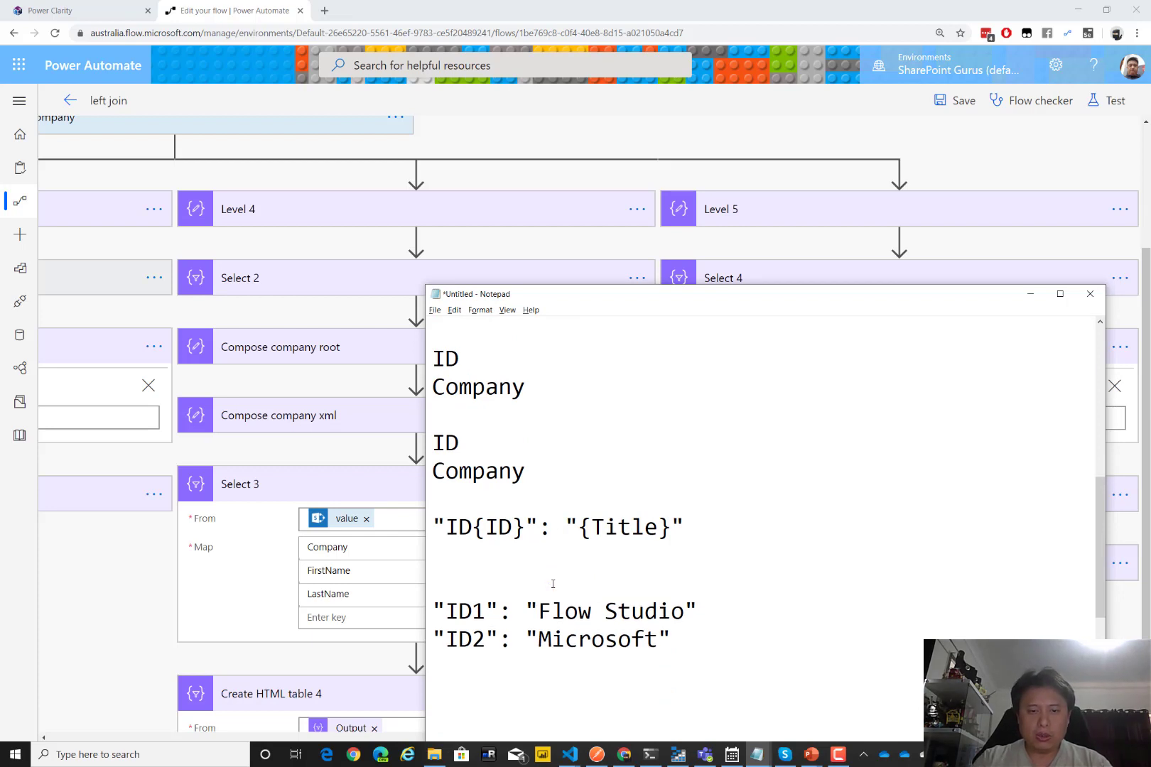
type("{")
key("Right")
key("Down")
key("Left")
type(",")
key("Up")
key("Left")
key("Down")
key("Down")
key("End")
key("Right")
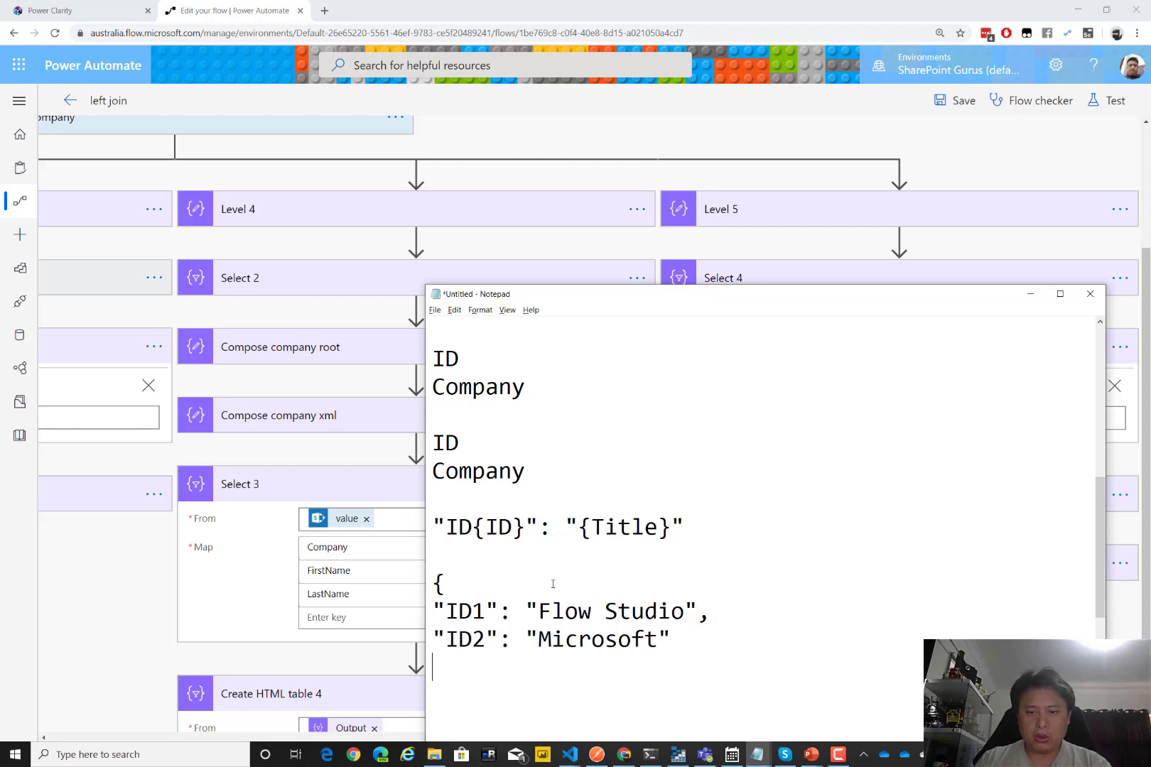
- Complete the JSON object with a comma after "Microsoft", the entry "ID3": "SPG" and a closing brace, and highlight the whole object
key("Left")
type(",")
key("Return")
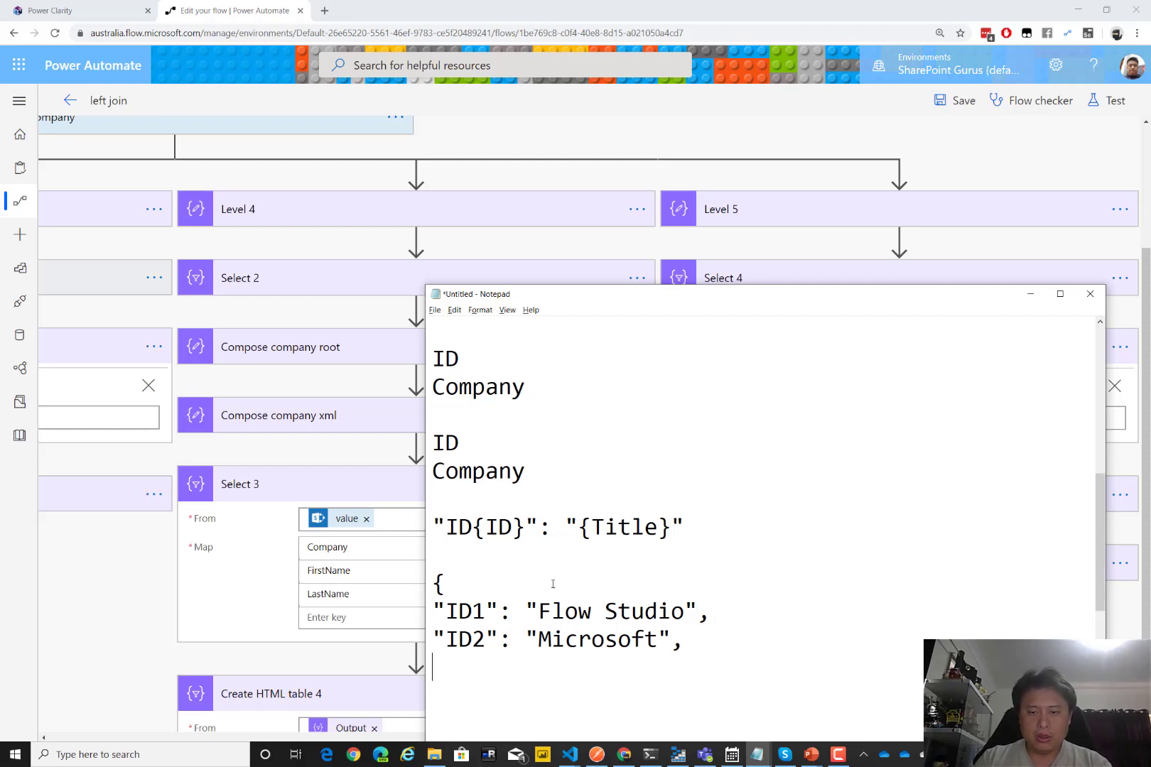
type("\"ID3\": \"")
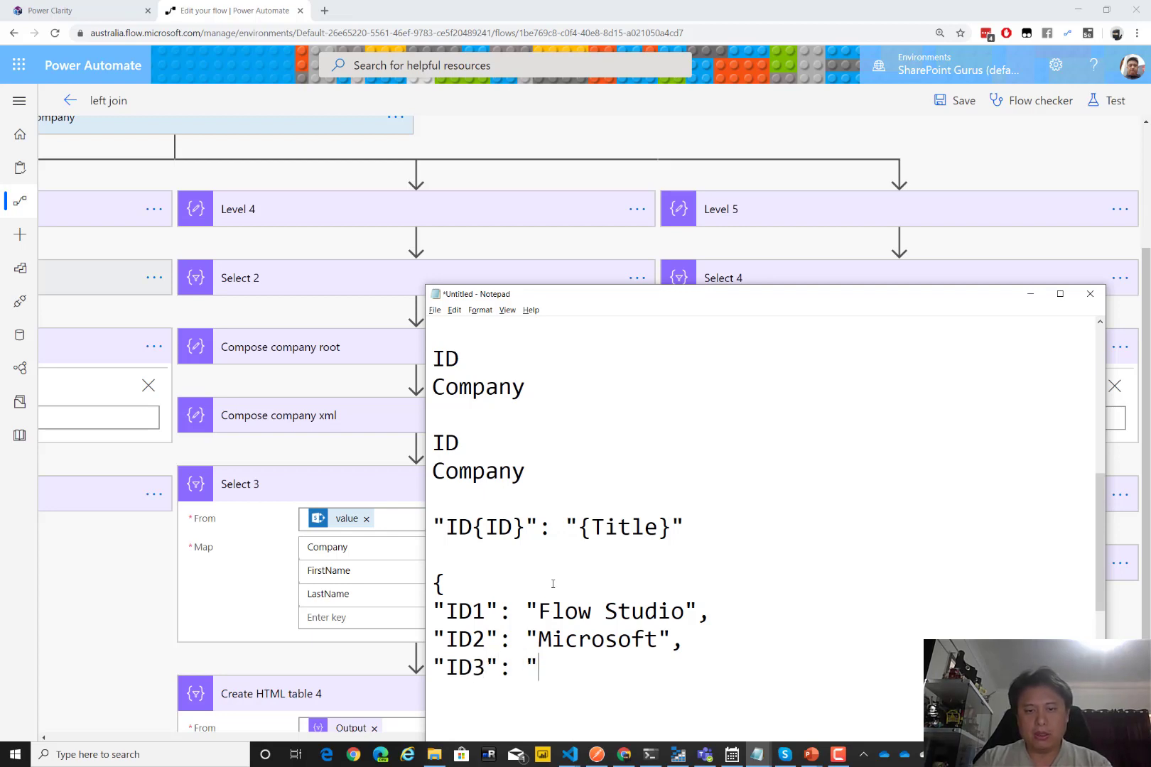
type("SPG\"")
key("Return")
type("}")
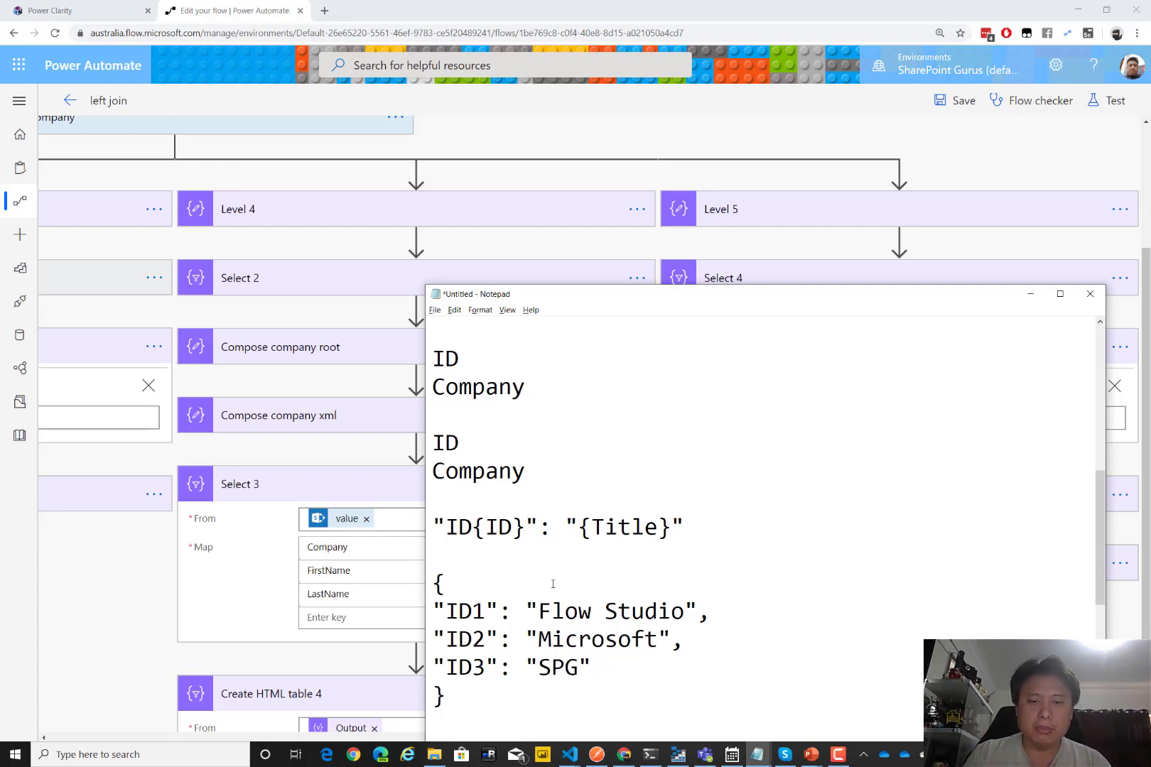
scroll(639, 558, "down", 2)
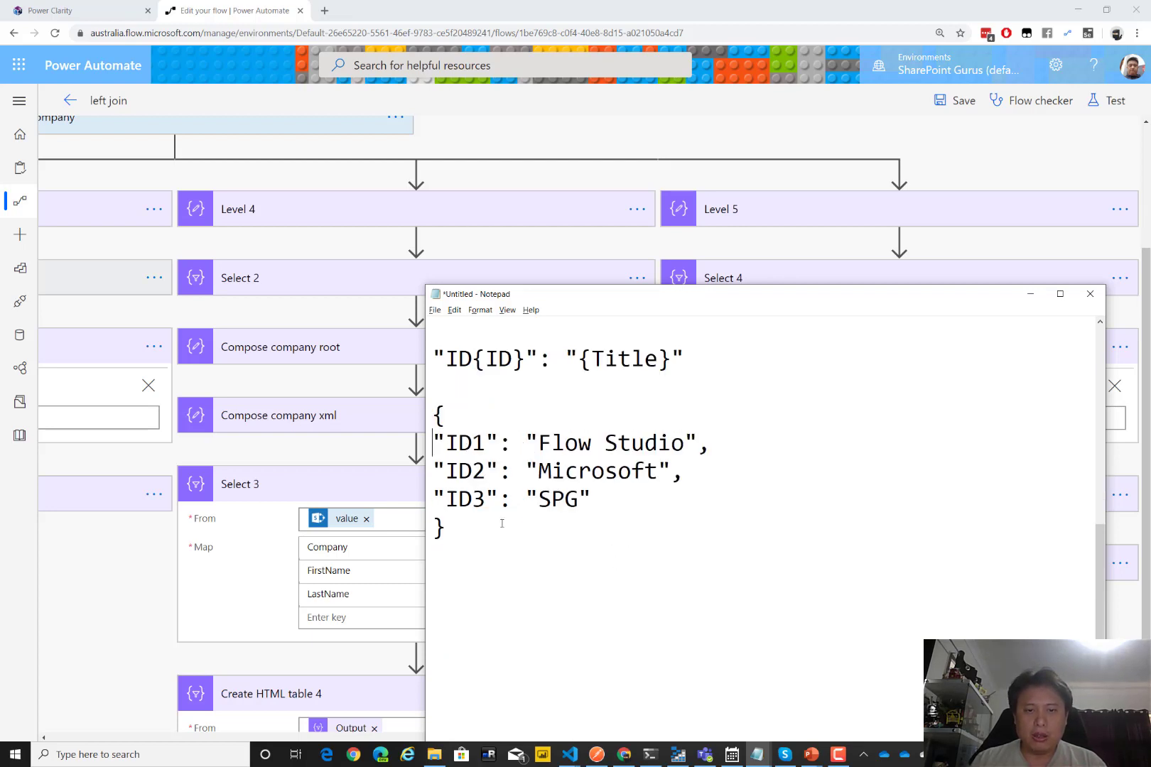
left_click_drag(492, 533, 434, 411)
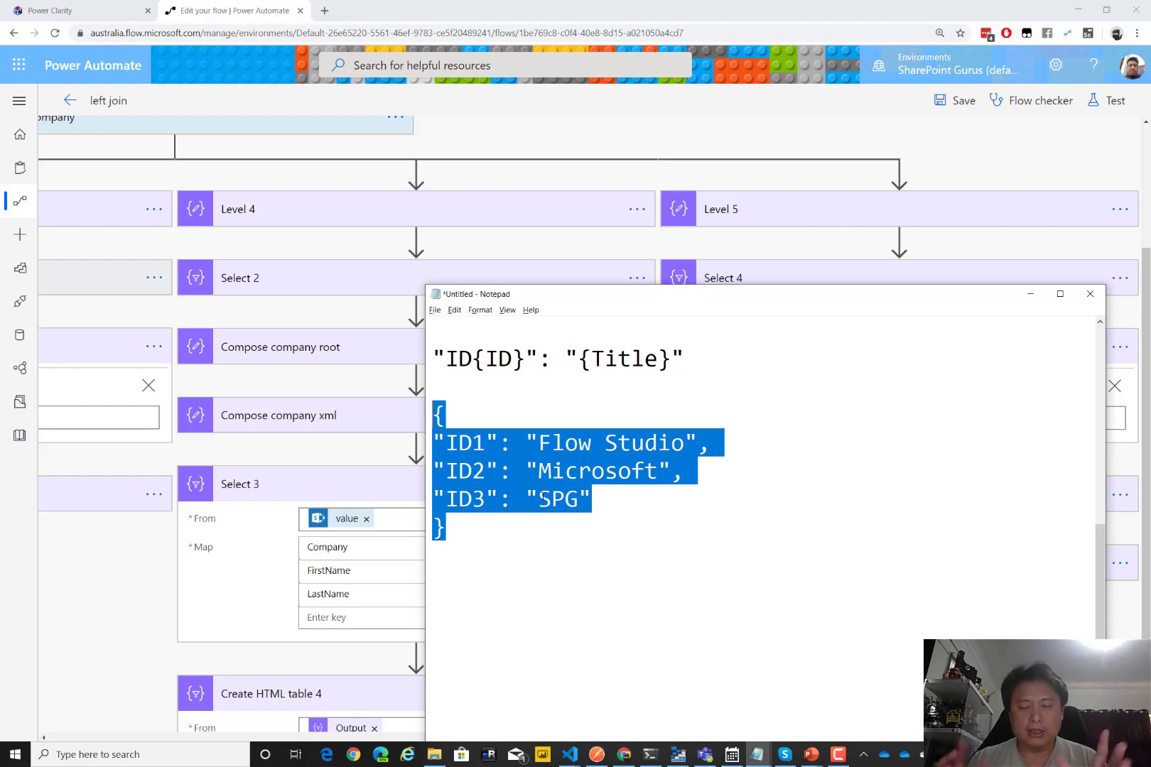
- Switch to Power Automate, expand Select 5, and copy the Company mapping's outputs('Compose_3') expression from its code view
key("alt+Tab")
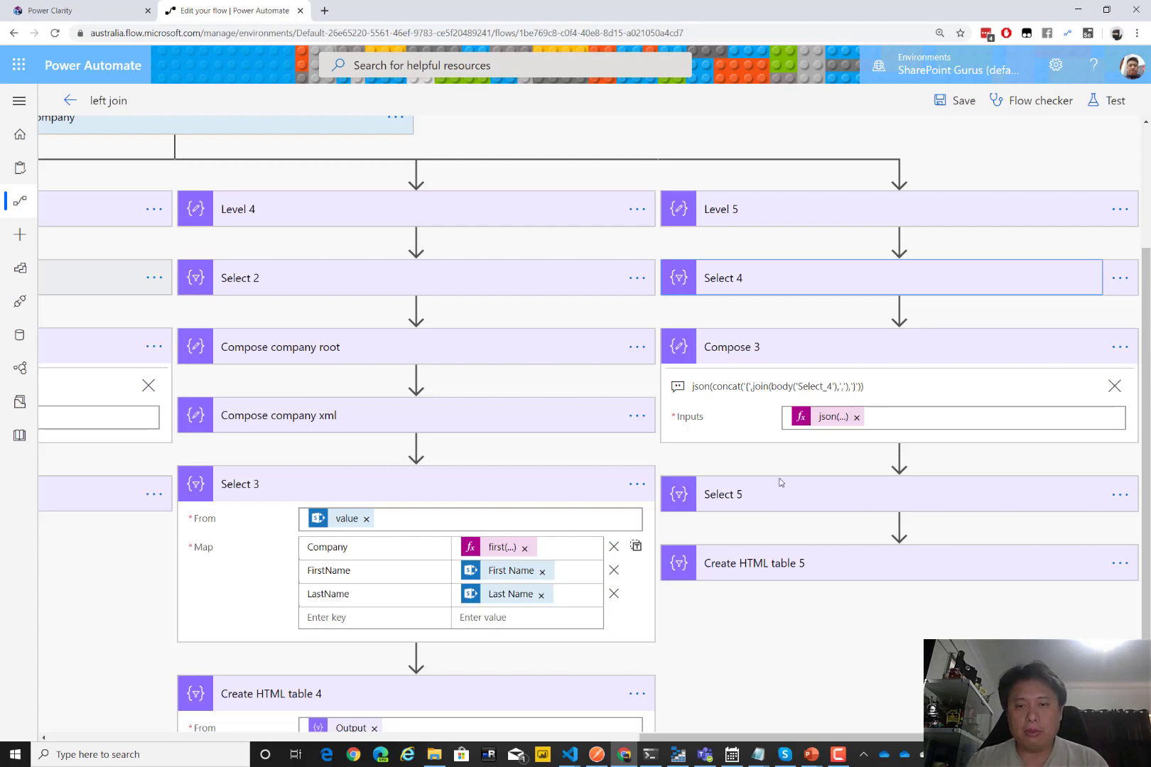
left_click(763, 503)
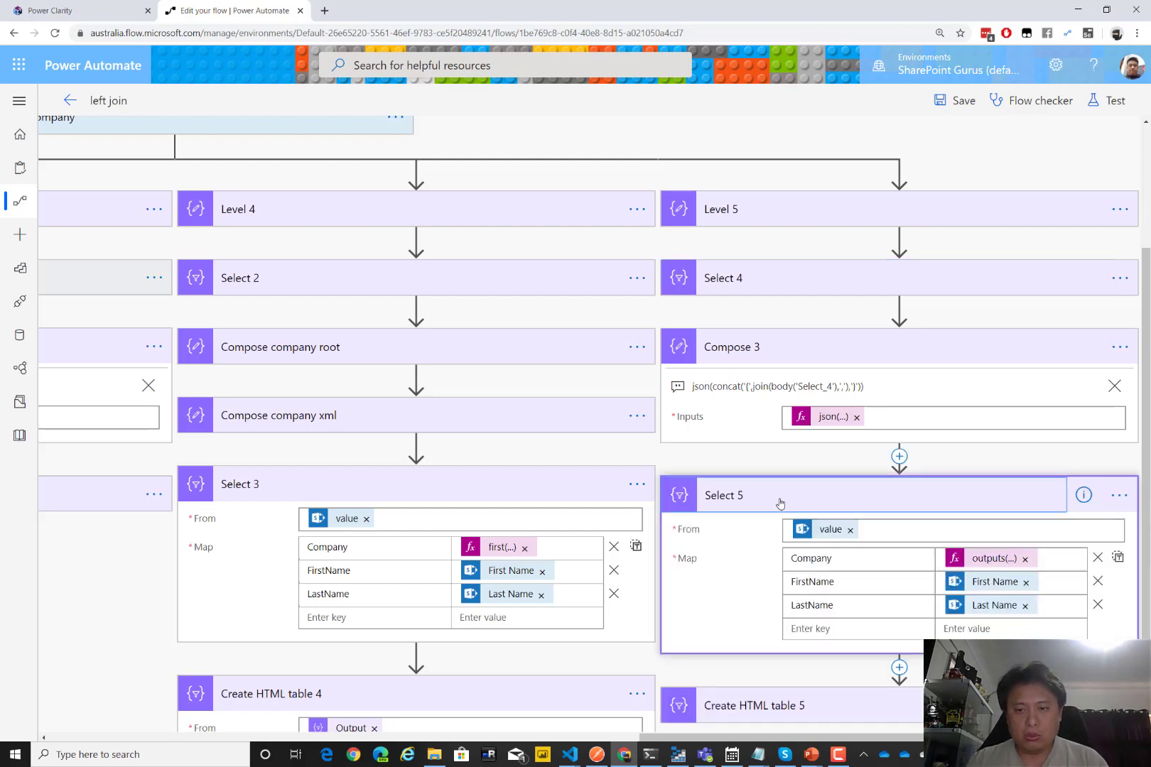
scroll(771, 497, "down", 1)
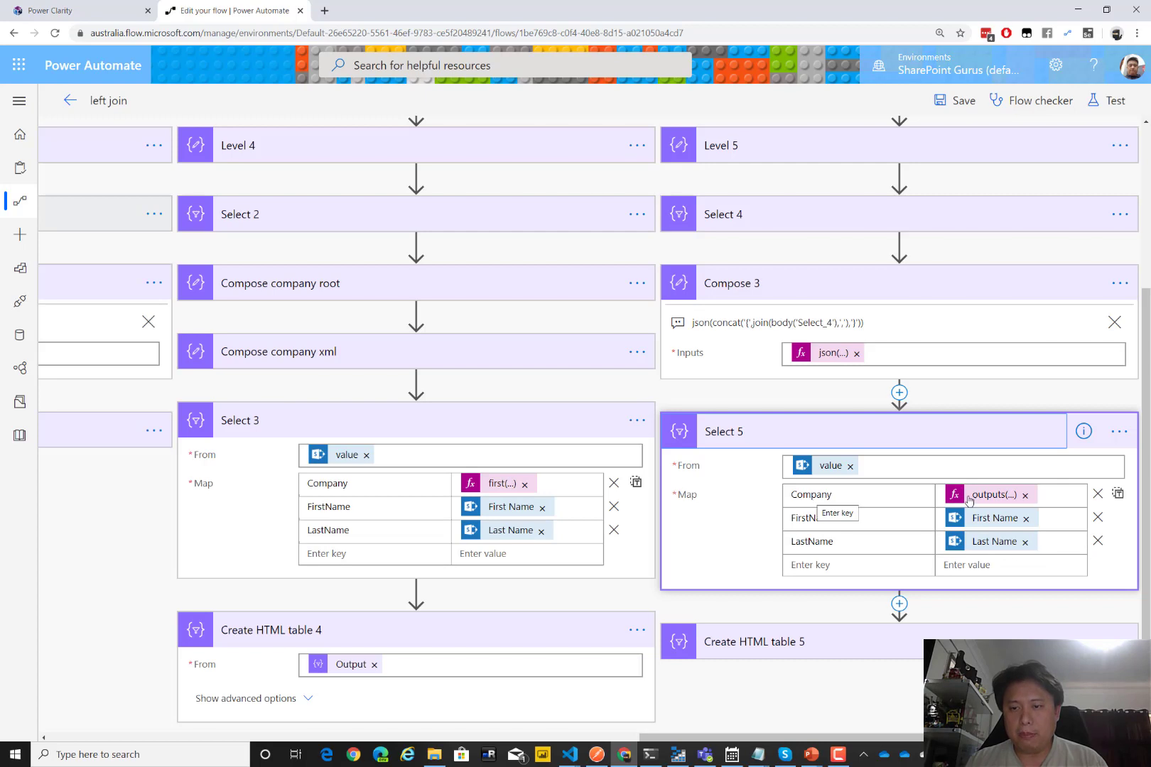
left_click(1119, 431)
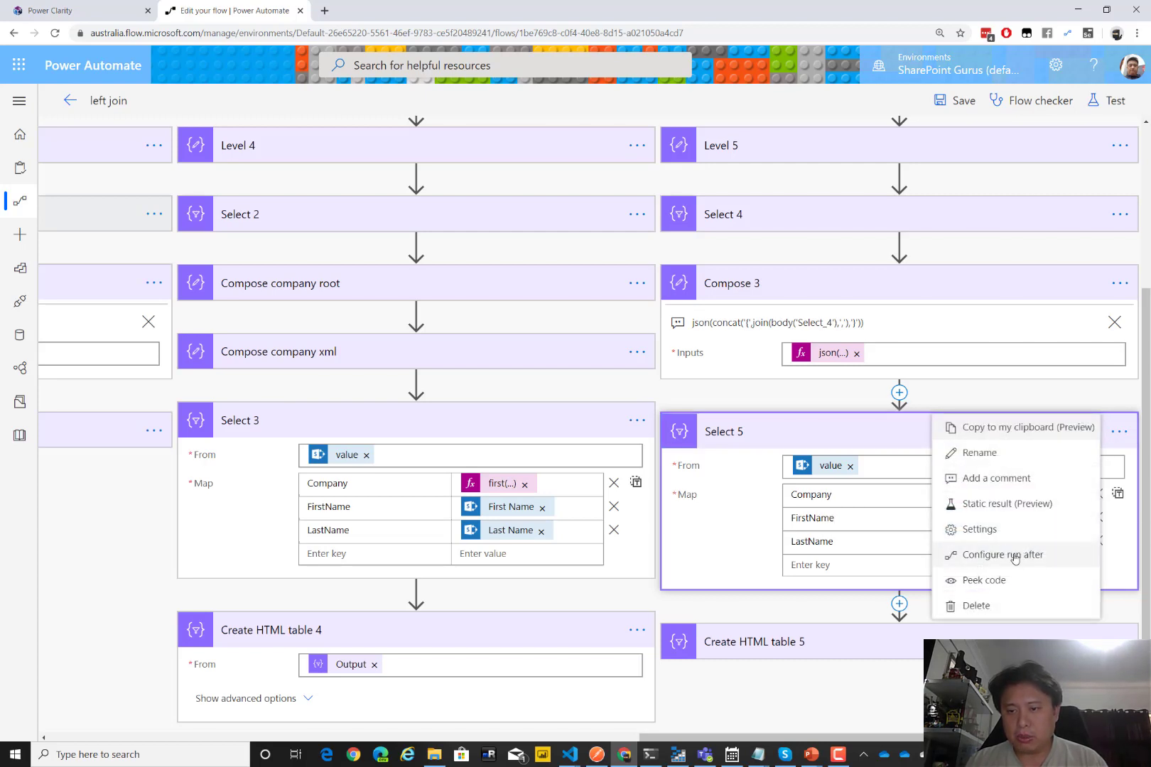
left_click(1005, 579)
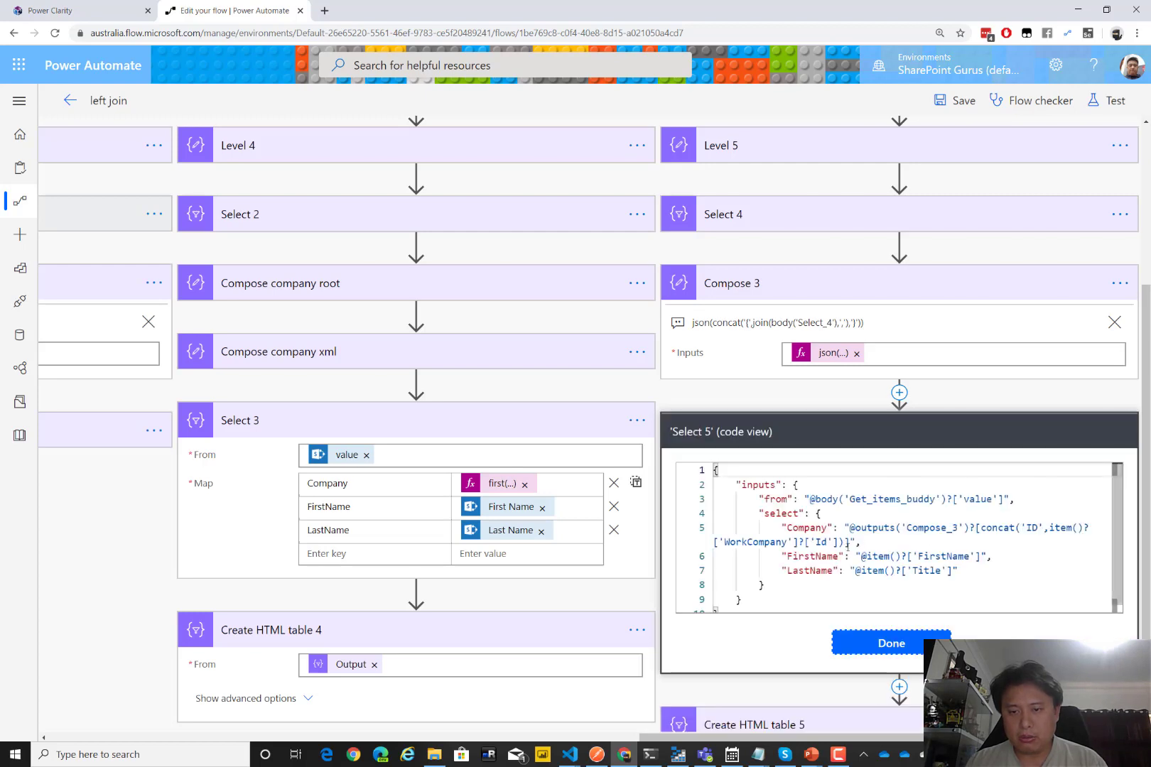
left_click_drag(855, 527, 849, 544)
key("ctrl+c")
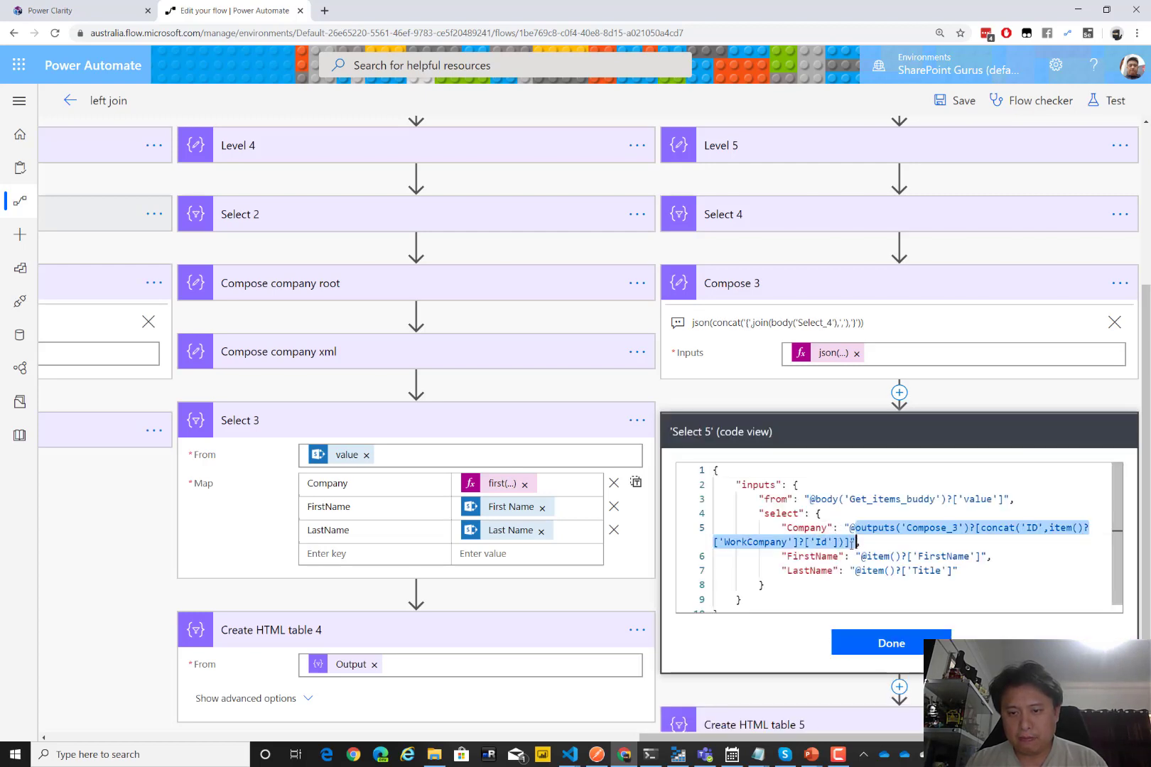
left_click(881, 636)
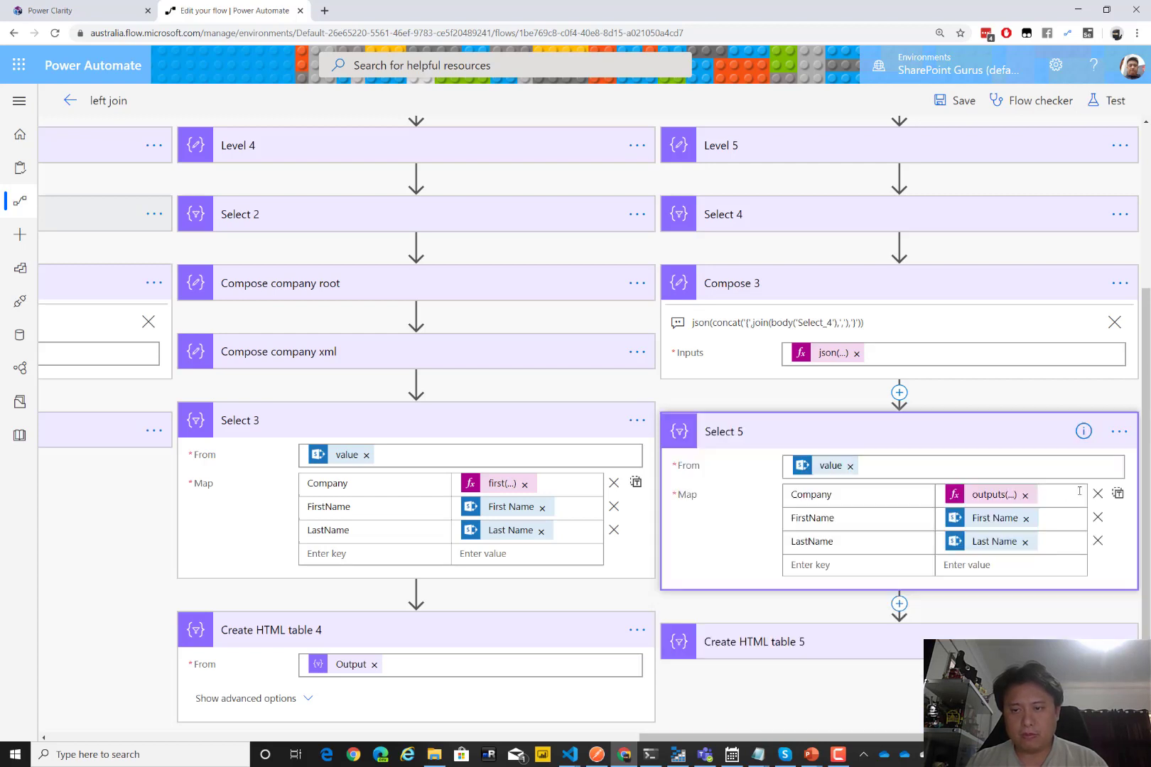
- Add a comment to Select 5 containing the copied expression outputs('Compose_3')?[concat('ID',item()?['WorkCompany']?['Id'])]
left_click(1119, 431)
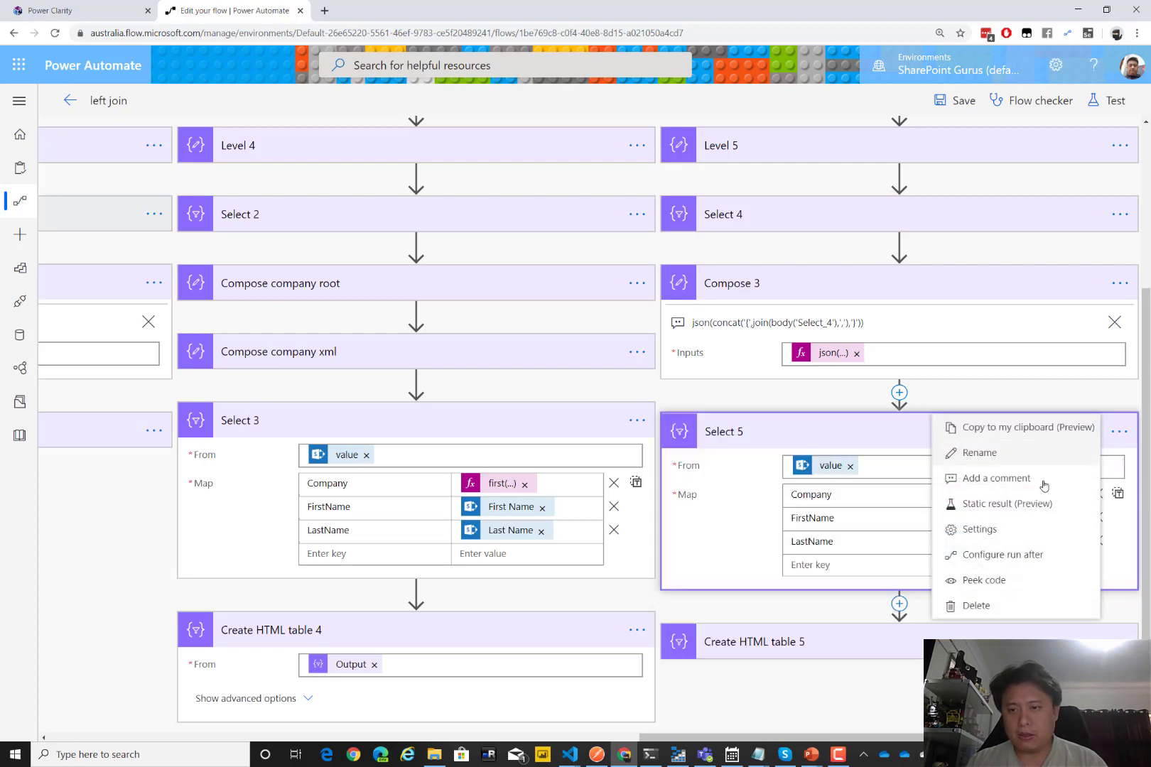
left_click(1044, 486)
key("ctrl+v")
left_click(884, 462)
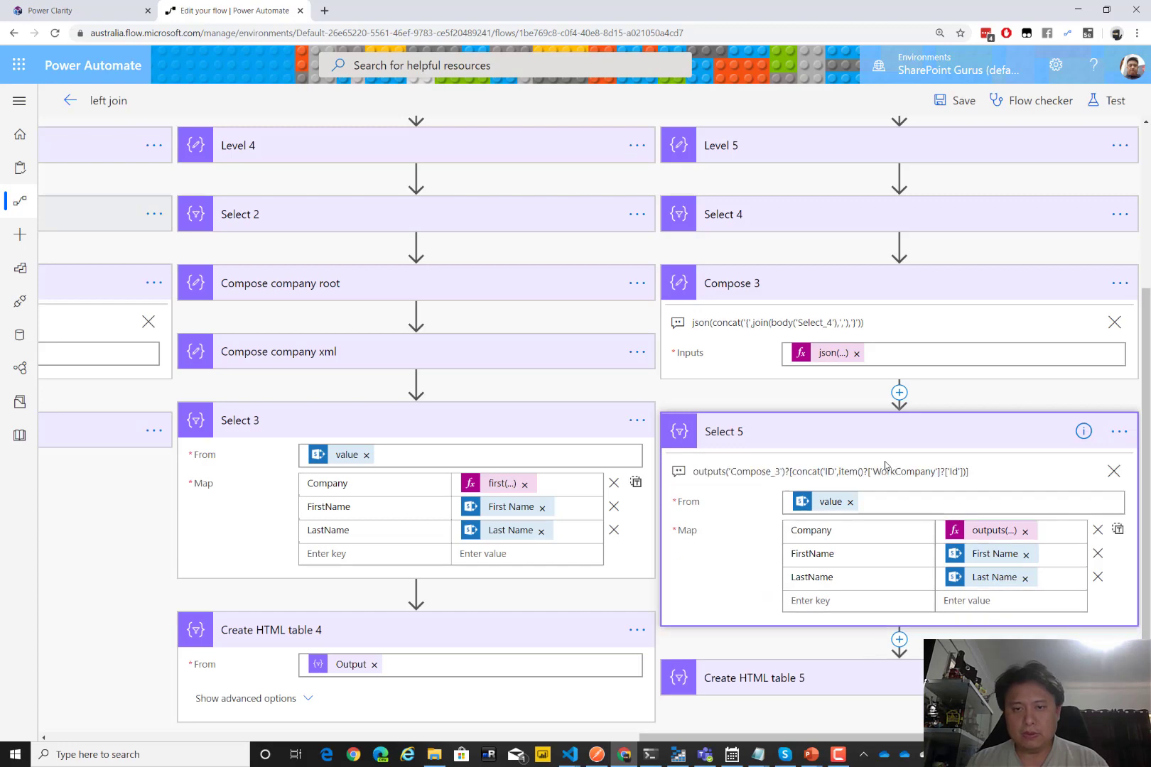
- Switch to Notepad and paste the copied outputs('Compose_3') expression below the JSON object
key("alt+Tab")
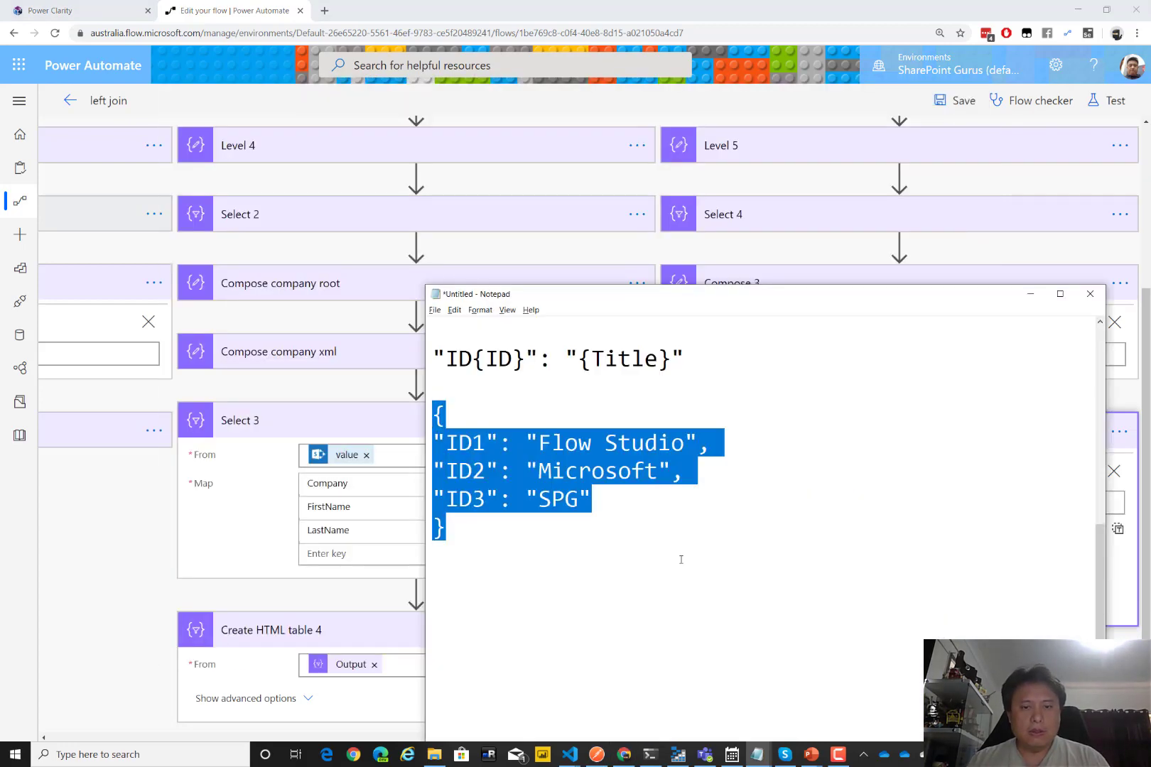
left_click(680, 560)
key("Return")
key("ctrl+v")
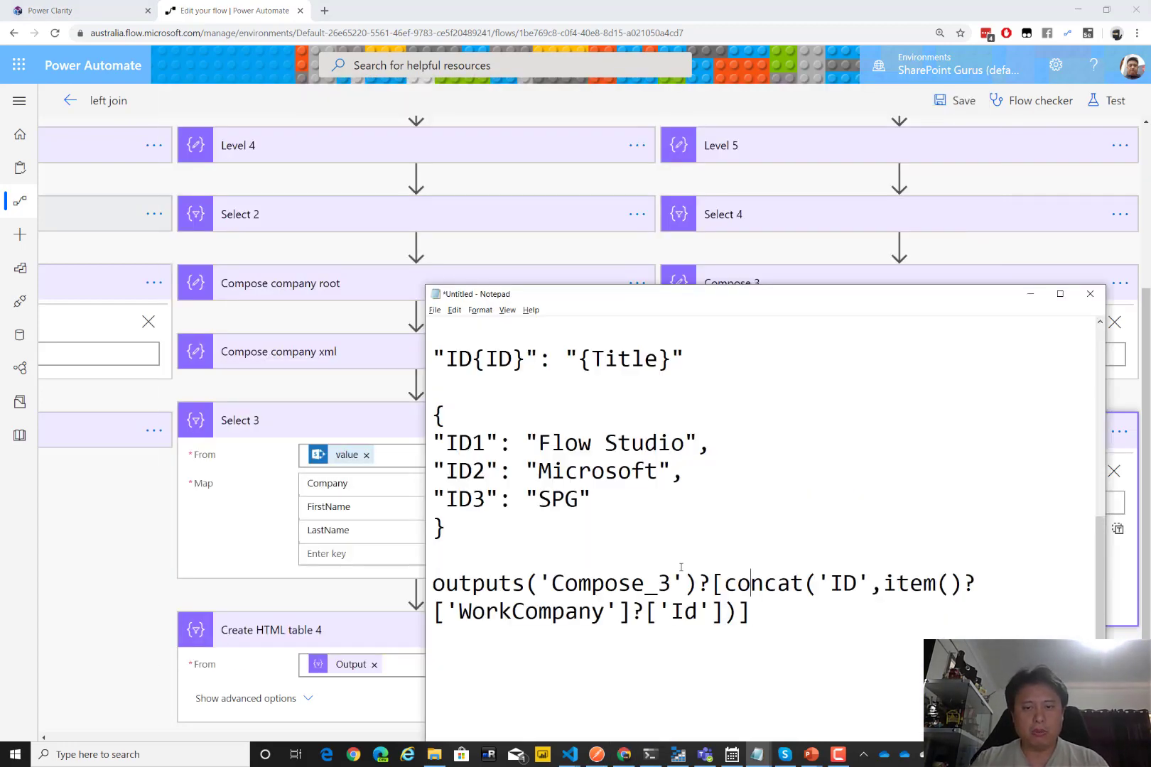
- Move the Notepad window clear of Select 5 and split the expression so concat(...) and the closing bracket stand on separate, blank-line-spaced lines
left_click(697, 584)
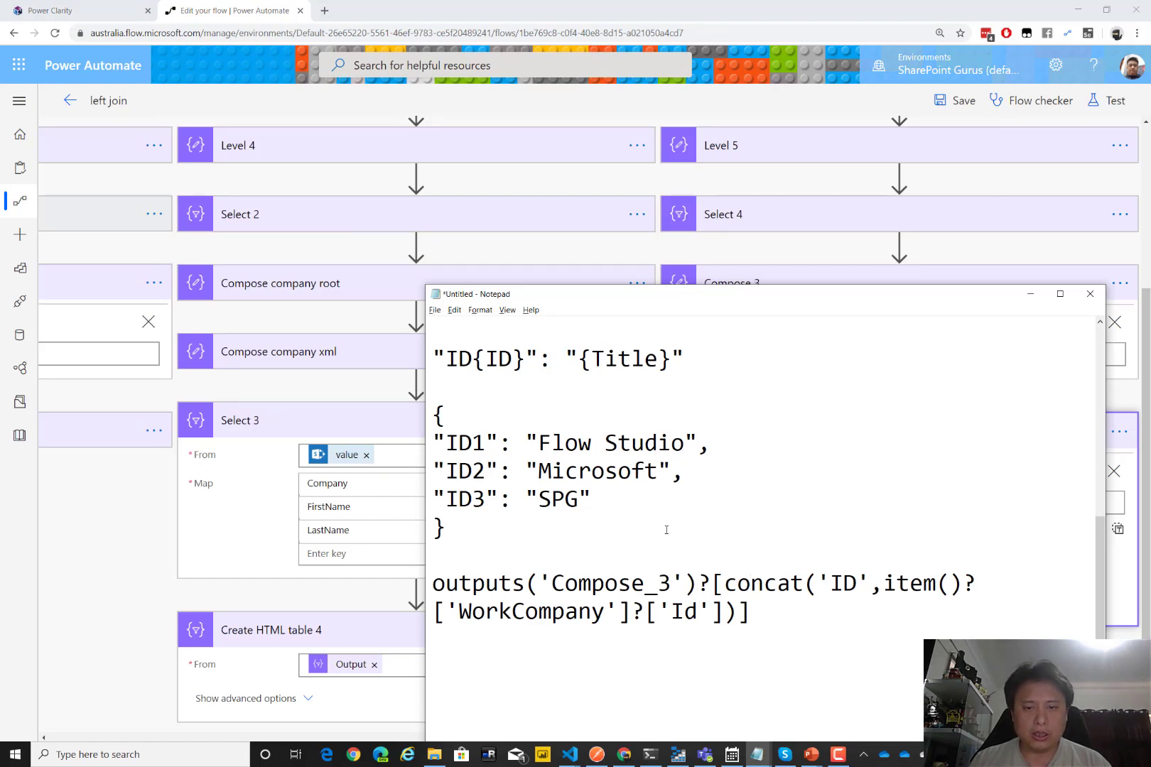
left_click_drag(614, 298, 287, 137)
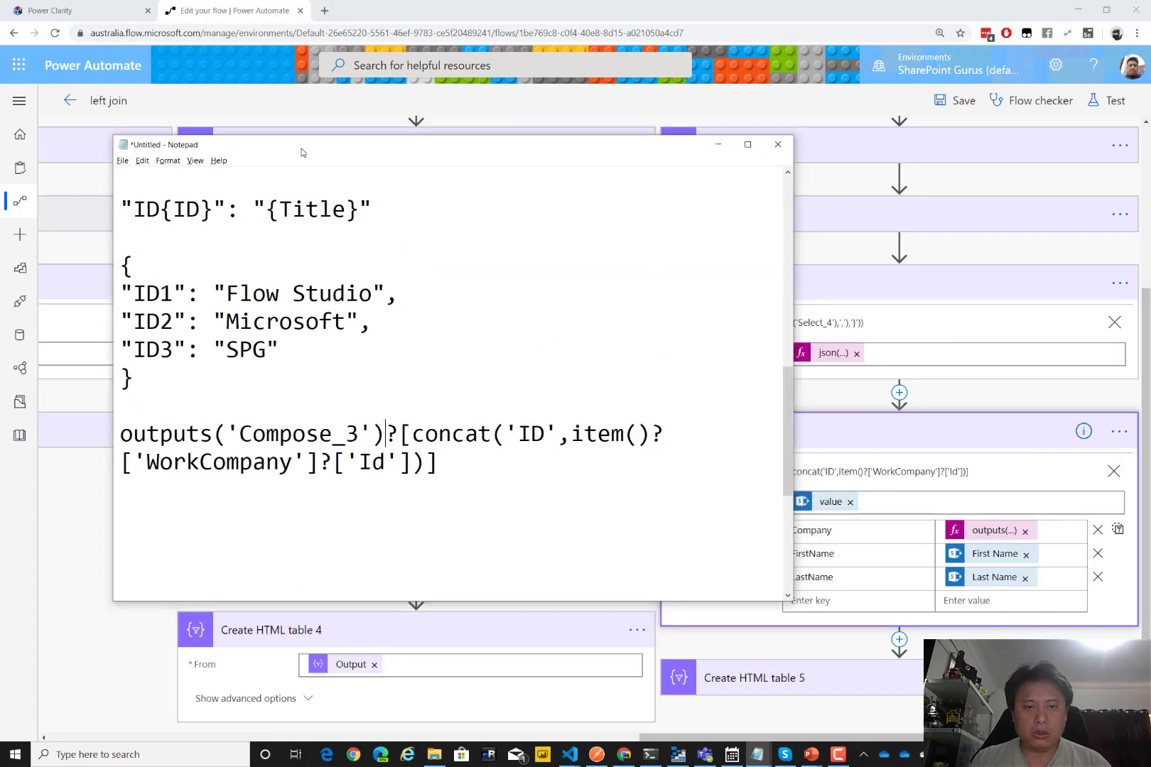
left_click(413, 433)
key("Return")
key("Return")
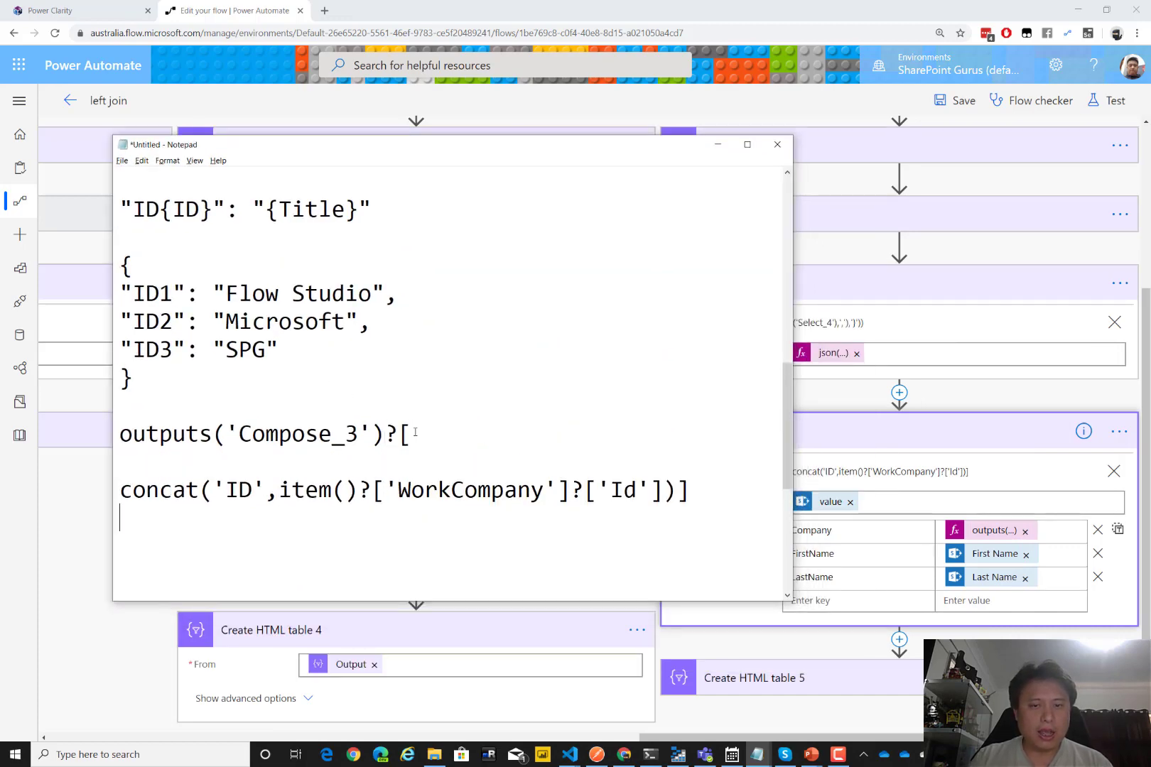
key("Up")
key("End")
key("Left")
key("Return")
key("Return")
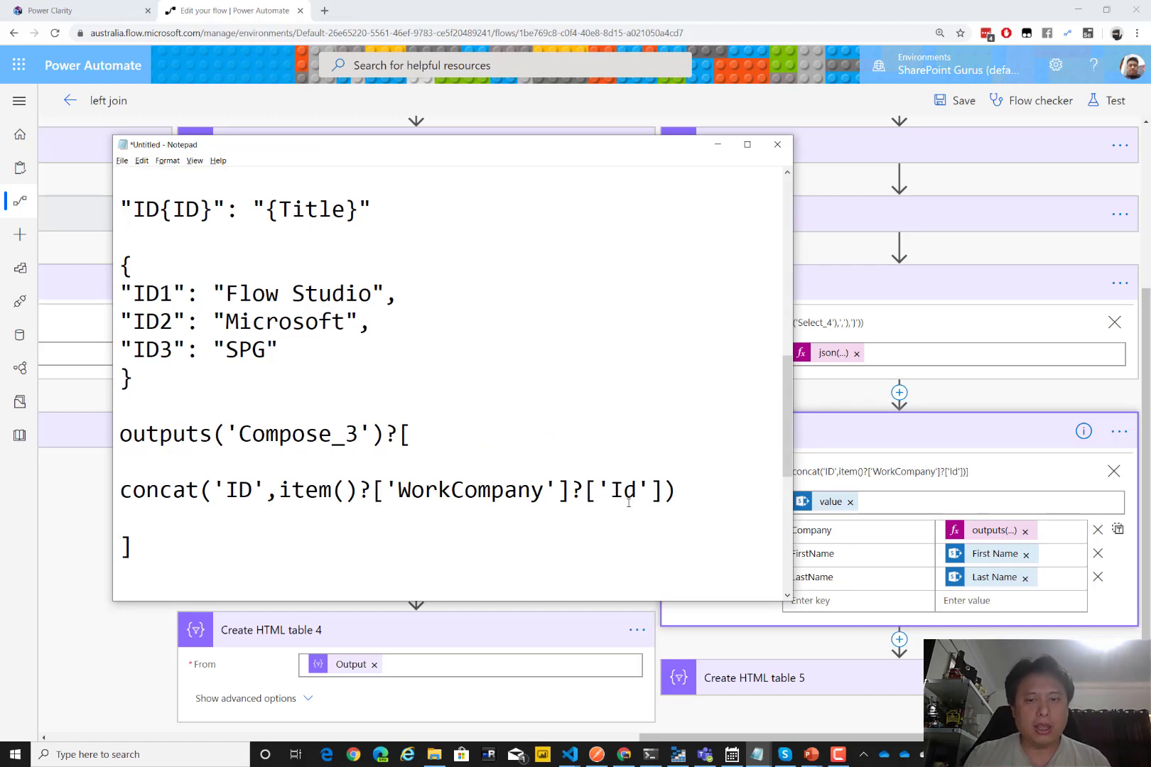
- Highlight the ID1 key, the 'ID' prefix, the whole concat expression, and the ?[ operator after outputs('Compose_3')
left_click_drag(173, 293, 132, 289)
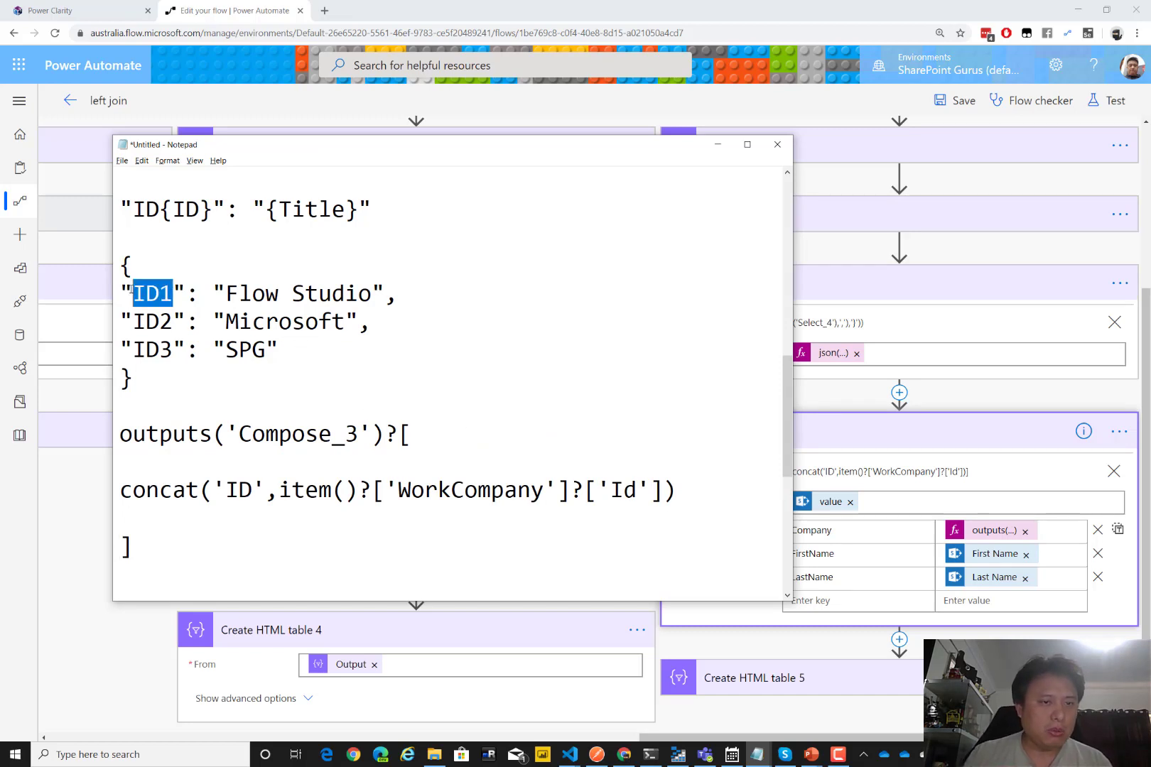
double_click(230, 490)
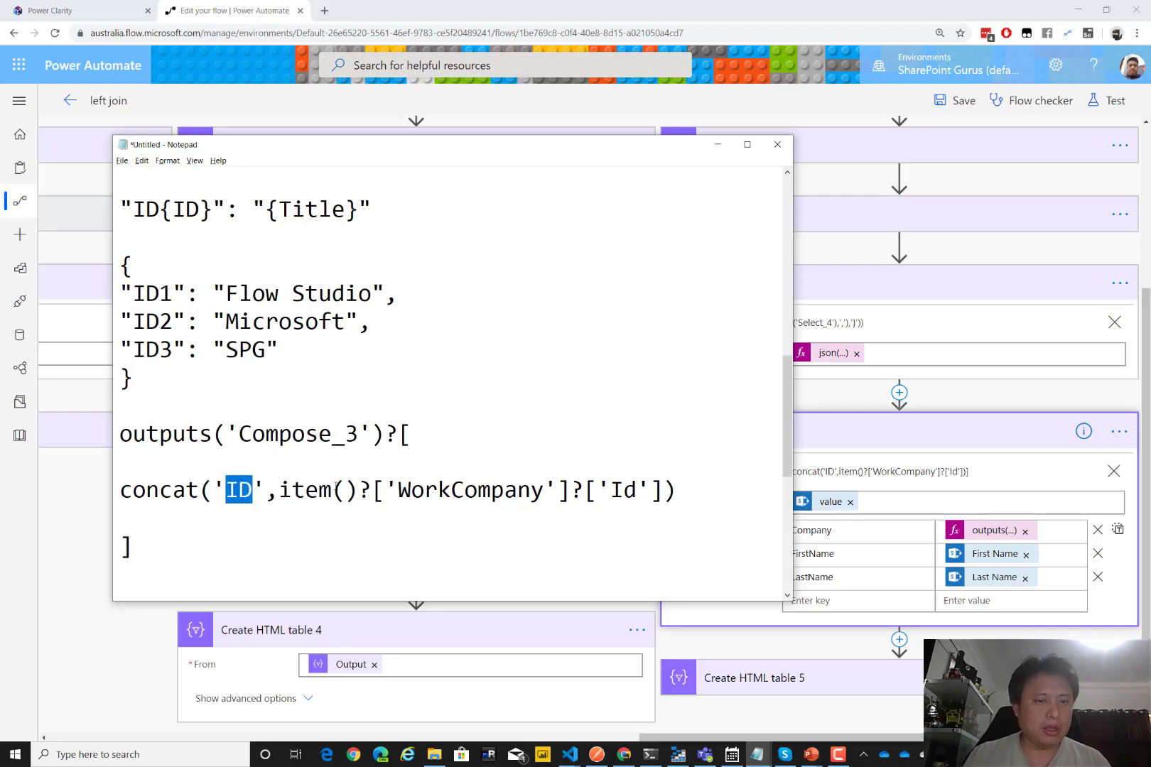
left_click_drag(681, 492, 290, 475)
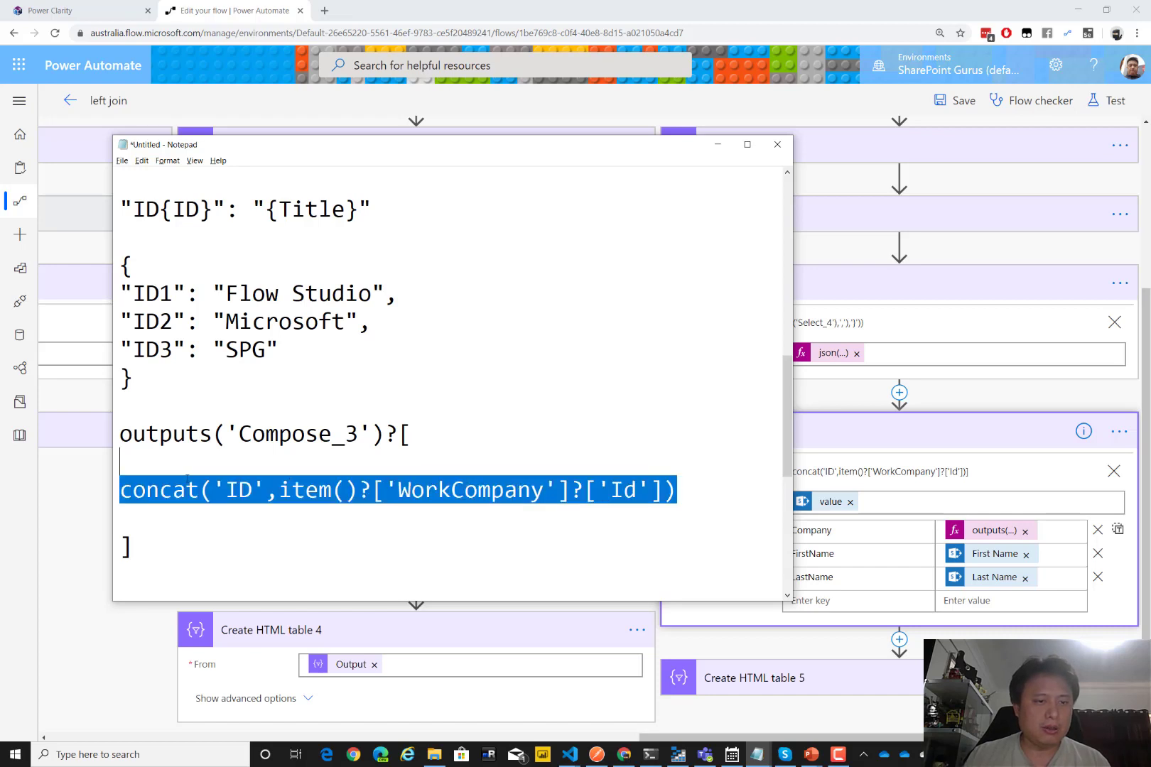
left_click_drag(187, 478, 114, 488)
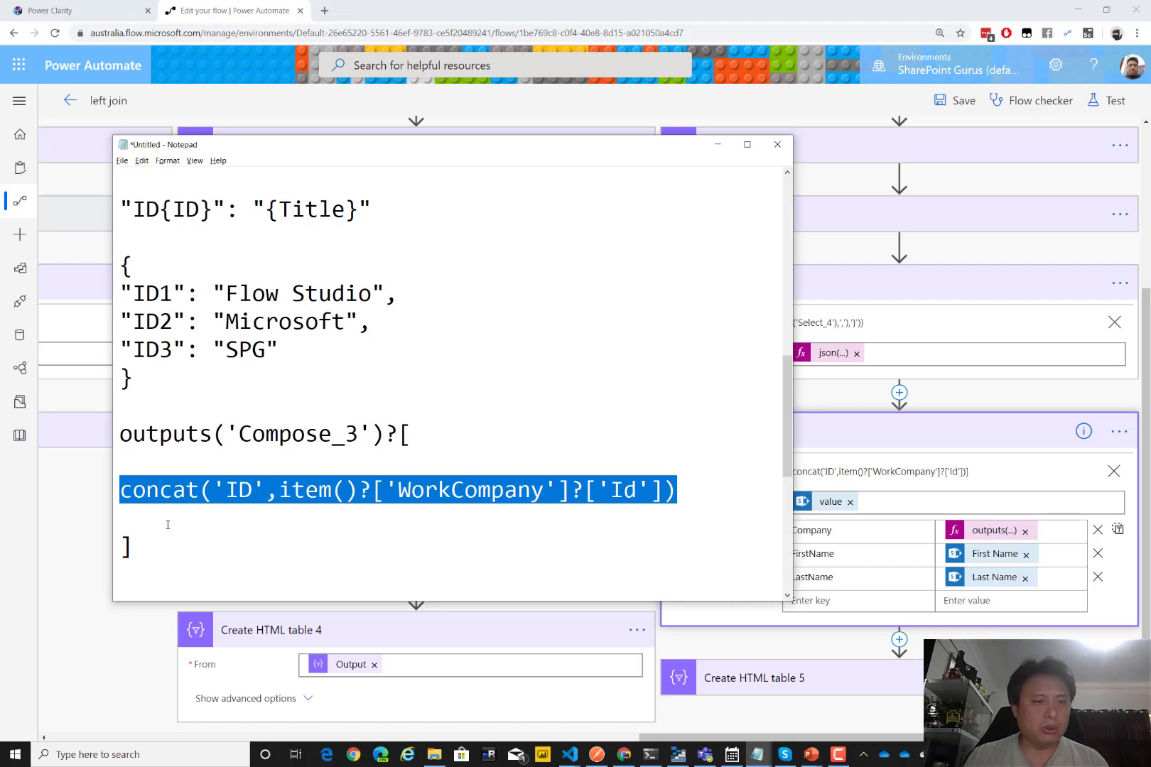
left_click_drag(384, 434, 412, 434)
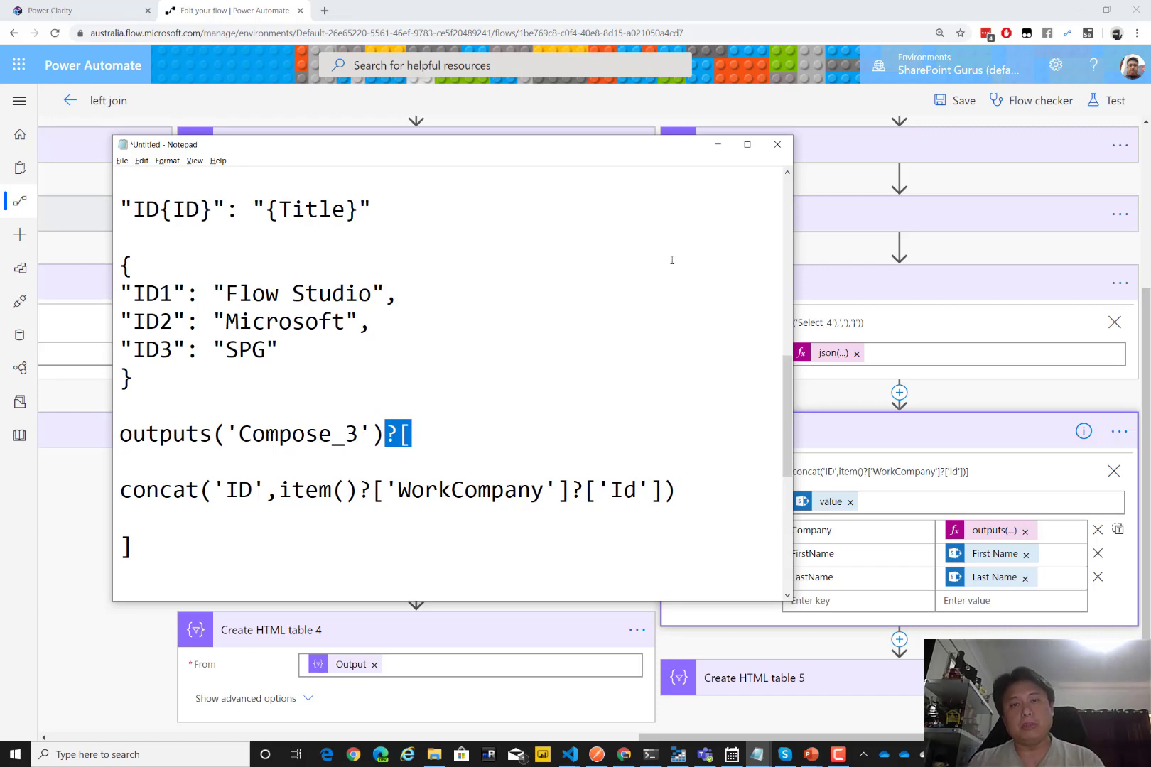
- Switch to Power Automate, collapse Select 5, and expand Create HTML table 5 to examine its source
left_click(848, 22)
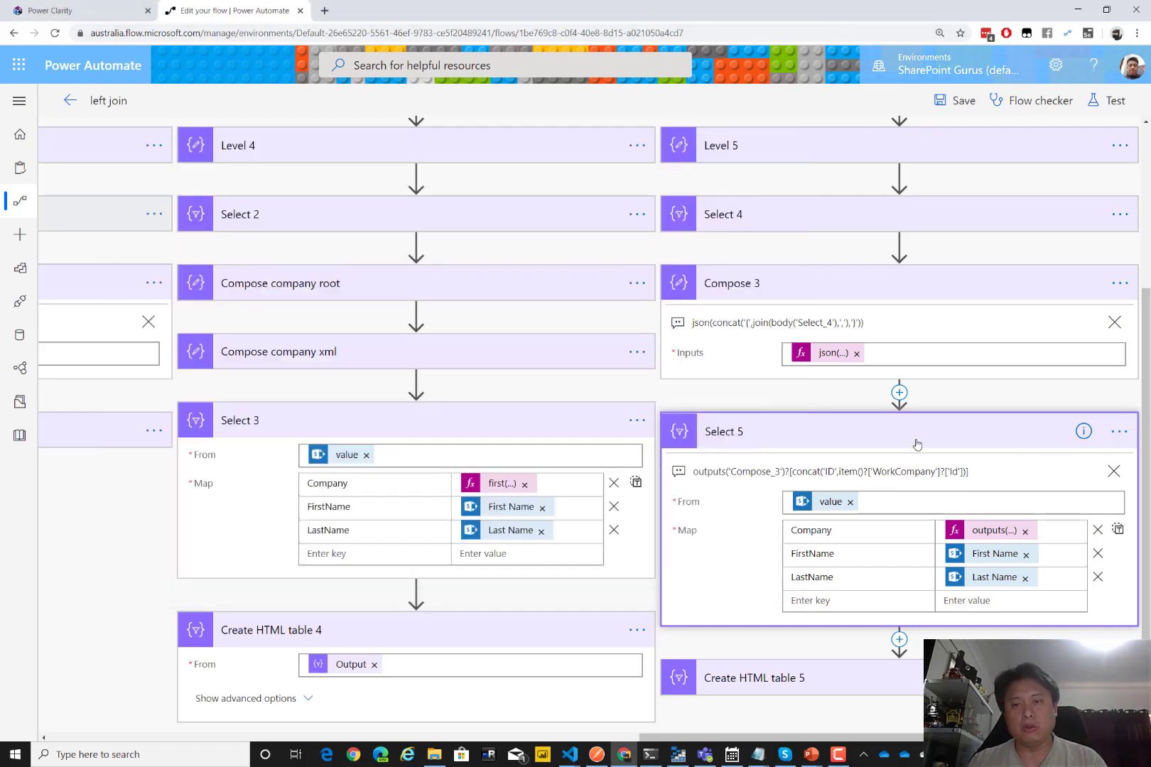
left_click(871, 442)
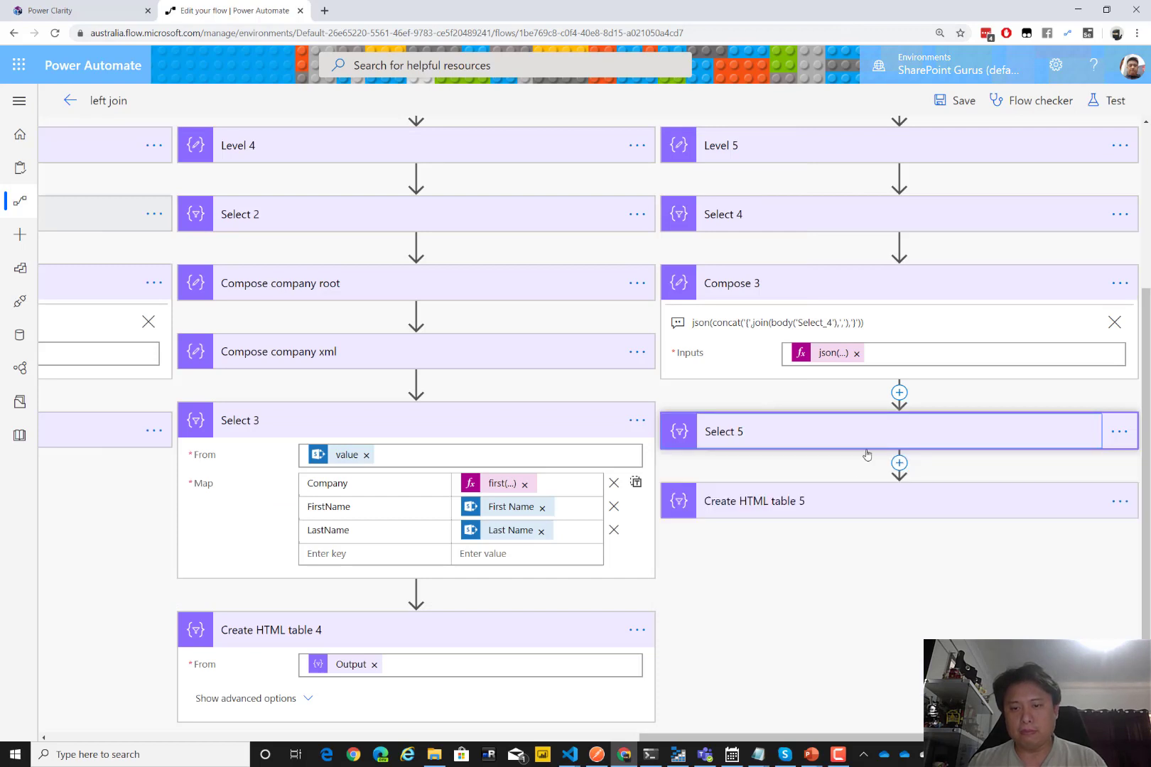
left_click(842, 503)
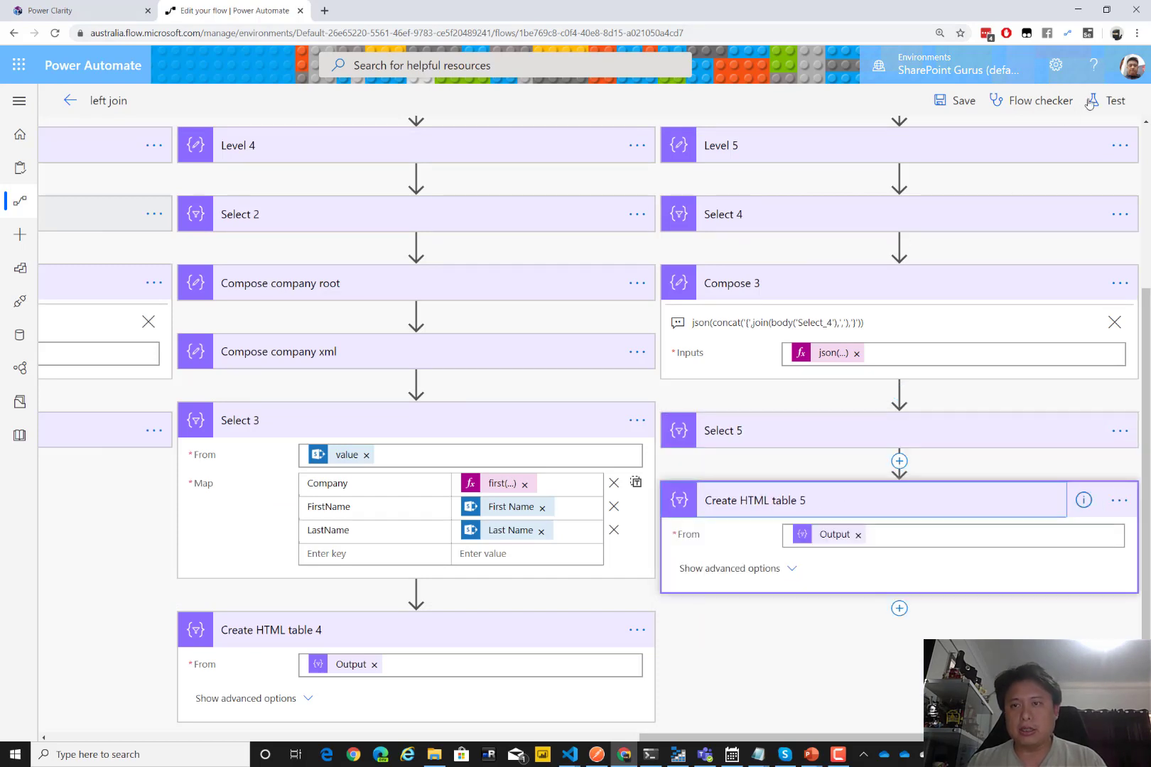
- Save the left join flow and test it using data from the most recent previous run
left_click(1078, 117)
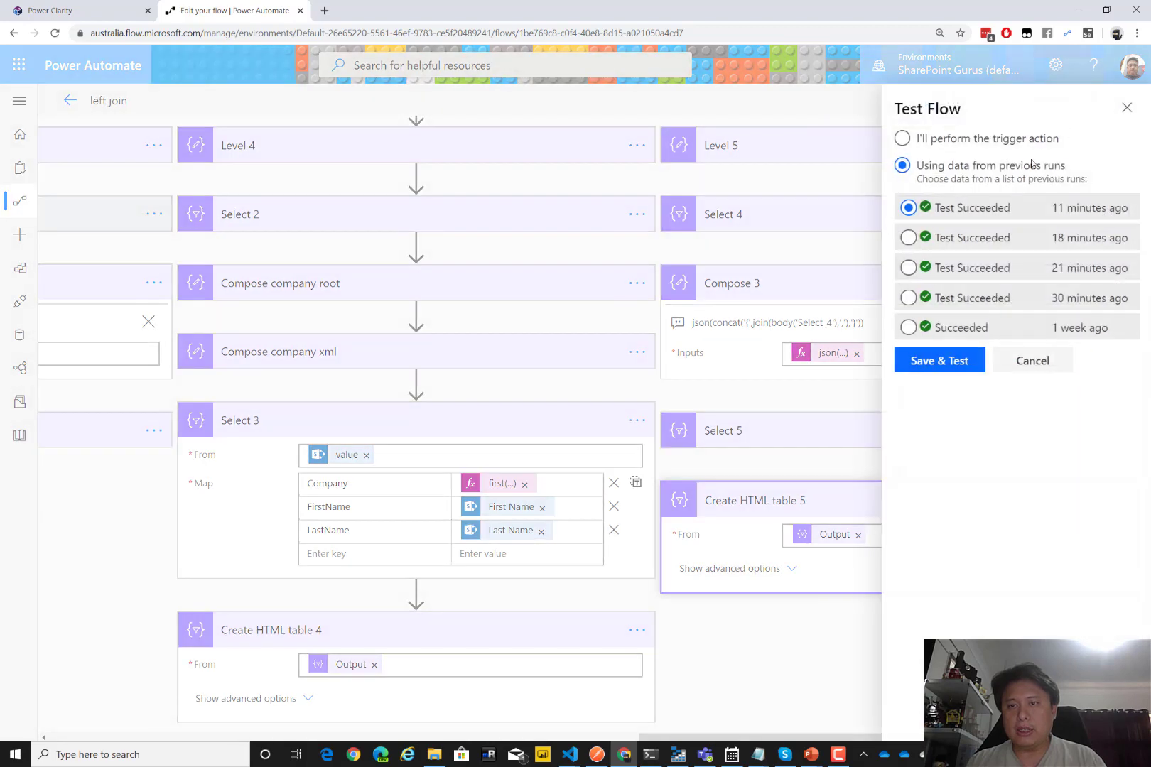
left_click(939, 362)
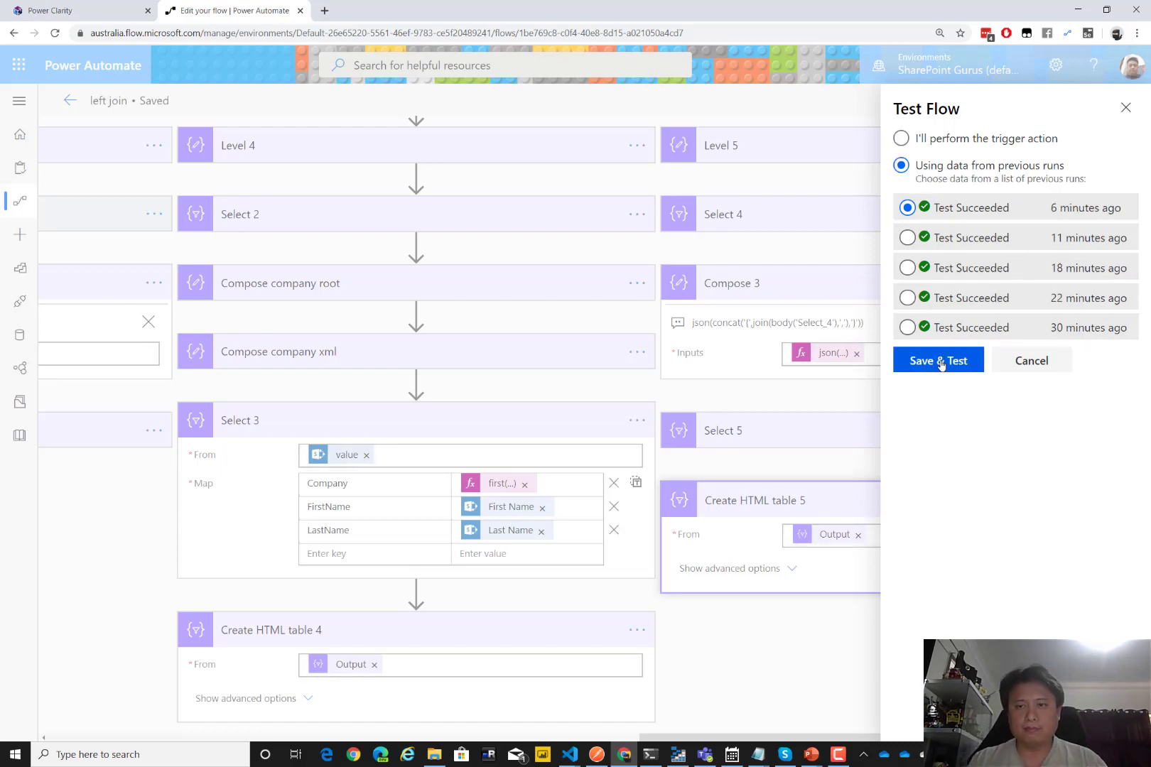
left_click(938, 361)
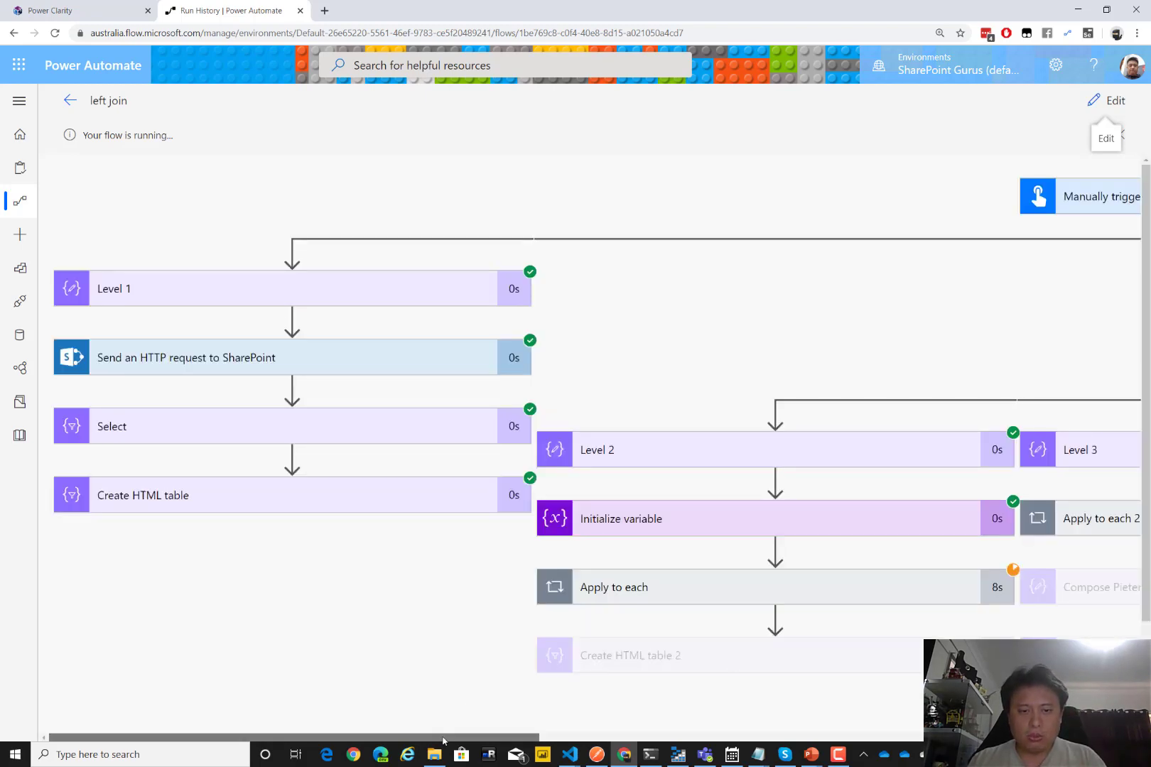
- Expand Select 4 in the run's Level 5 branch and highlight the ID1 entry in its output body
left_click_drag(475, 741, 1069, 751)
scroll(589, 440, "down", 2)
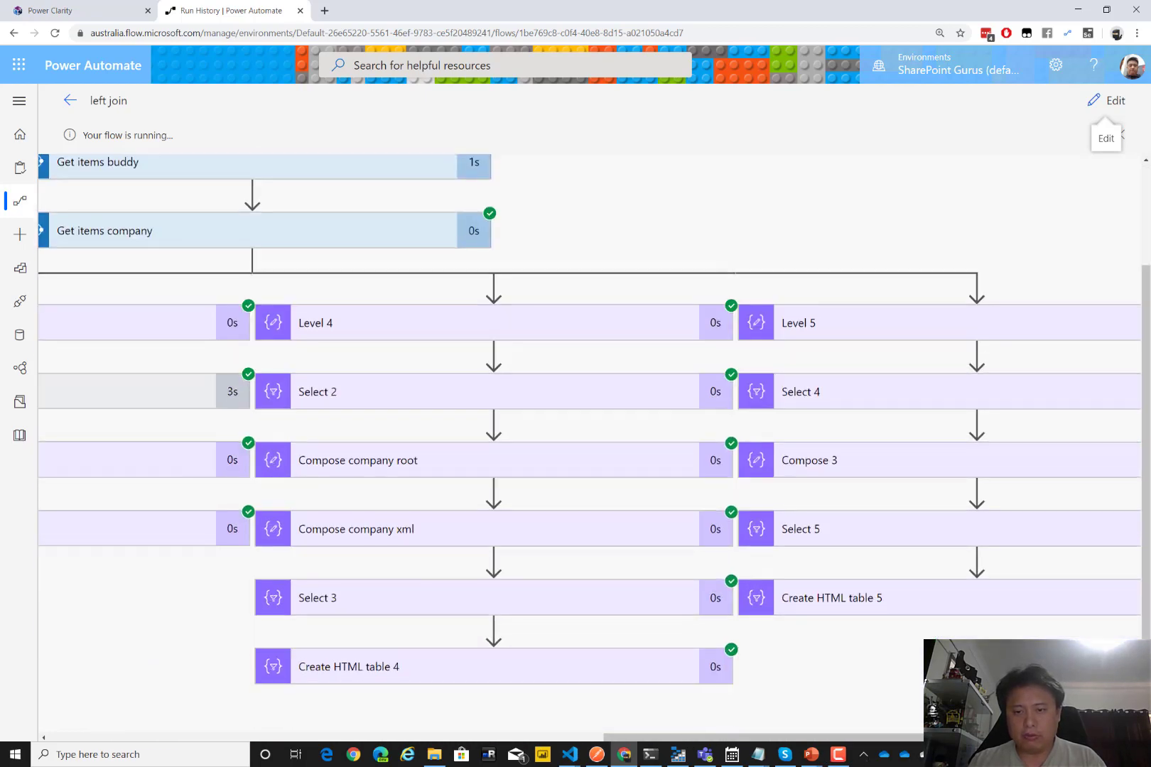
left_click_drag(853, 738, 889, 737)
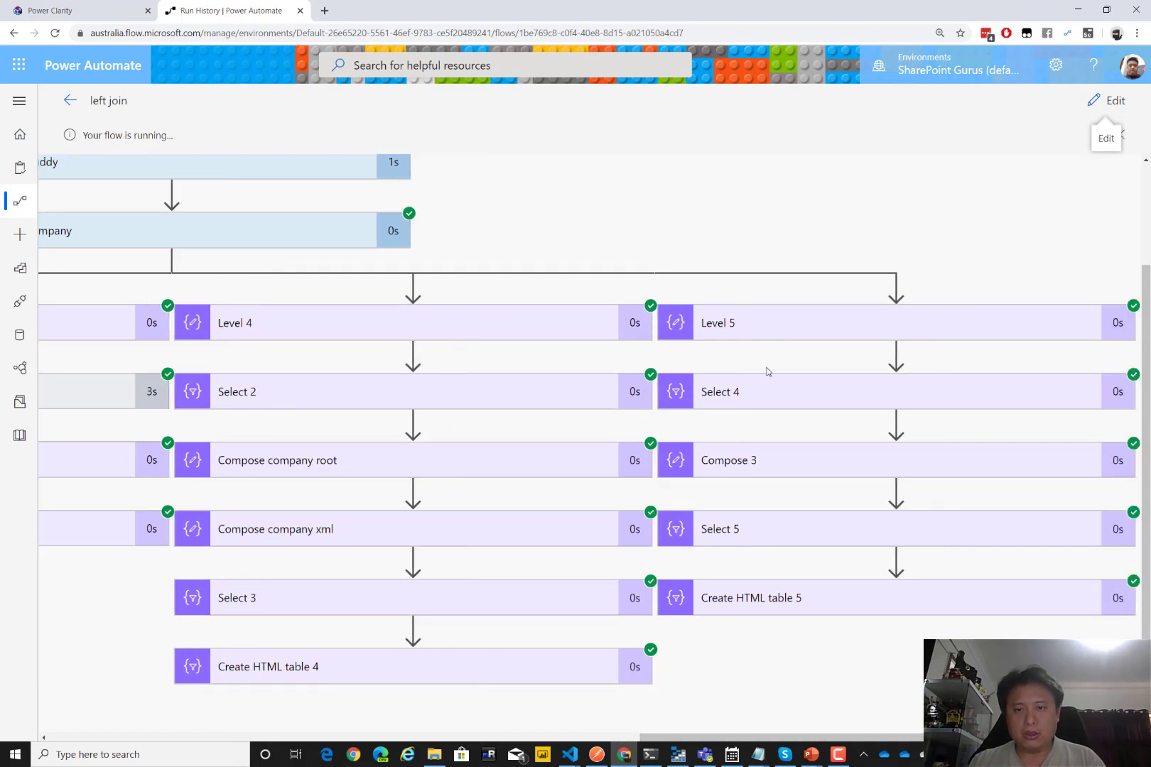
left_click(763, 395)
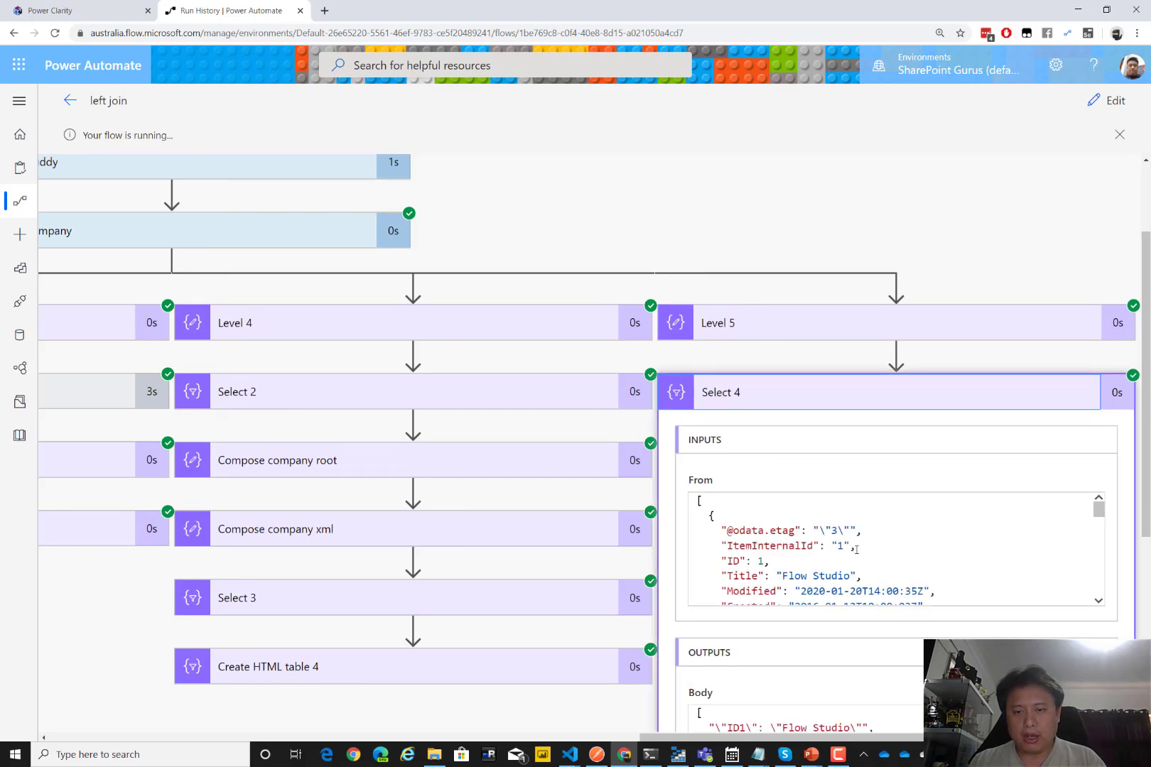
scroll(844, 589, "down", 2)
scroll(781, 626, "down", 3)
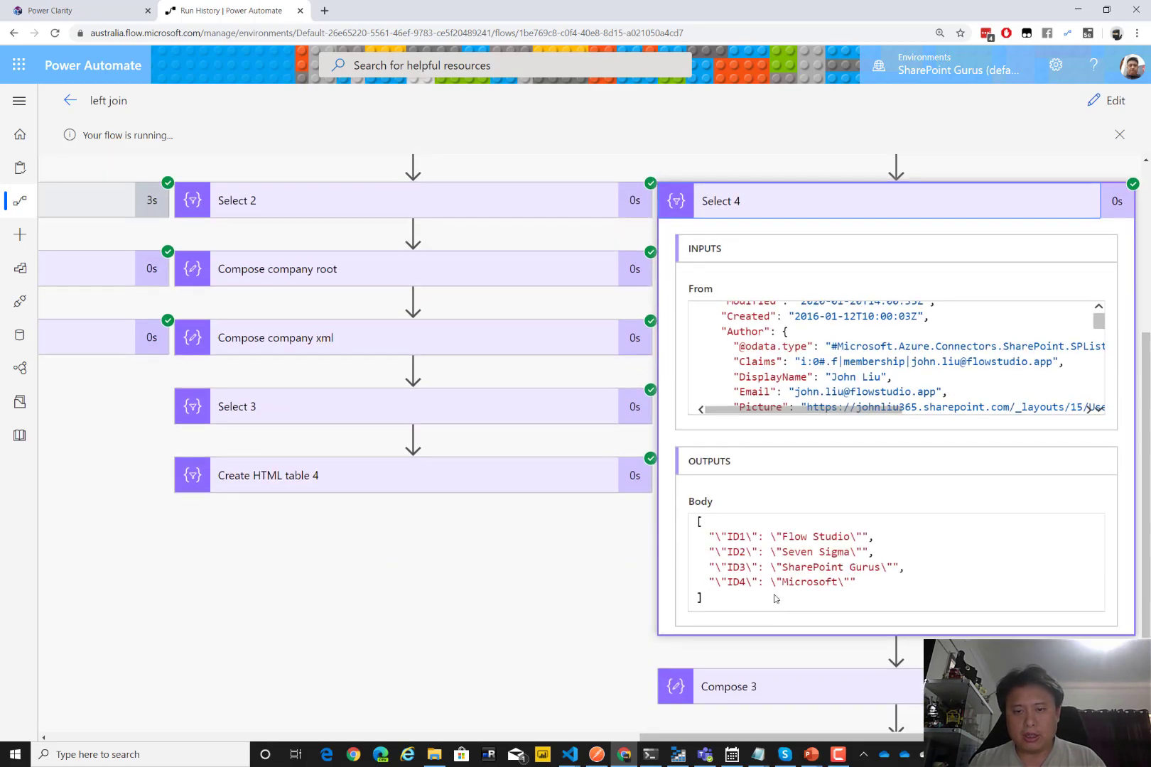
left_click_drag(716, 536, 875, 540)
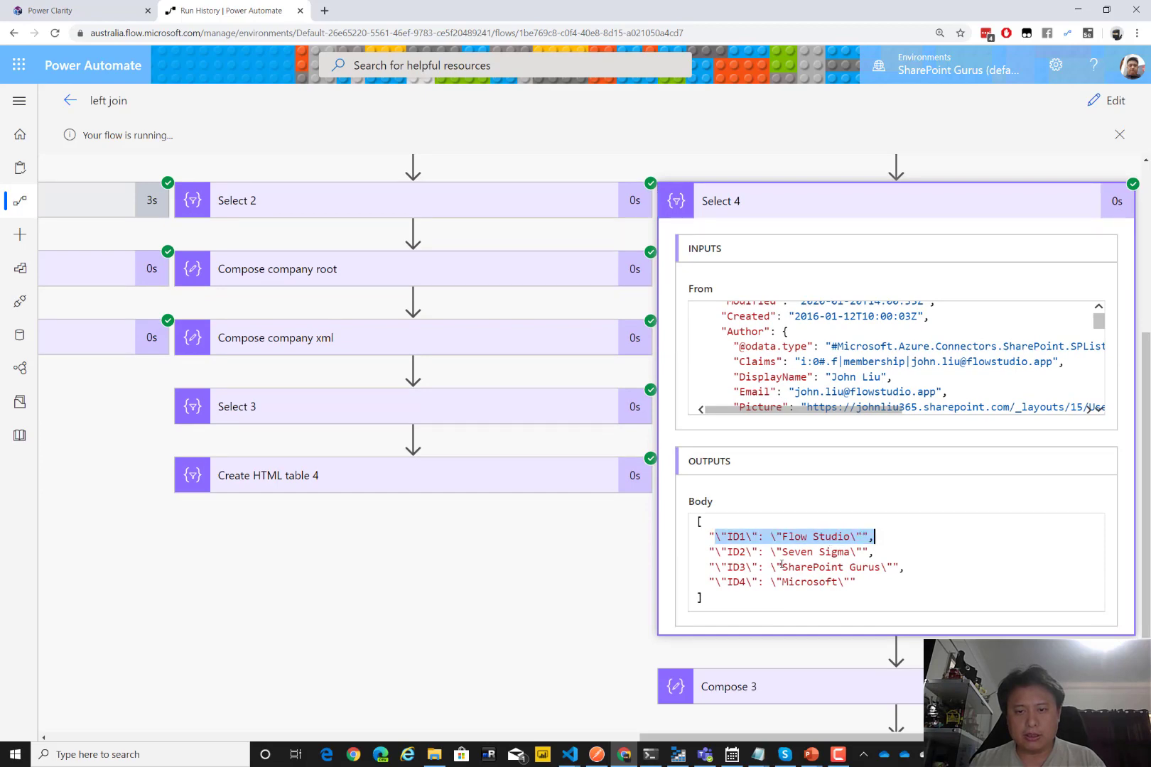
- Expand Compose 3 in the run, highlight the whole JSON object in its inputs, and review its outputs
scroll(713, 572, "down", 2)
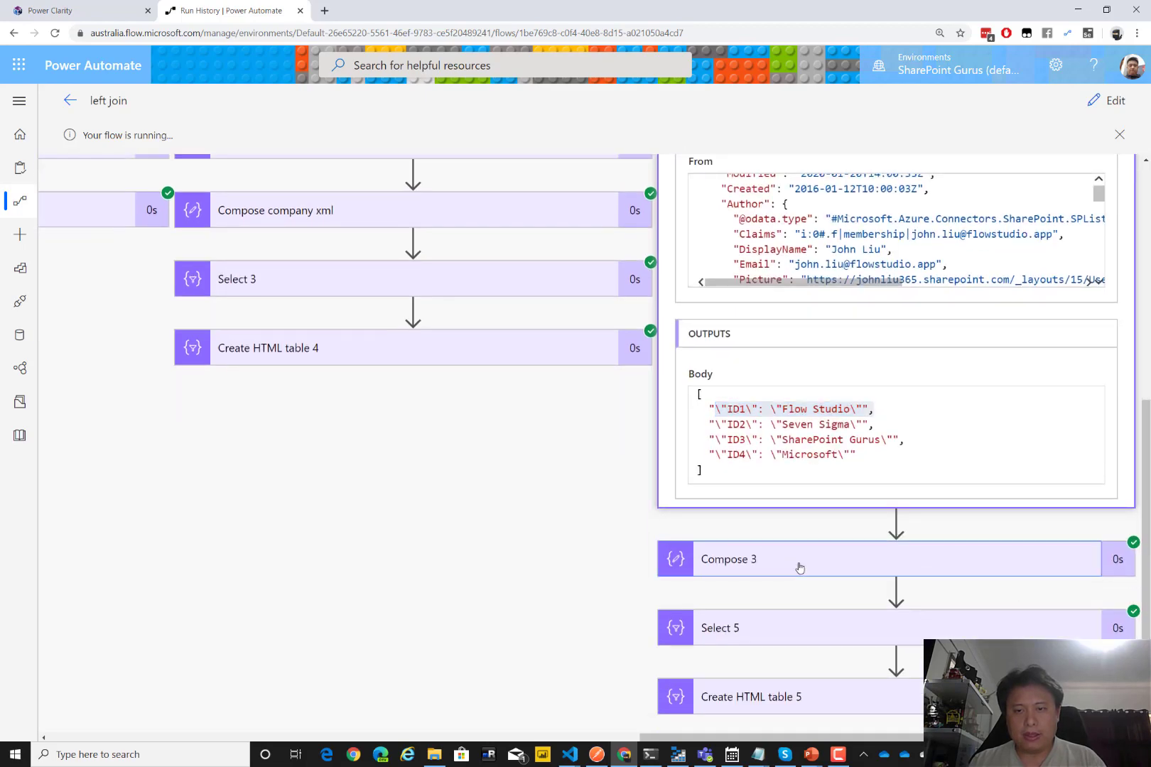
left_click(785, 558)
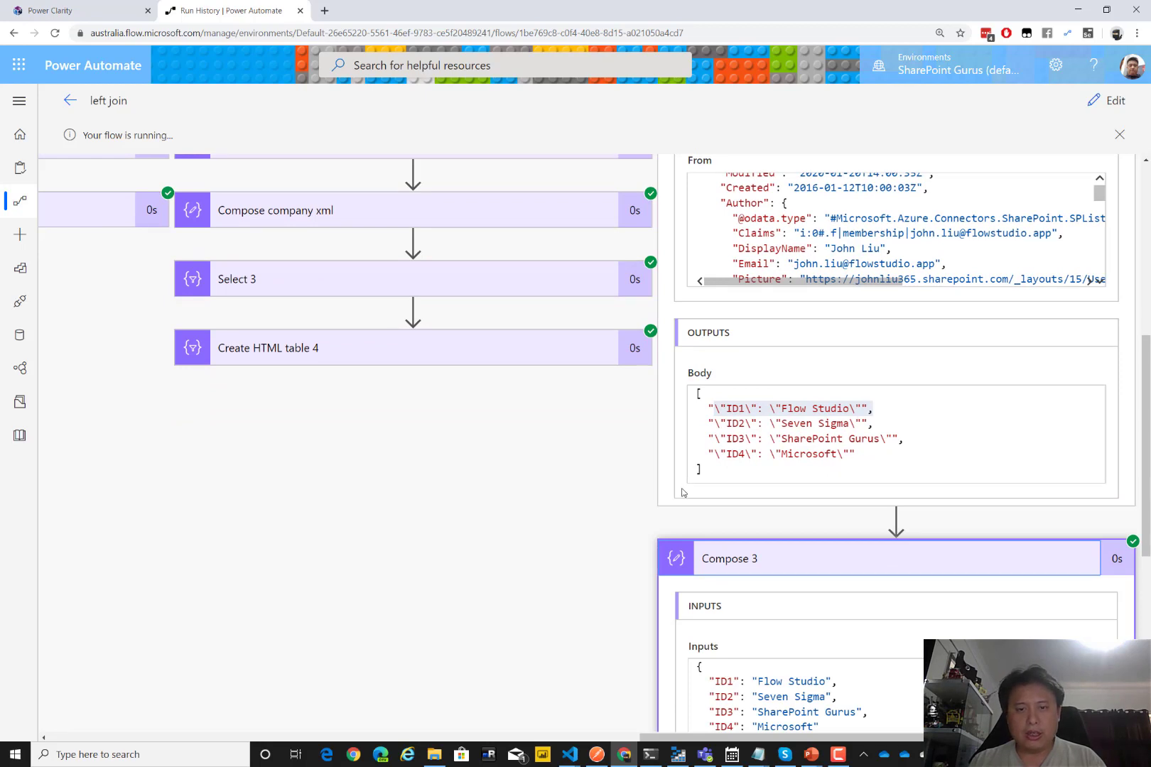
scroll(657, 494, "down", 1)
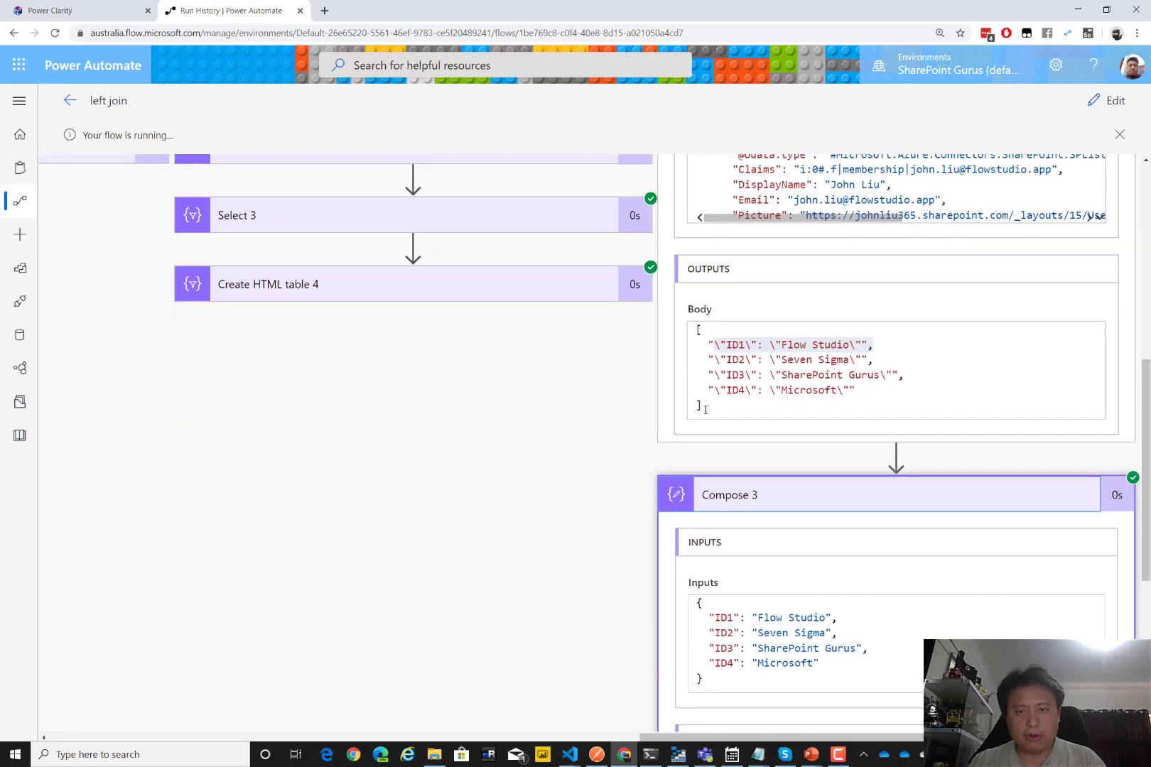
scroll(597, 615, "down", 2)
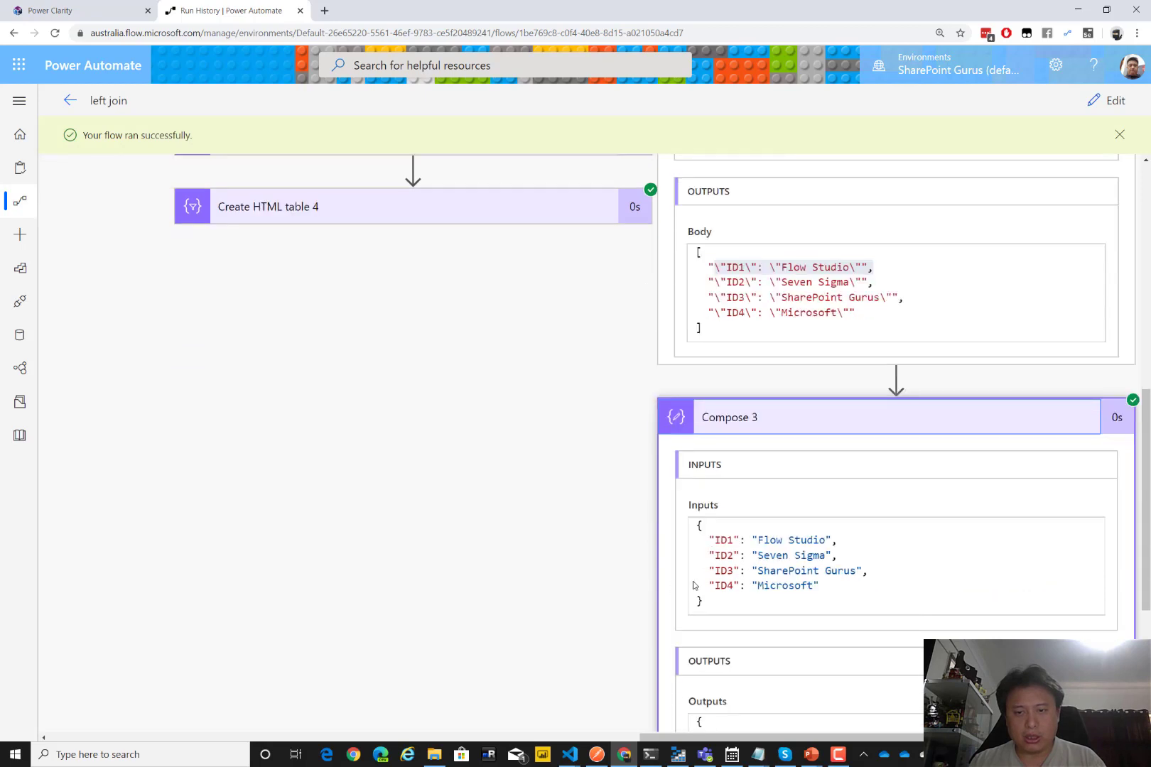
left_click_drag(760, 570, 700, 478)
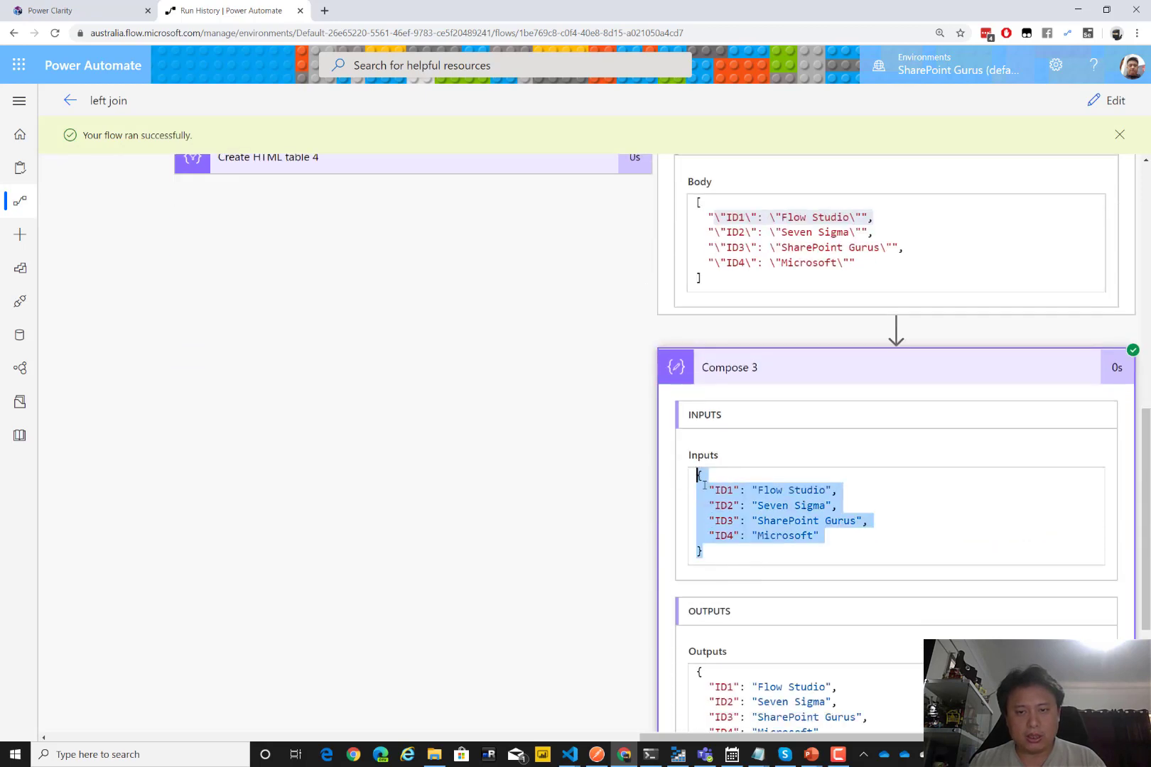
left_click(739, 520)
scroll(629, 579, "down", 4)
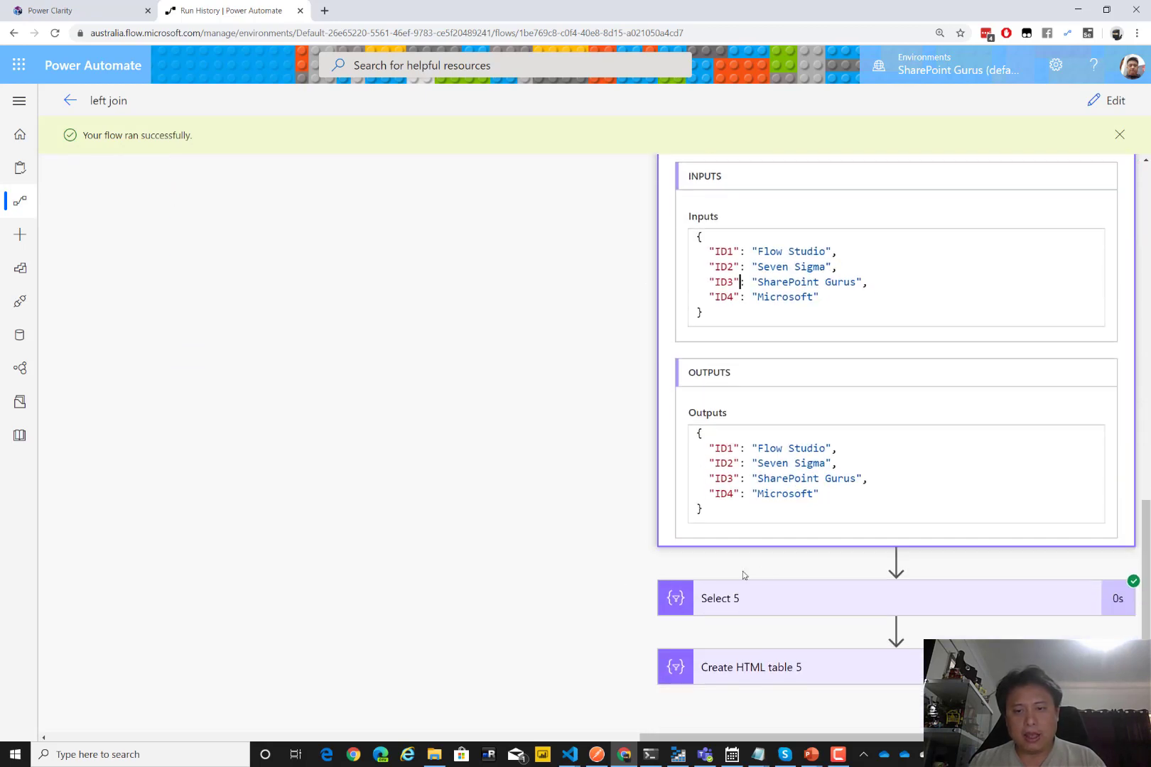
- Expand Select 5 and highlight the first record's Company, FirstName and LastName in its output body
left_click(766, 602)
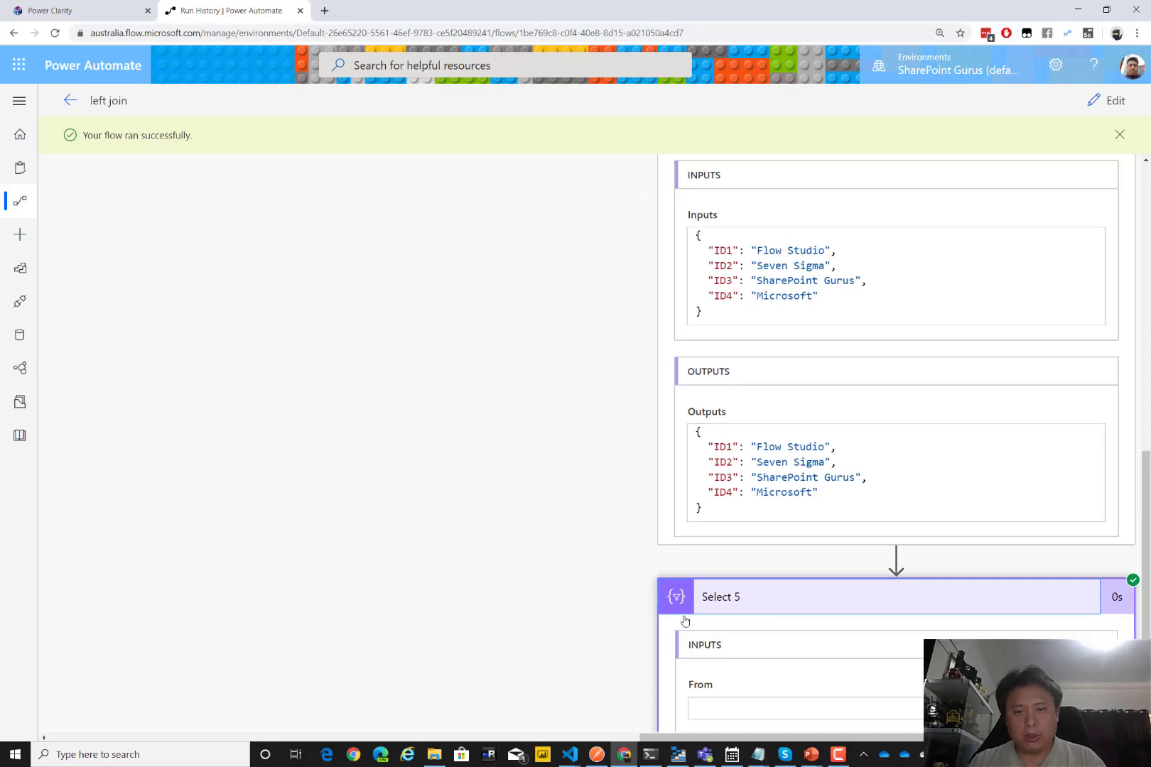
scroll(636, 605, "down", 2)
scroll(641, 604, "down", 2)
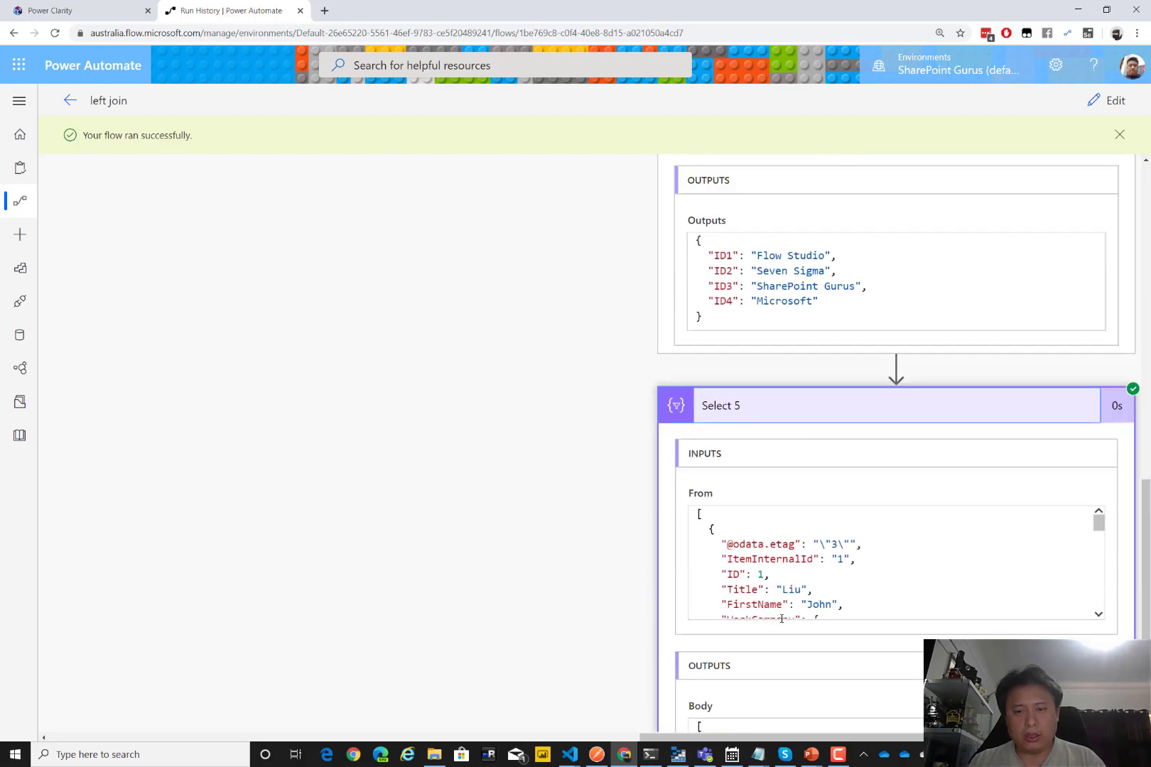
scroll(782, 611, "down", 3)
scroll(625, 635, "down", 4)
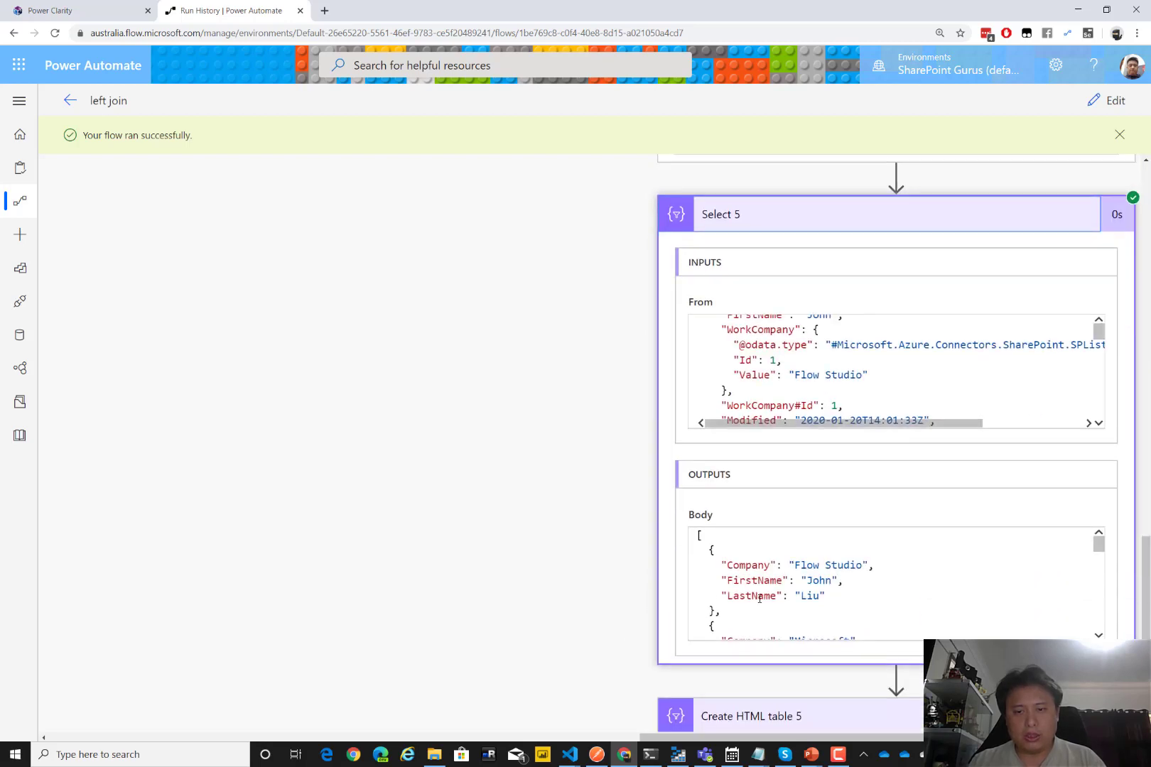
left_click_drag(826, 596, 717, 565)
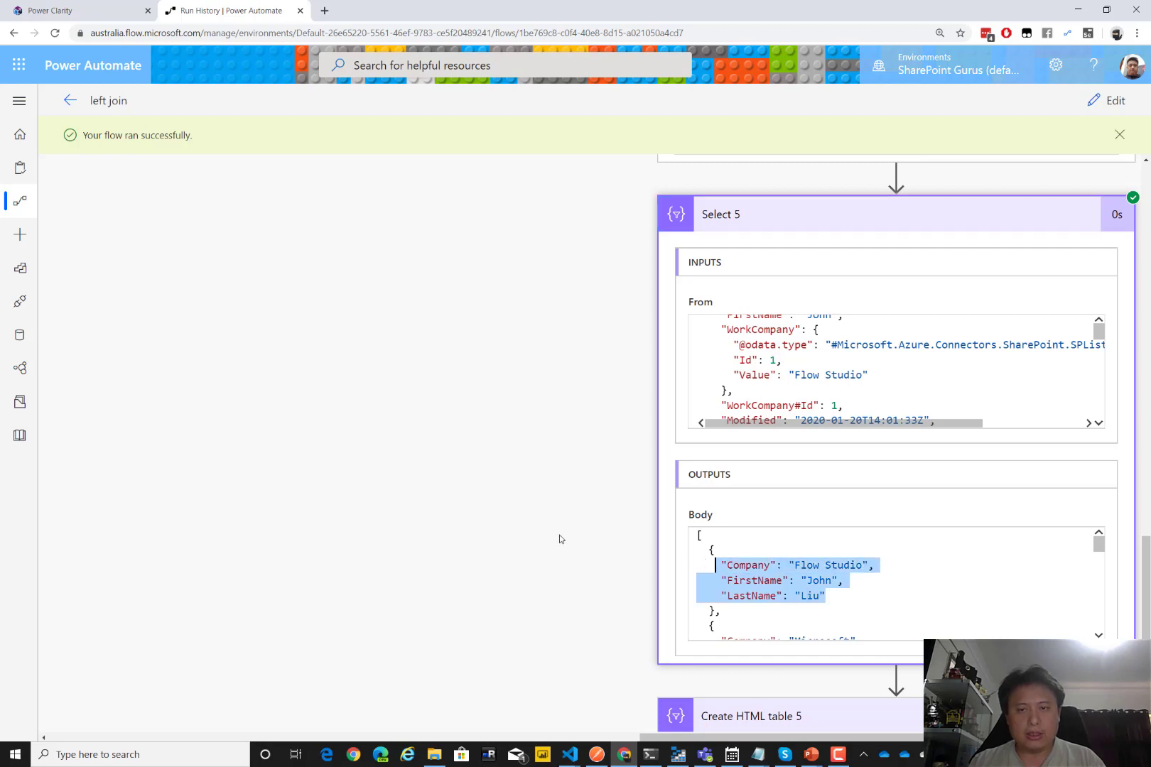
- Collapse the run details of Compose 3 and Select 4 in the Level 5 branch
scroll(560, 540, "up", 4)
scroll(559, 540, "up", 1)
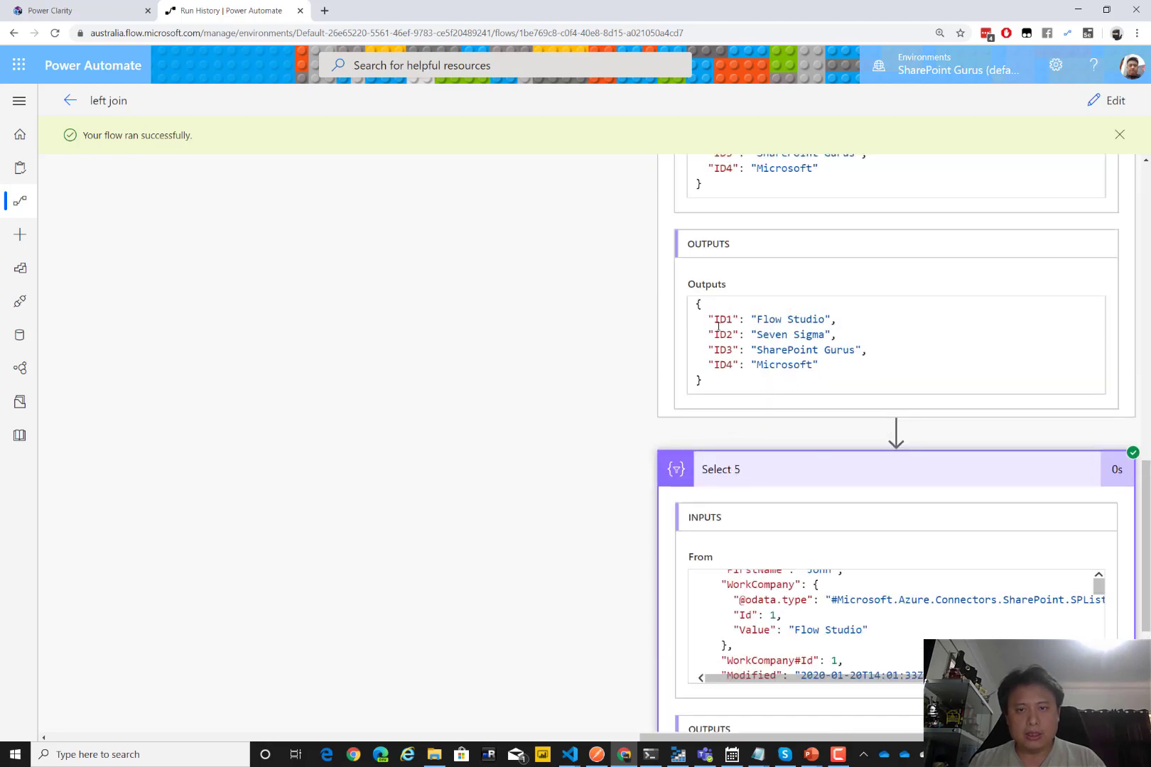
scroll(621, 393, "up", 6)
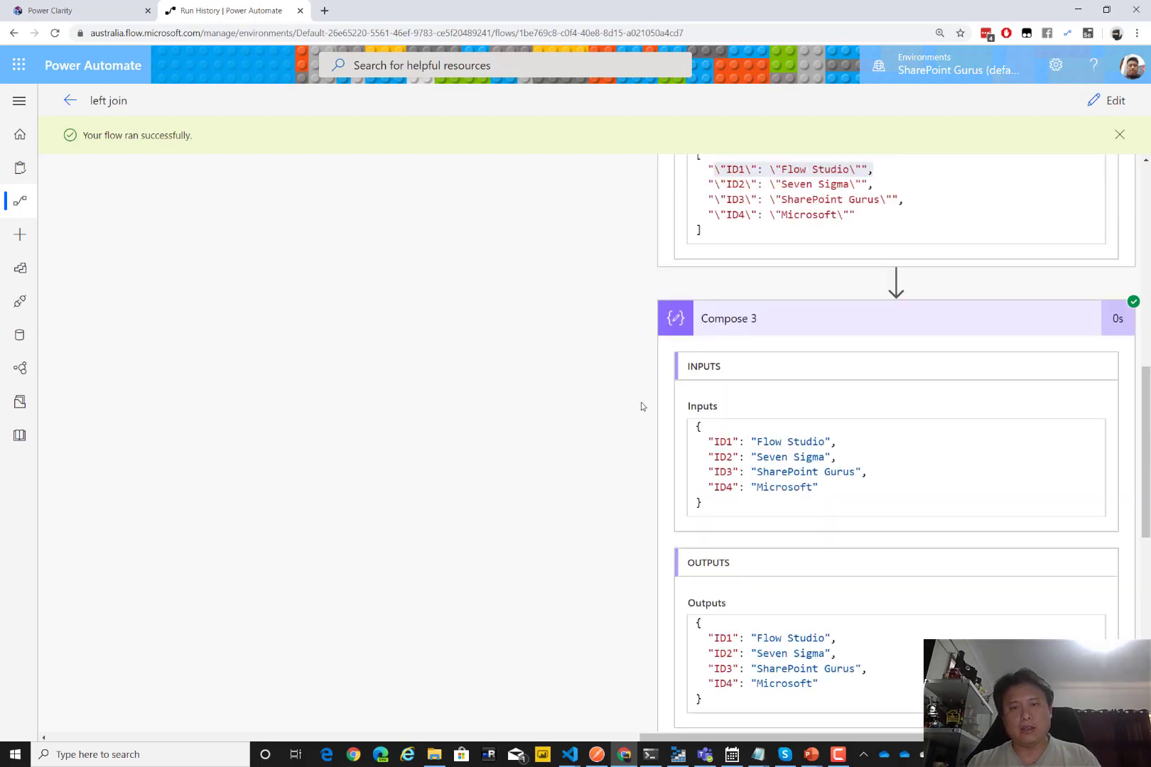
left_click(721, 342)
scroll(601, 325, "up", 10)
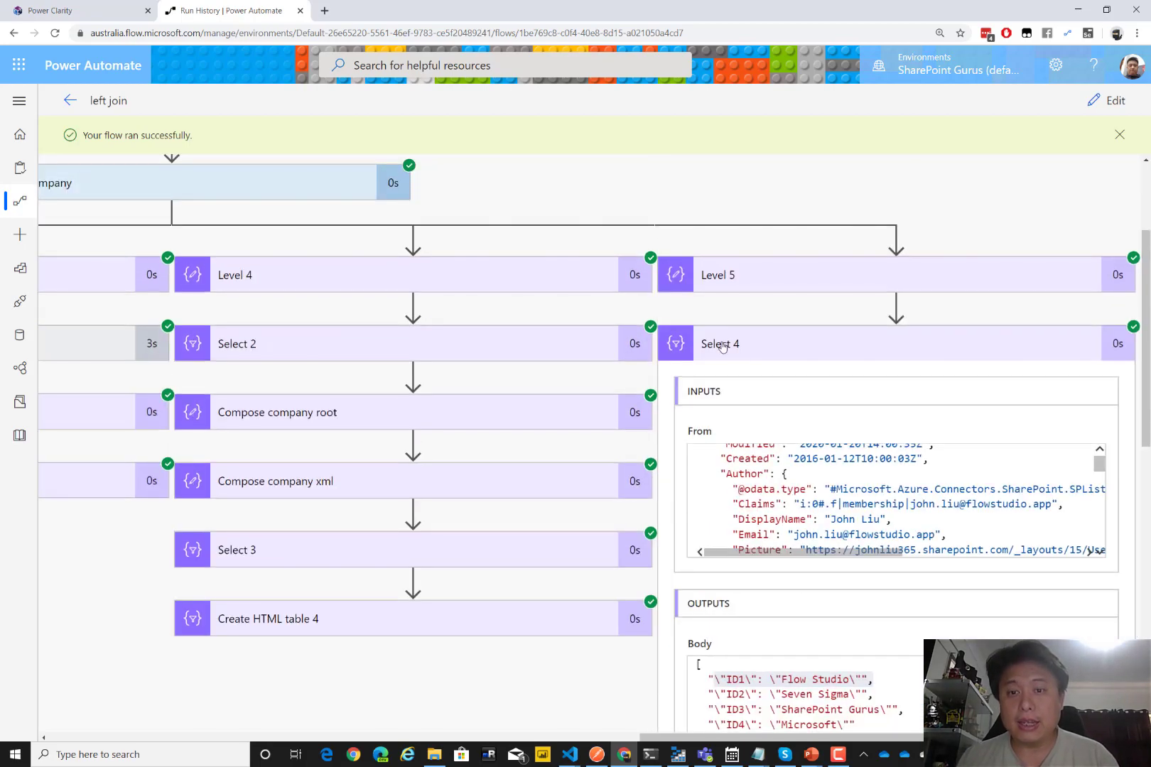
left_click(822, 353)
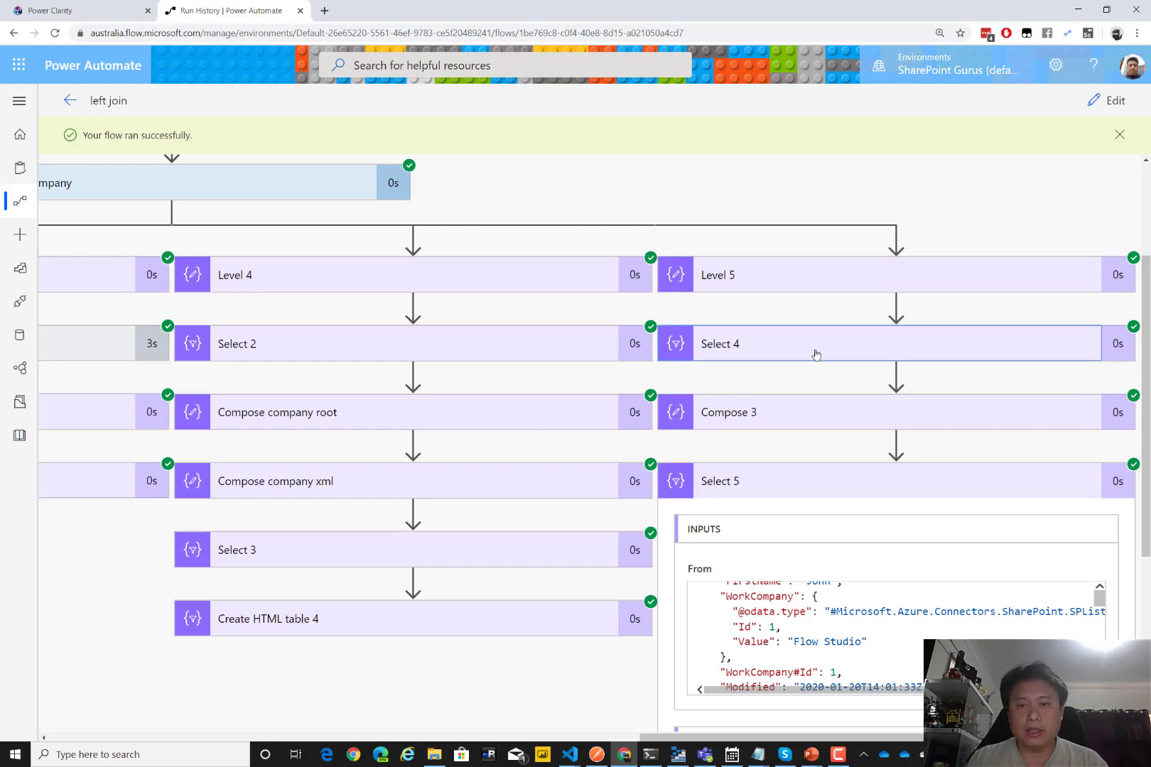
- Reopen Select 4 and highlight the ID1 and ID4 keys in its output body
left_click(809, 355)
scroll(771, 534, "down", 1)
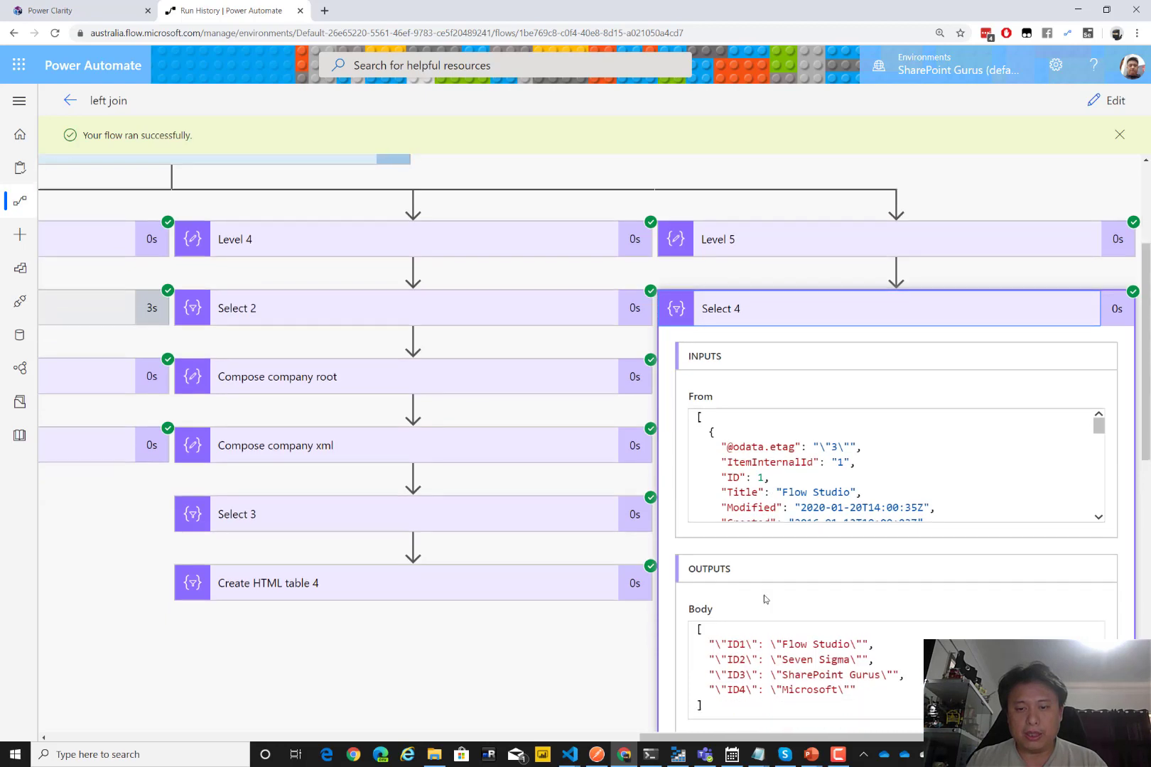
double_click(745, 617)
left_click_drag(747, 618, 772, 618)
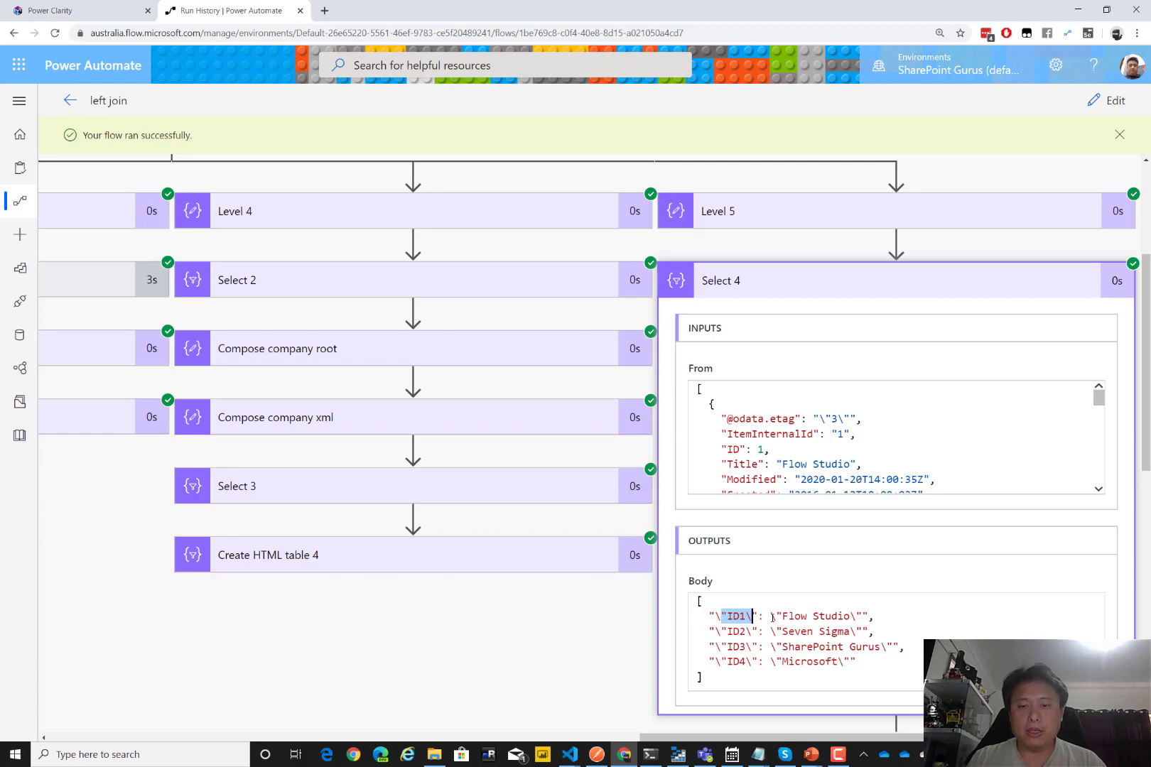
left_click_drag(721, 662, 763, 662)
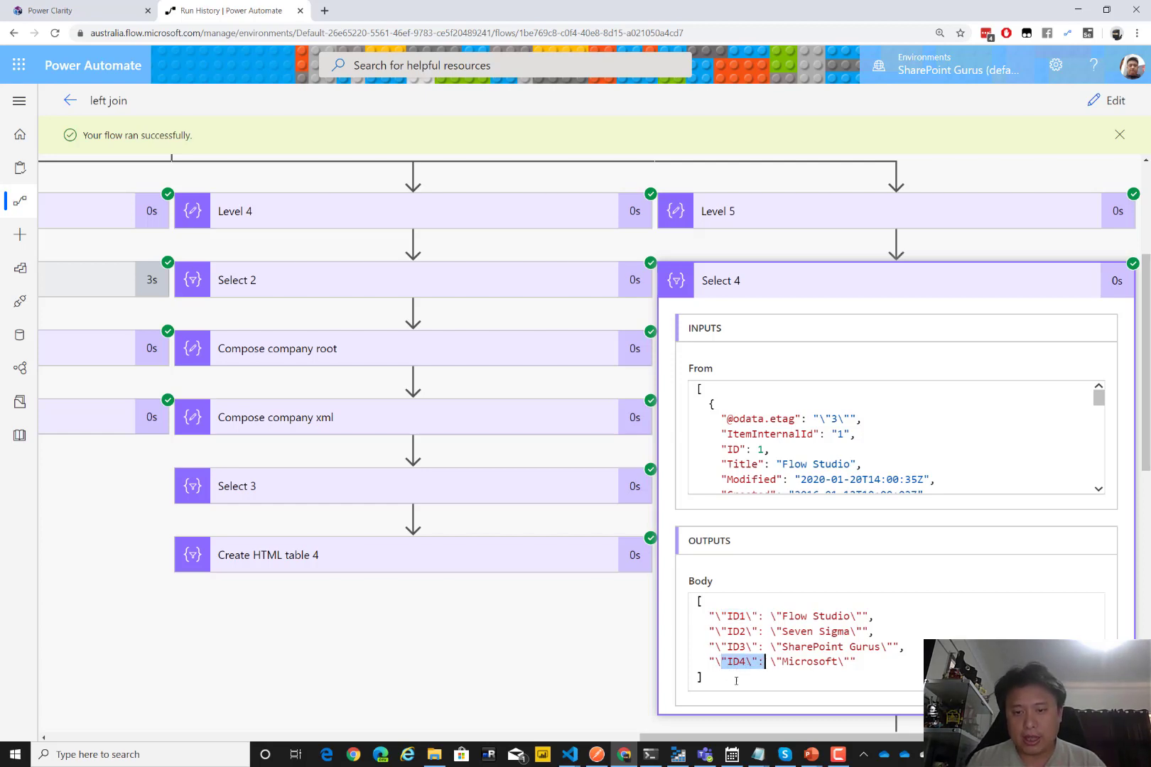
- Reopen Compose 3, highlight its ID4 entry, and compare its object with the outputs of Select 4 and Select 5
scroll(632, 673, "down", 3)
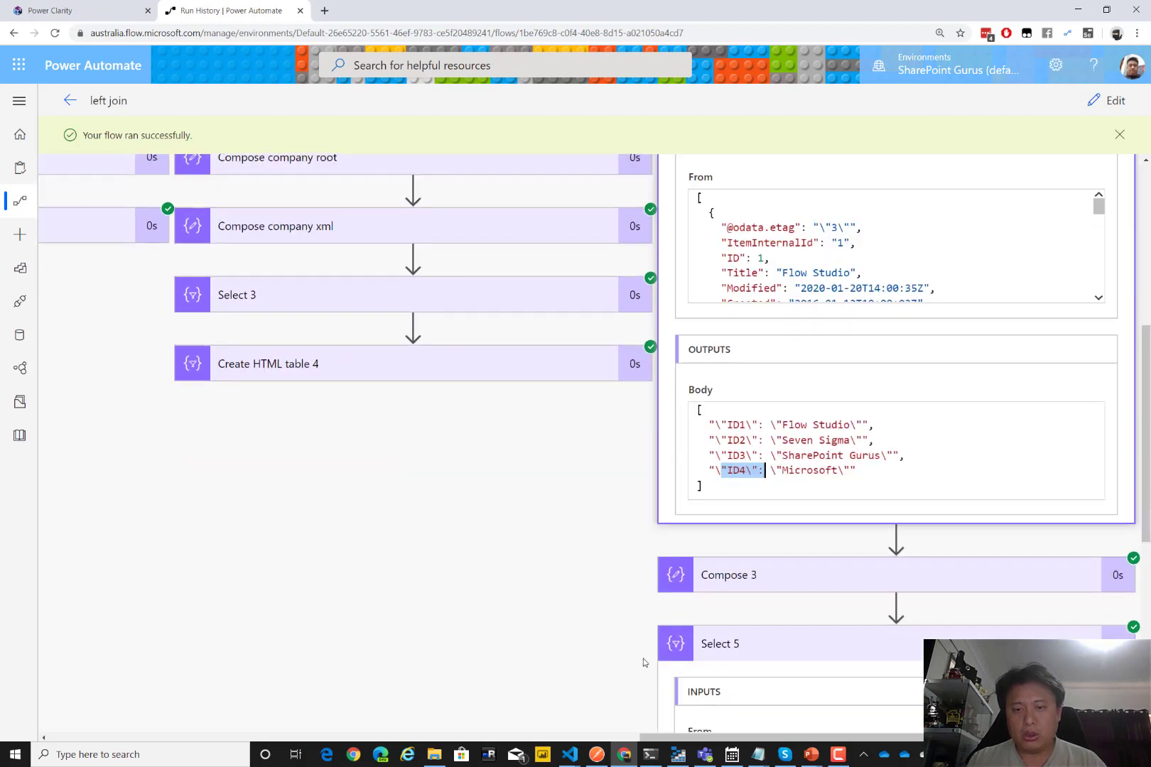
left_click(751, 589)
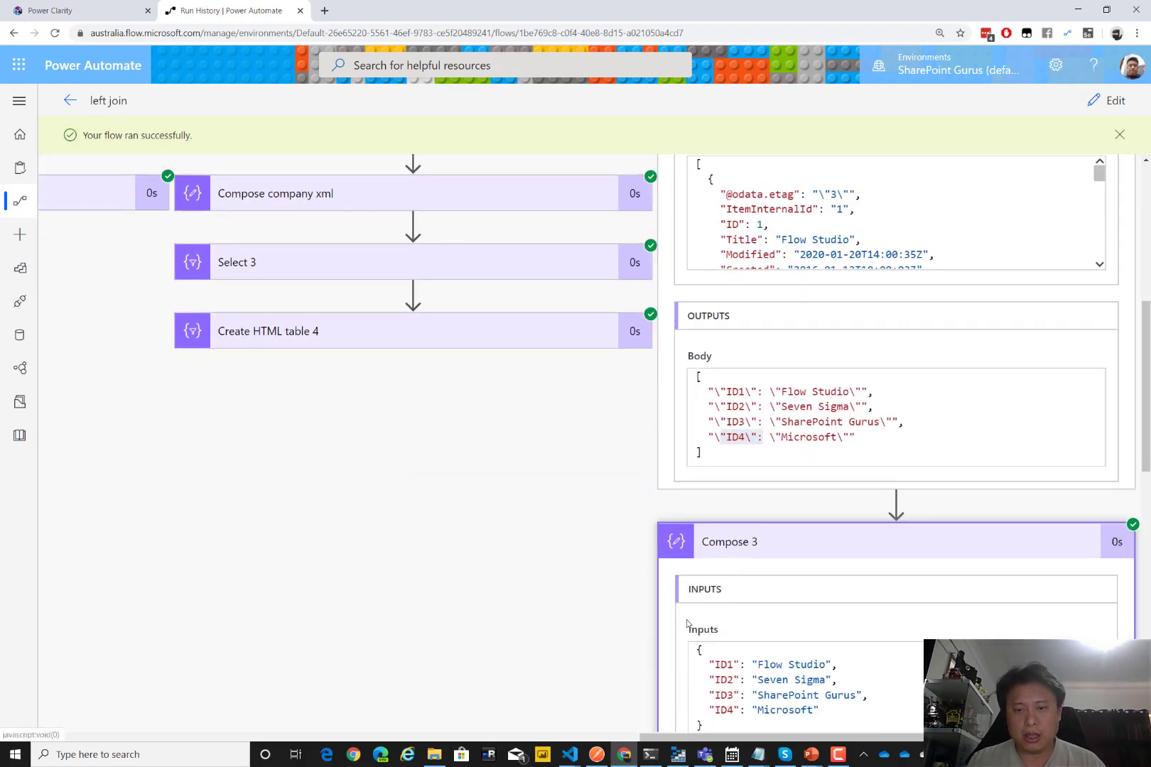
scroll(764, 633, "down", 2)
scroll(767, 637, "down", 1)
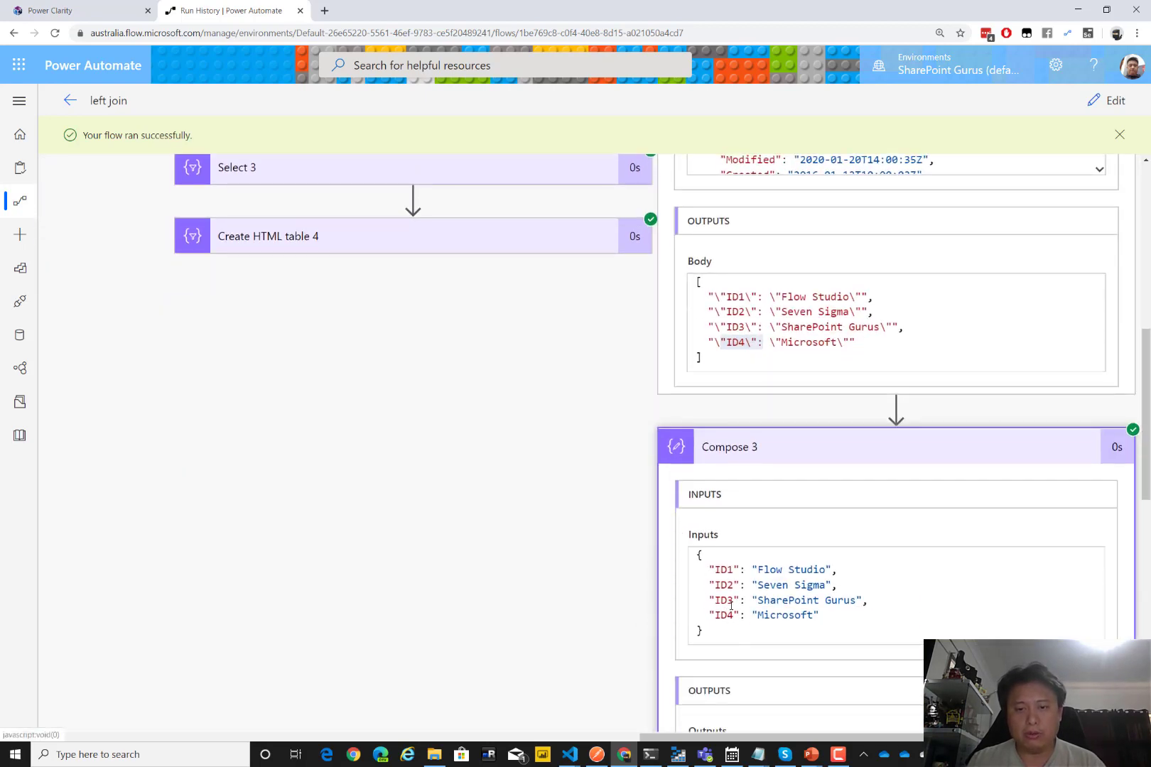
triple_click(846, 625)
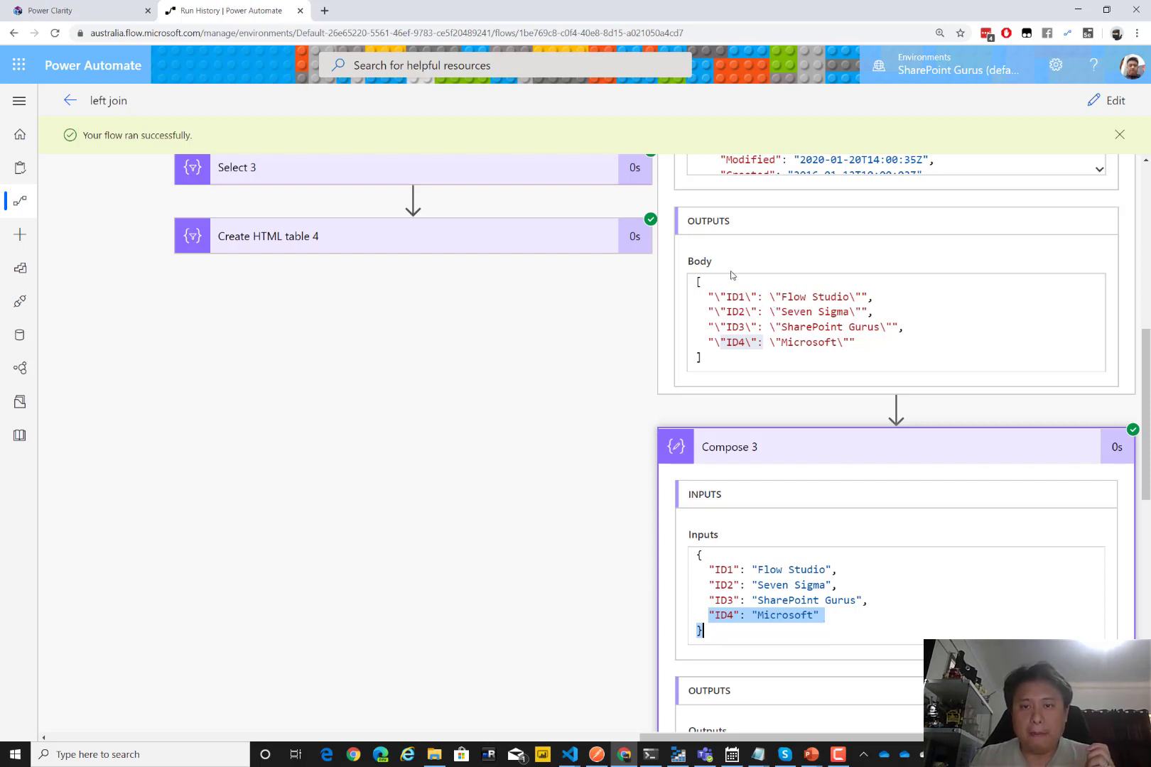
scroll(768, 330, "up", 2)
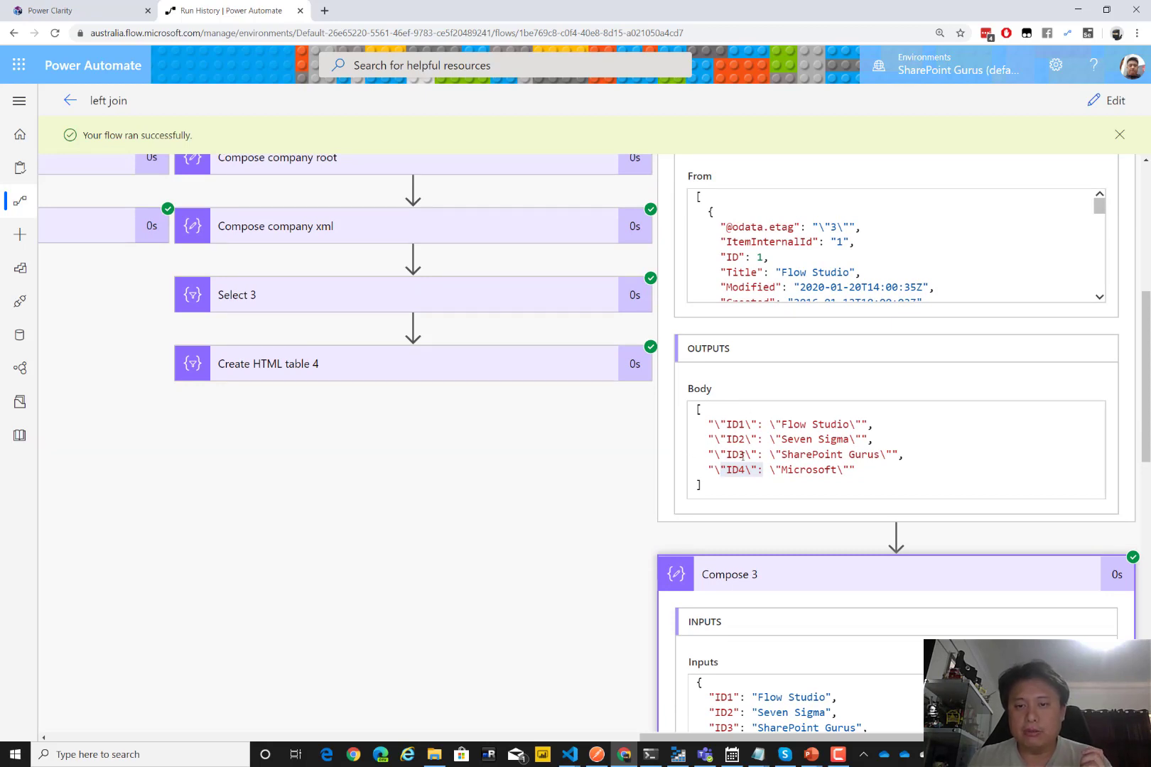
scroll(639, 459, "down", 6)
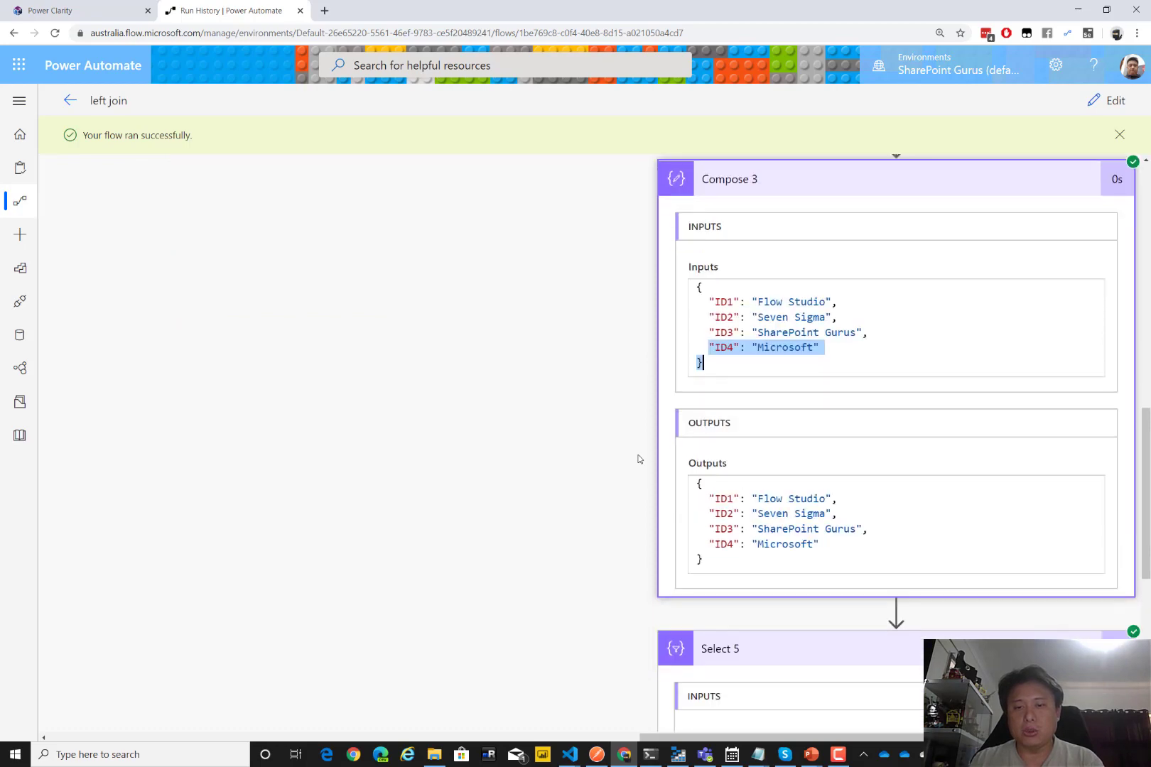
scroll(638, 459, "down", 5)
scroll(635, 460, "down", 2)
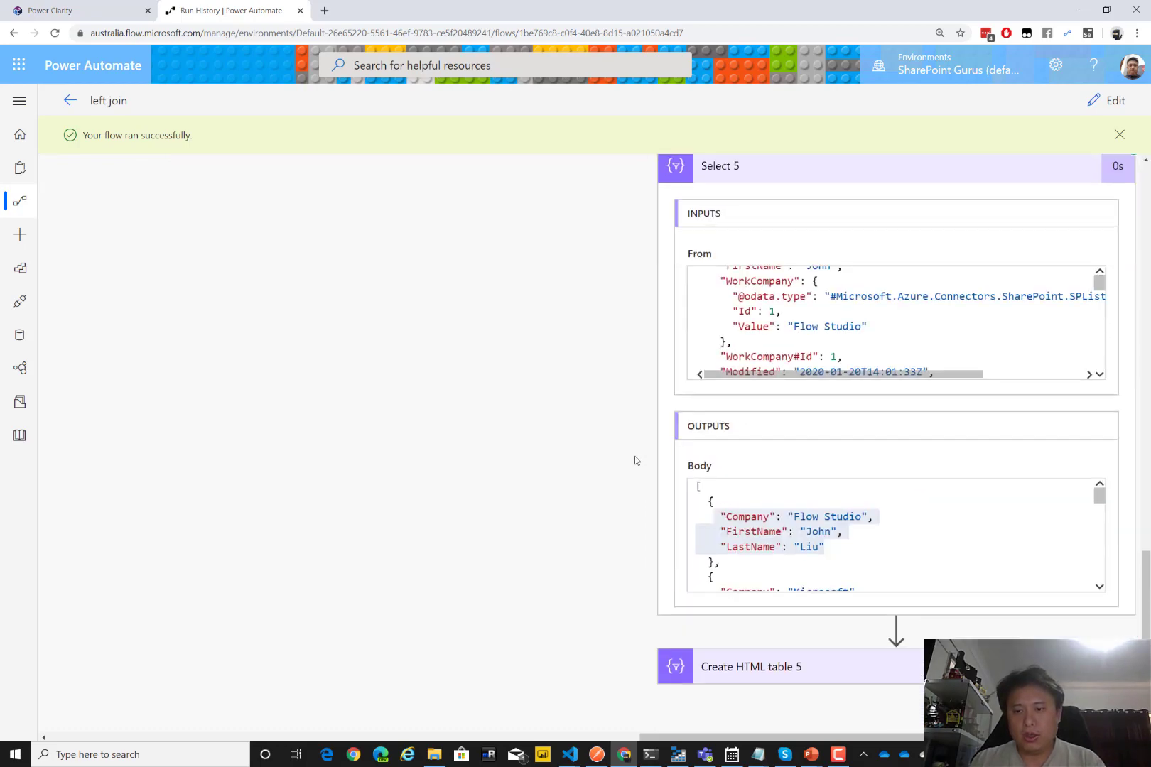
- Expand Level 2's Apply to each to examine its loop iterations and inner actions, and collapse it again
scroll(636, 460, "up", 15)
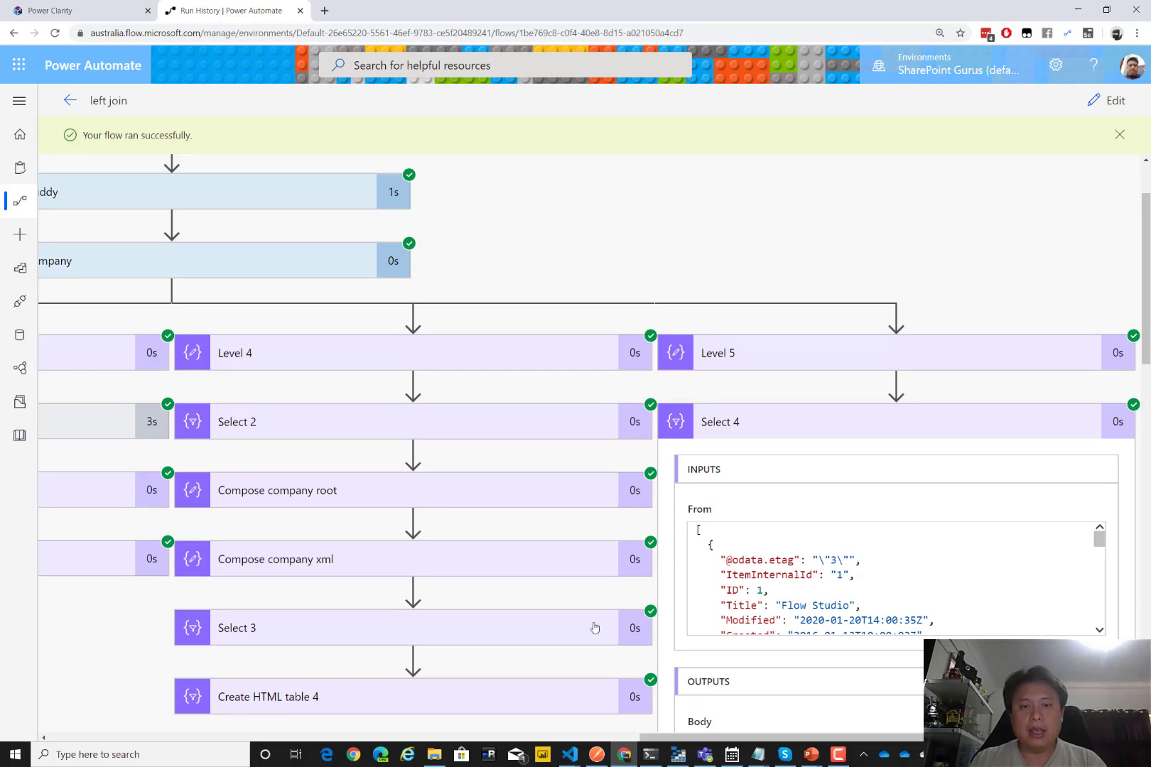
scroll(554, 727, "left", 15)
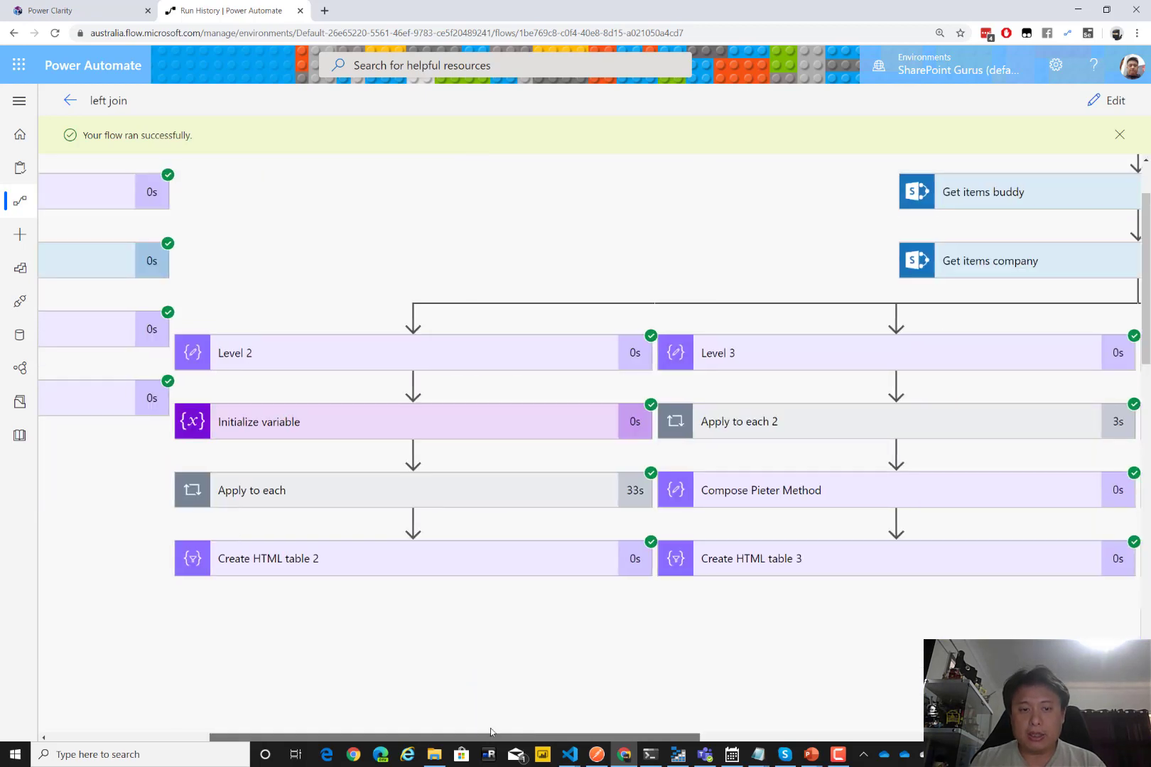
scroll(413, 727, "left", 2)
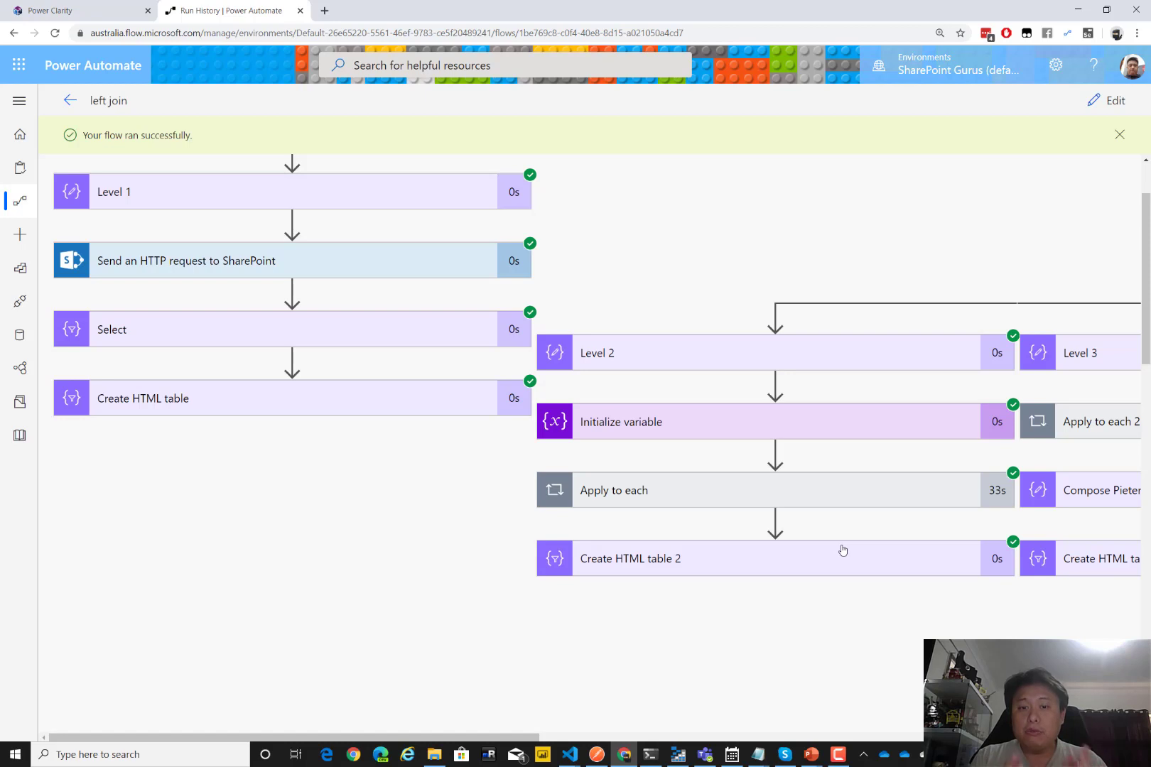
left_click(848, 505)
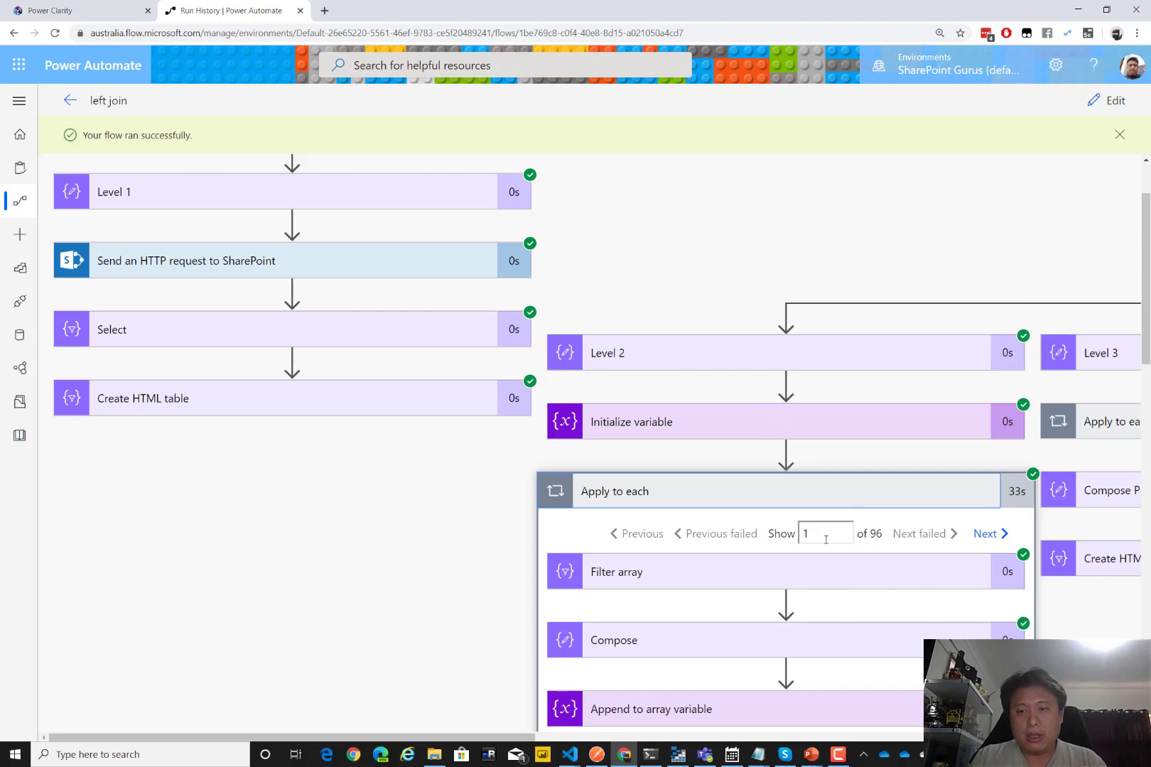
scroll(873, 444, "down", 1)
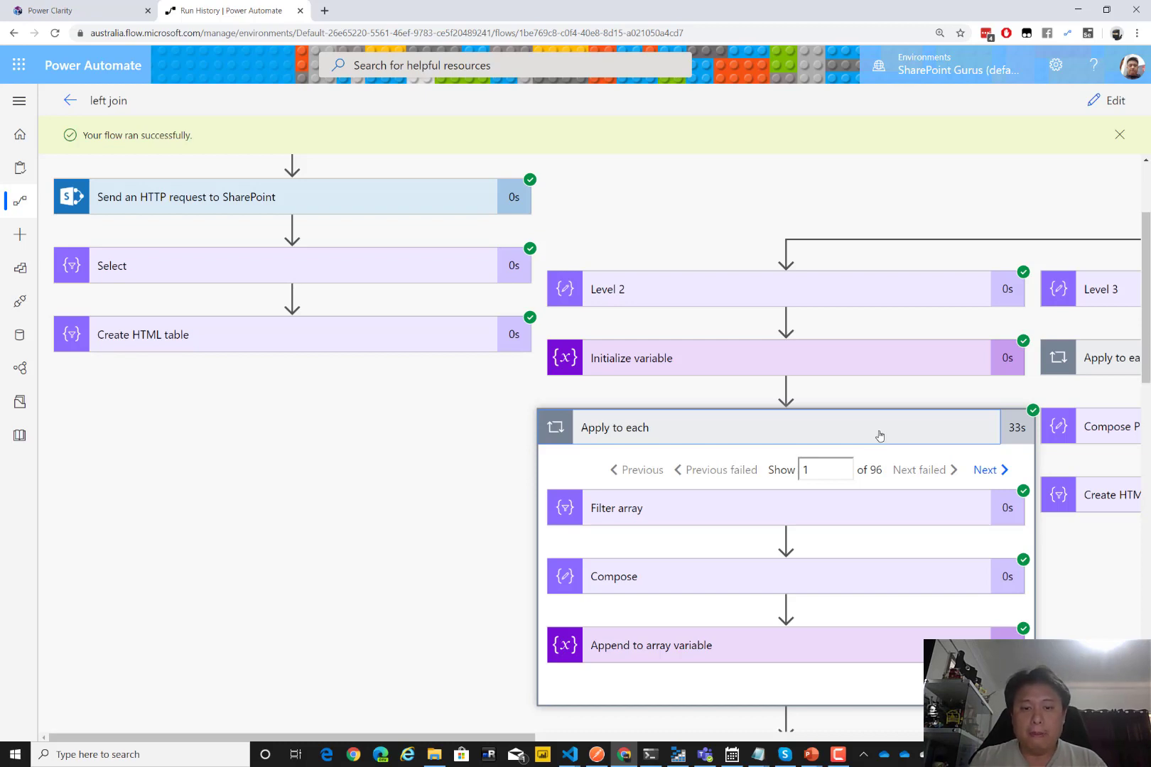
left_click(880, 435)
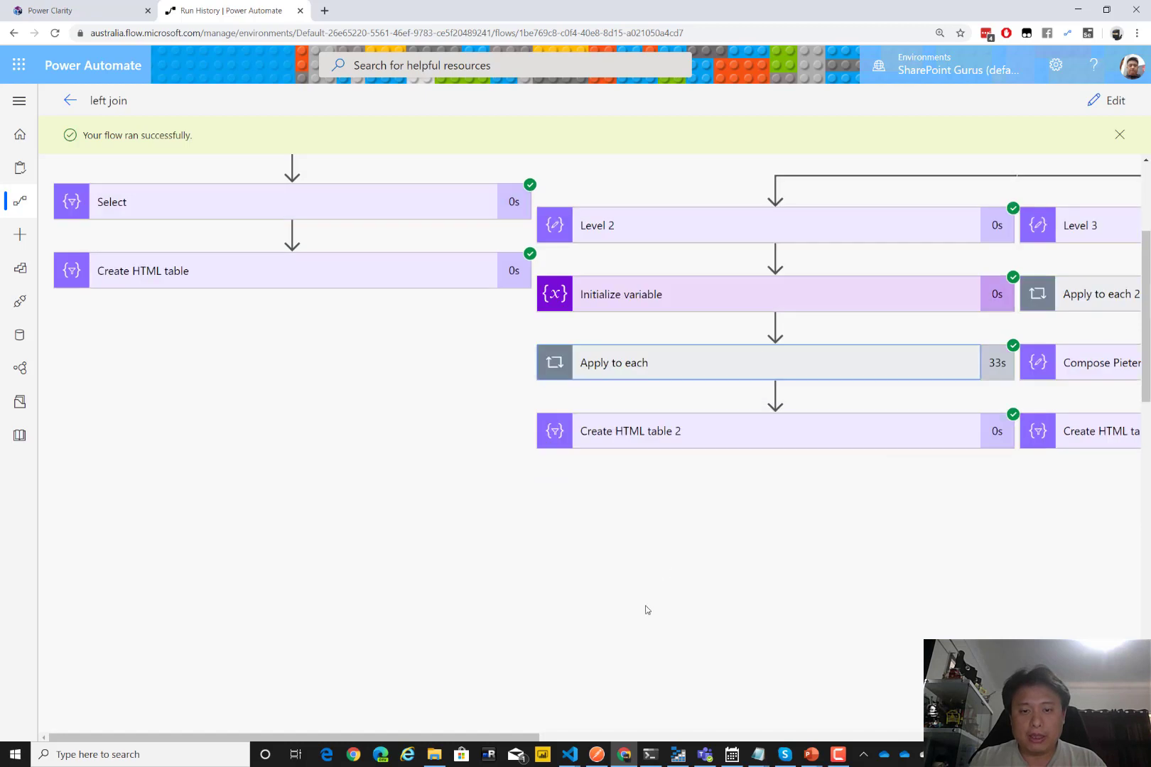
- Return to the Level 5 branch and collapse Select 4, Compose 3 and Select 5
left_click(553, 738)
left_click_drag(557, 738, 860, 728)
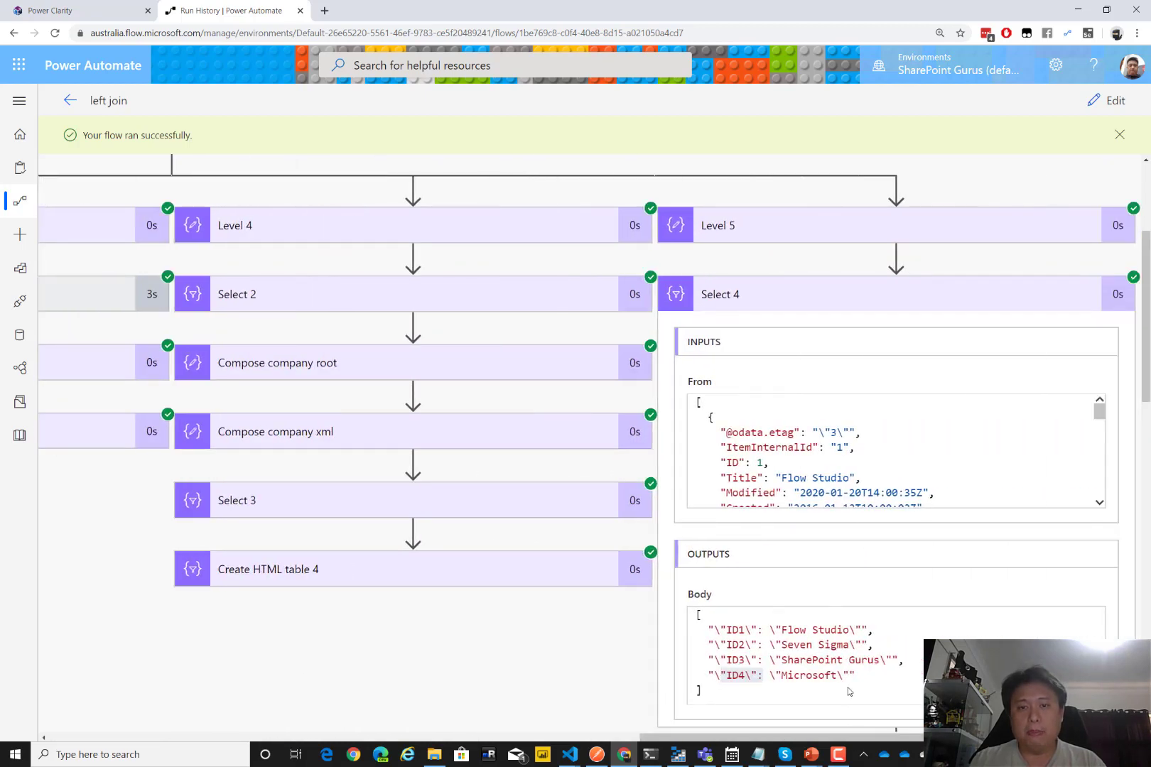
left_click(819, 306)
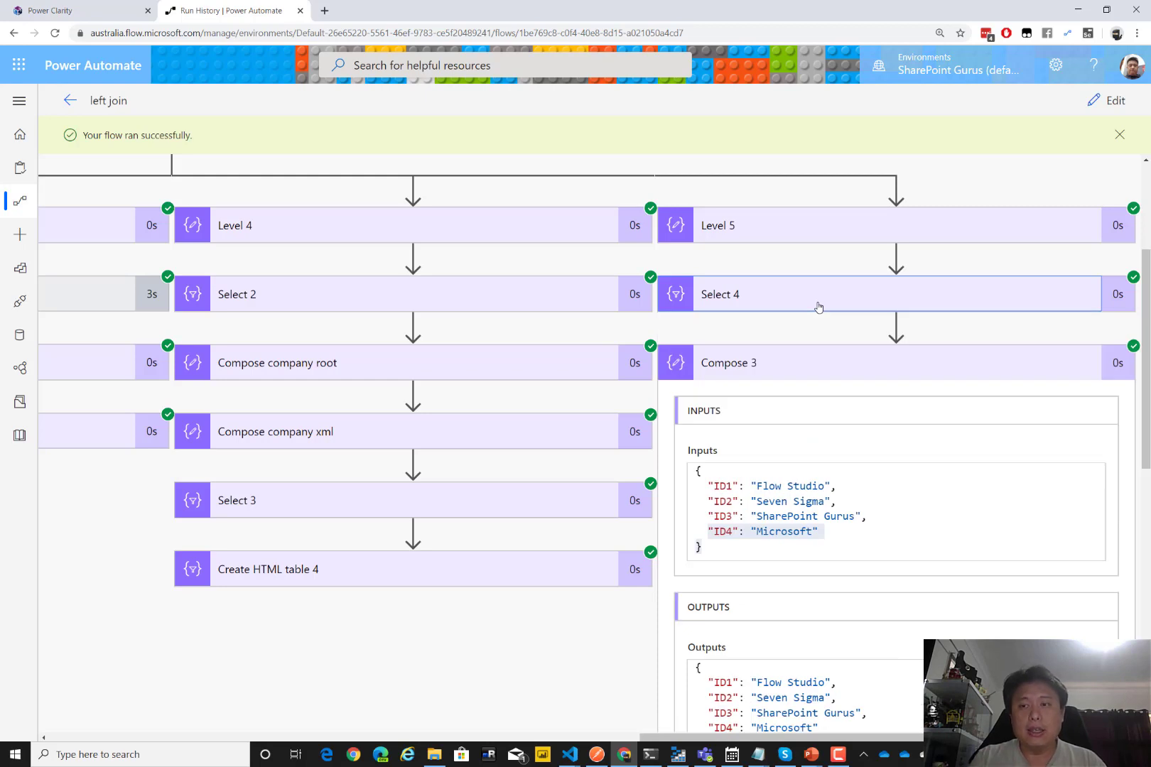
left_click(795, 374)
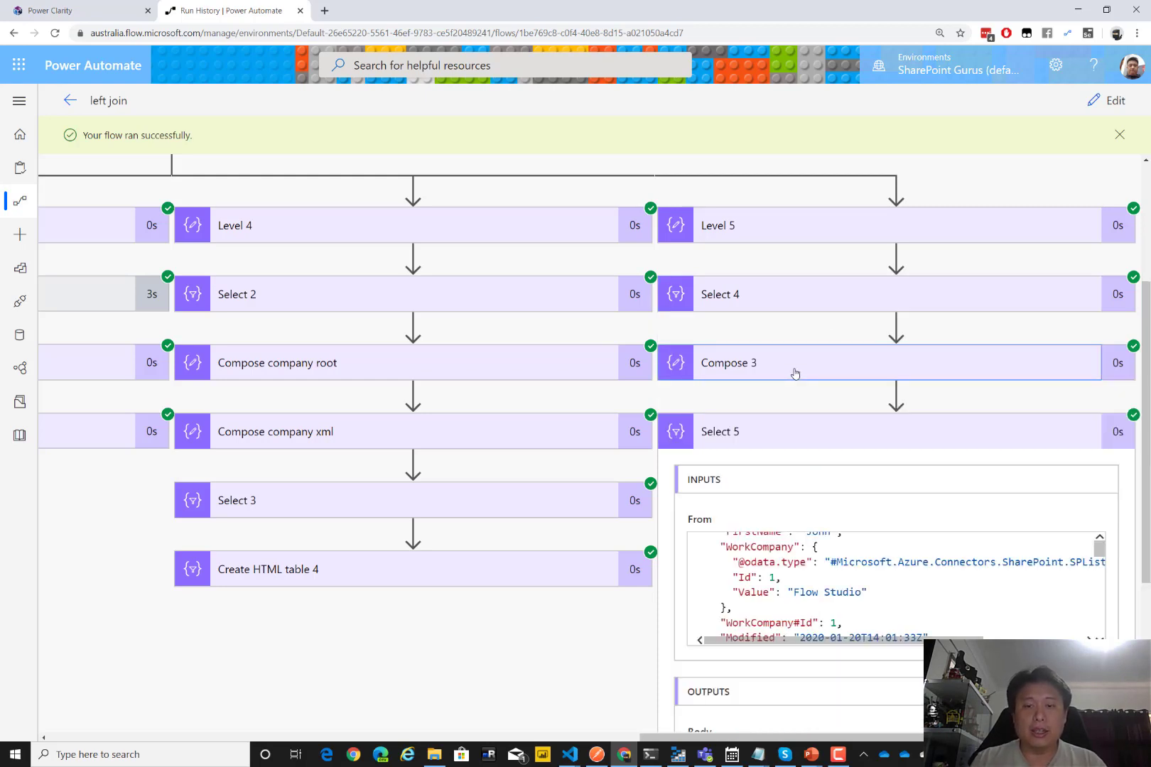
left_click(777, 444)
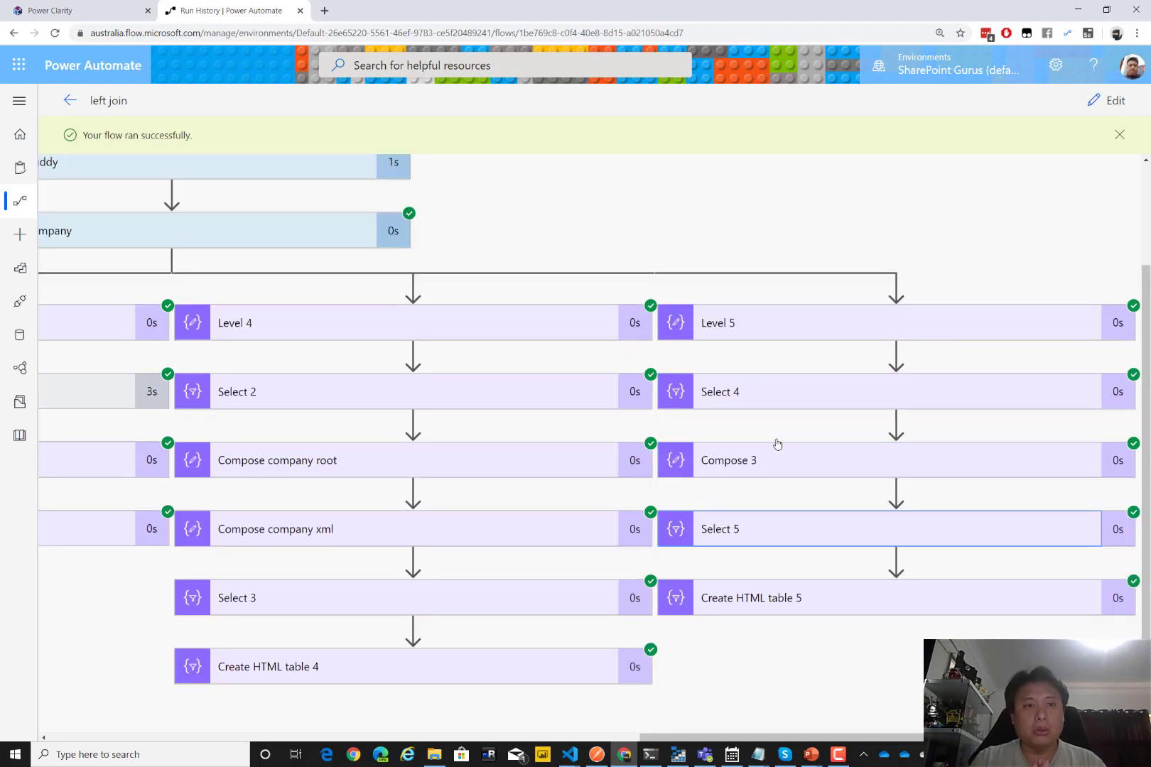